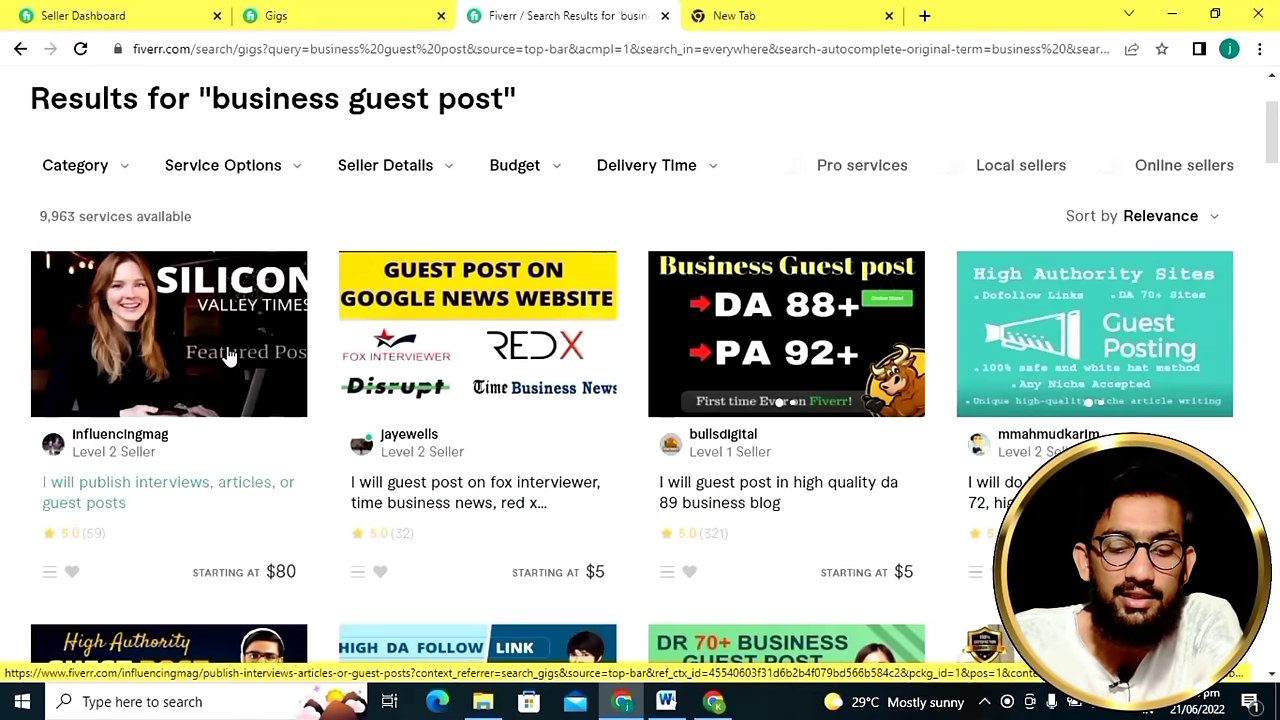
# Browse the business guest post results and open the "I will guest post on 5 google news sites" gig in its own tab.
pyautogui.scroll(-5, 172, 350)
pyautogui.scroll(-12, 170, 357)
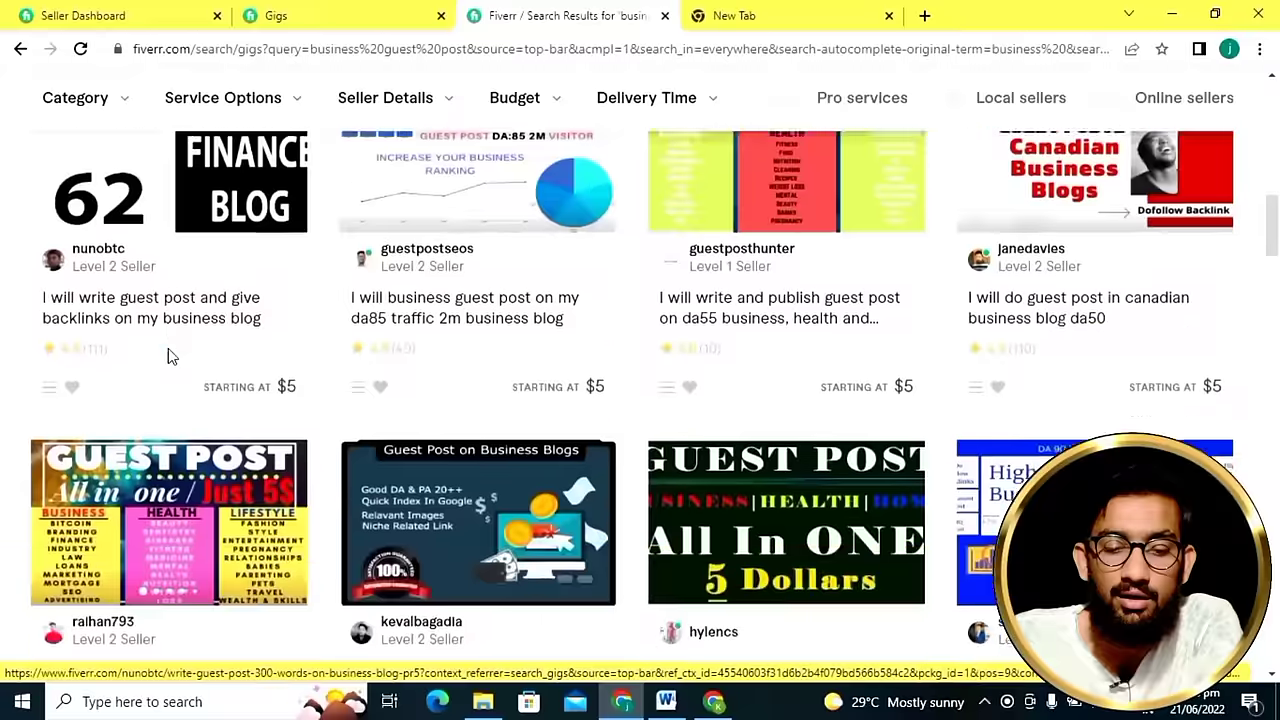
pyautogui.scroll(-2, 170, 350)
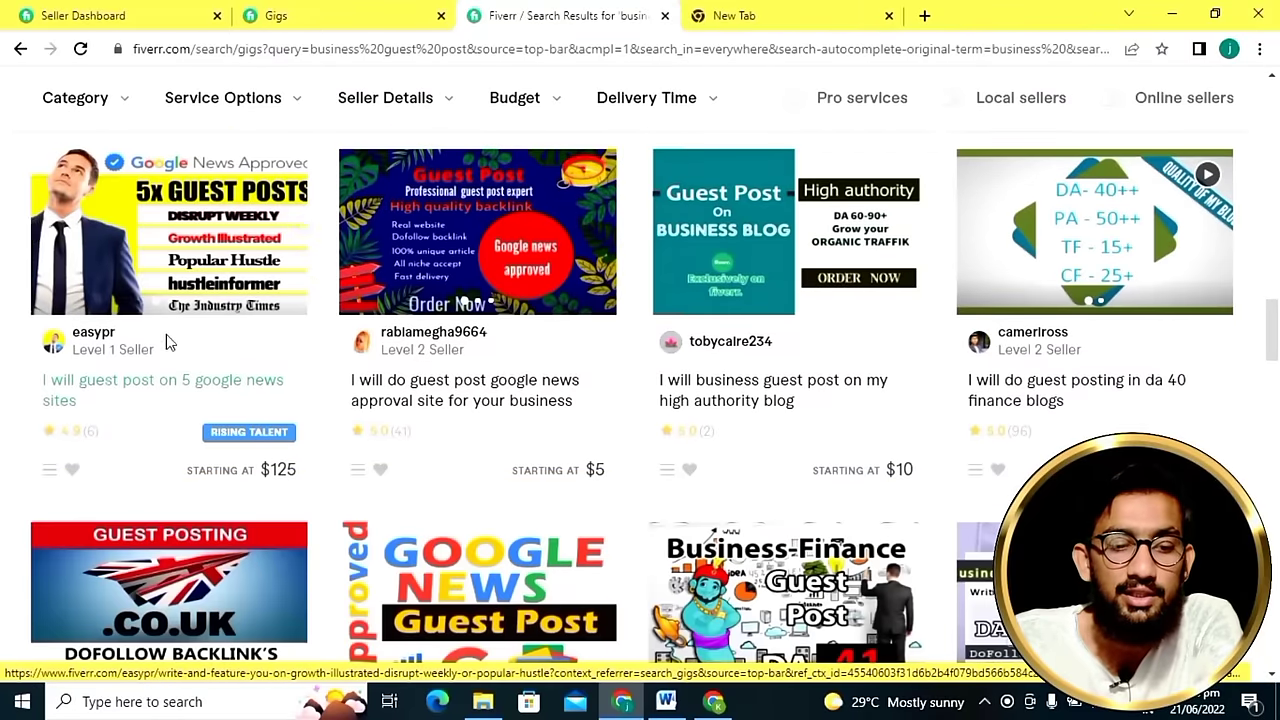
pyautogui.click(145, 272)
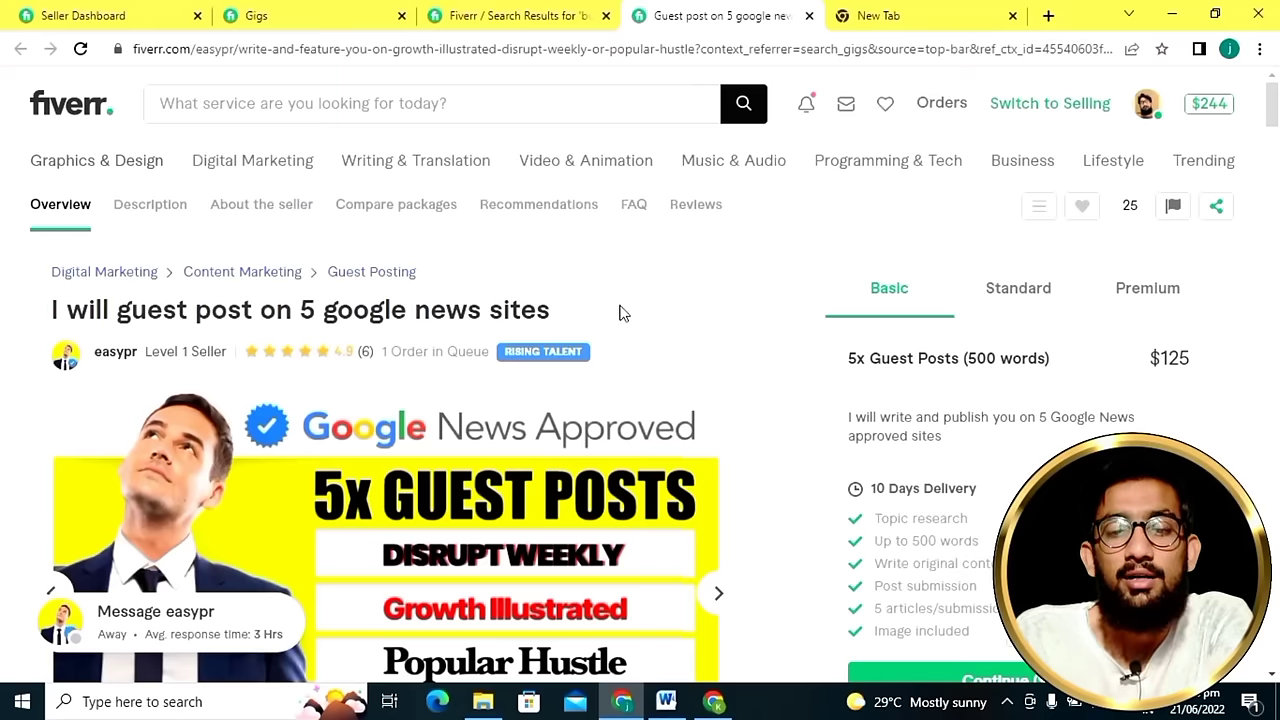
# Examine the Google News guest post gig's images, description, seller profile, package comparison and recommended gigs.
pyautogui.scroll(-2, 619, 313)
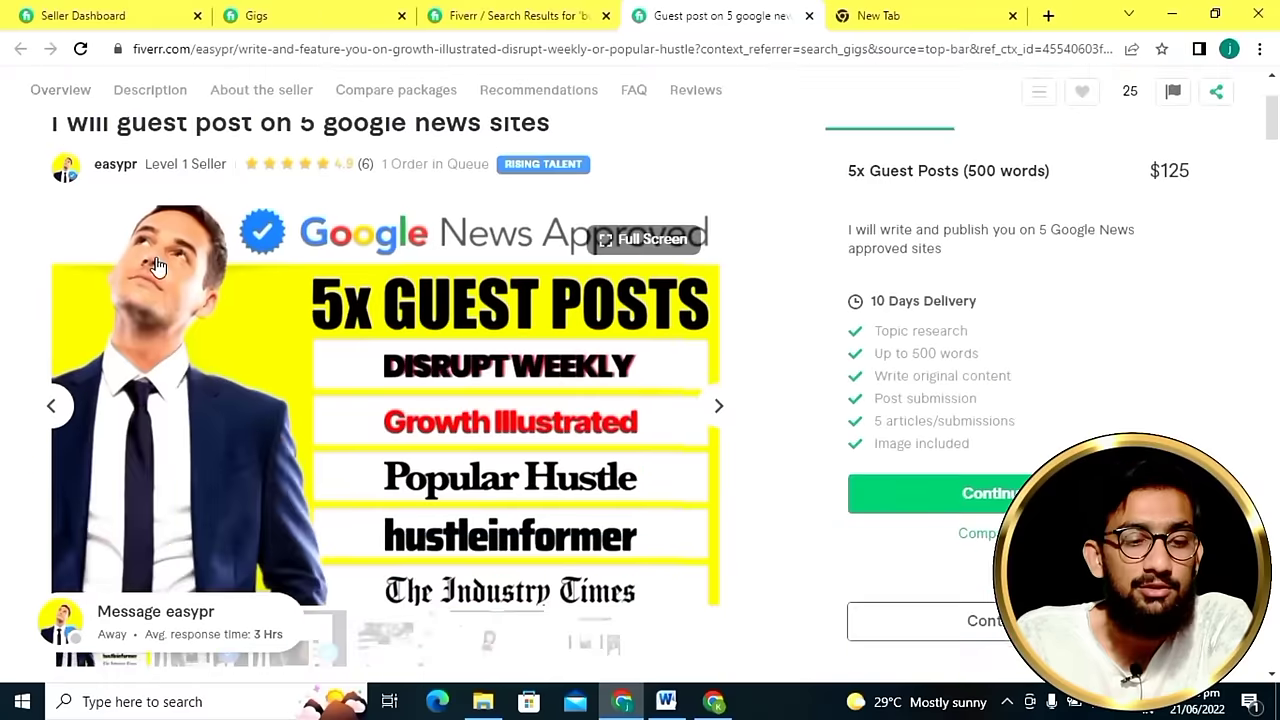
pyautogui.scroll(-2, 450, 350)
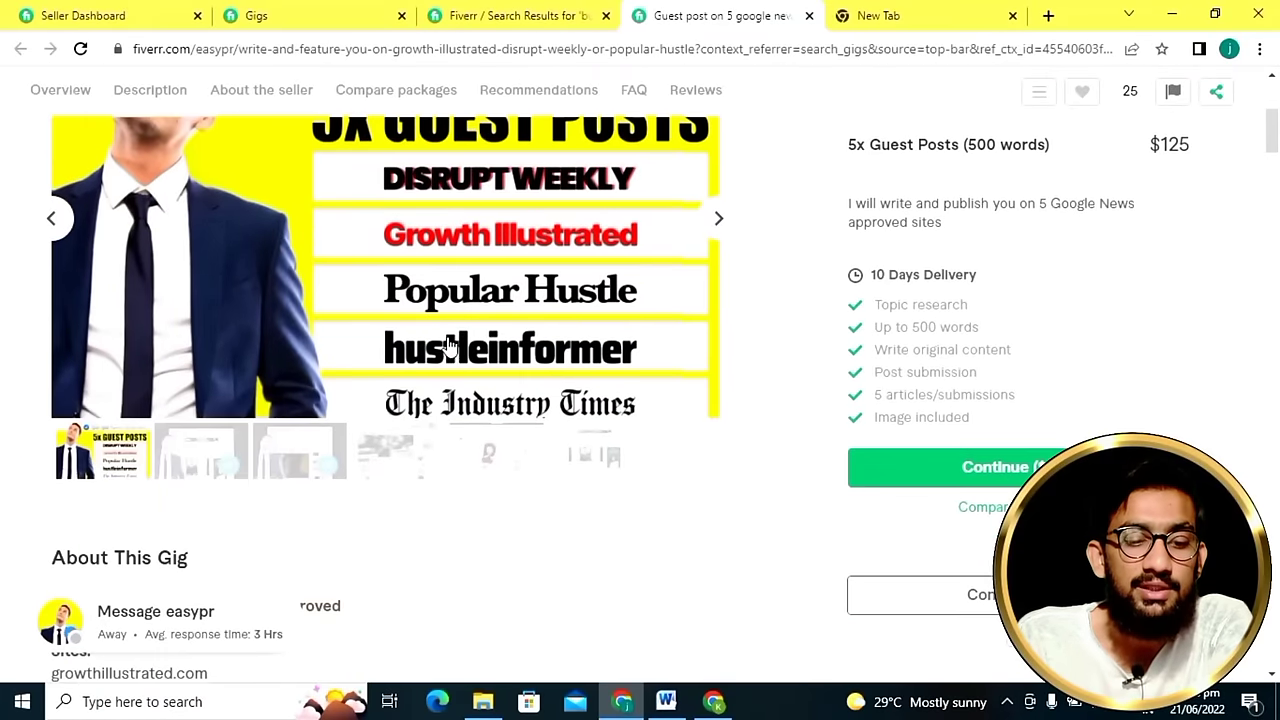
pyautogui.scroll(1, 347, 284)
pyautogui.scroll(1, 347, 284)
pyautogui.scroll(-4, 343, 282)
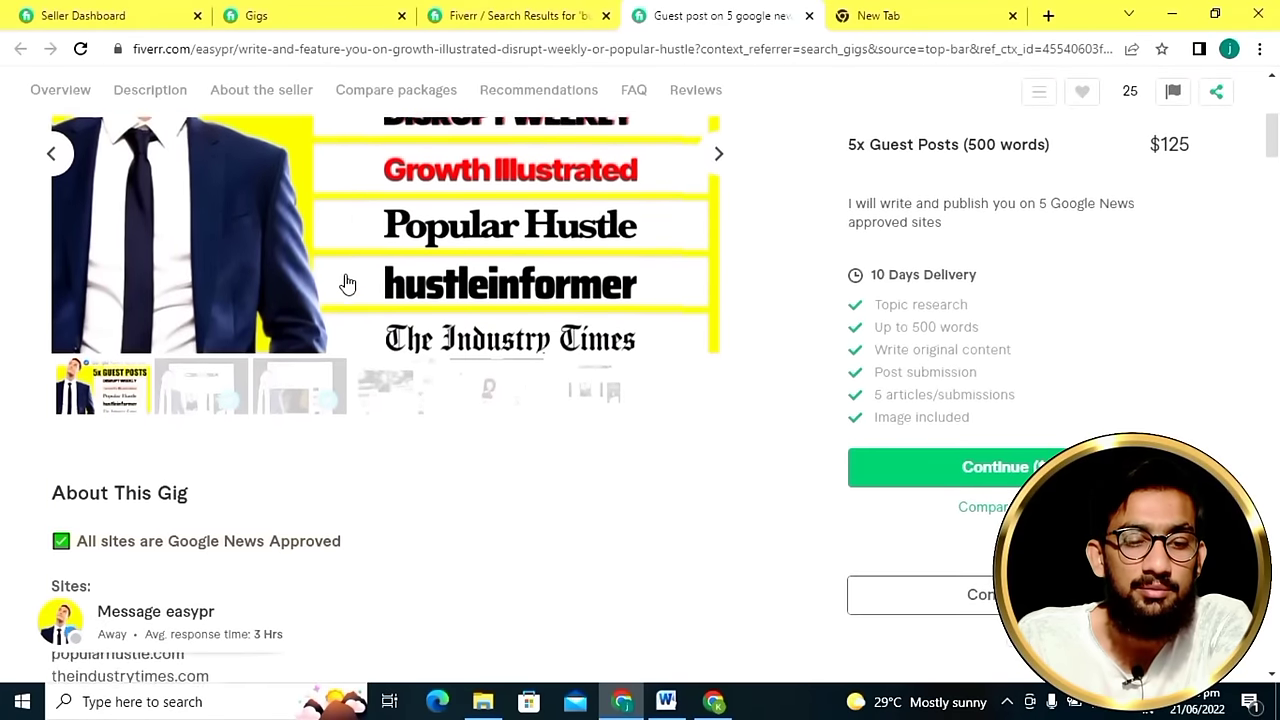
pyautogui.scroll(-9, 246, 320)
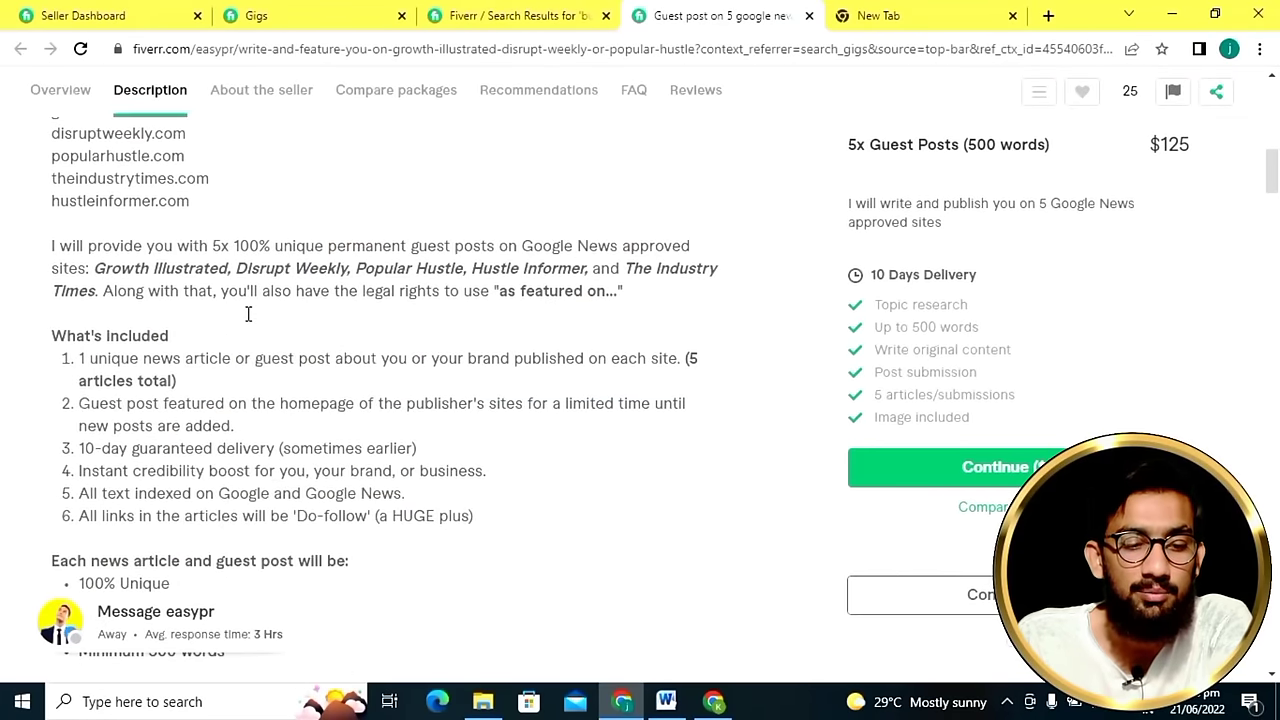
pyautogui.scroll(-4, 249, 320)
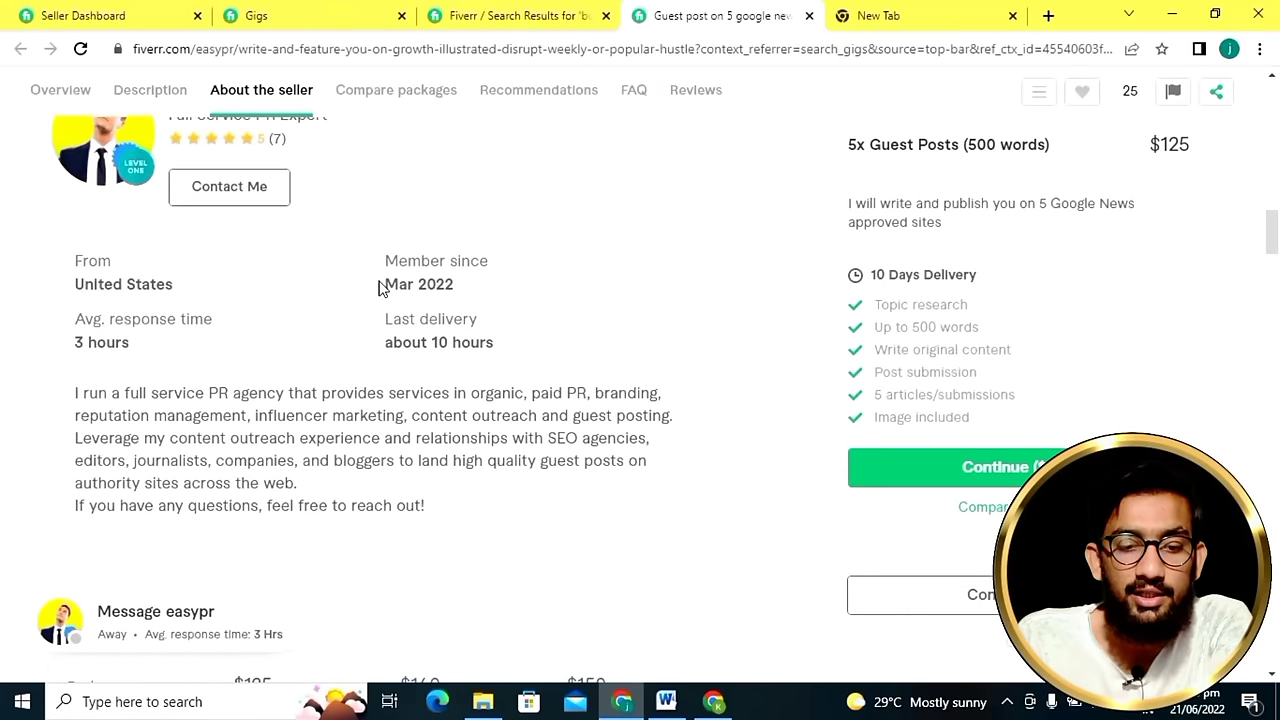
pyautogui.scroll(-2, 170, 455)
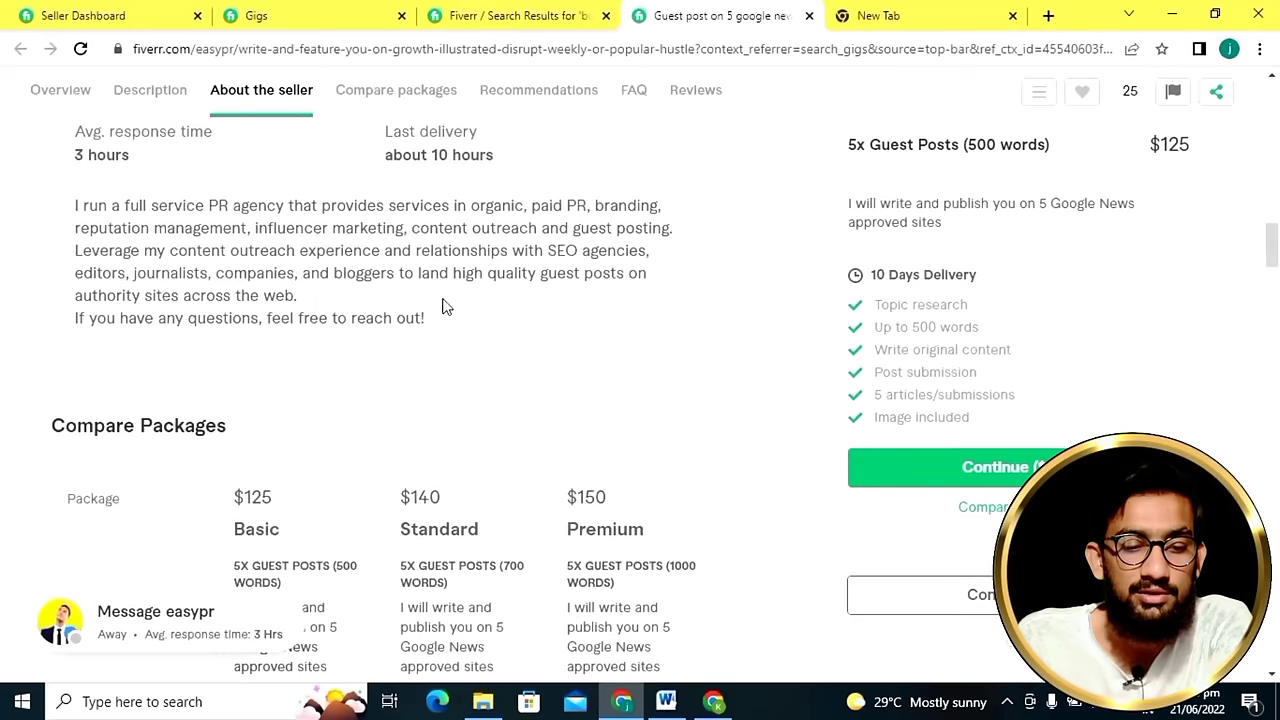
pyautogui.scroll(-2, 440, 418)
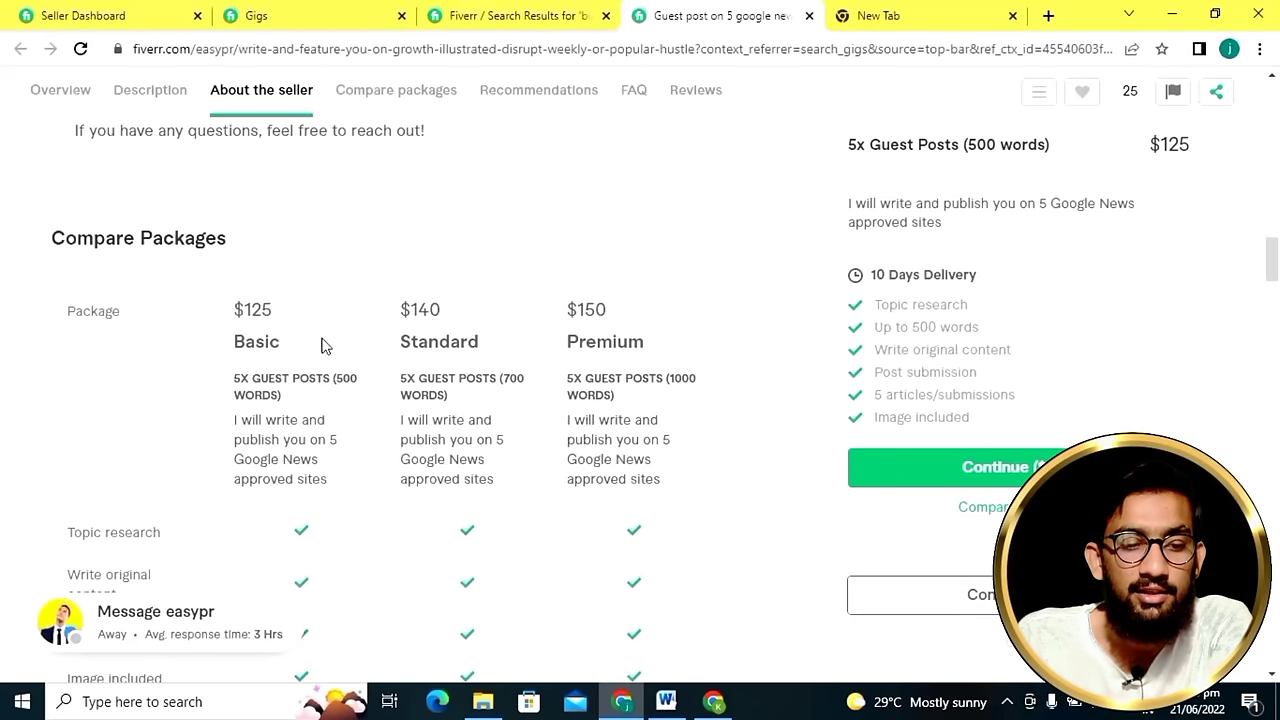
pyautogui.scroll(-6, 465, 418)
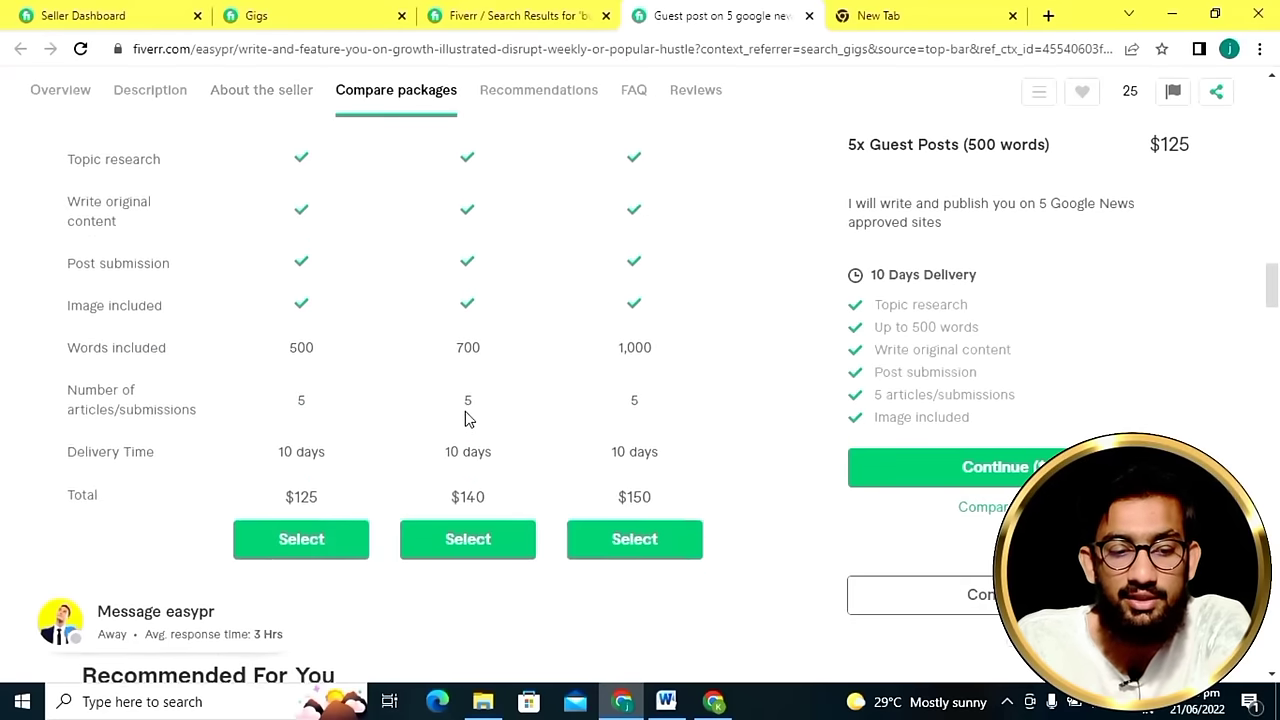
pyautogui.scroll(-5, 430, 440)
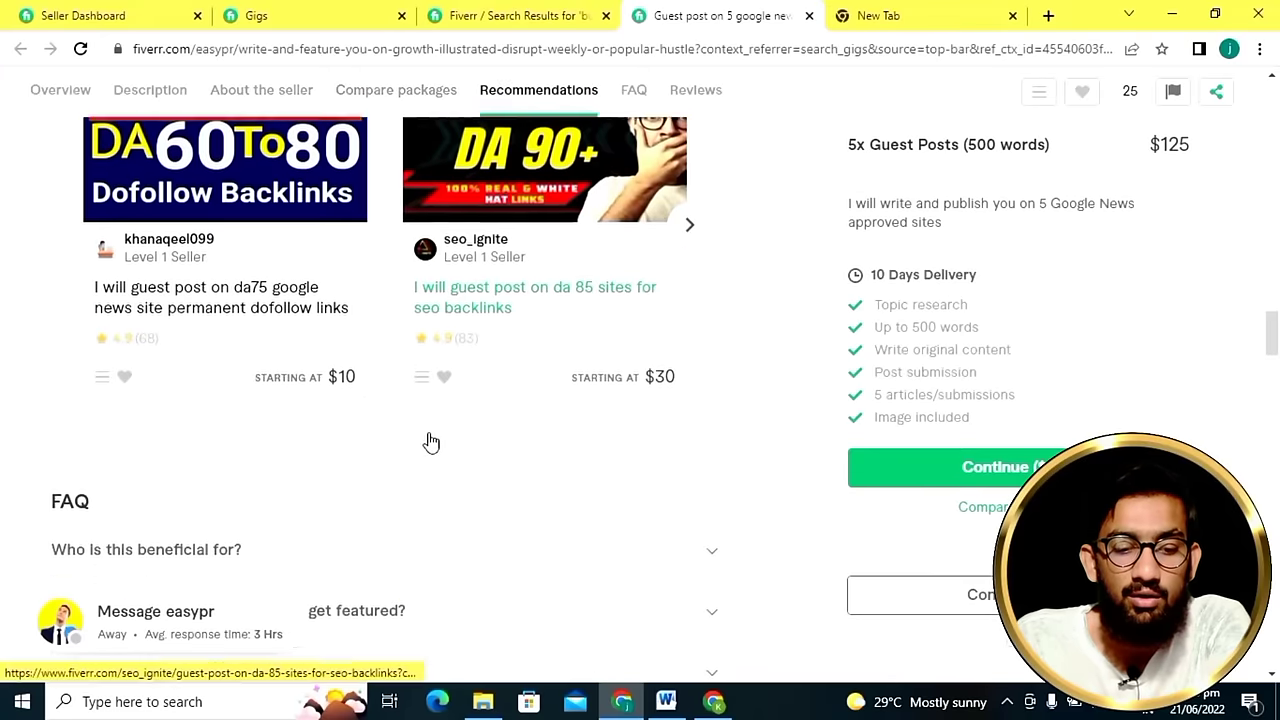
pyautogui.scroll(8, 428, 436)
pyautogui.scroll(12, 425, 438)
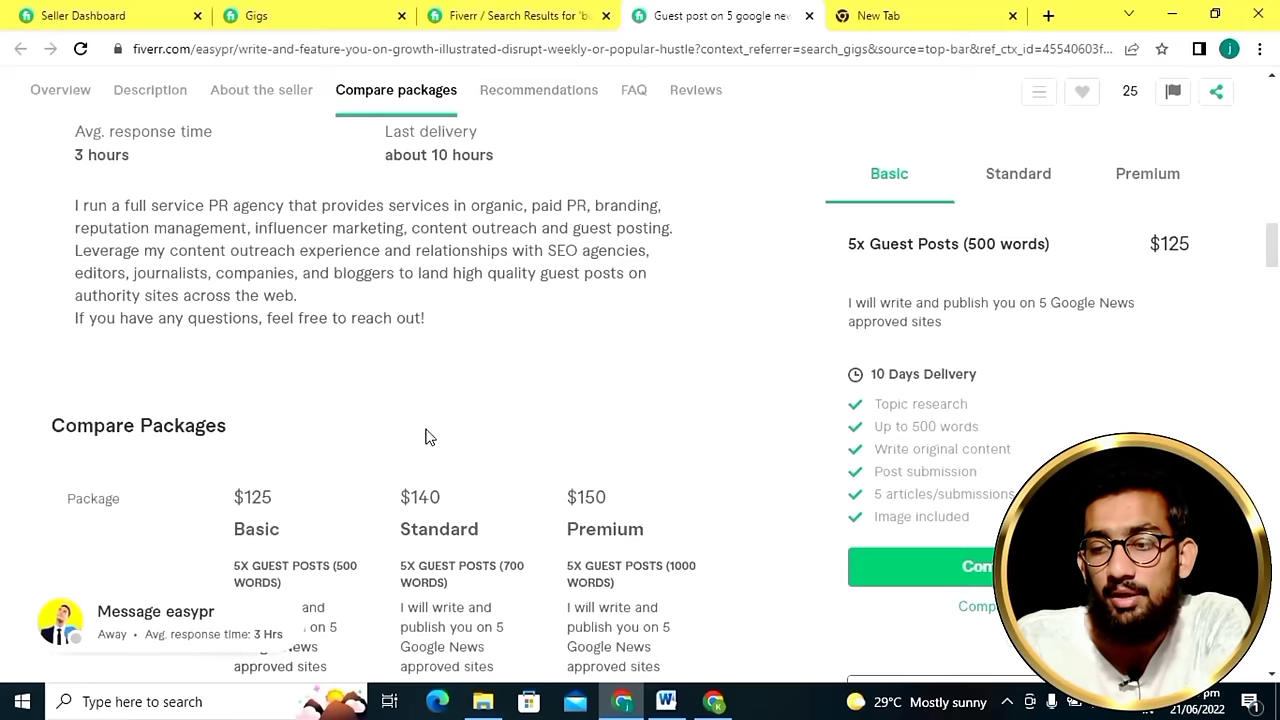
pyautogui.scroll(15, 425, 437)
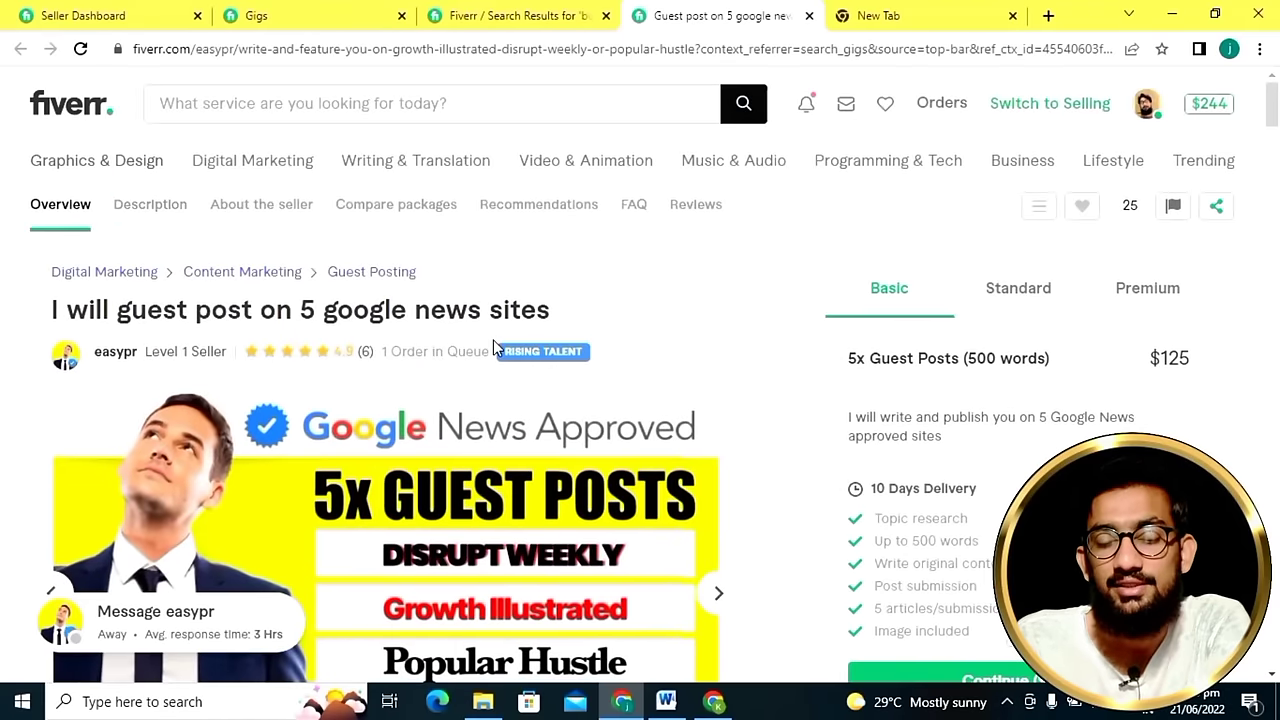
# Check the account's own active gigs list and return to the beginning of the business guest post search results.
pyautogui.click(458, 12)
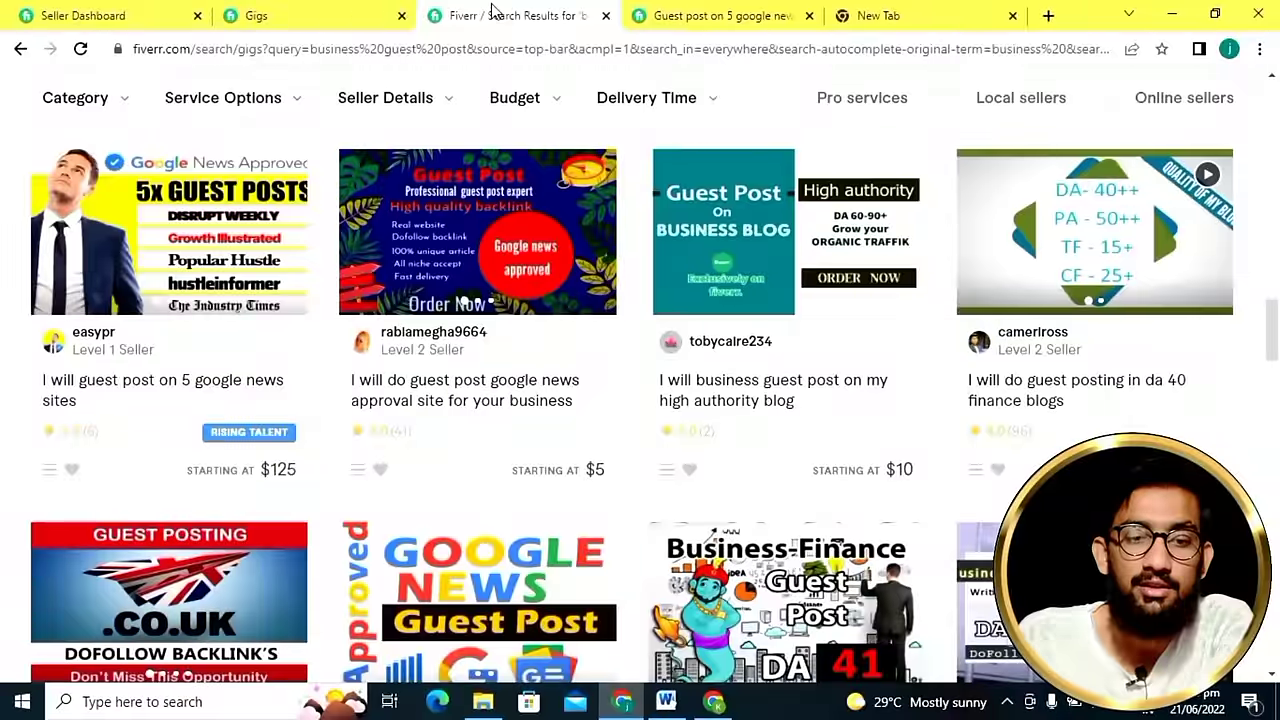
pyautogui.click(294, 12)
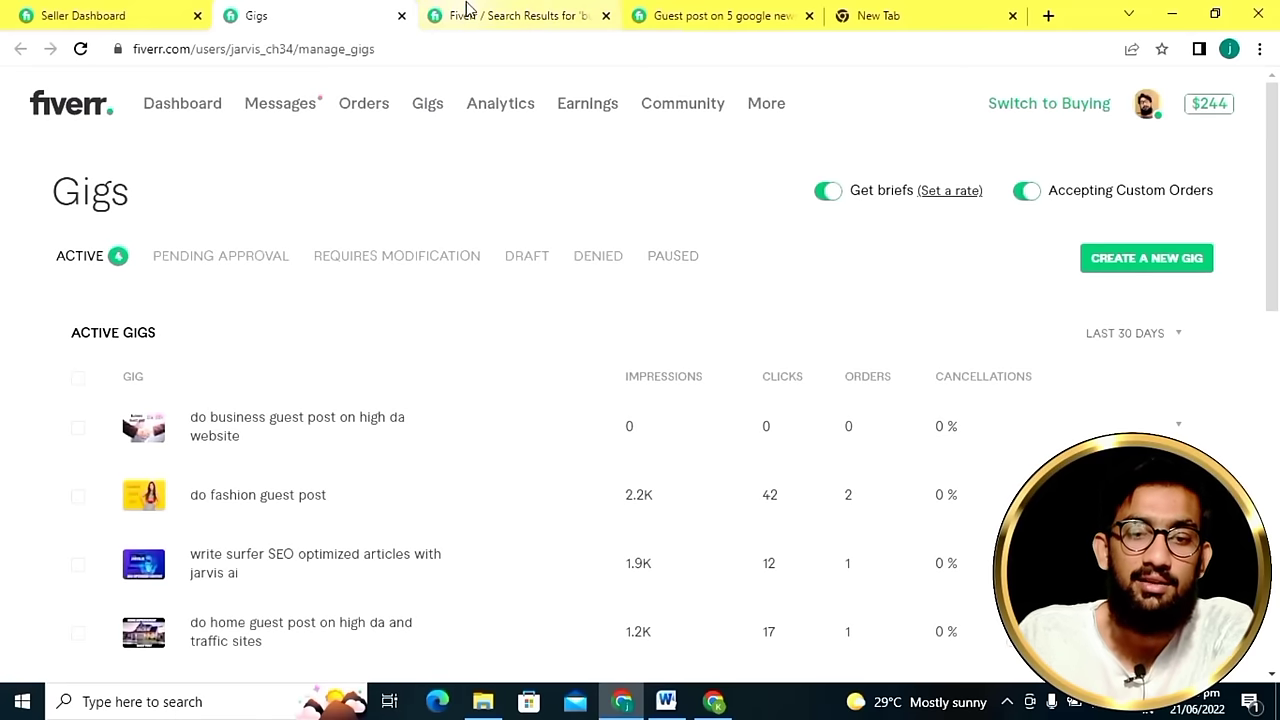
pyautogui.click(695, 12)
pyautogui.click(496, 13)
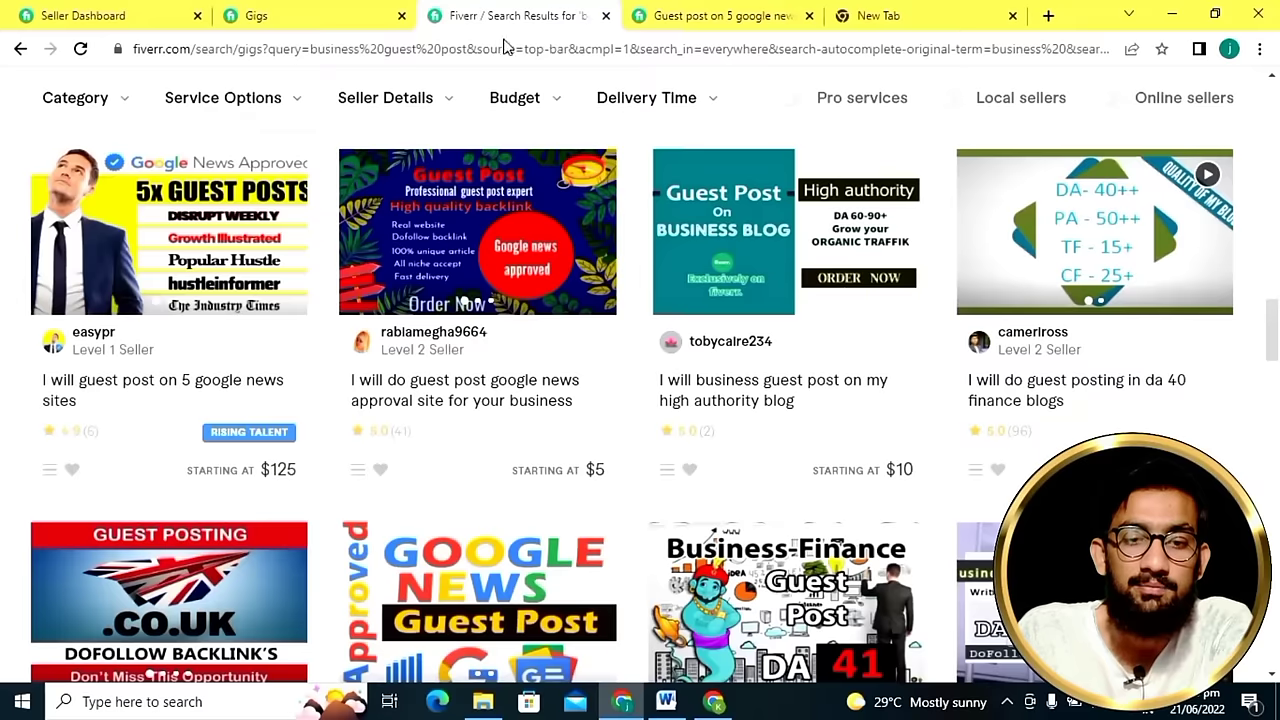
pyautogui.scroll(3, 503, 223)
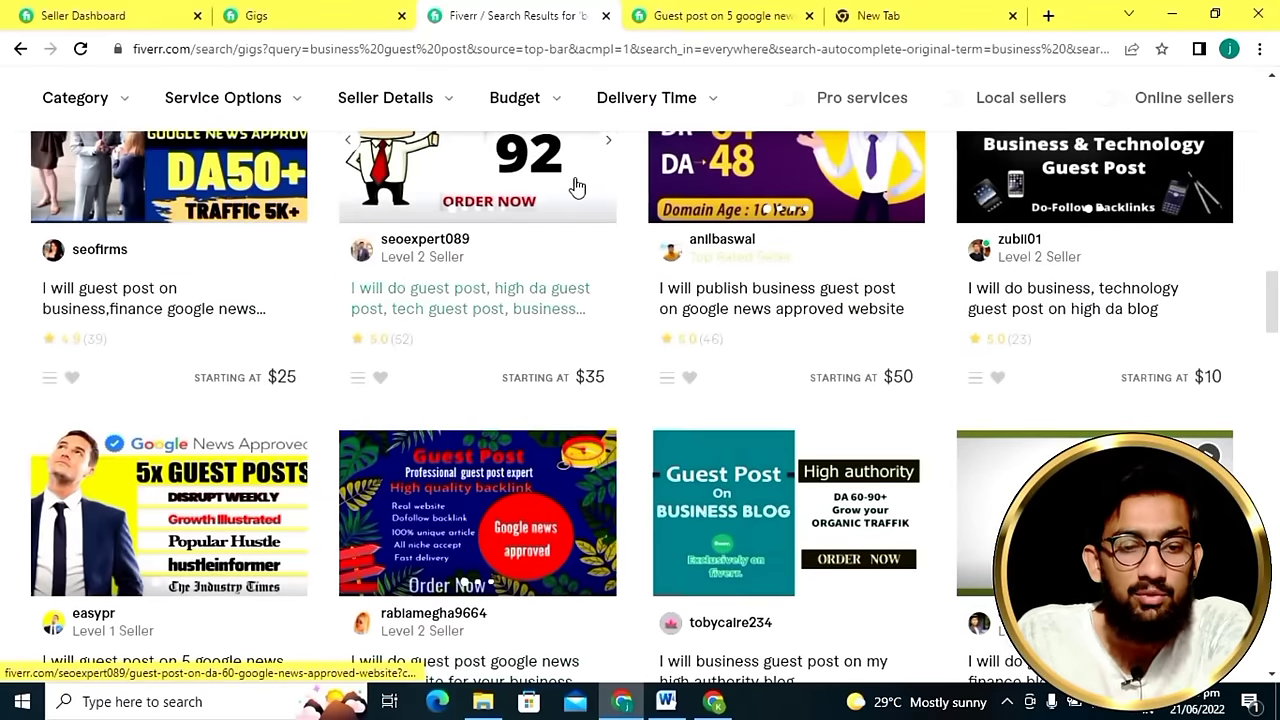
pyautogui.scroll(5, 569, 178)
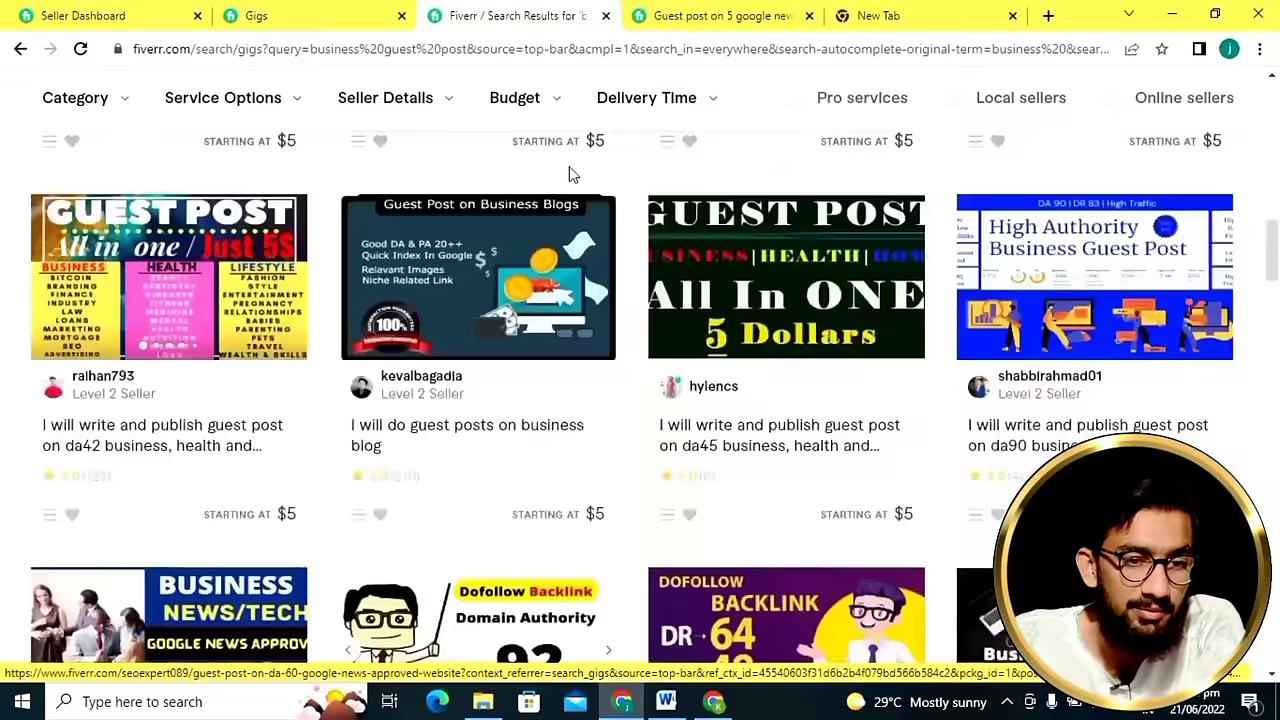
pyautogui.scroll(10, 569, 170)
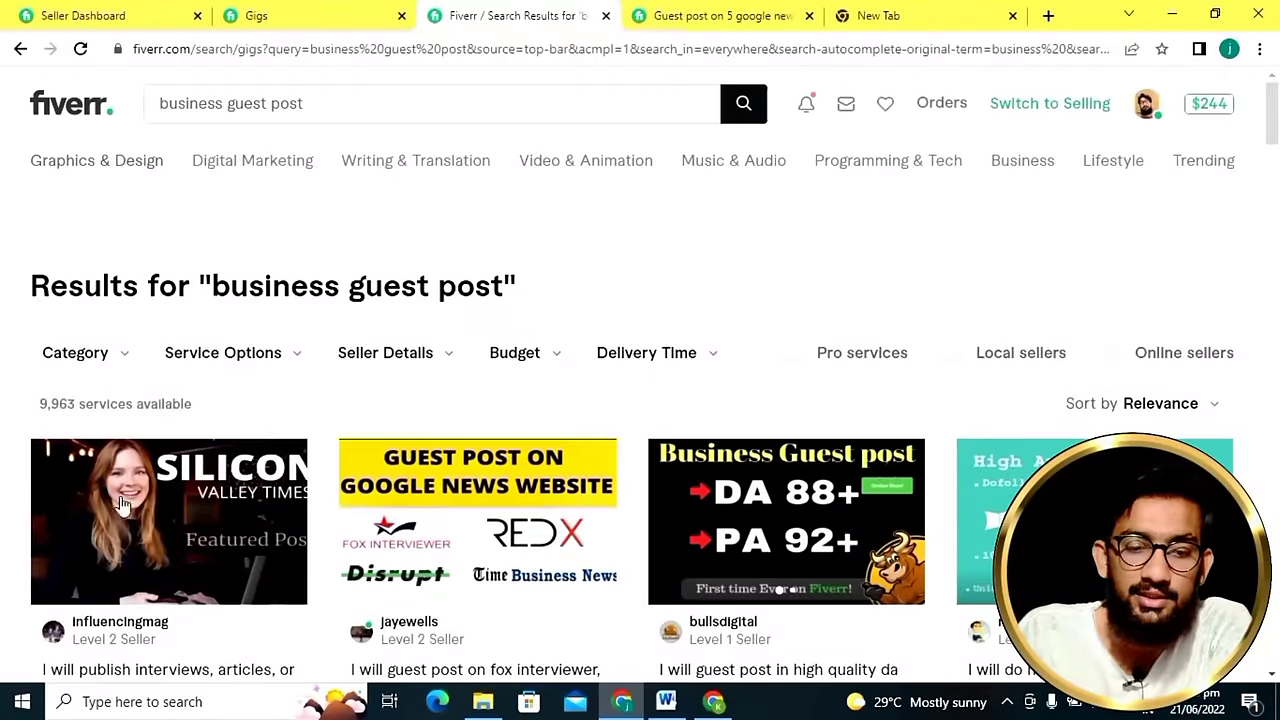
# Open the "I will publish guest post, business guest post, high da guest post" gig from the results and view its overview.
pyautogui.scroll(-1, 190, 518)
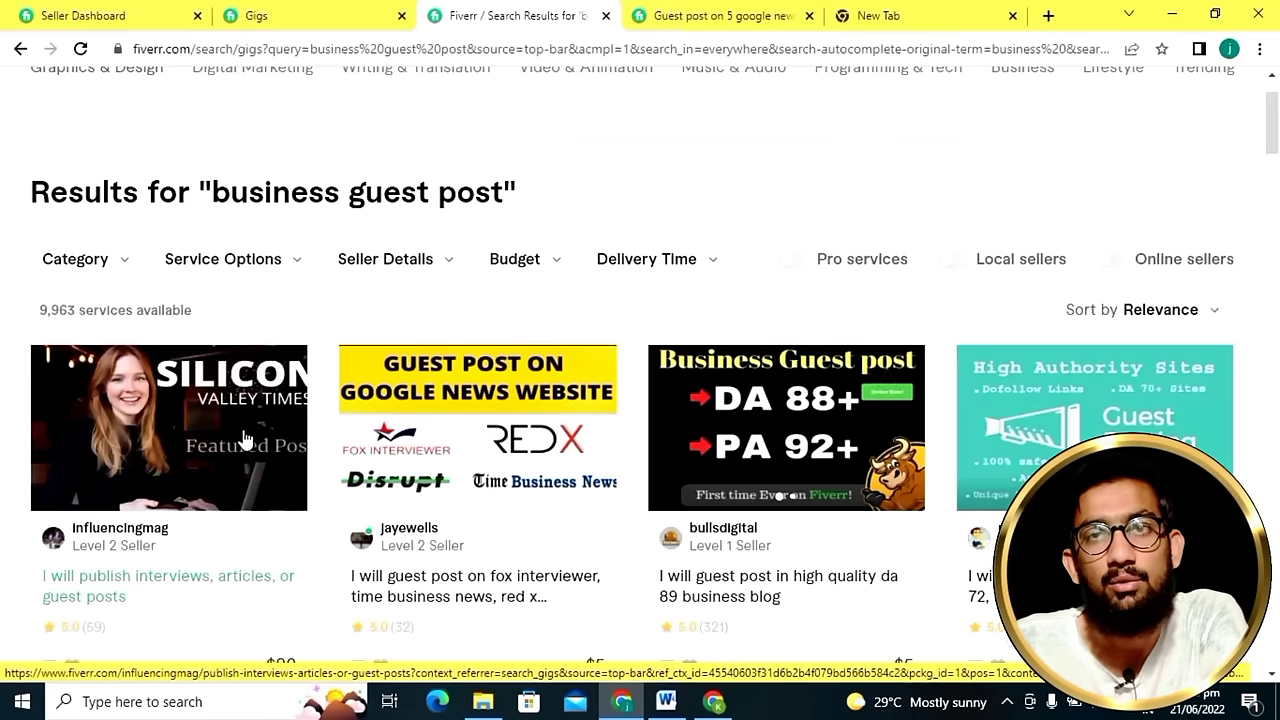
pyautogui.scroll(-2, 337, 406)
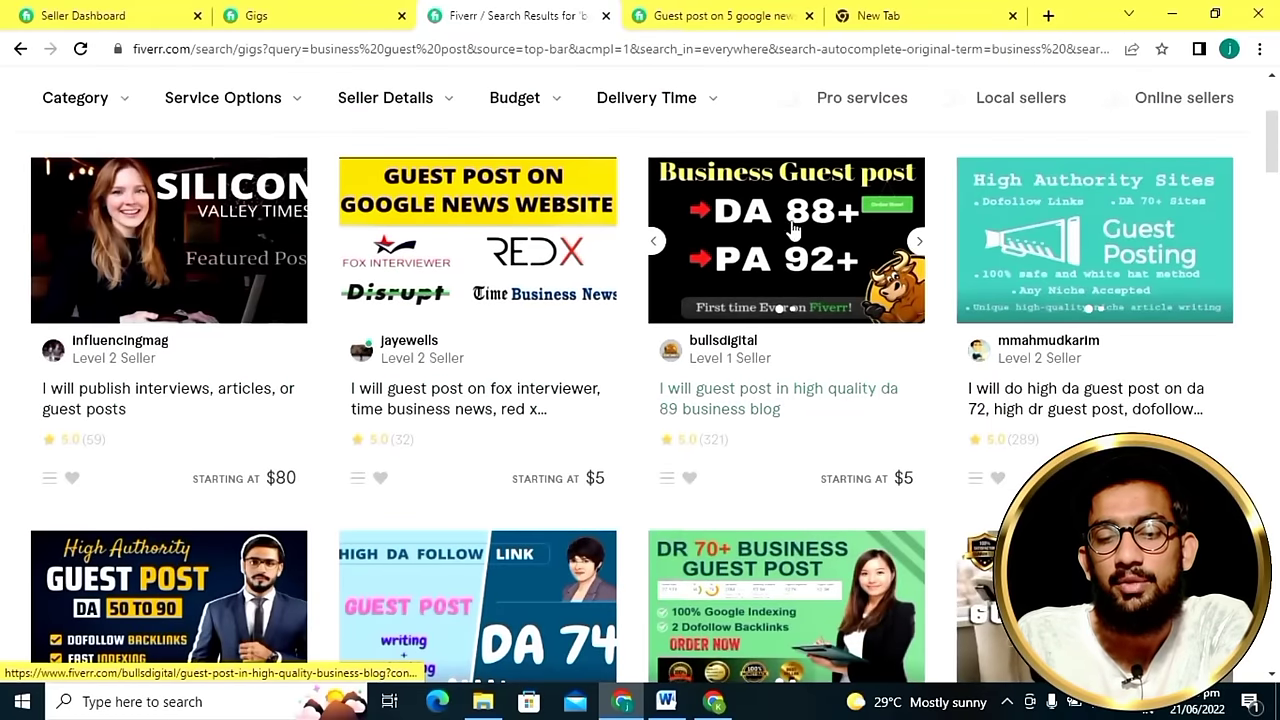
pyautogui.scroll(-2, 600, 385)
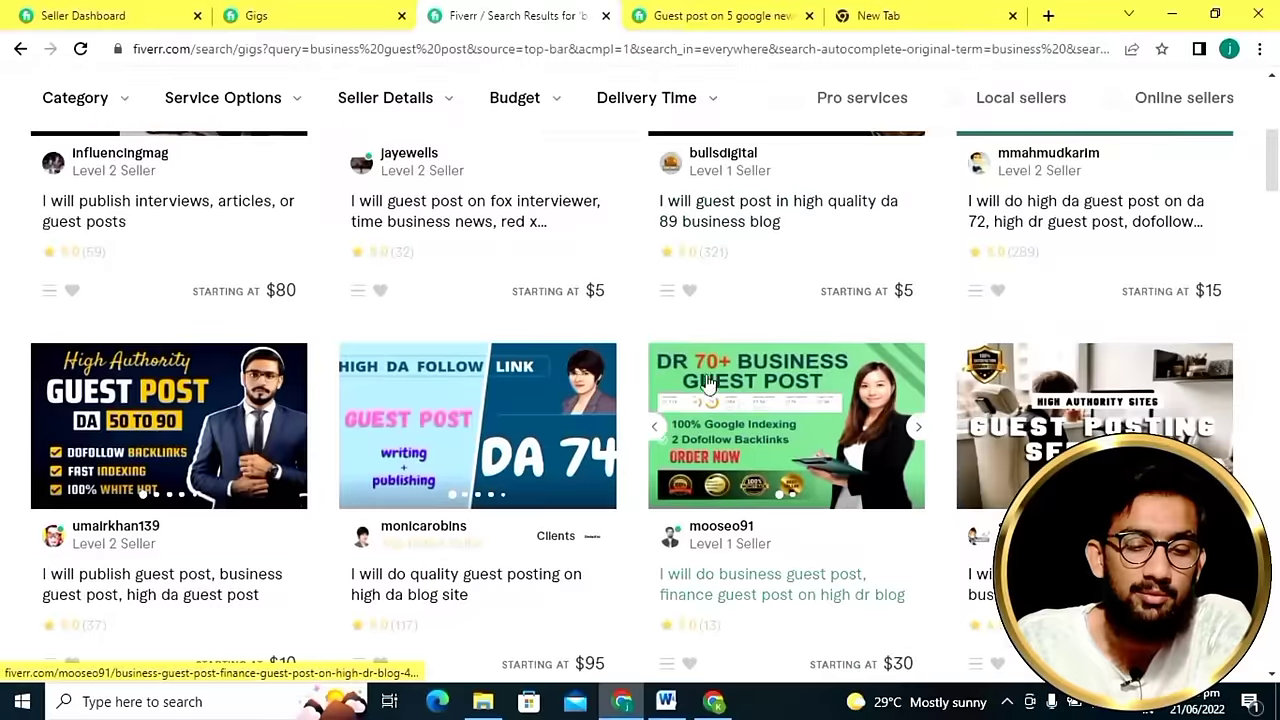
pyautogui.scroll(-2, 340, 376)
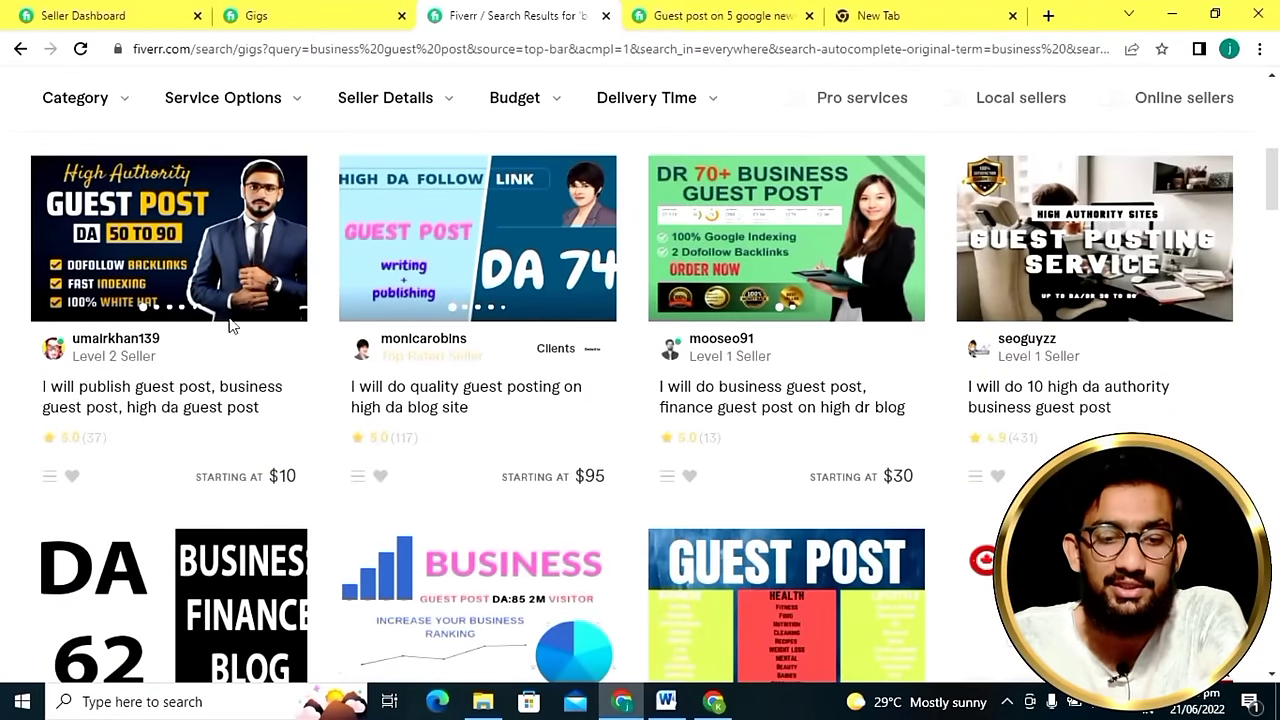
pyautogui.click(184, 241)
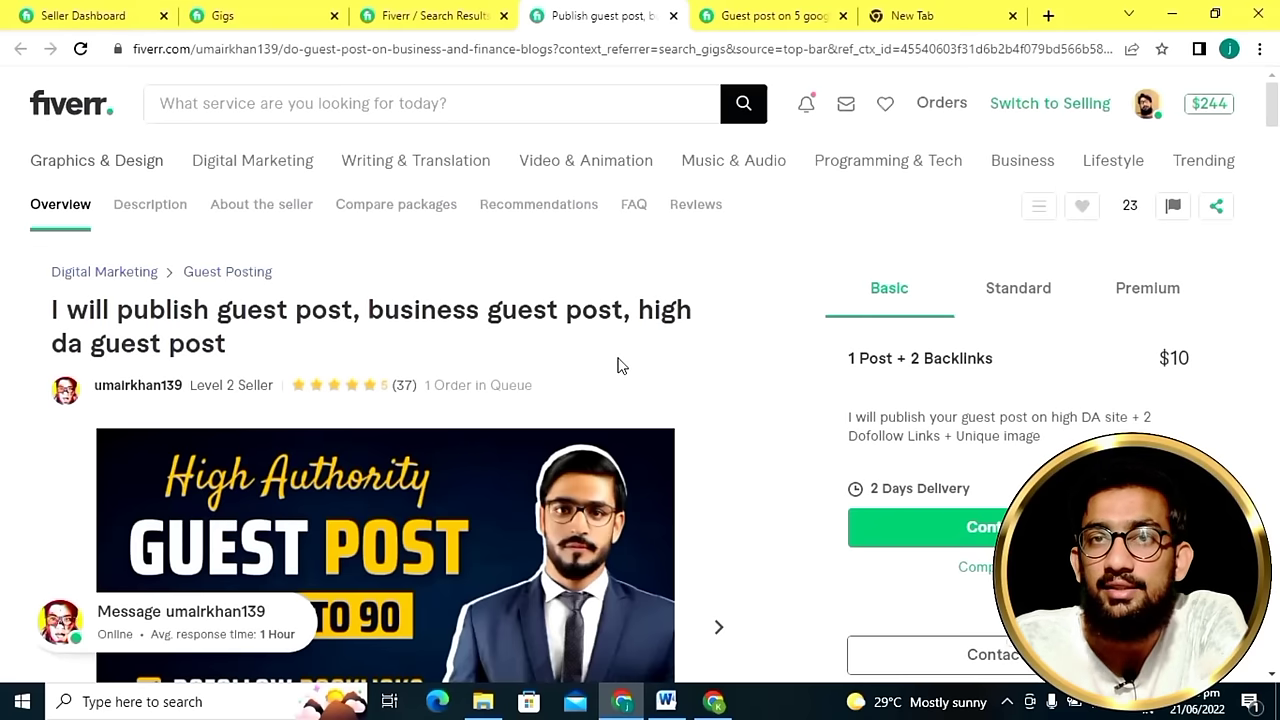
pyautogui.scroll(-2, 857, 500)
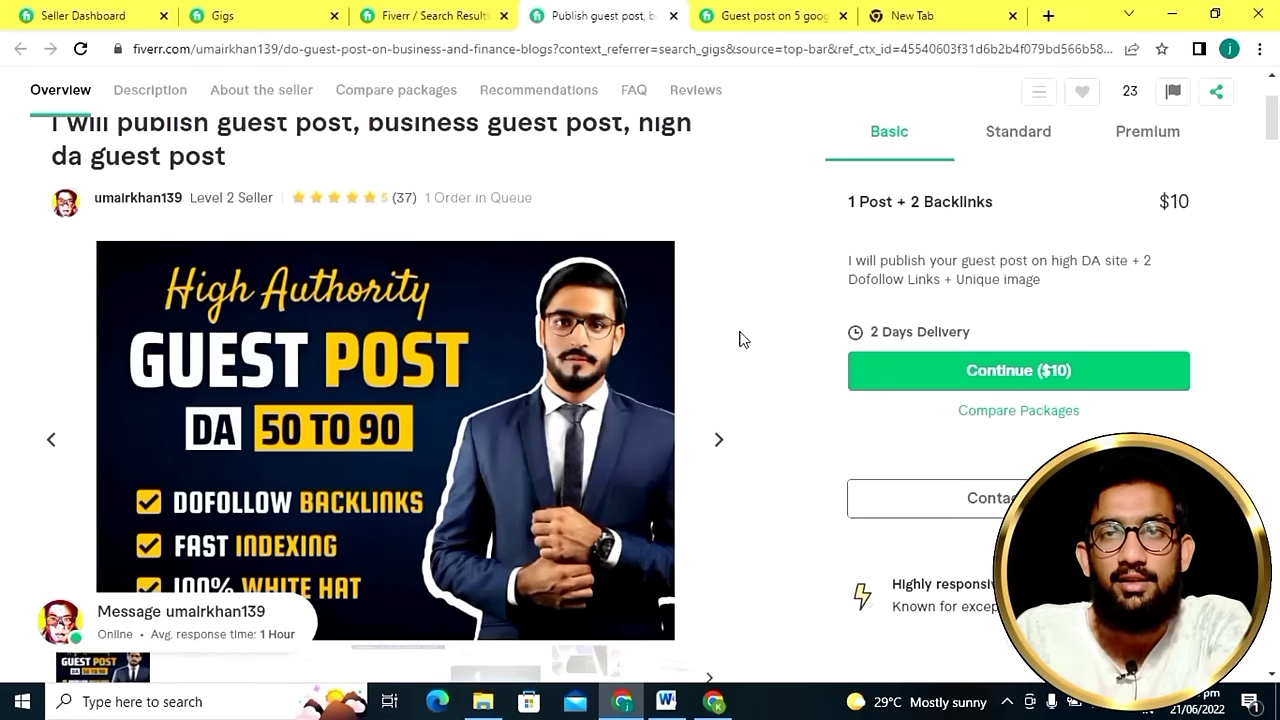
# Go back to the business guest post search results and review the competing gigs' thumbnails, titles and prices.
pyautogui.click(469, 15)
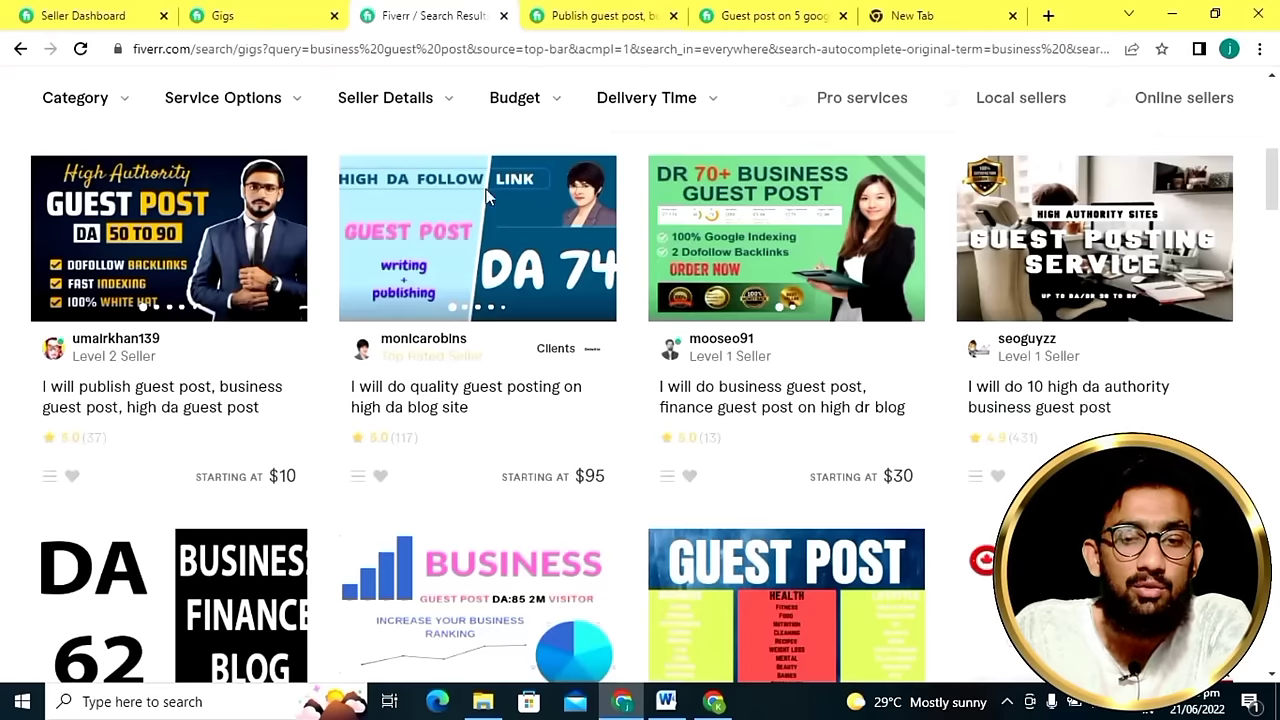
pyautogui.scroll(-4, 498, 268)
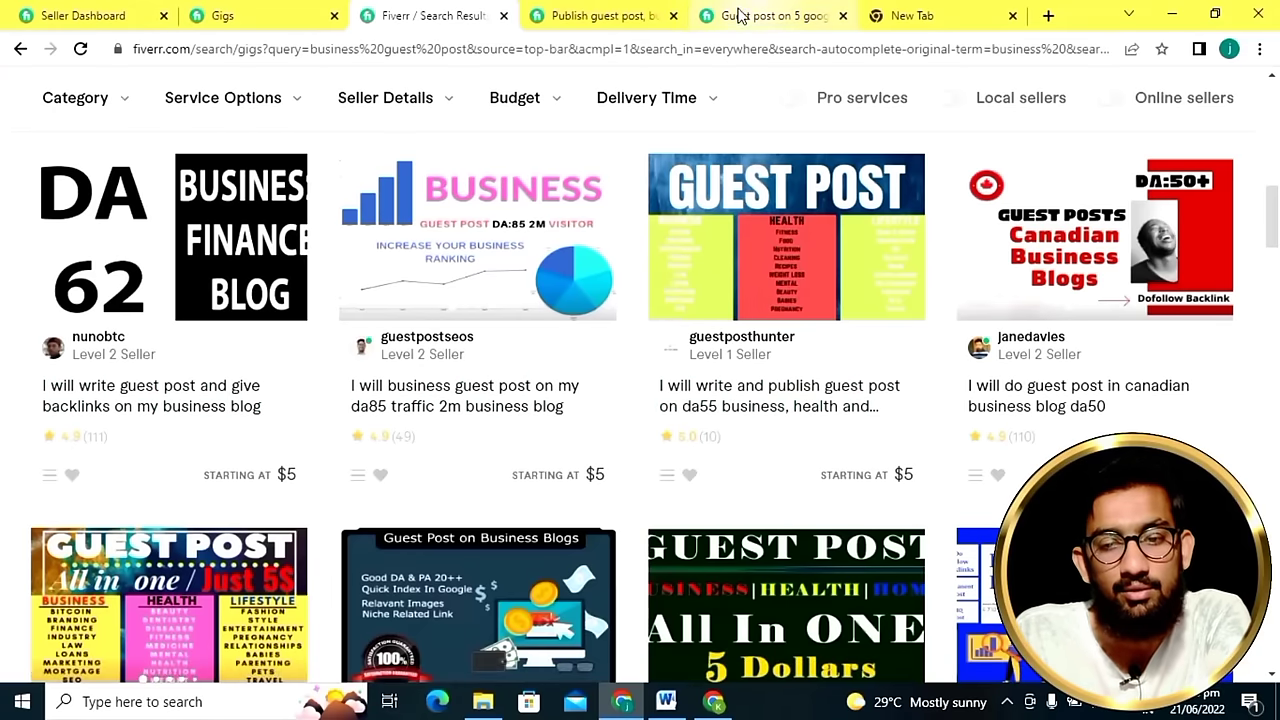
pyautogui.scroll(10, 666, 240)
pyautogui.scroll(-2, 668, 241)
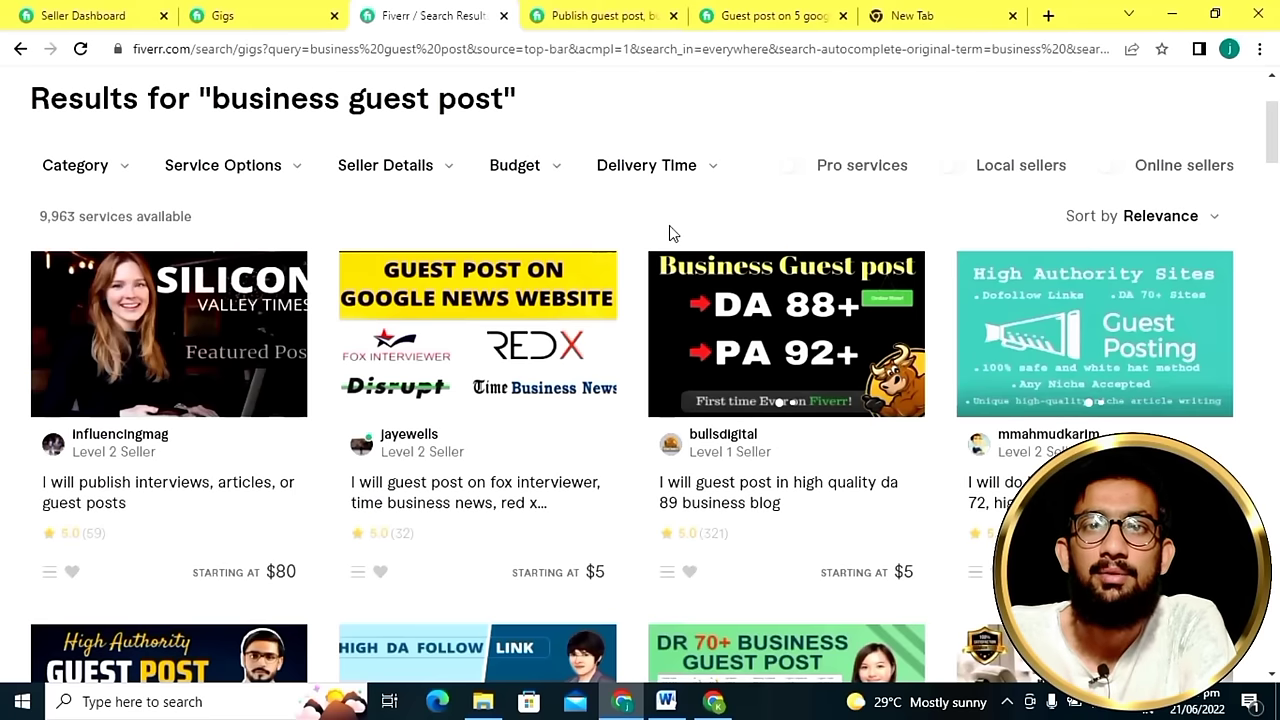
# Start creating a new gig from the Gigs page in a separate tab and begin editing its gig title.
pyautogui.click(263, 17)
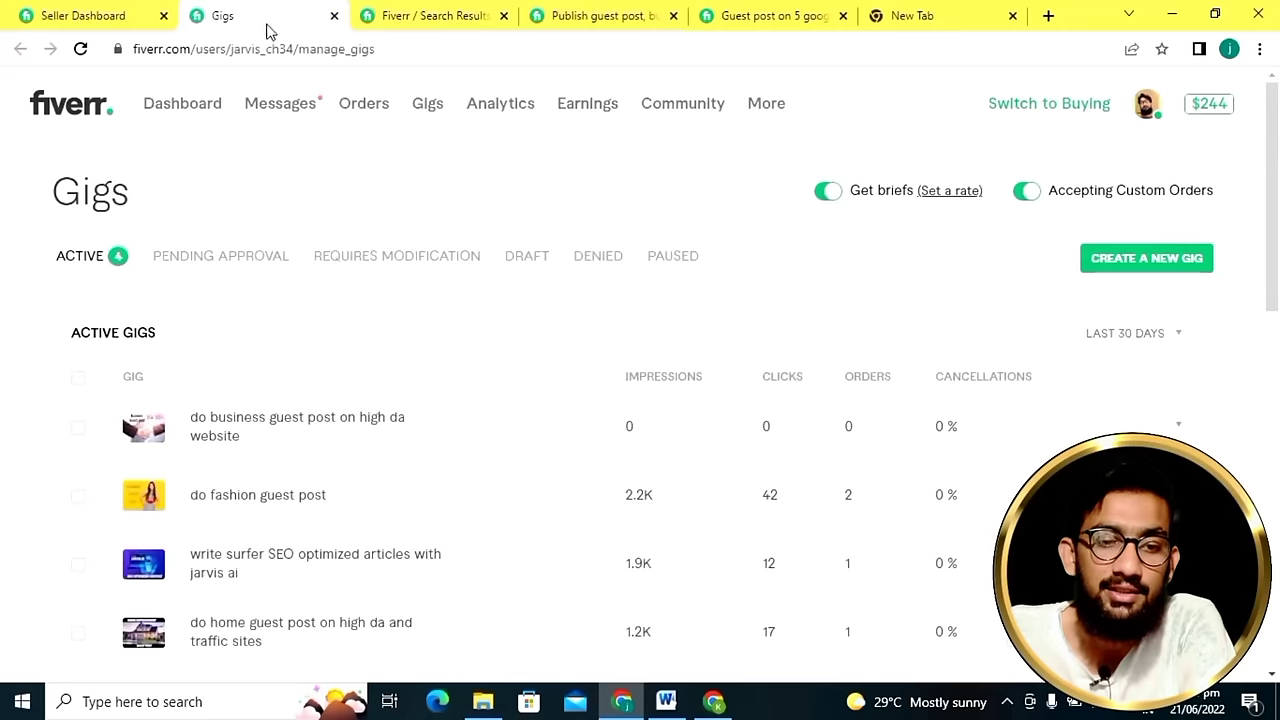
pyautogui.rightClick(1105, 264)
pyautogui.click(1143, 275)
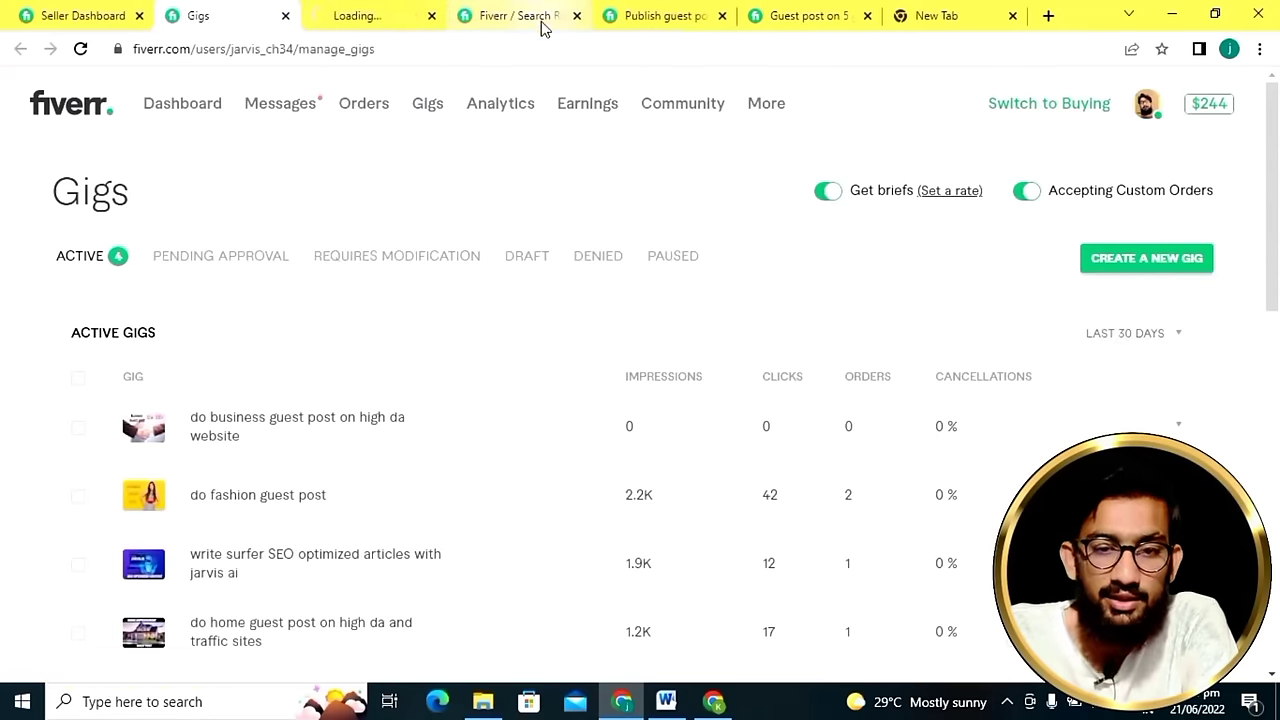
pyautogui.click(362, 12)
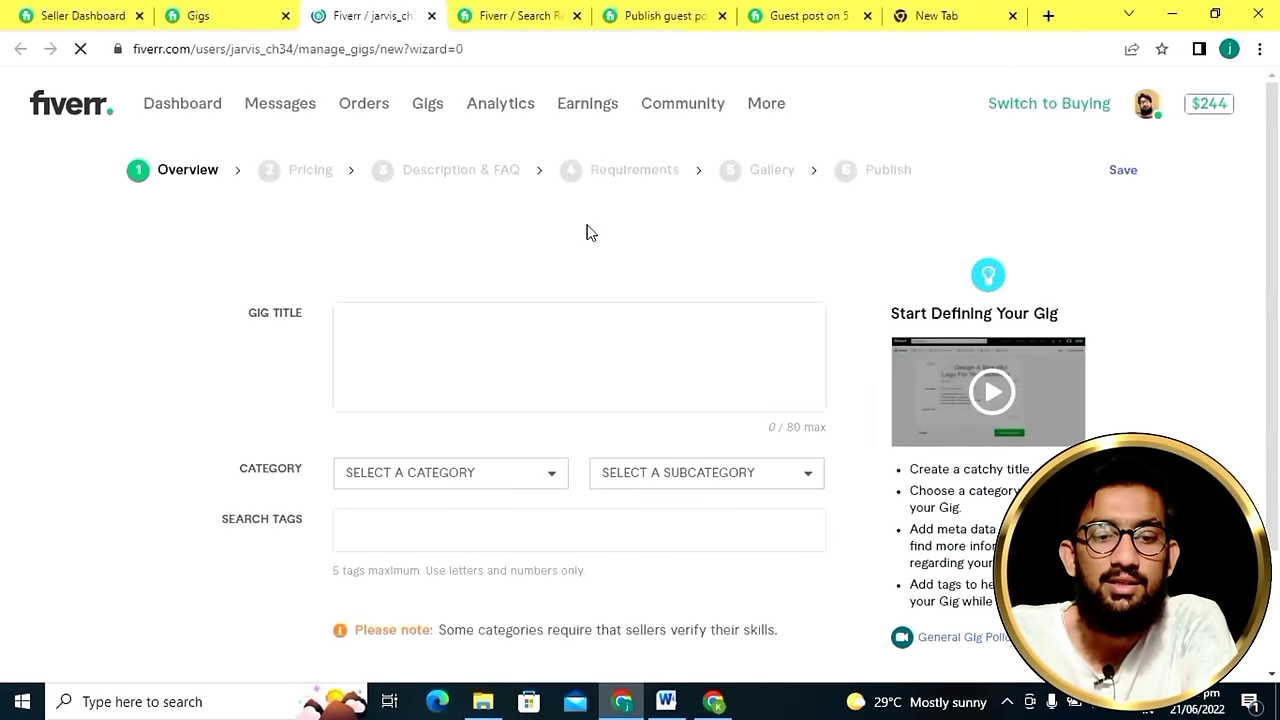
pyautogui.click(571, 323)
# Compare the business guest post search results with the opened high DA guest post gig as title references.
pyautogui.click(520, 15)
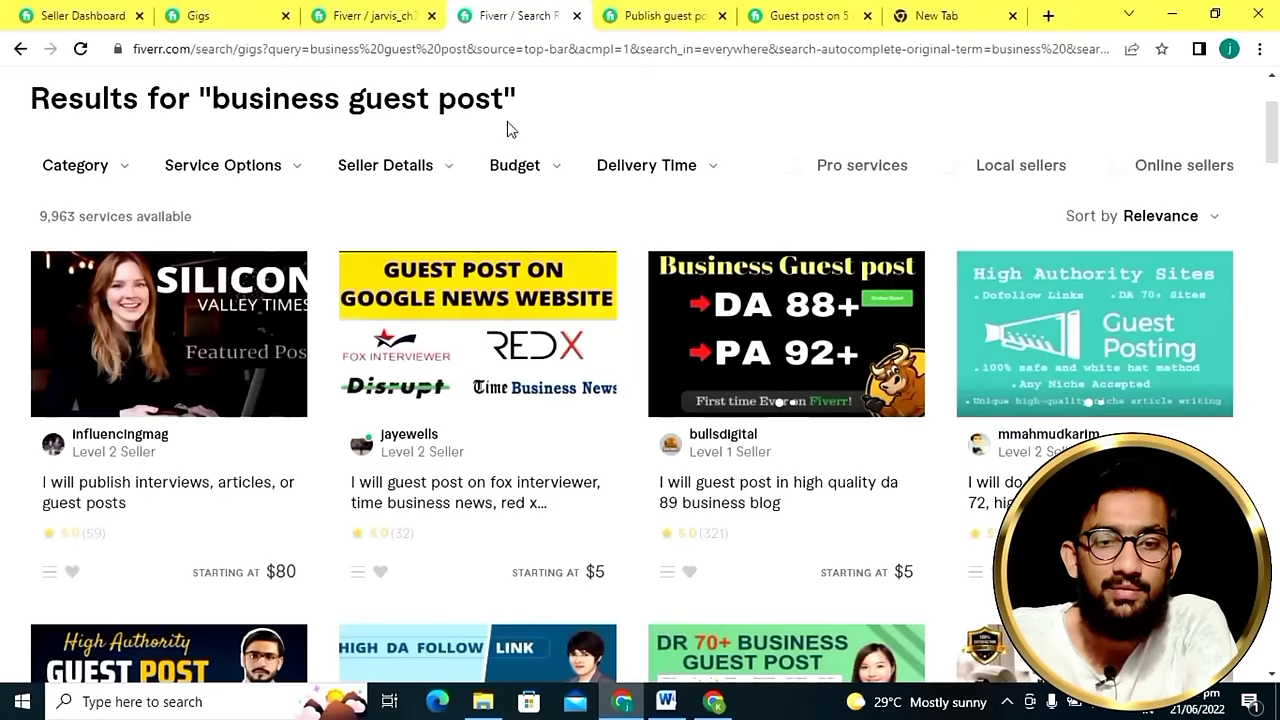
pyautogui.click(640, 15)
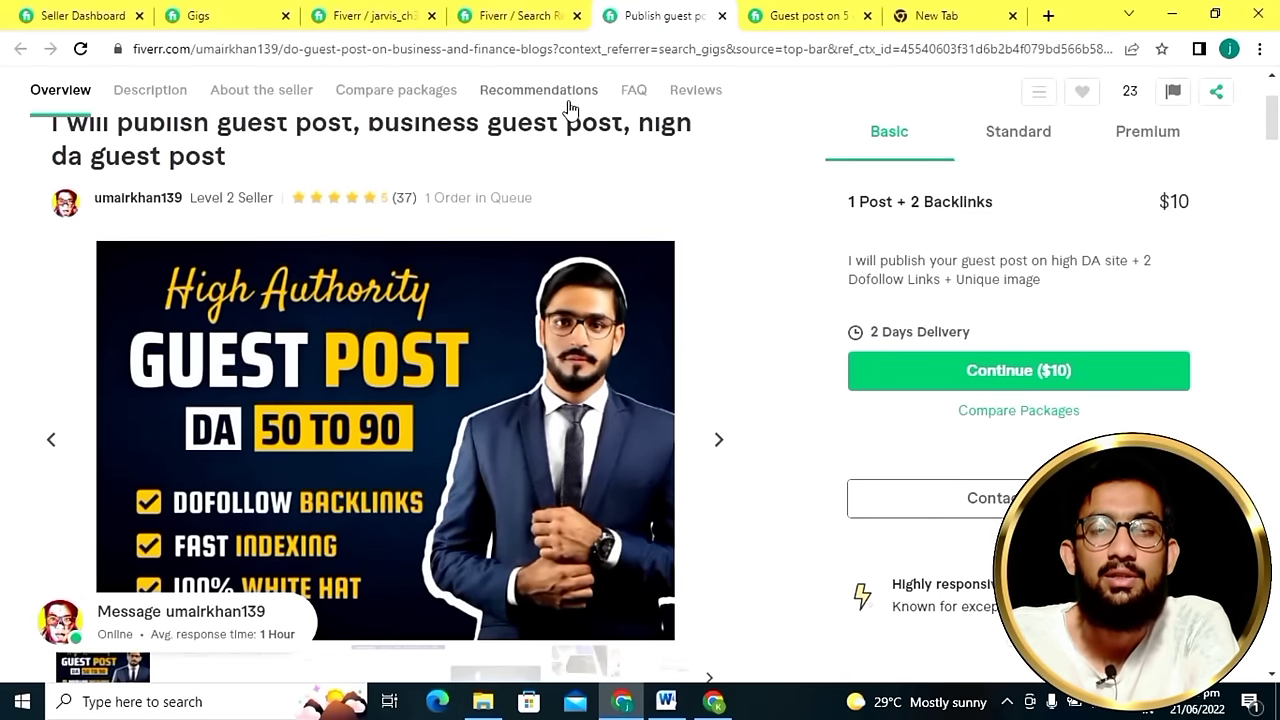
pyautogui.click(522, 12)
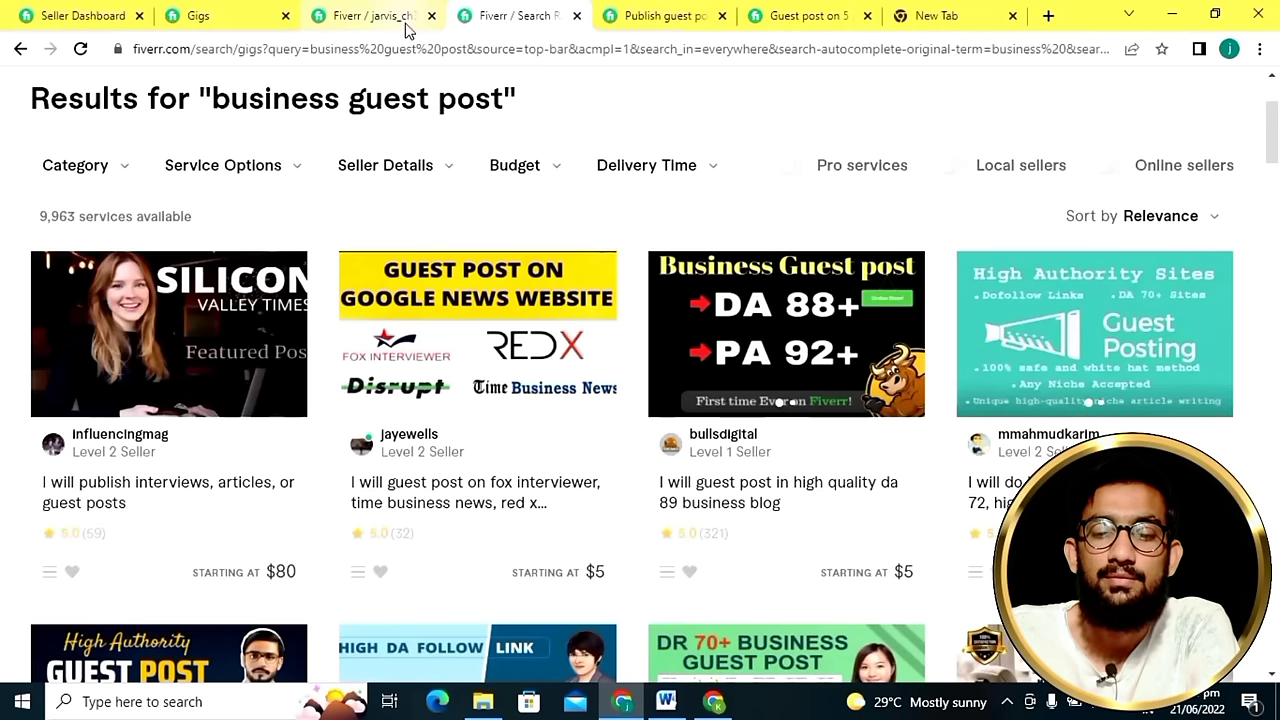
# Check the empty new gig form and the search results, and read the opened high DA guest post gig's overview and description.
pyautogui.click(392, 15)
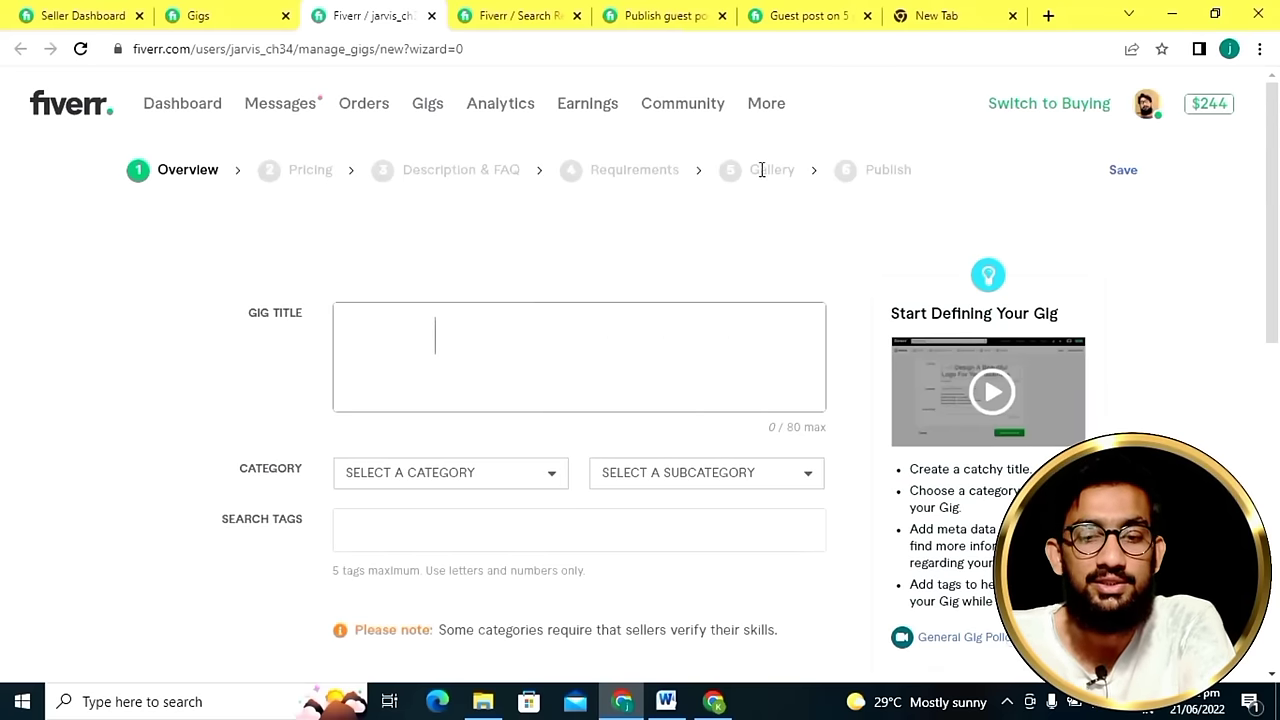
pyautogui.click(522, 14)
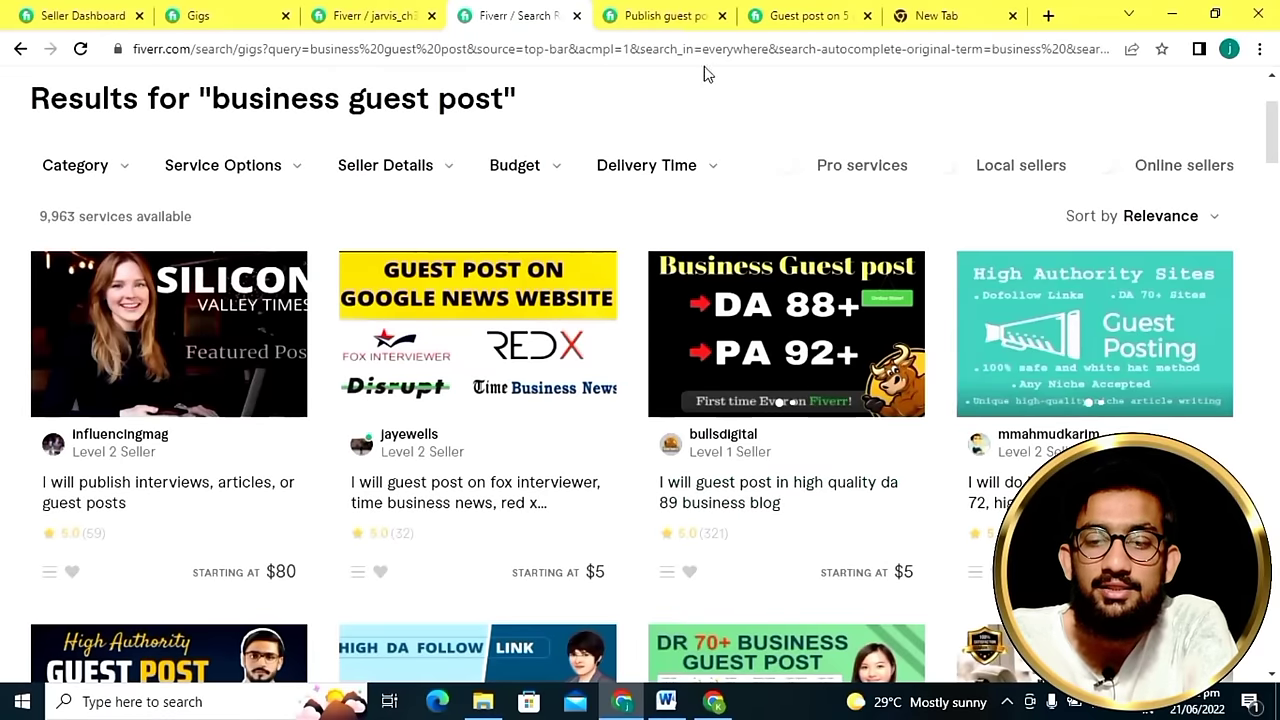
pyautogui.click(622, 10)
pyautogui.scroll(-3, 670, 275)
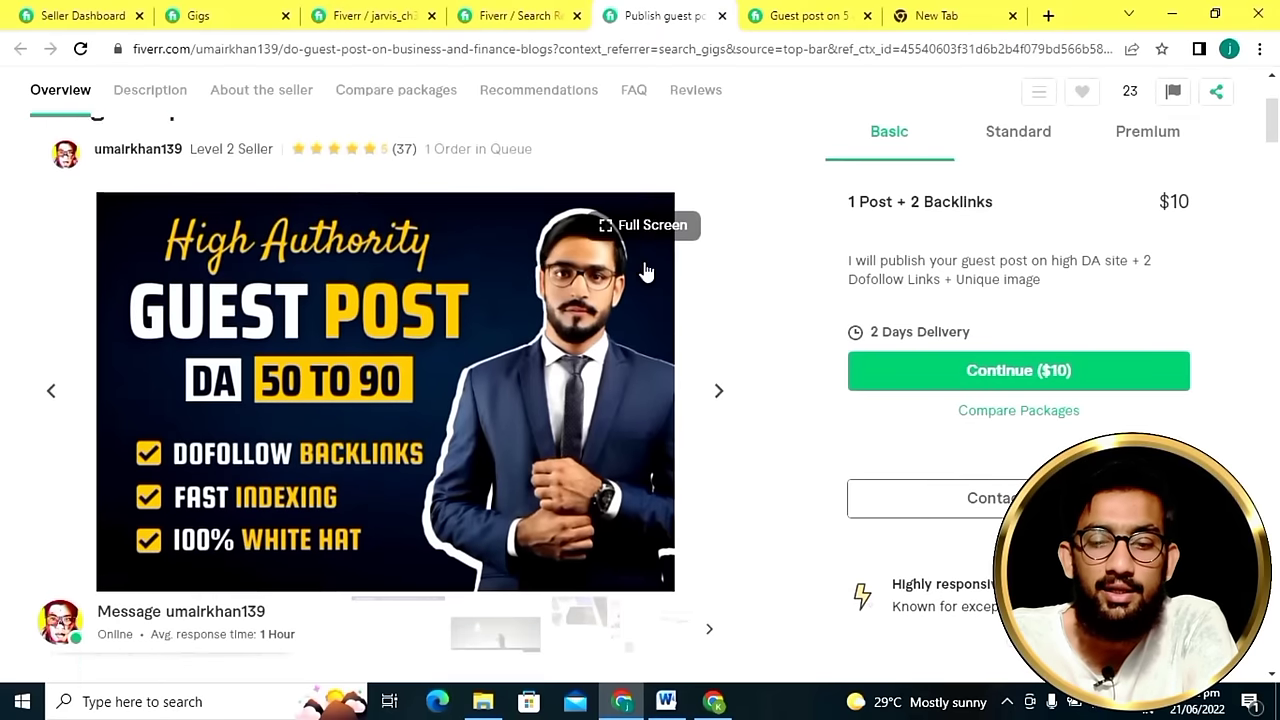
pyautogui.scroll(-3, 480, 260)
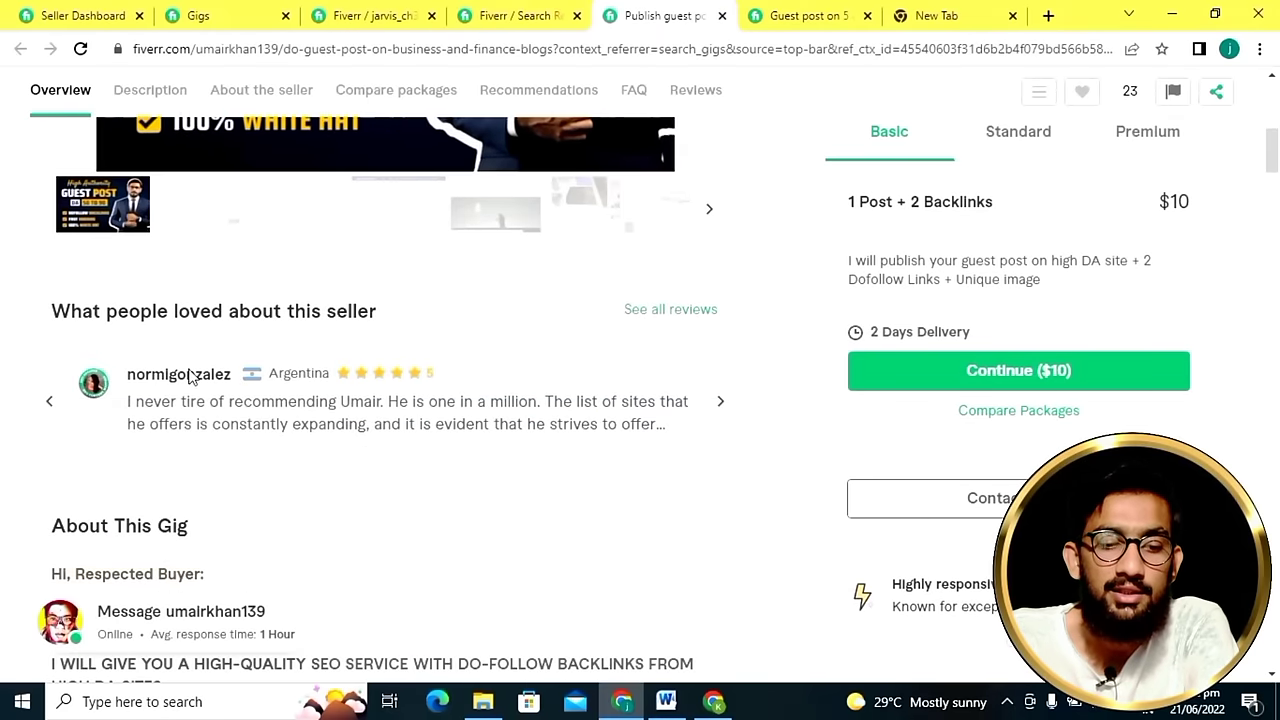
pyautogui.scroll(-3, 165, 370)
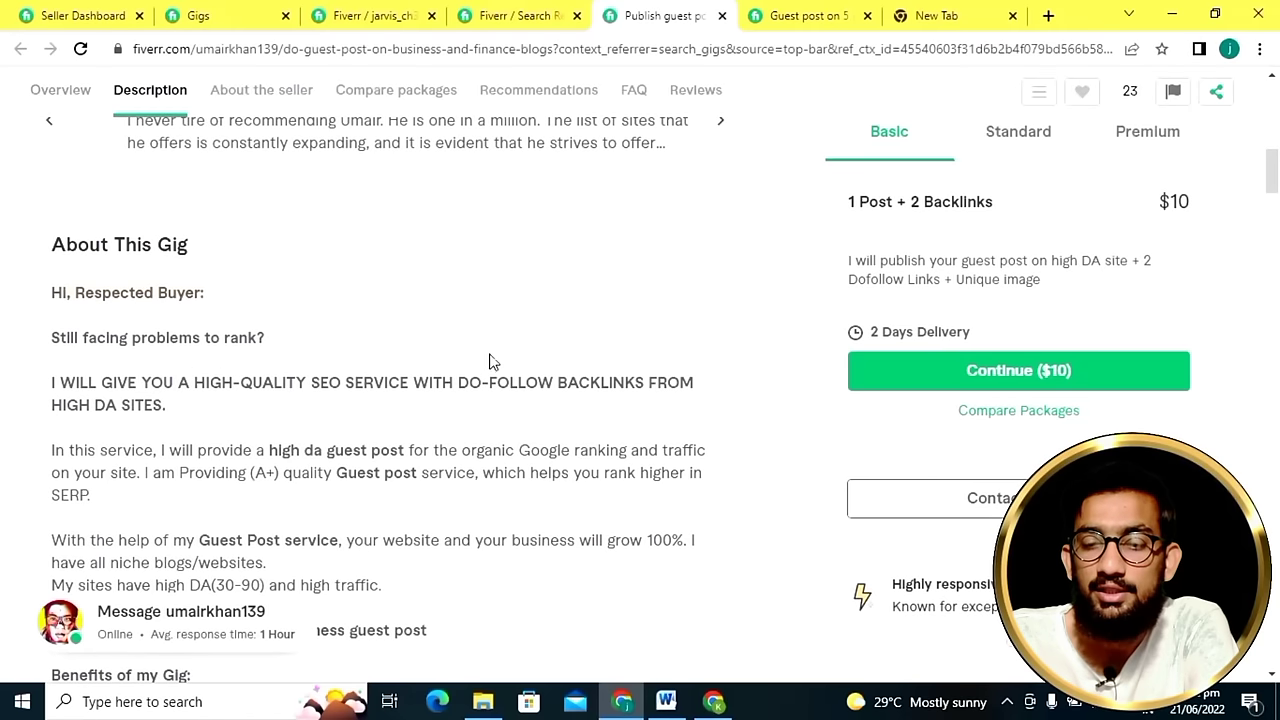
# Review the competing gig titles in the business guest post search results for wording to use in the new title.
pyautogui.click(470, 14)
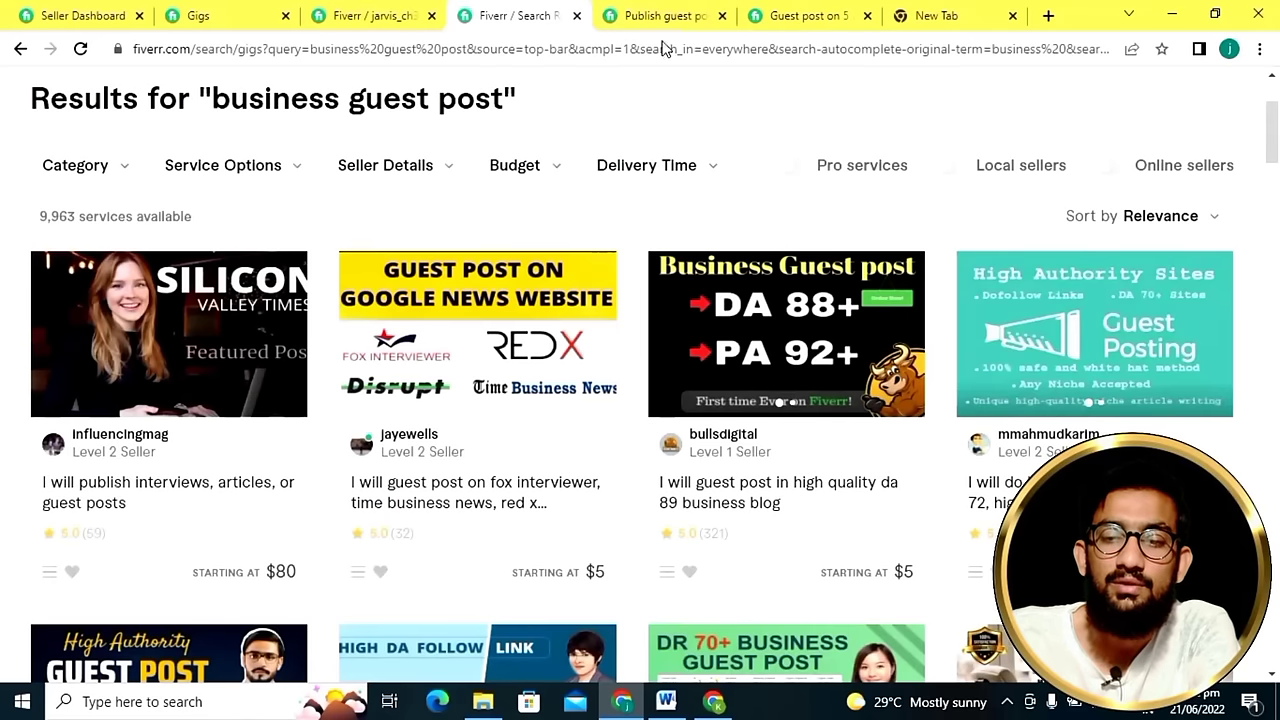
pyautogui.click(662, 15)
pyautogui.click(518, 14)
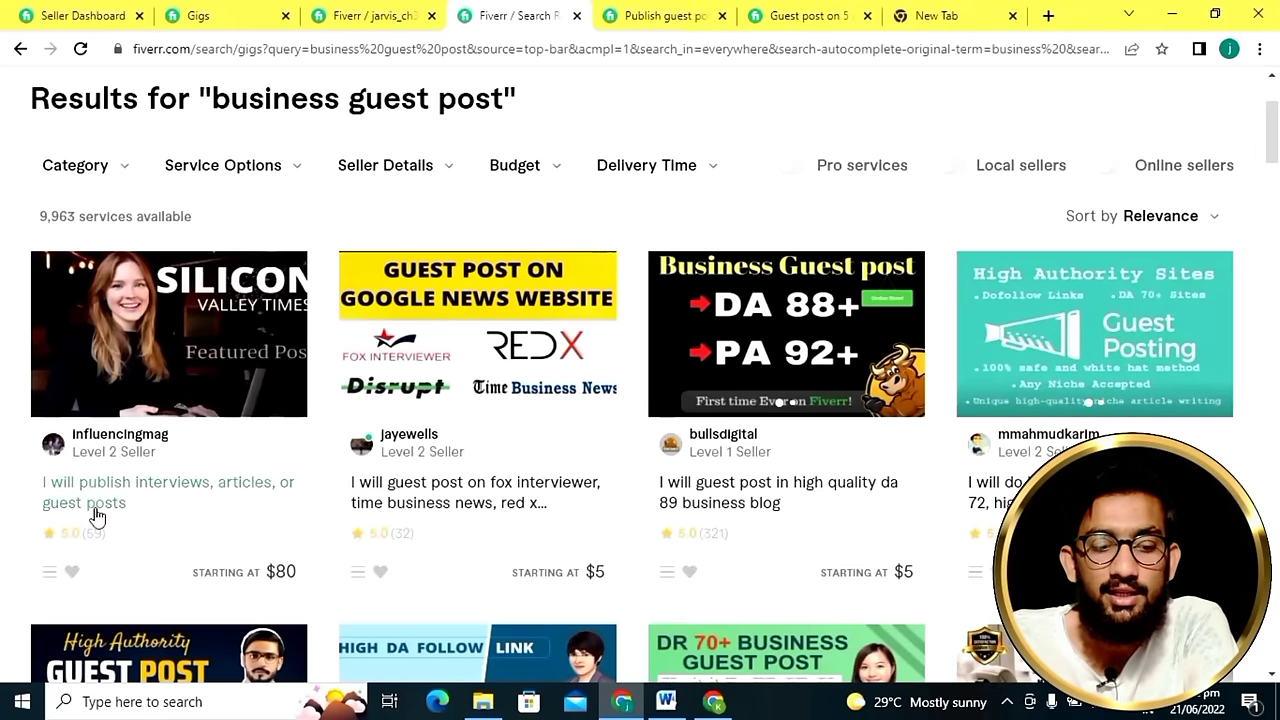
pyautogui.scroll(-5, 370, 405)
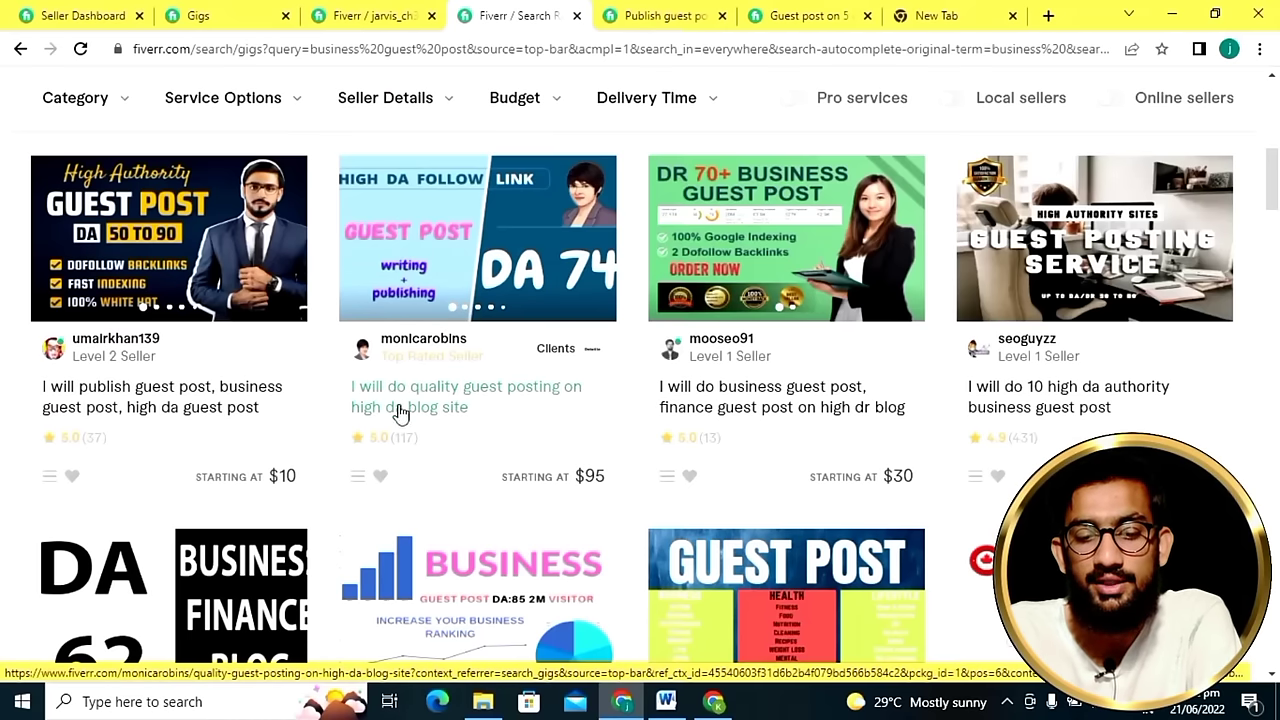
pyautogui.click(646, 14)
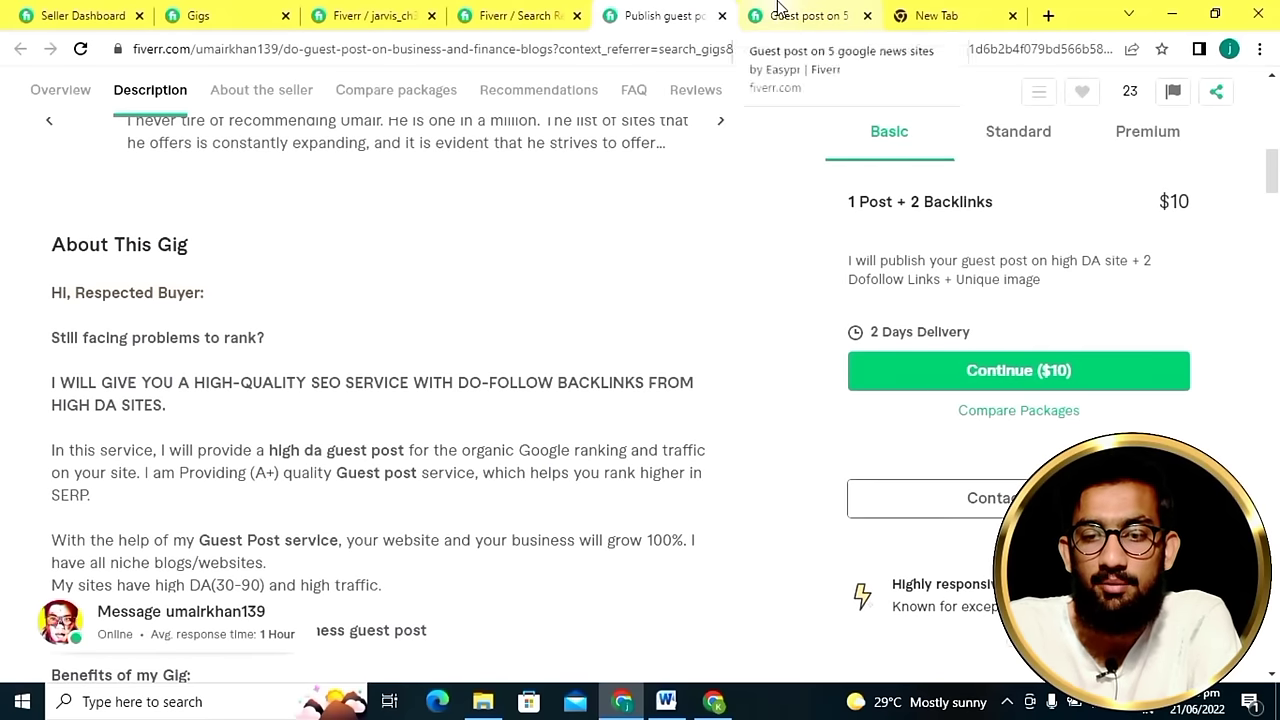
# Enter "do business guest post on high da website" as the new gig's title.
pyautogui.click(401, 11)
pyautogui.click(478, 349)
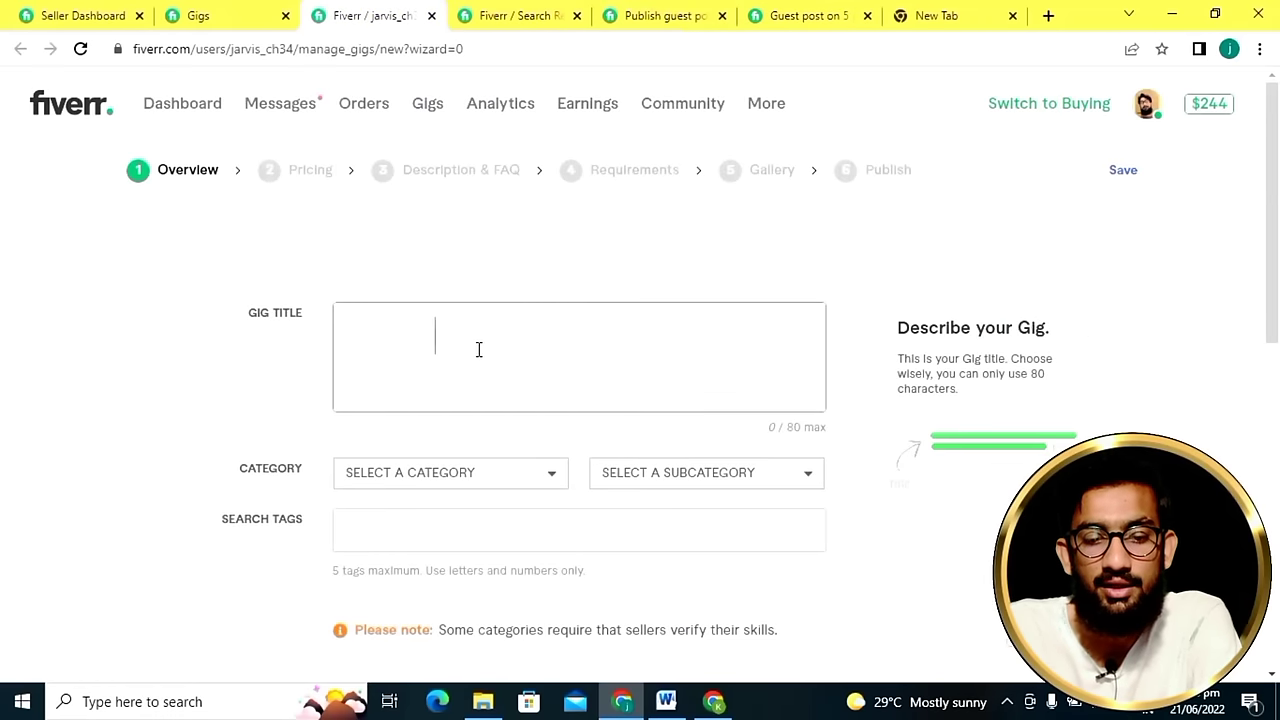
pyautogui.write('do ')
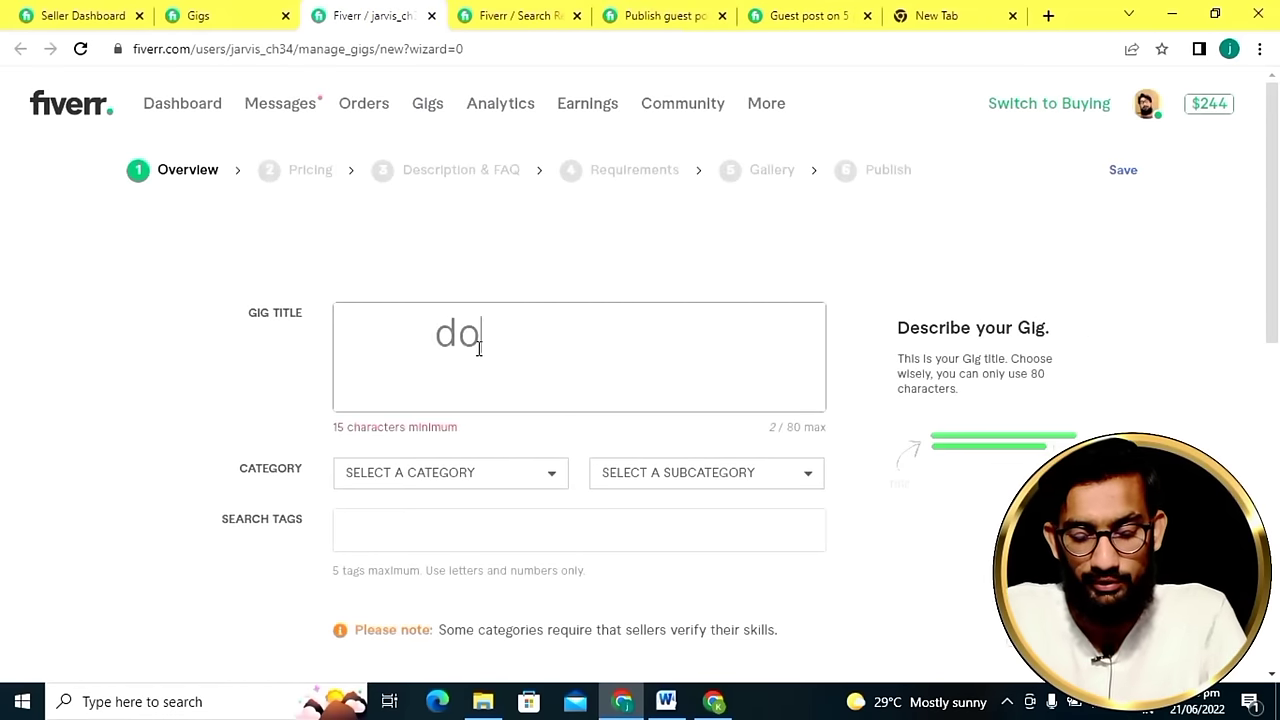
pyautogui.write('guest')
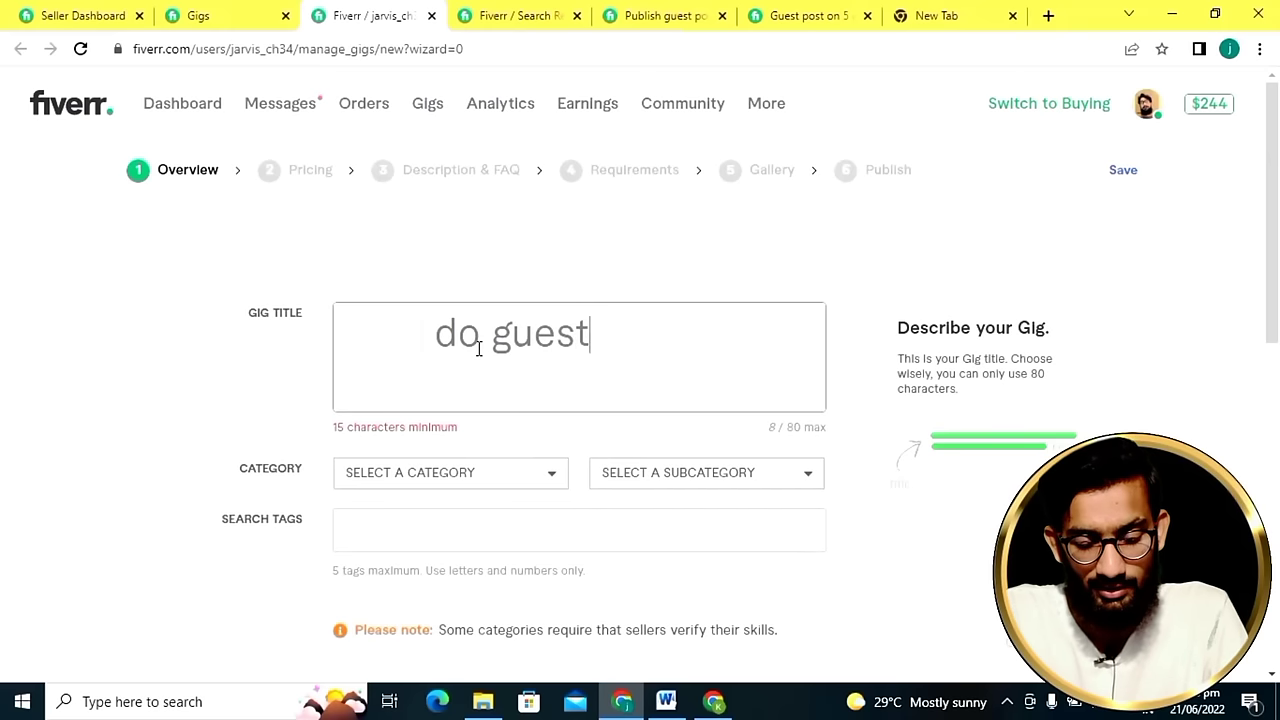
pyautogui.press('BackSpace')
pyautogui.press('BackSpace')
pyautogui.press('BackSpace')
pyautogui.press('BackSpace')
pyautogui.press('BackSpace')
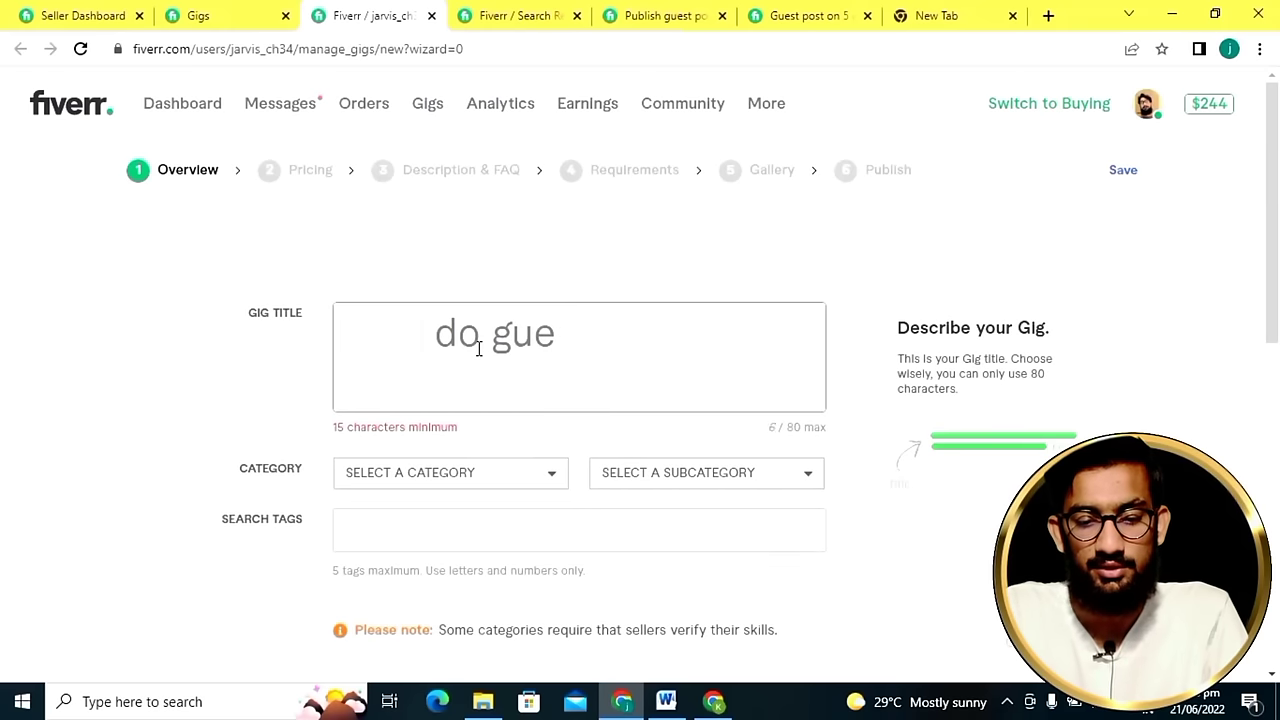
pyautogui.write('b')
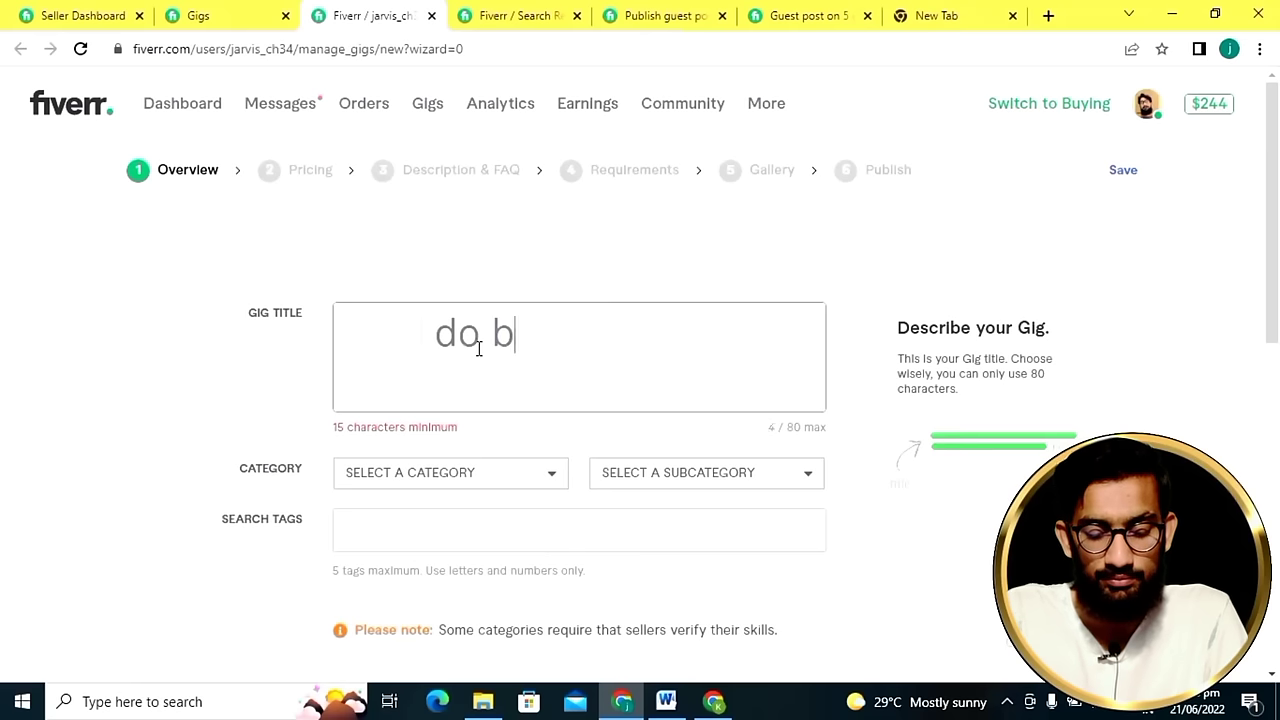
pyautogui.write('usiness ')
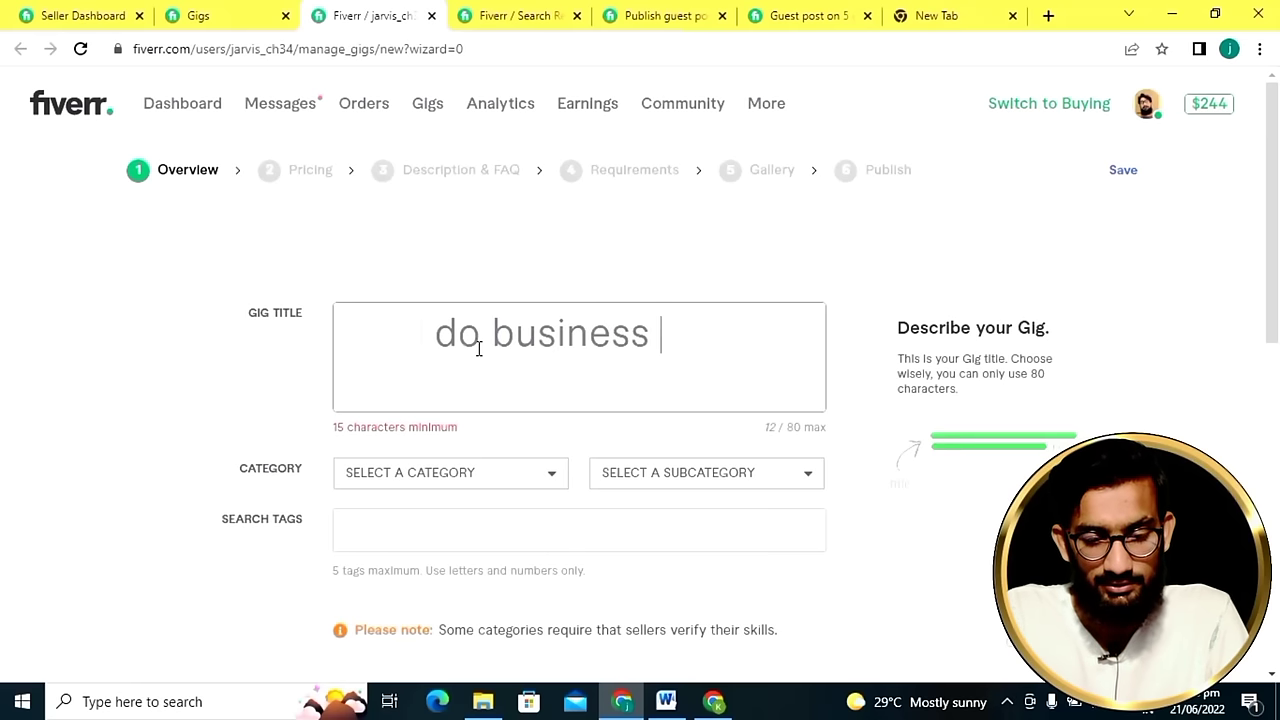
pyautogui.write('guest ')
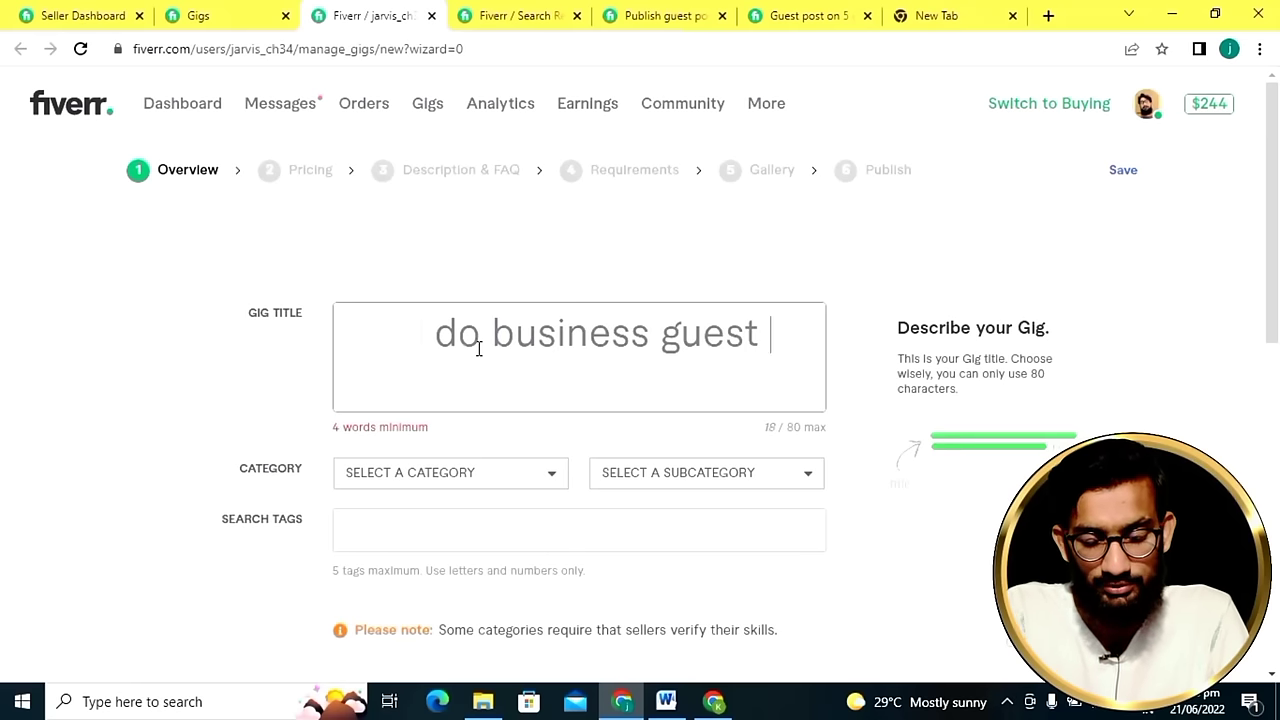
pyautogui.write('post o')
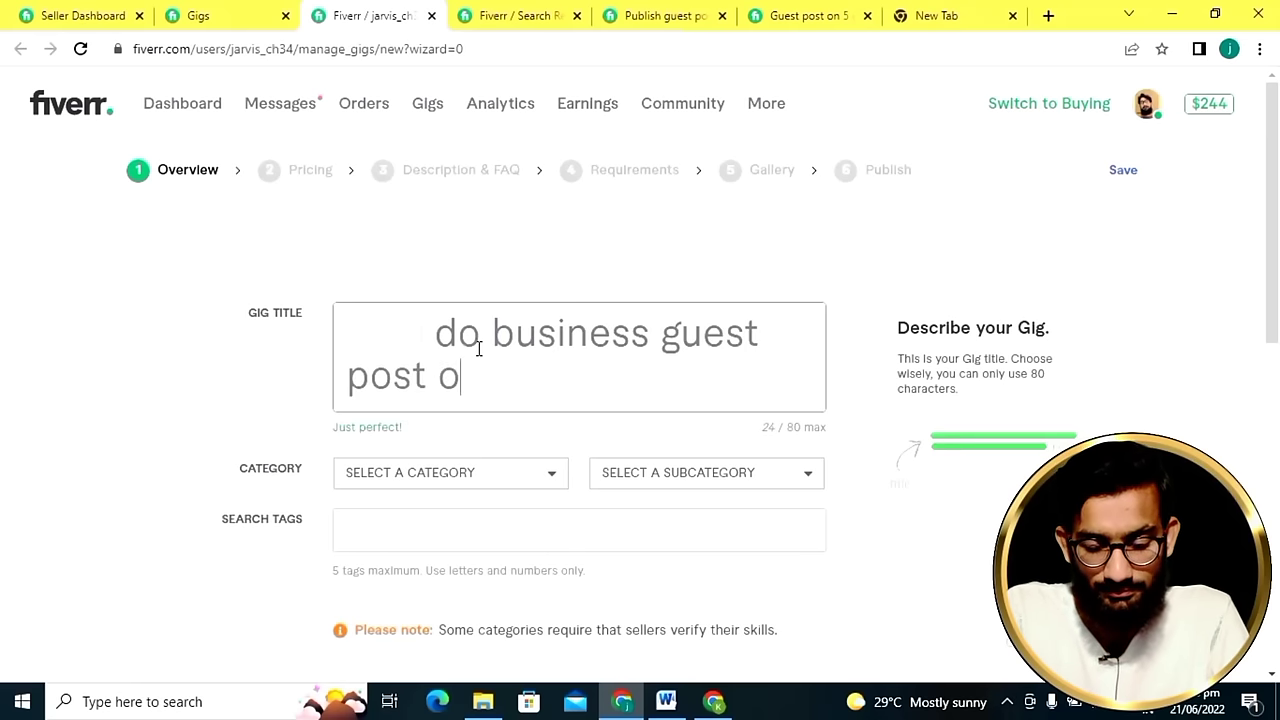
pyautogui.write('n high ')
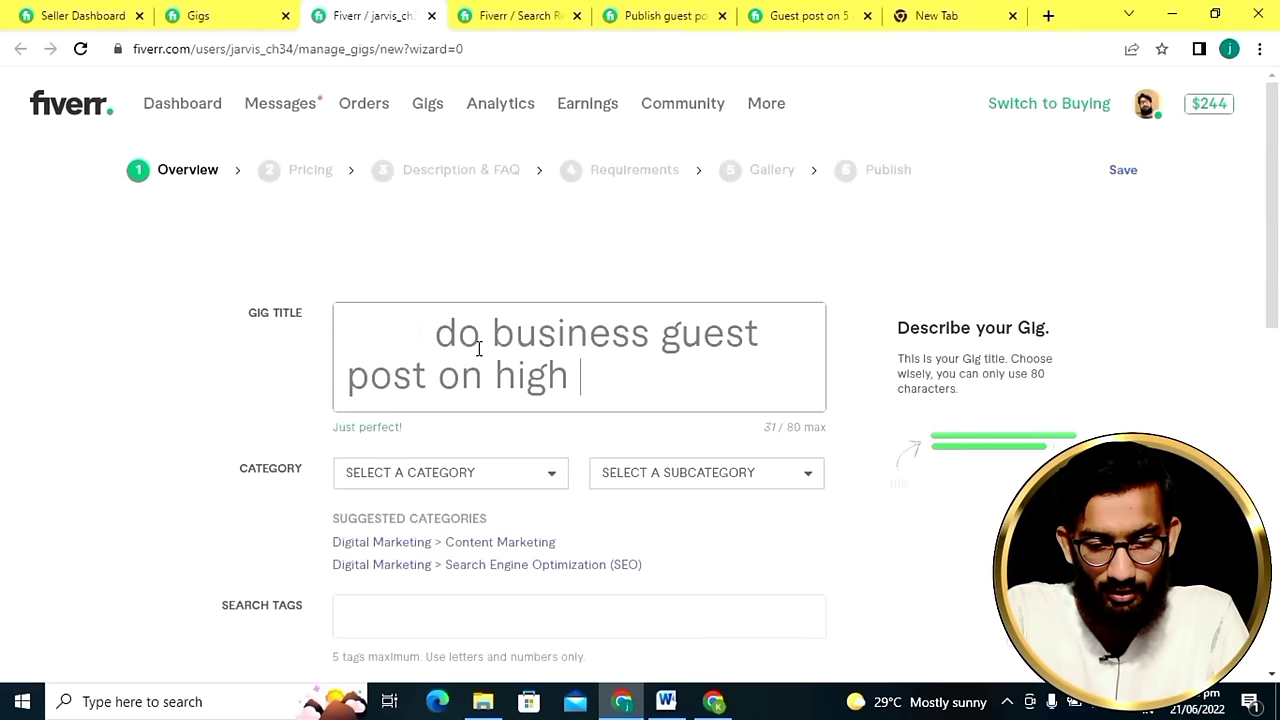
pyautogui.write('da webs')
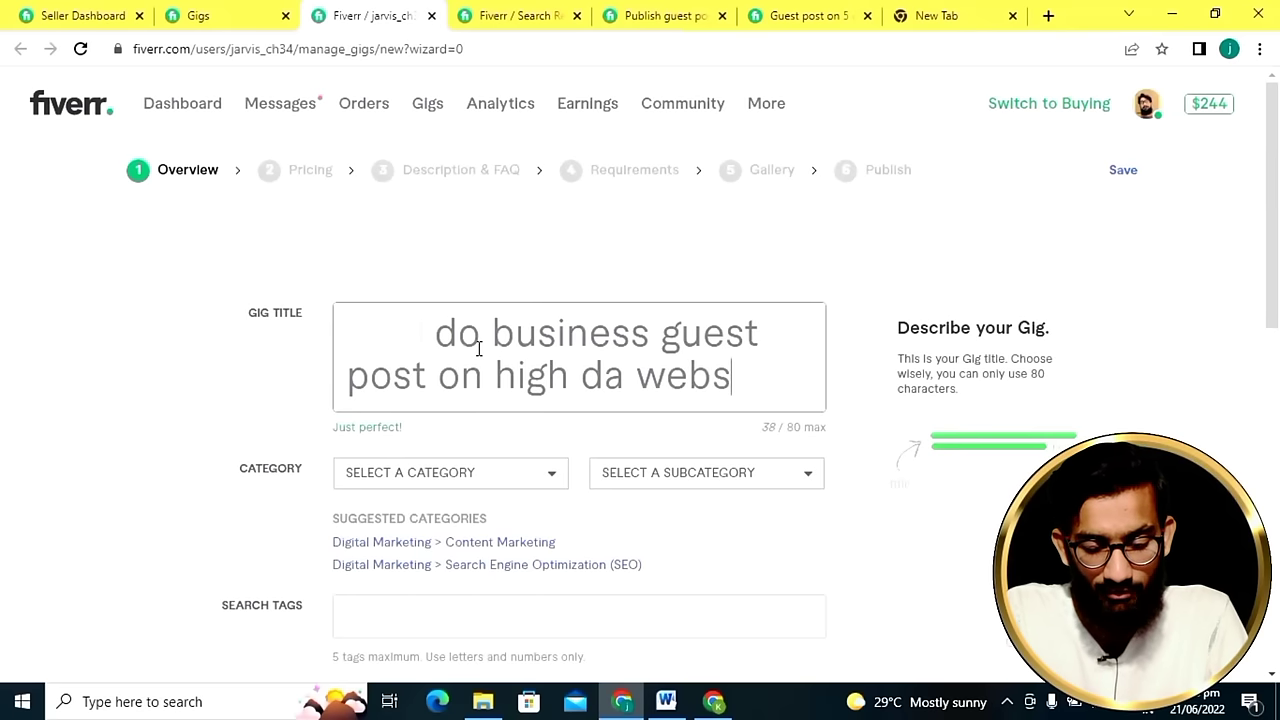
pyautogui.write('ite')
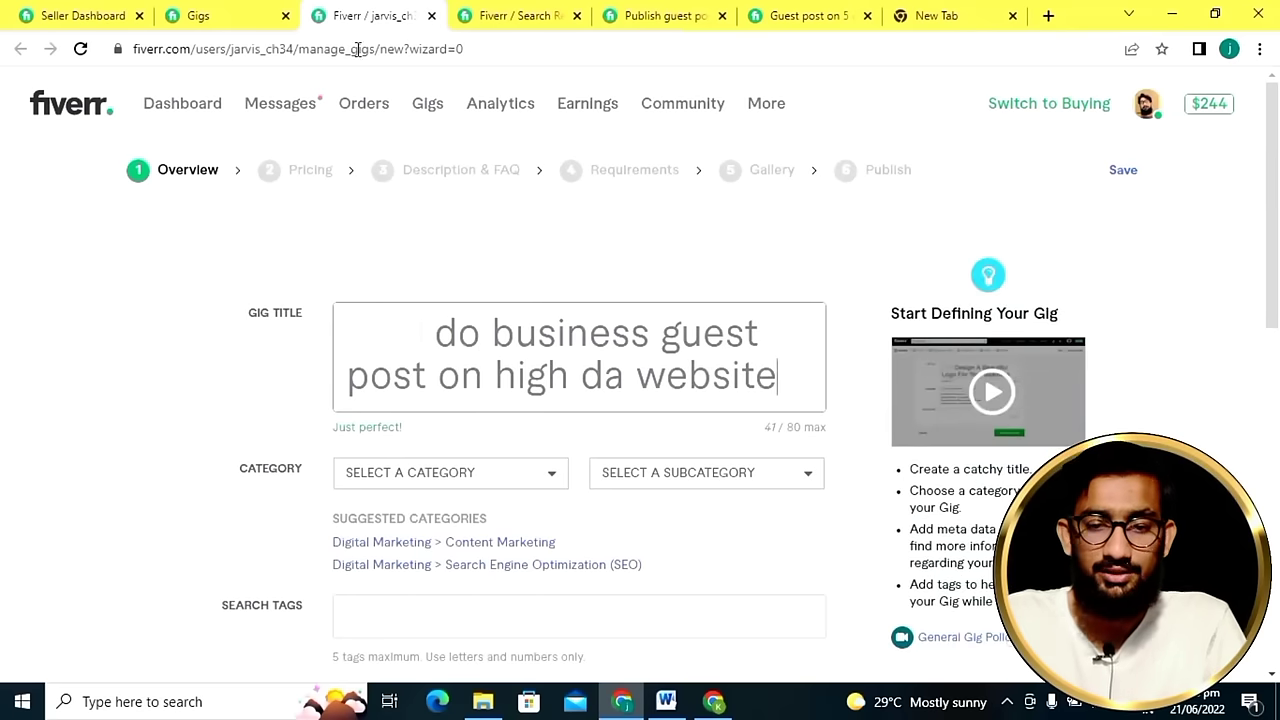
# Set the new gig's category to the suggested Digital Marketing > Content Marketing and open its search tags for editing.
pyautogui.click(508, 14)
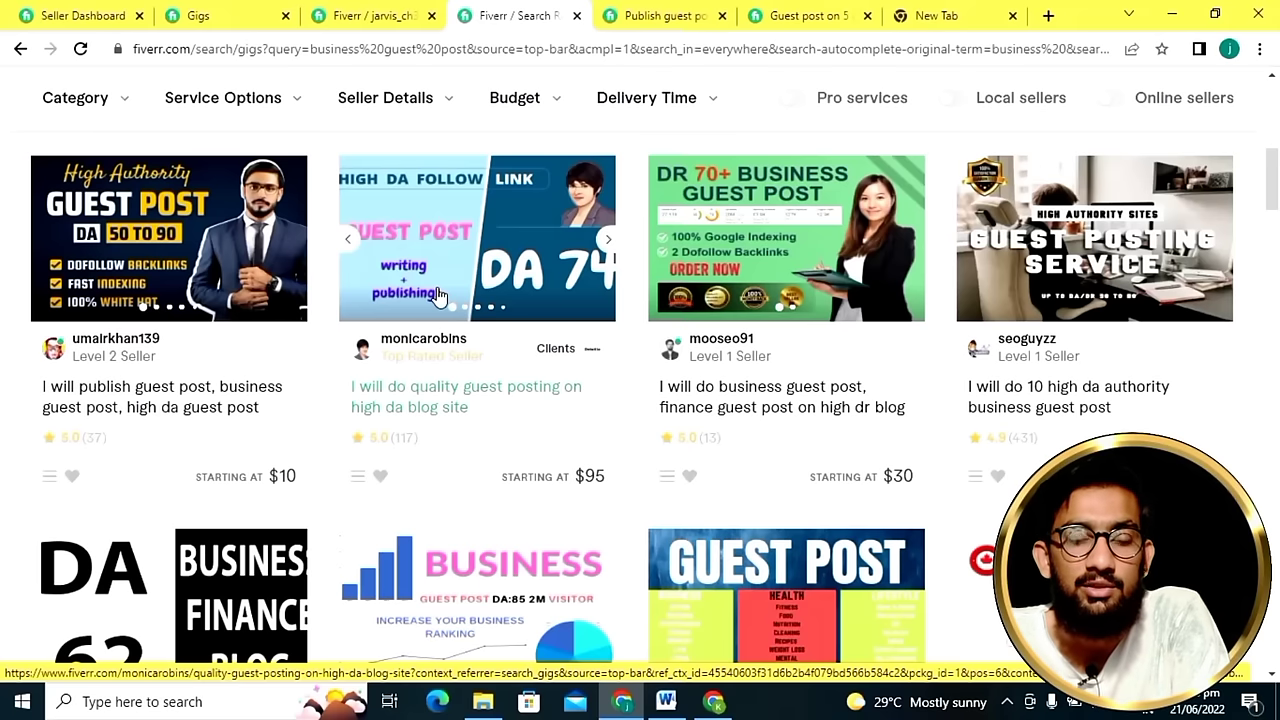
pyautogui.click(380, 12)
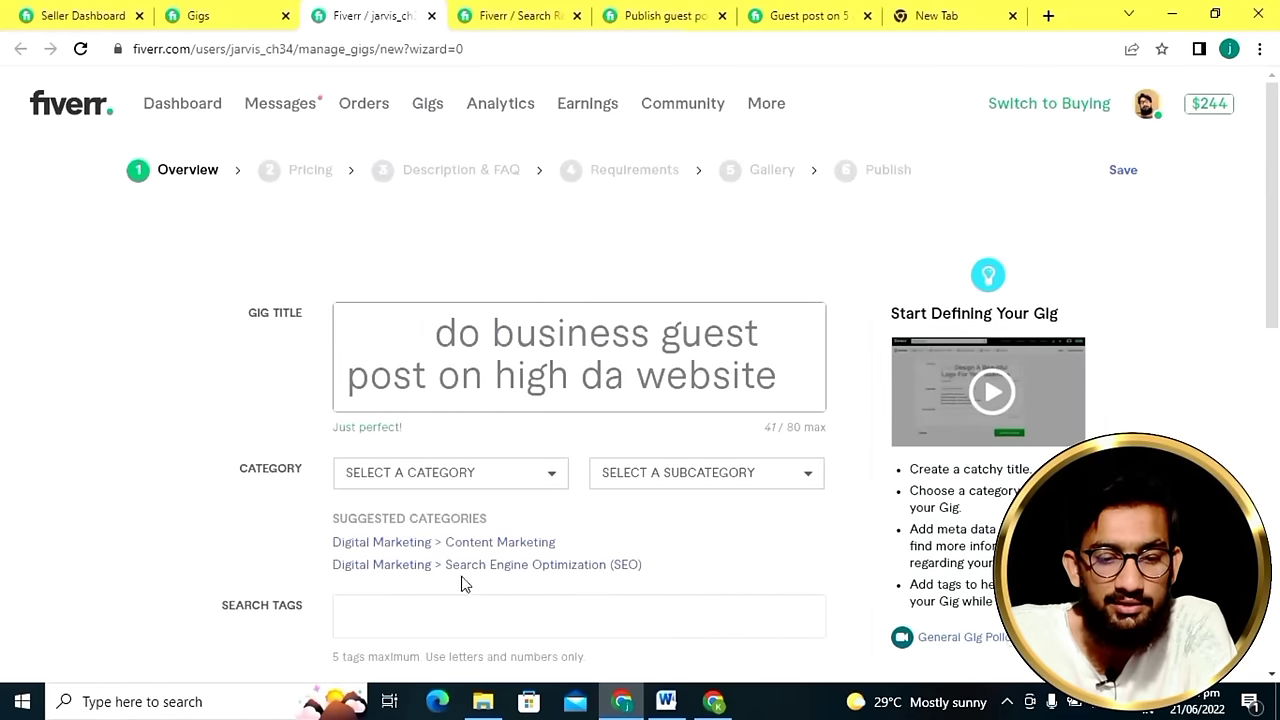
pyautogui.click(491, 543)
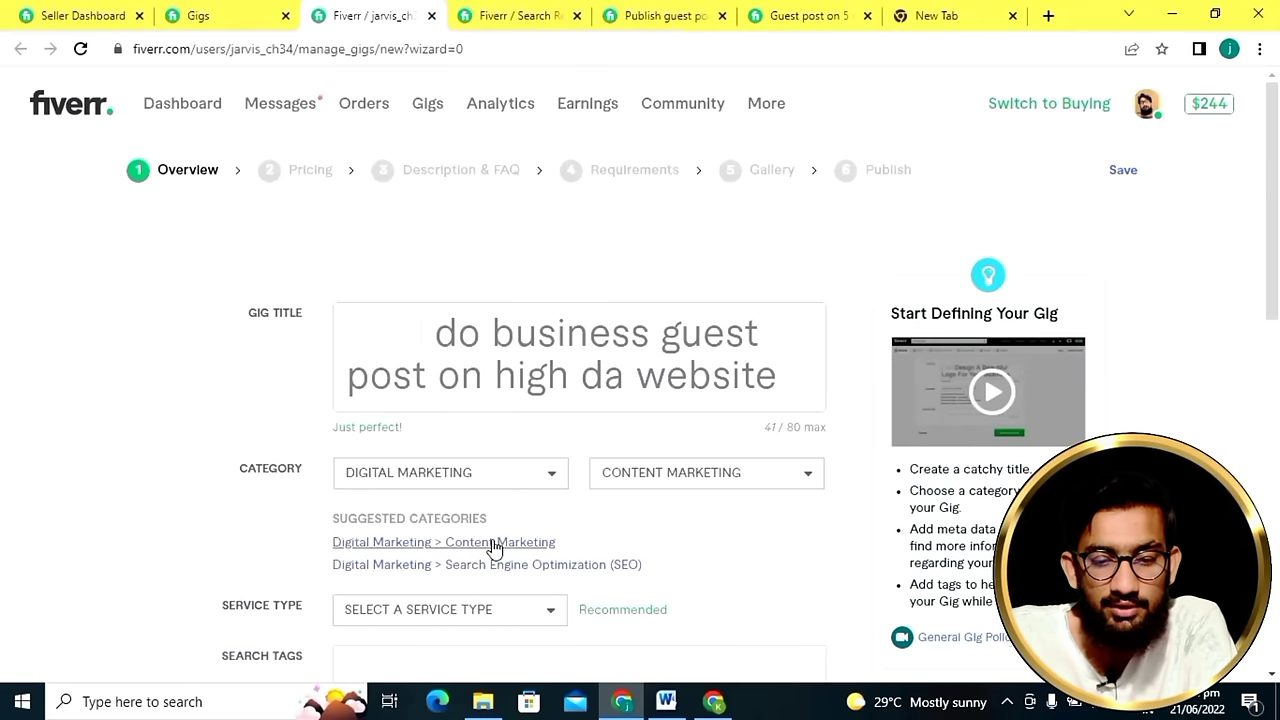
pyautogui.scroll(-3, 674, 526)
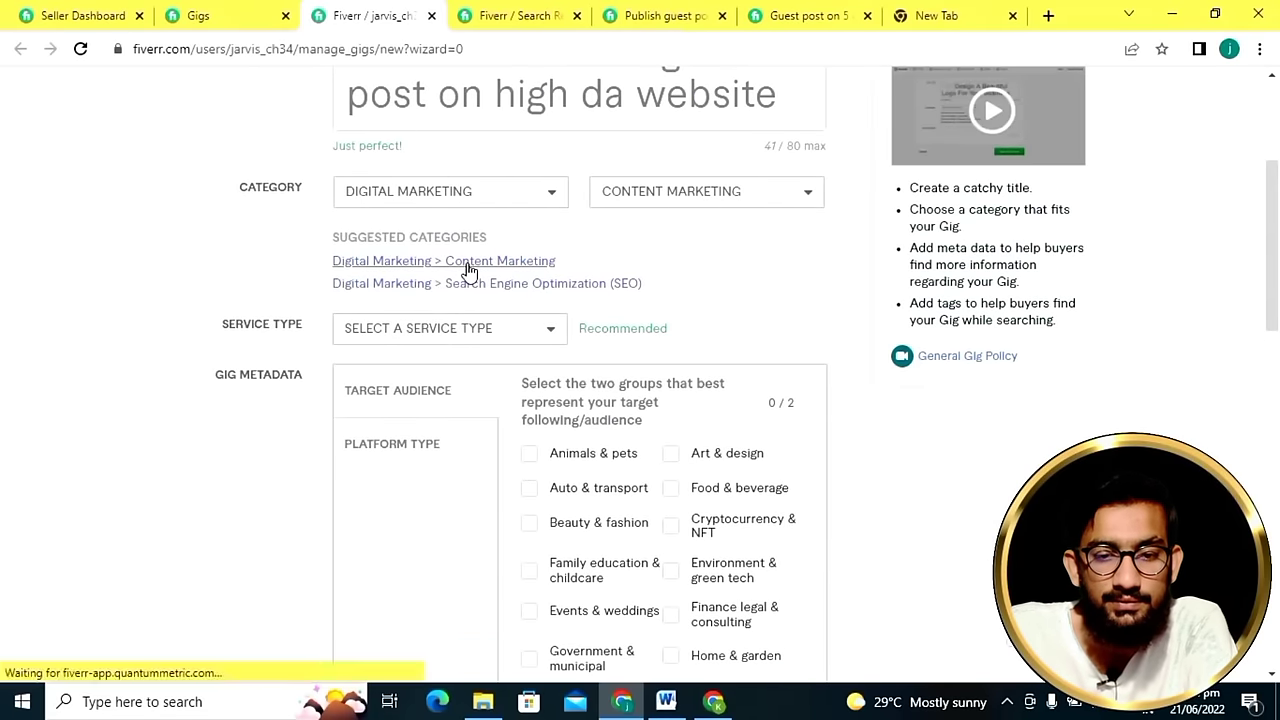
pyautogui.scroll(-6, 521, 350)
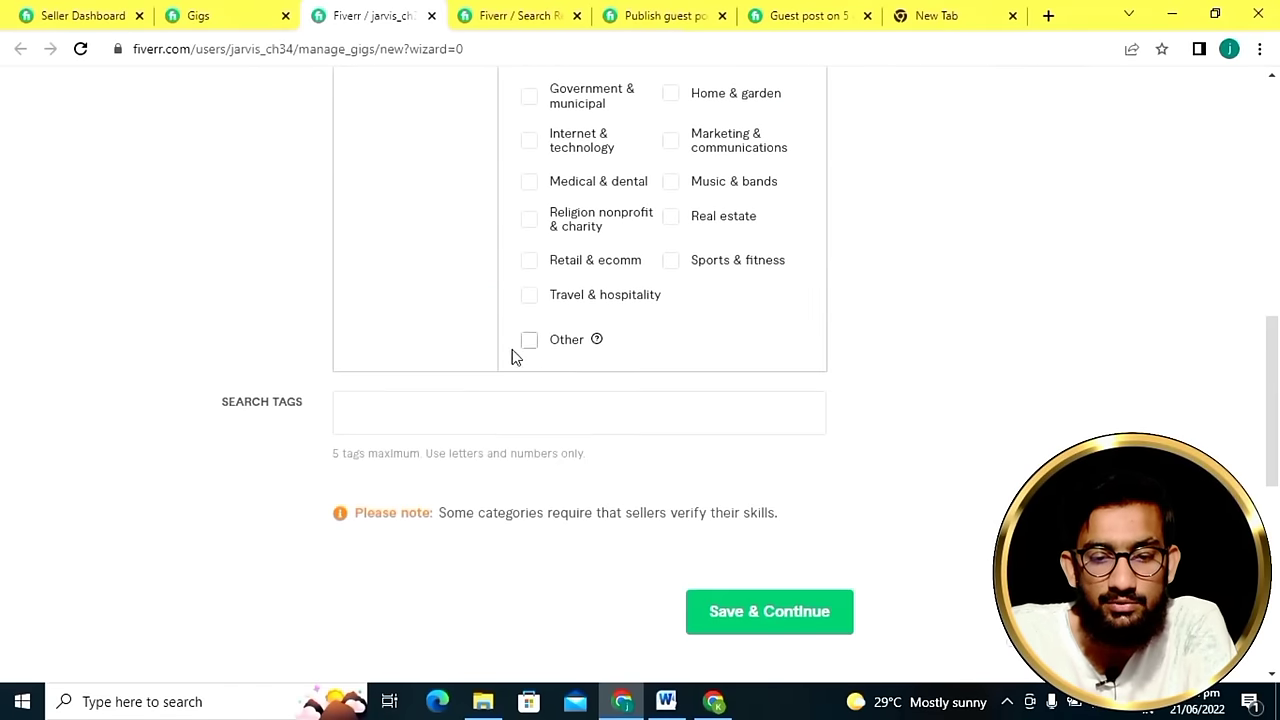
pyautogui.moveTo(433, 398)
pyautogui.click(420, 421)
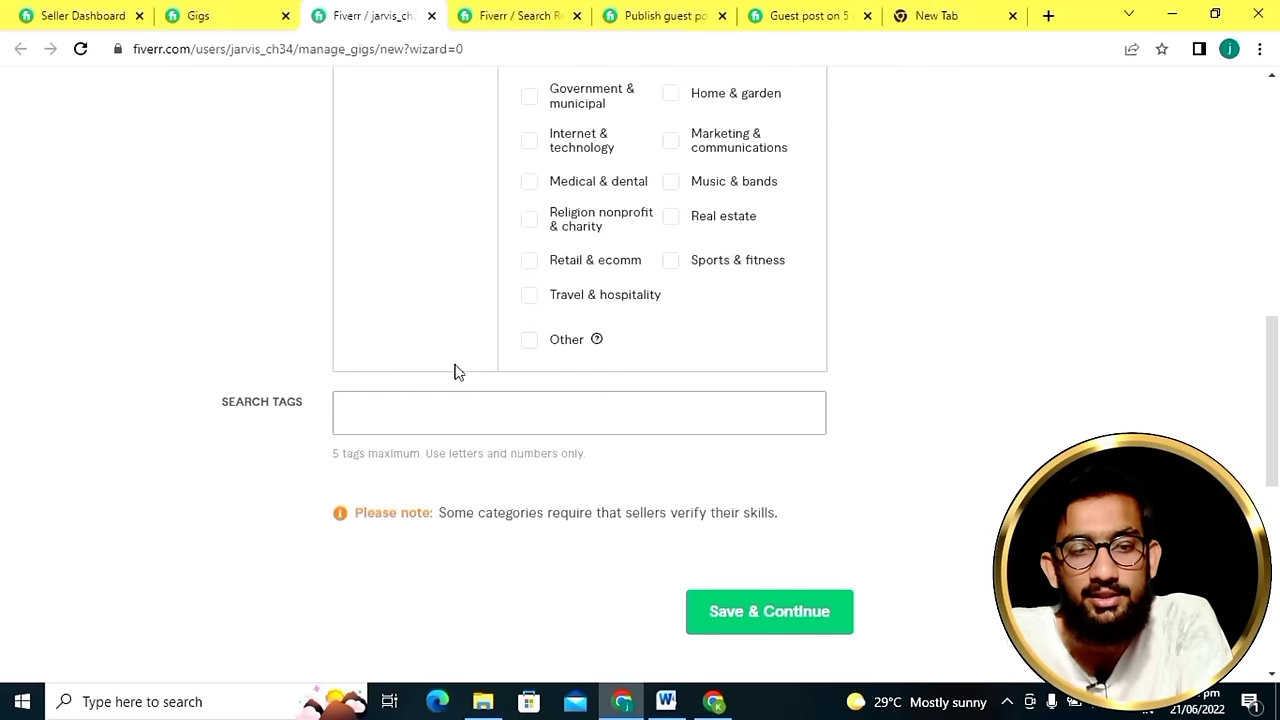
# Look through the competing high DA guest post gig's description, packages and reviews down to its related tags.
pyautogui.click(532, 10)
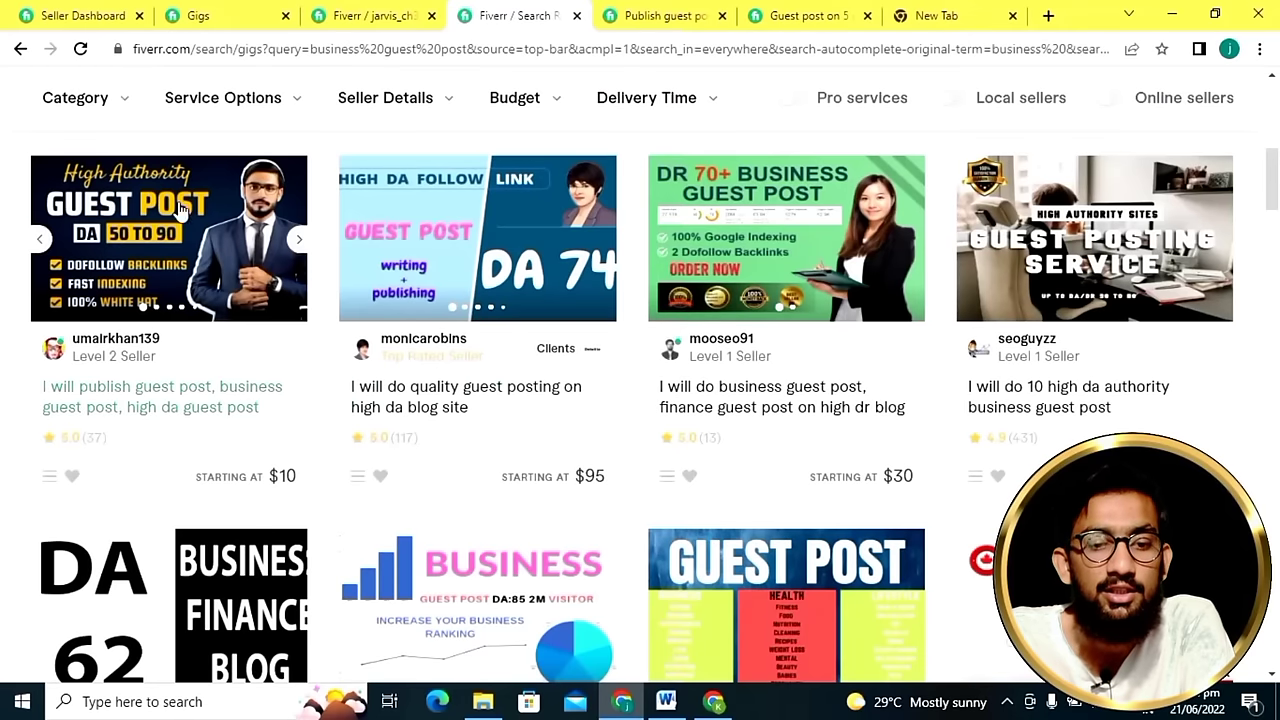
pyautogui.hotkey('ctrl', 'Tab')
pyautogui.scroll(-1, 480, 246)
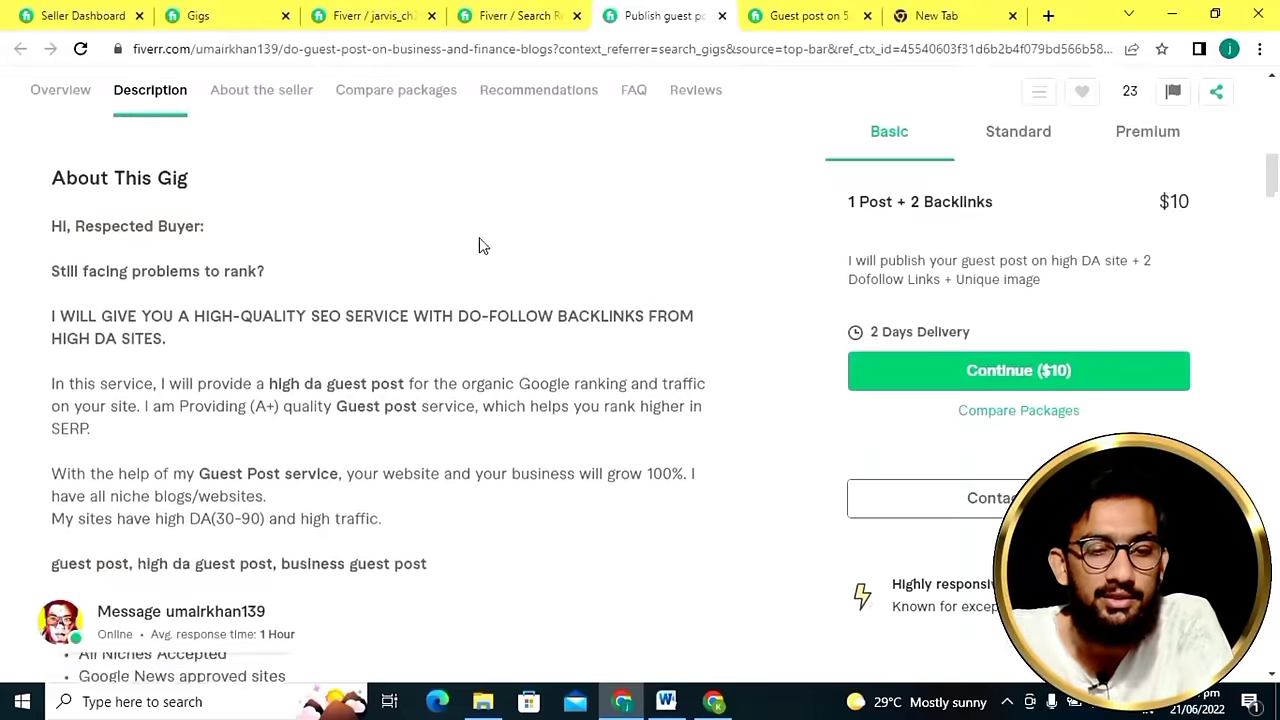
pyautogui.scroll(10, 480, 246)
pyautogui.scroll(-7, 480, 246)
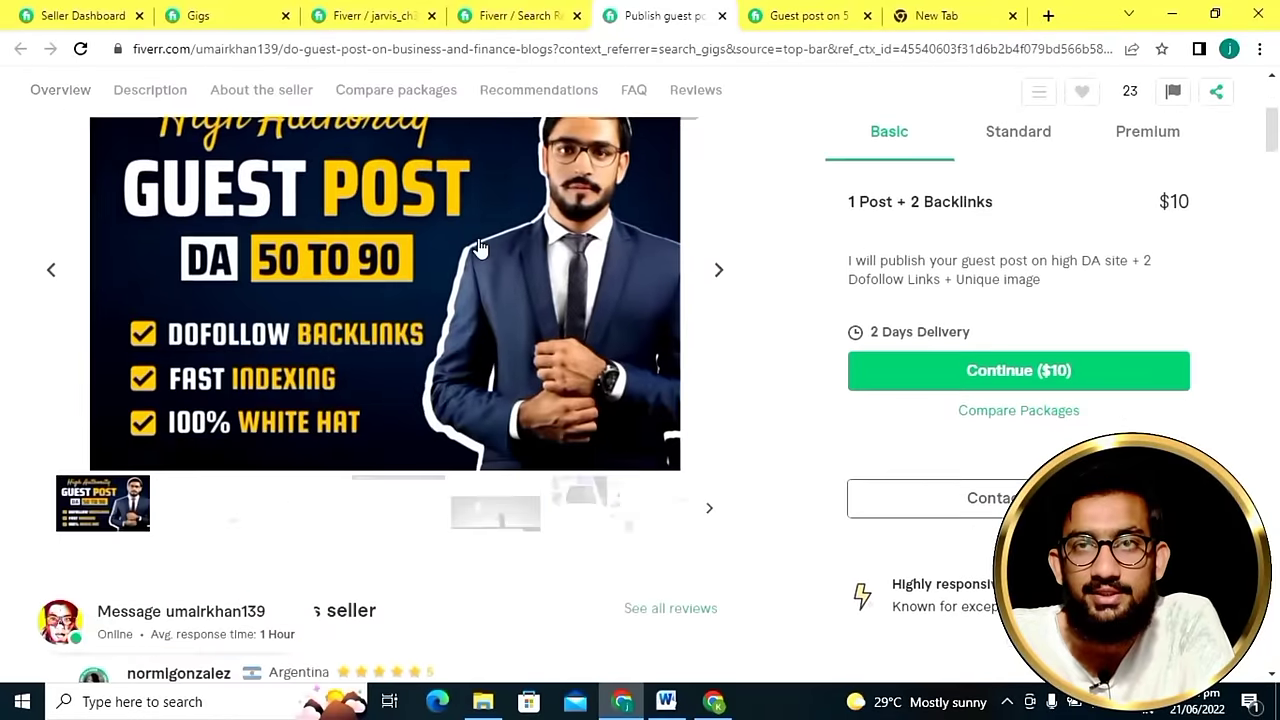
pyautogui.scroll(-15, 480, 246)
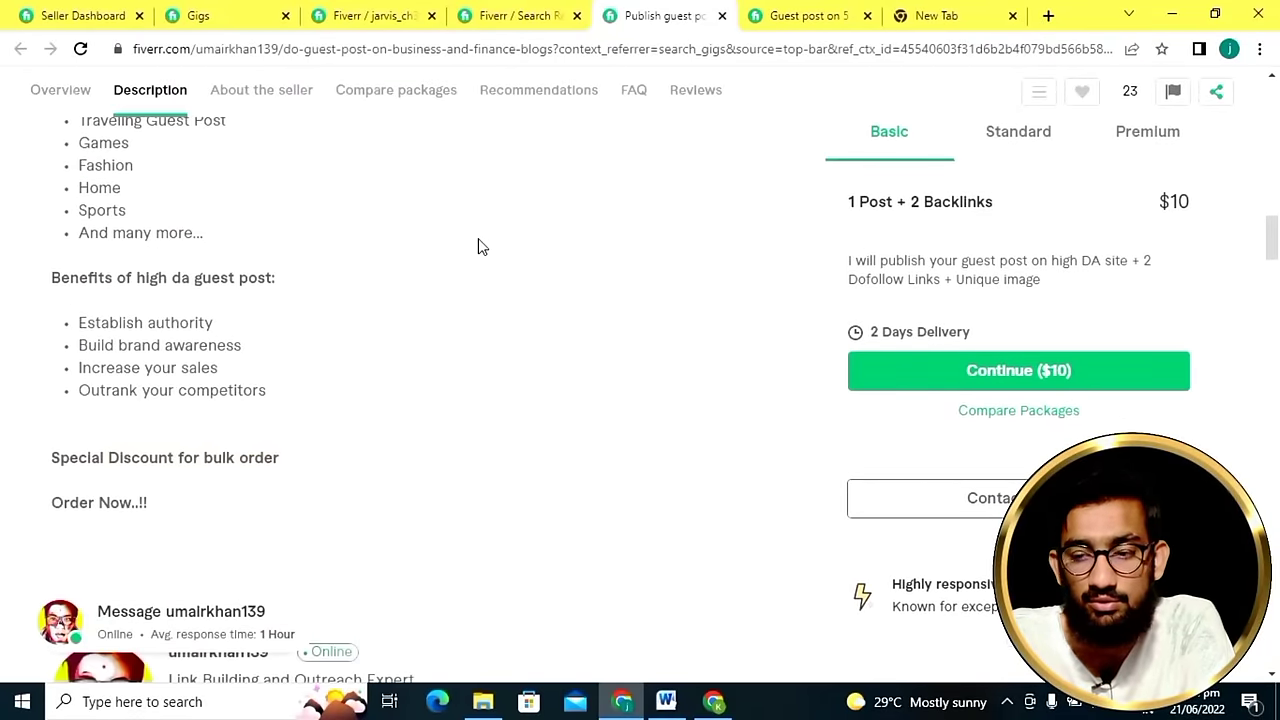
pyautogui.scroll(-4, 478, 242)
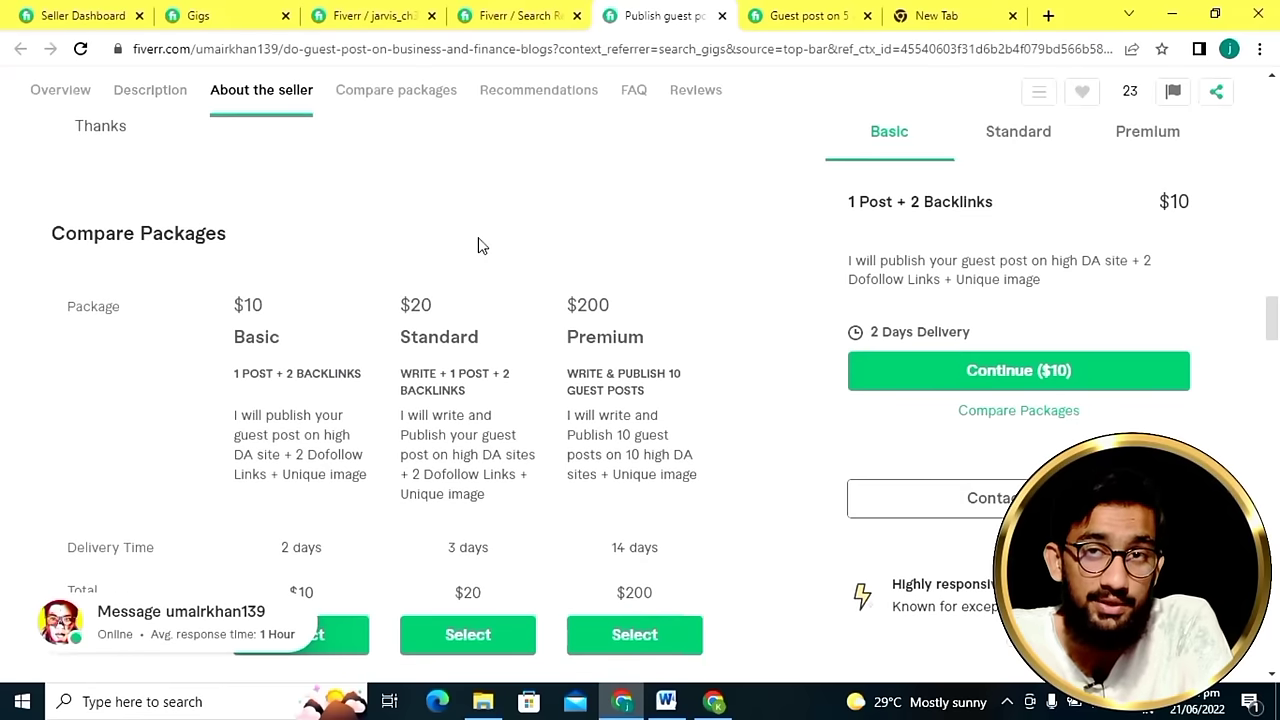
pyautogui.scroll(-2, 478, 245)
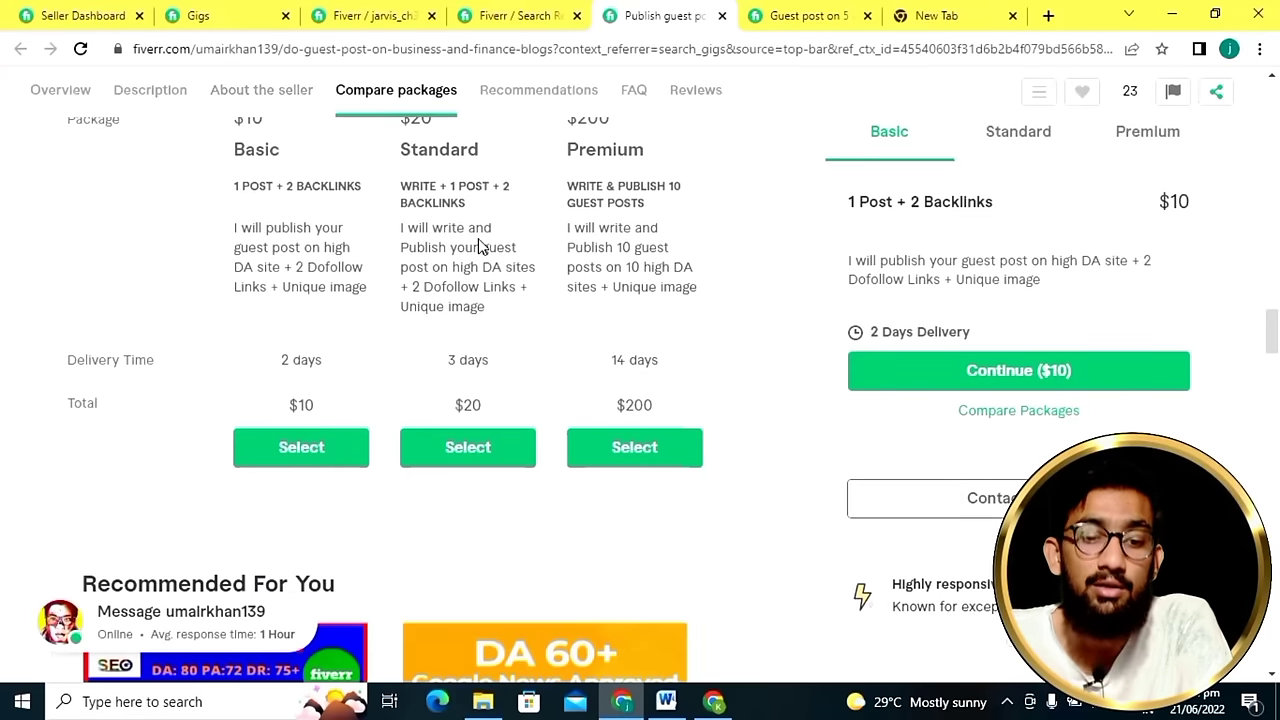
pyautogui.scroll(-3, 478, 246)
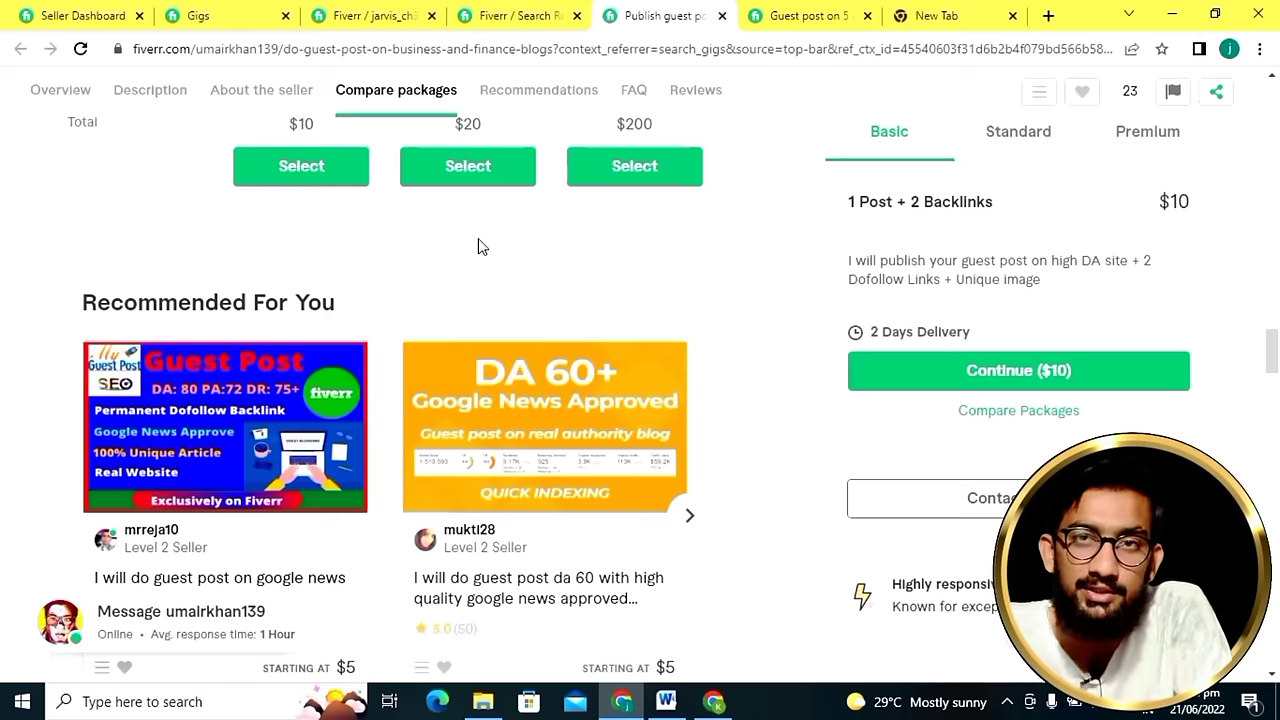
pyautogui.scroll(-12, 478, 246)
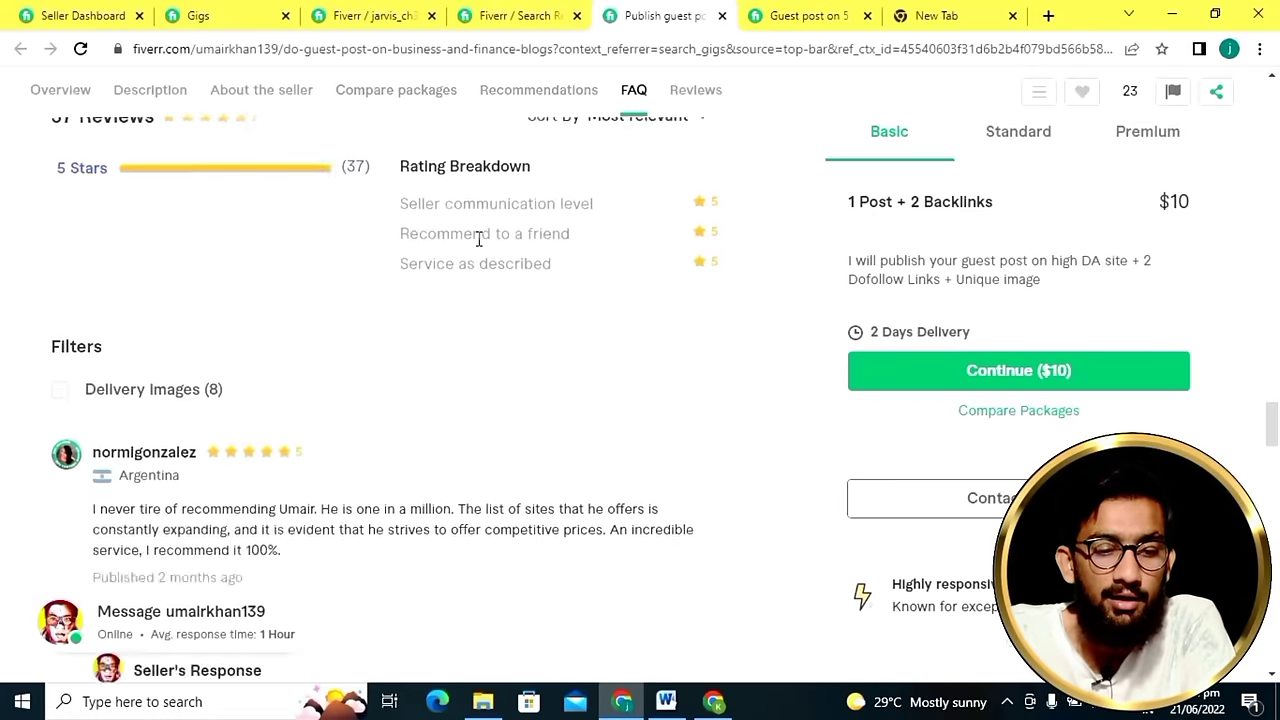
pyautogui.scroll(-15, 478, 240)
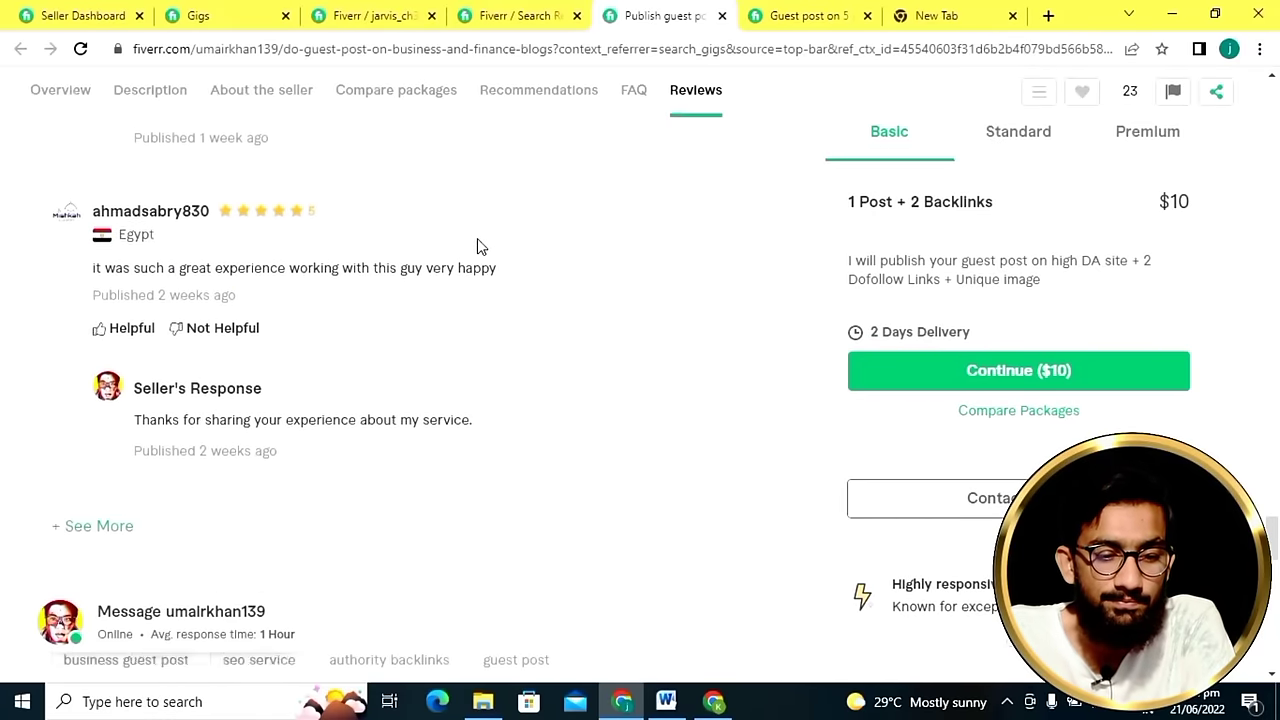
# Check the competing gig's related tags and add the suggested "seo services" to the new gig's search tags.
pyautogui.scroll(-2, 477, 238)
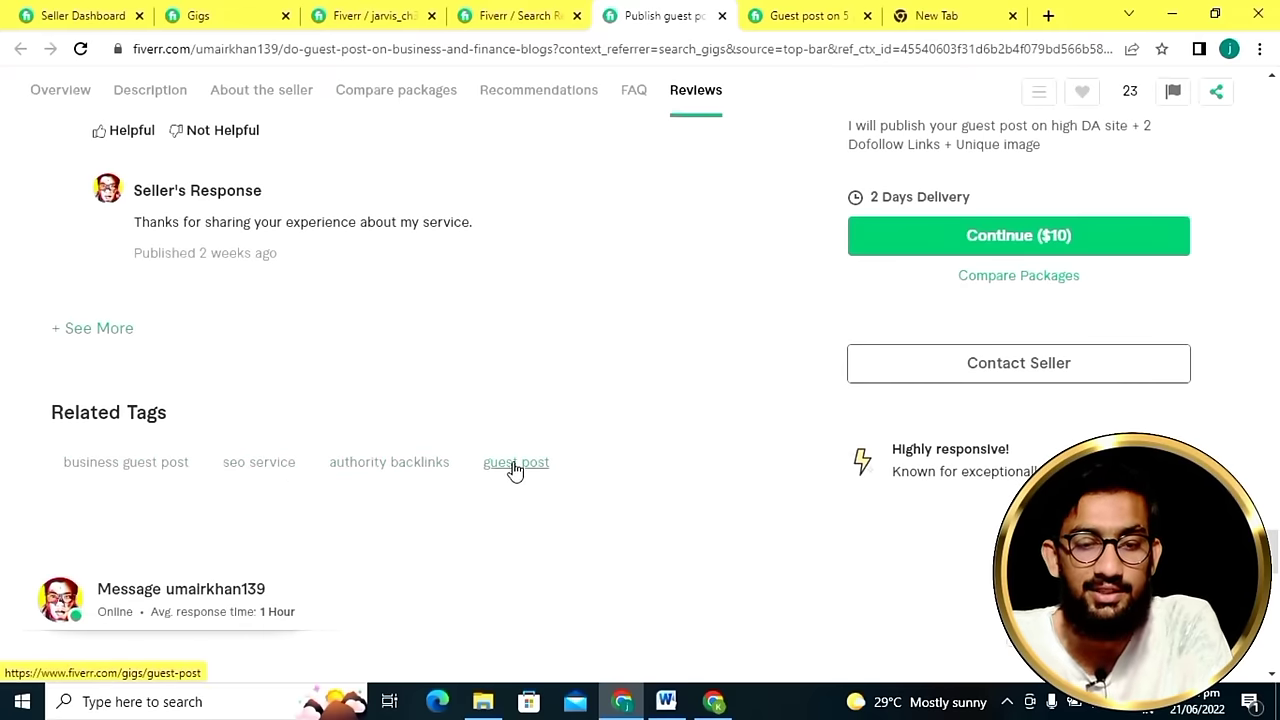
pyautogui.click(375, 15)
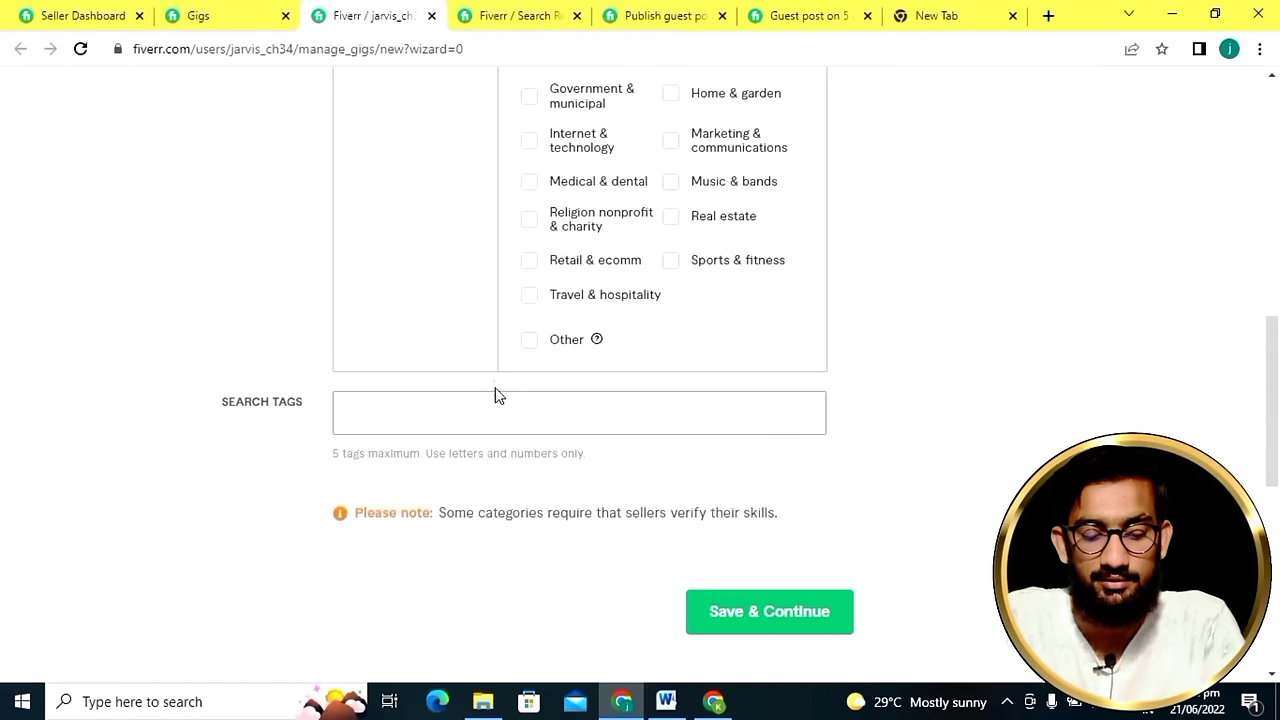
pyautogui.write('seo serv')
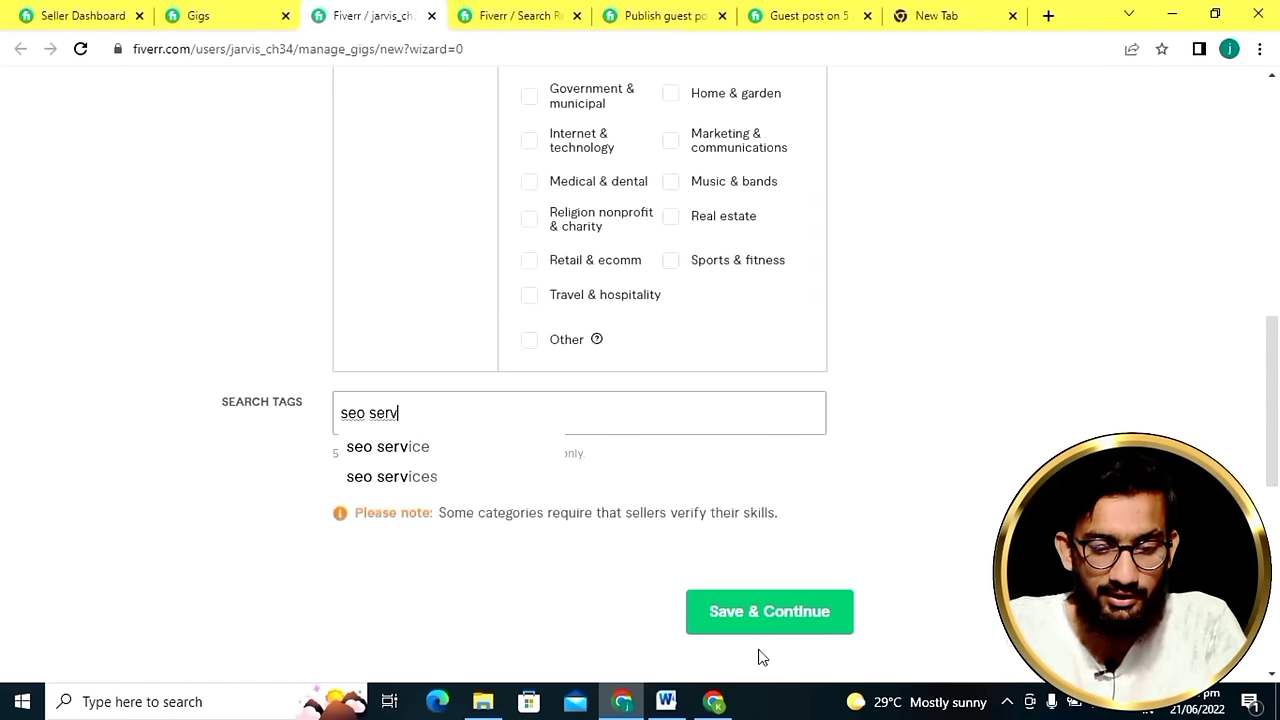
pyautogui.click(465, 482)
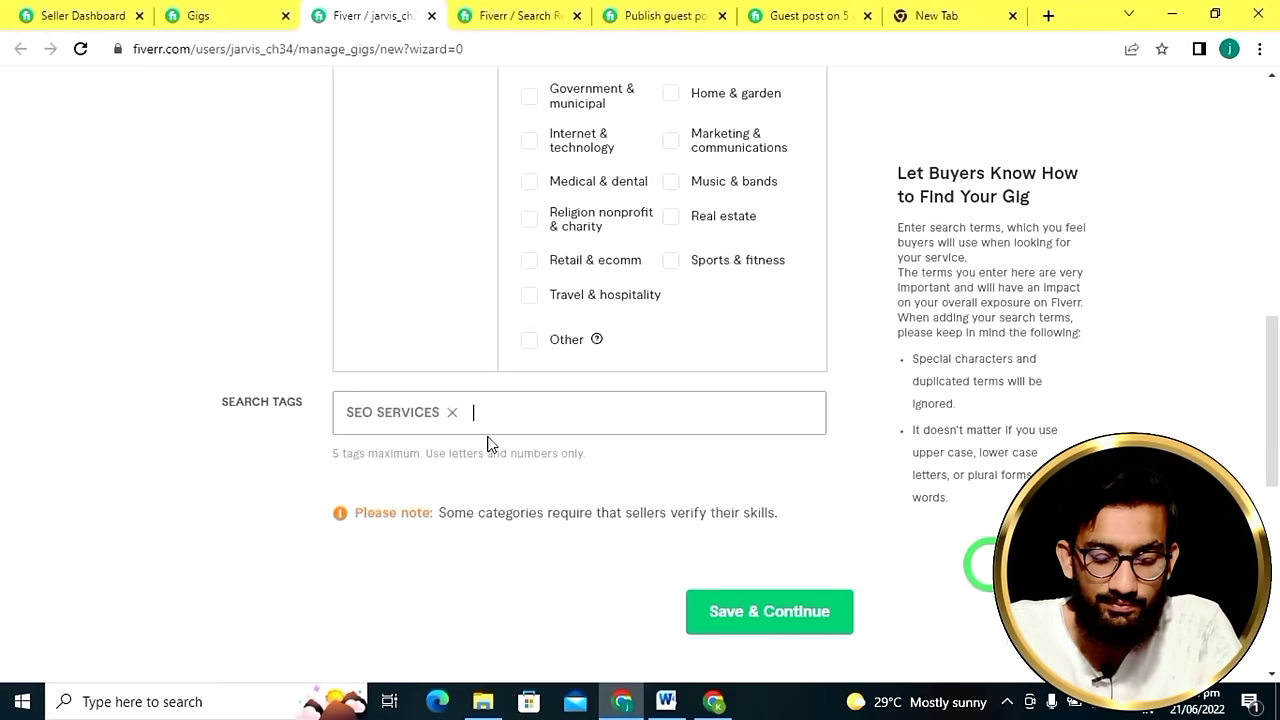
pyautogui.write('auth')
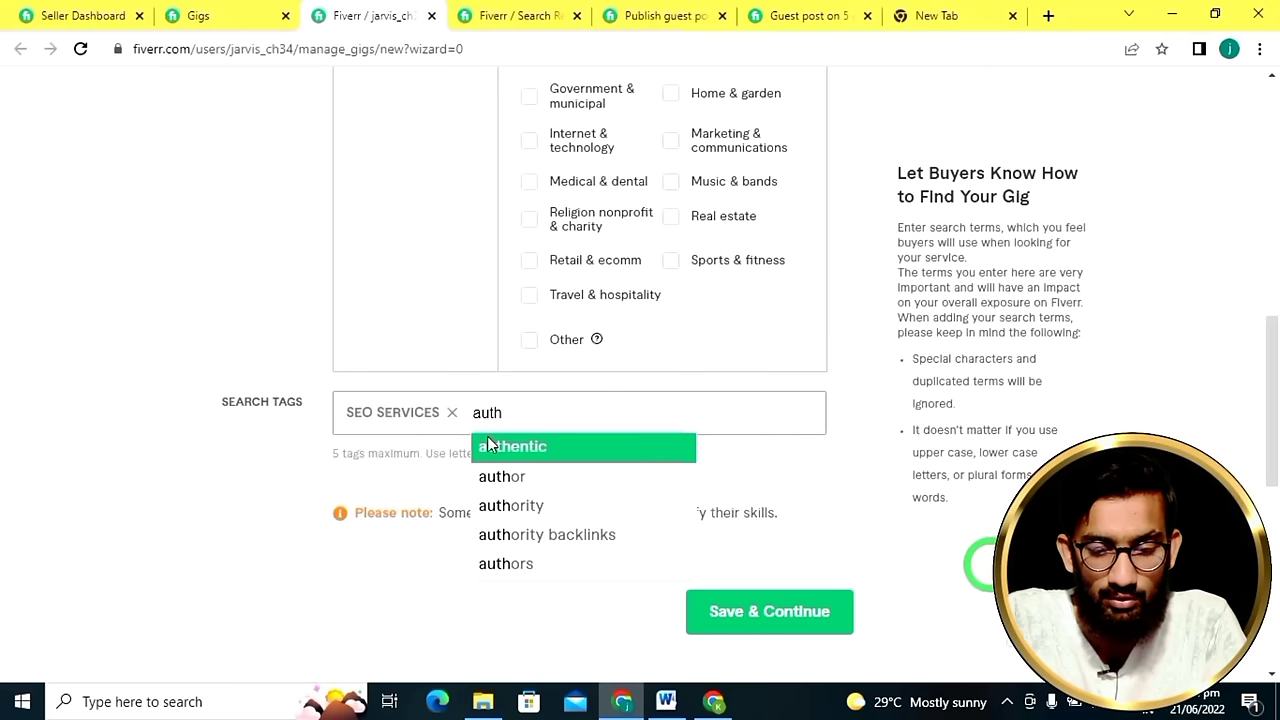
pyautogui.write('iort')
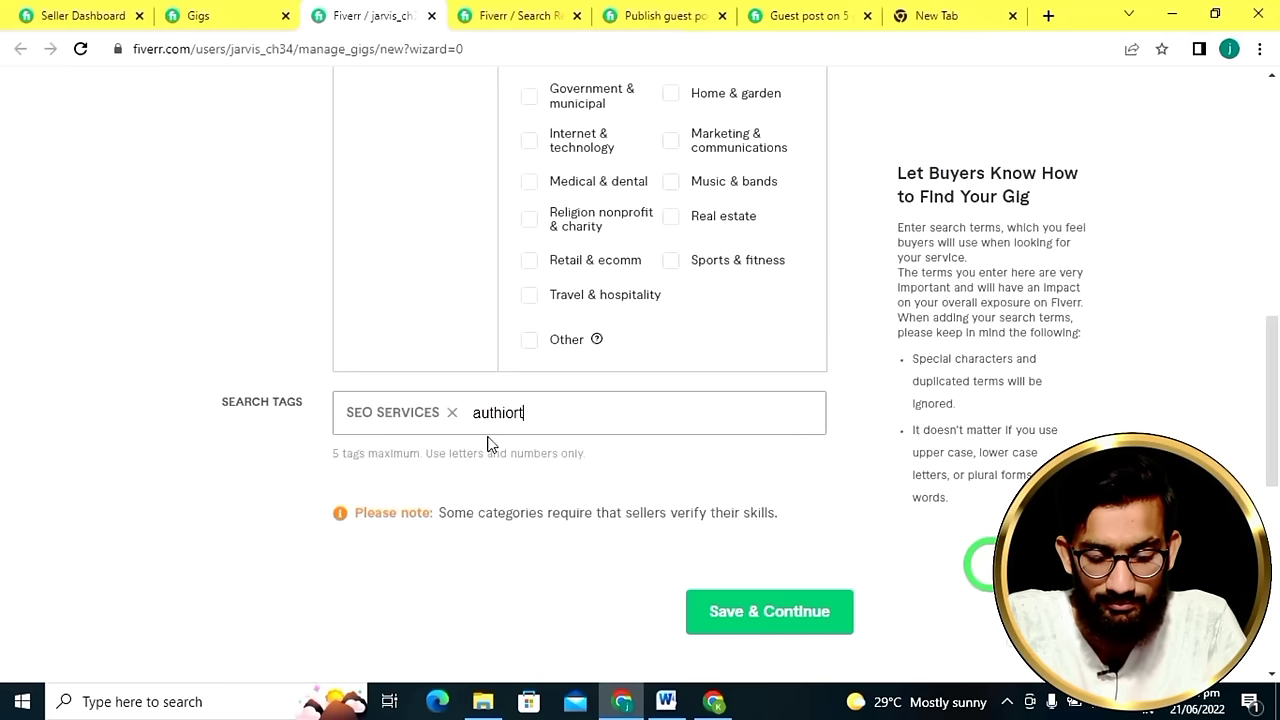
pyautogui.write('y b')
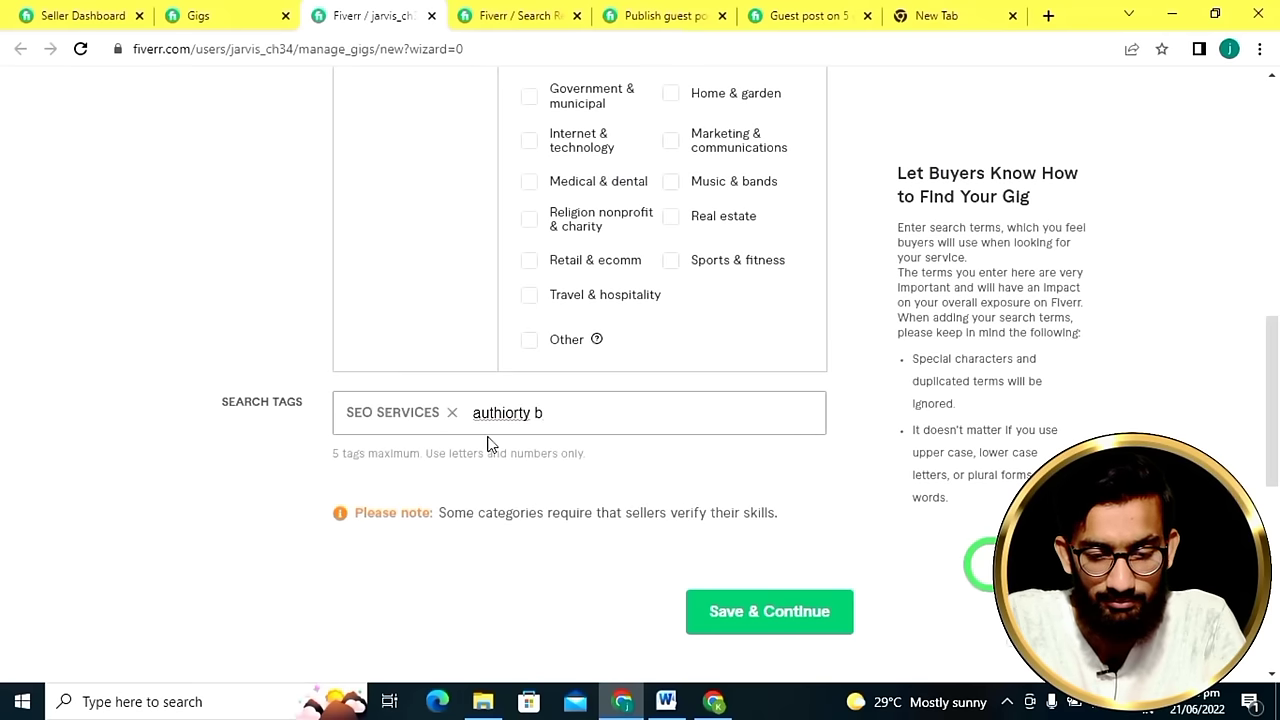
pyautogui.press('BackSpace')
pyautogui.press('BackSpace')
pyautogui.press('BackSpace')
pyautogui.press('BackSpace')
pyautogui.press('BackSpace')
pyautogui.press('BackSpace')
pyautogui.press('BackSpace')
pyautogui.press('BackSpace')
pyautogui.press('BackSpace')
pyautogui.press('BackSpace')
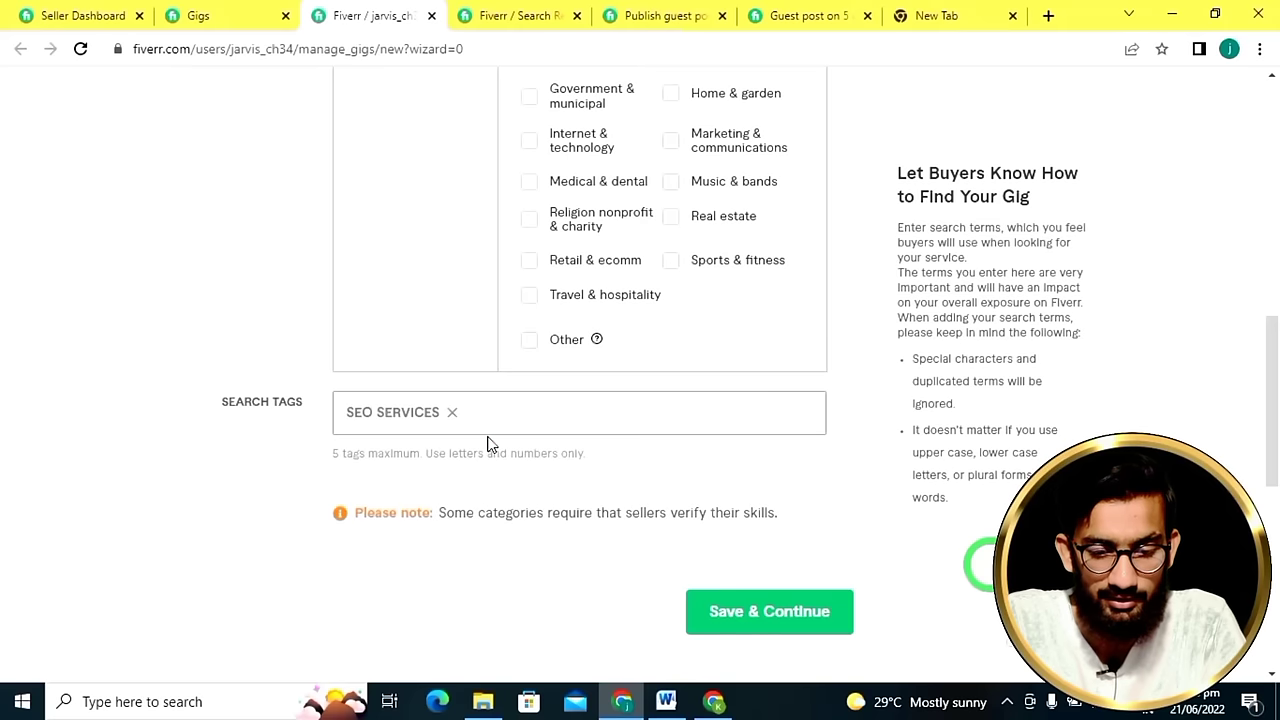
# Add the suggested "authority backlinks" and "guest post" to the gig's search tags.
pyautogui.write('back')
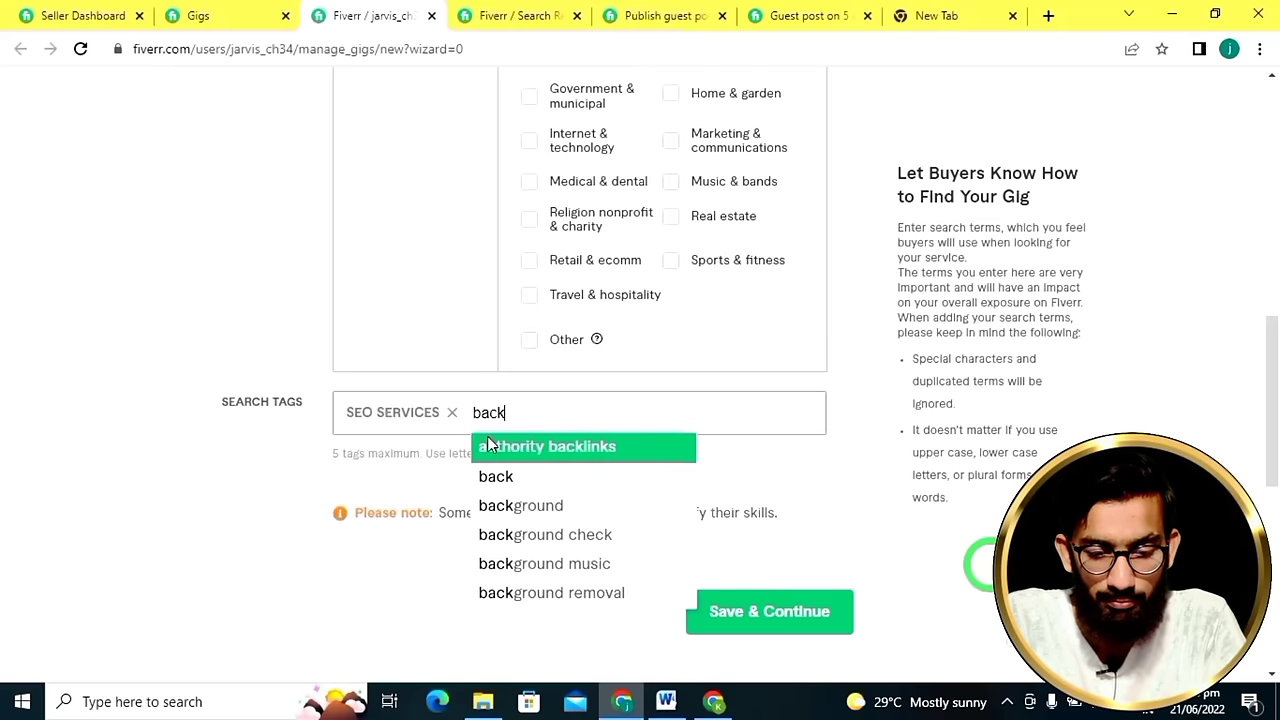
pyautogui.click(490, 446)
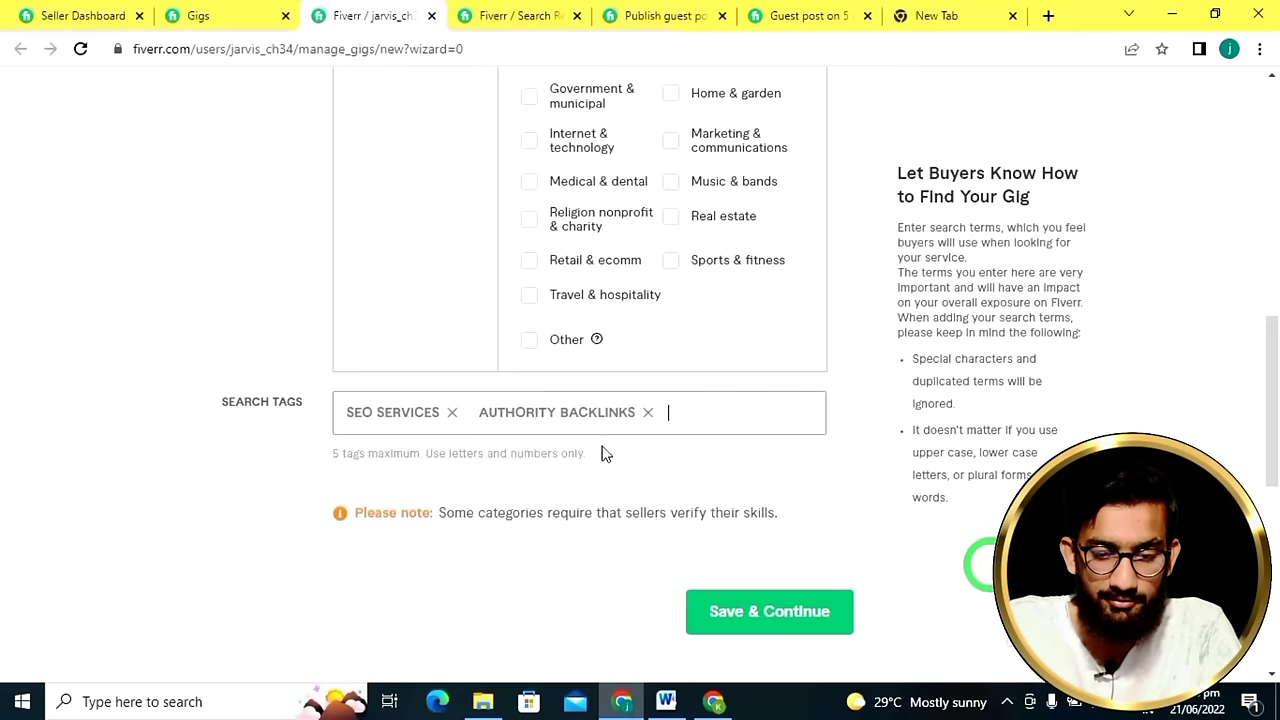
pyautogui.write('g')
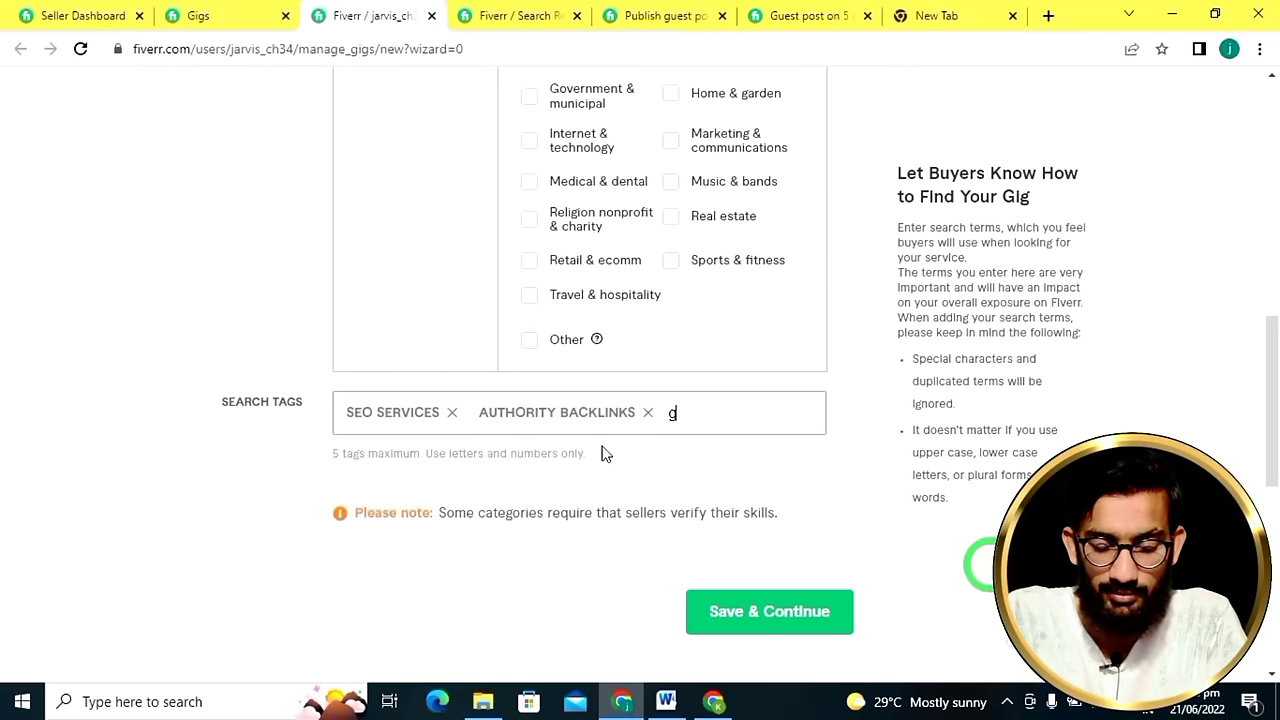
pyautogui.write('uest')
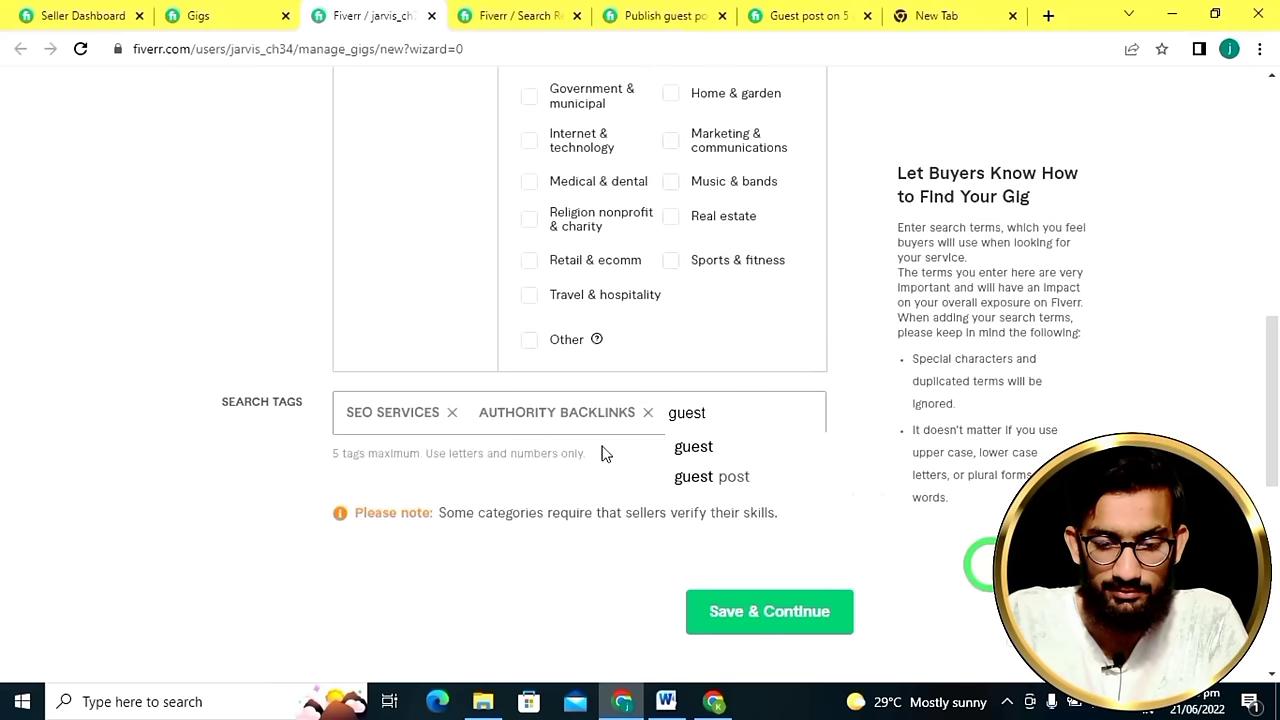
pyautogui.click(733, 476)
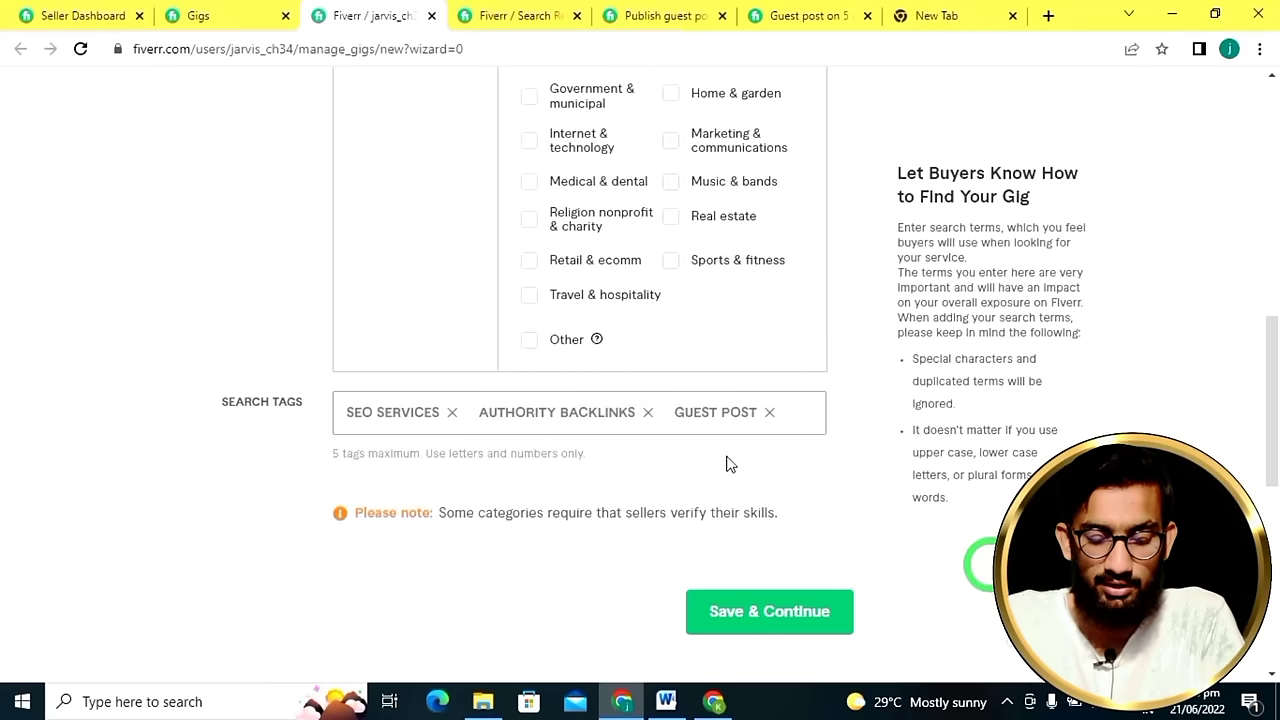
# Complete the five search tags with the suggested "content writing" and "blog post".
pyautogui.write('c')
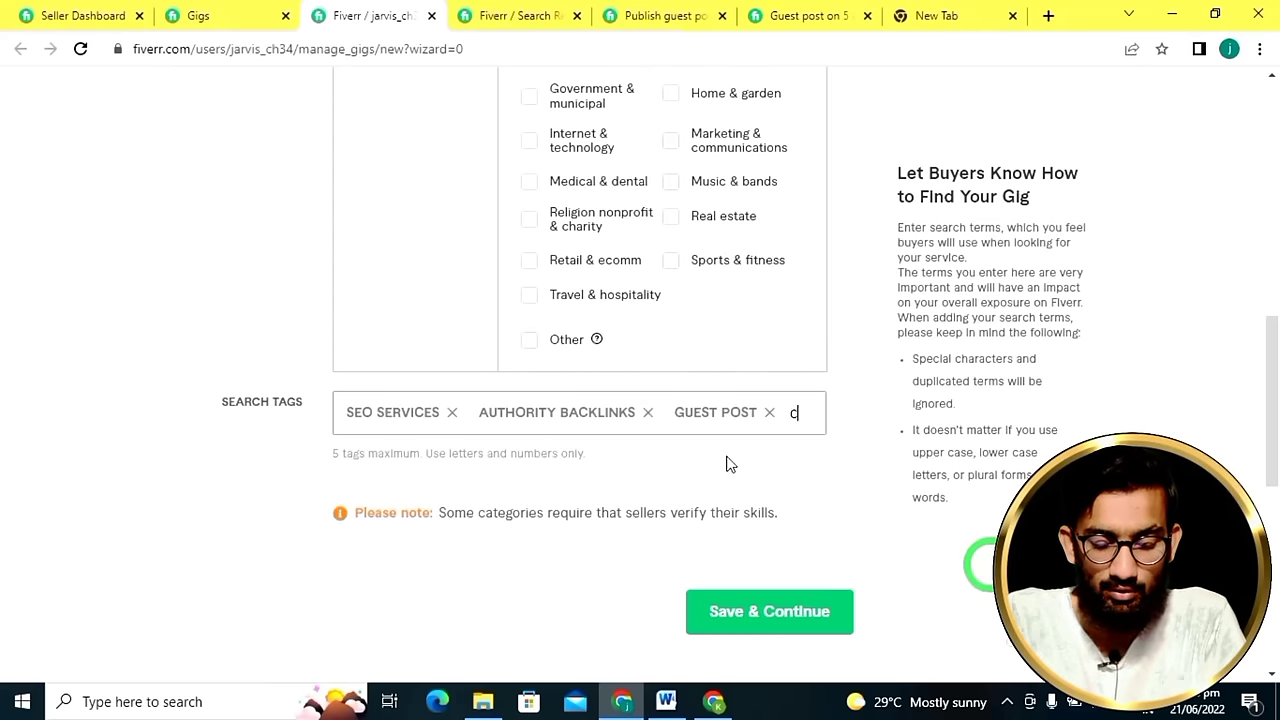
pyautogui.write('ontent')
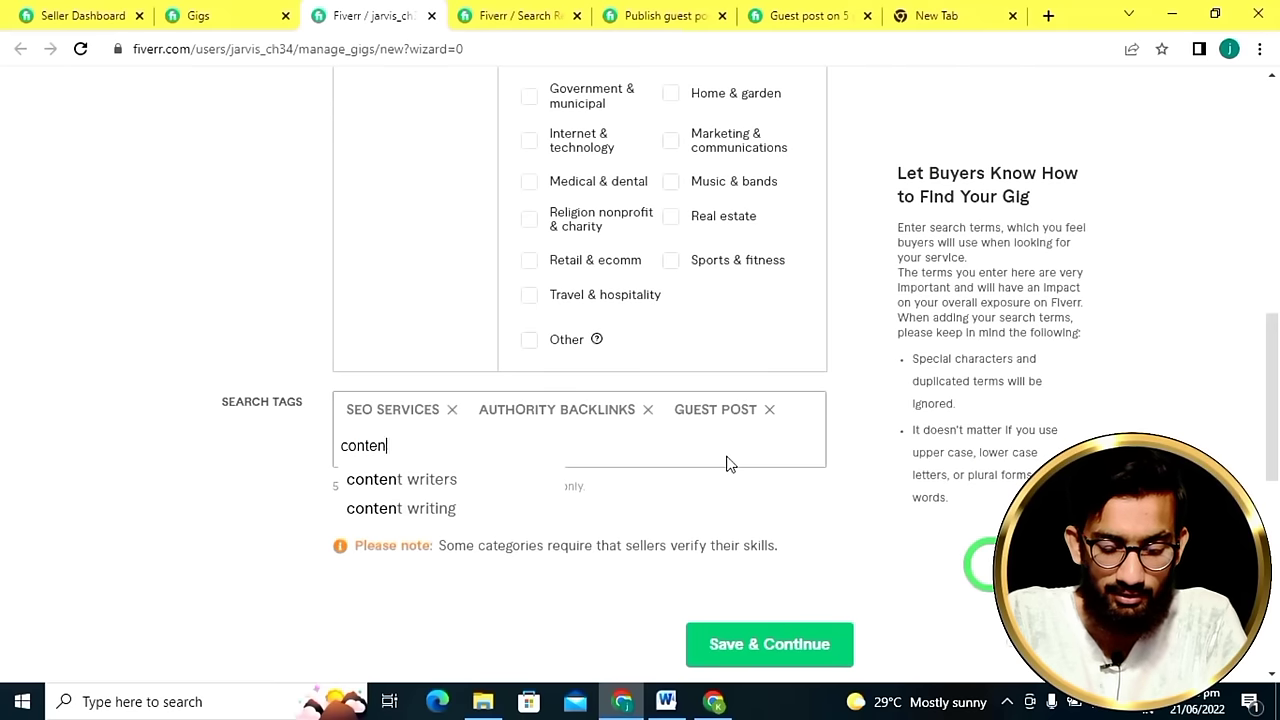
pyautogui.click(502, 510)
pyautogui.write('blo')
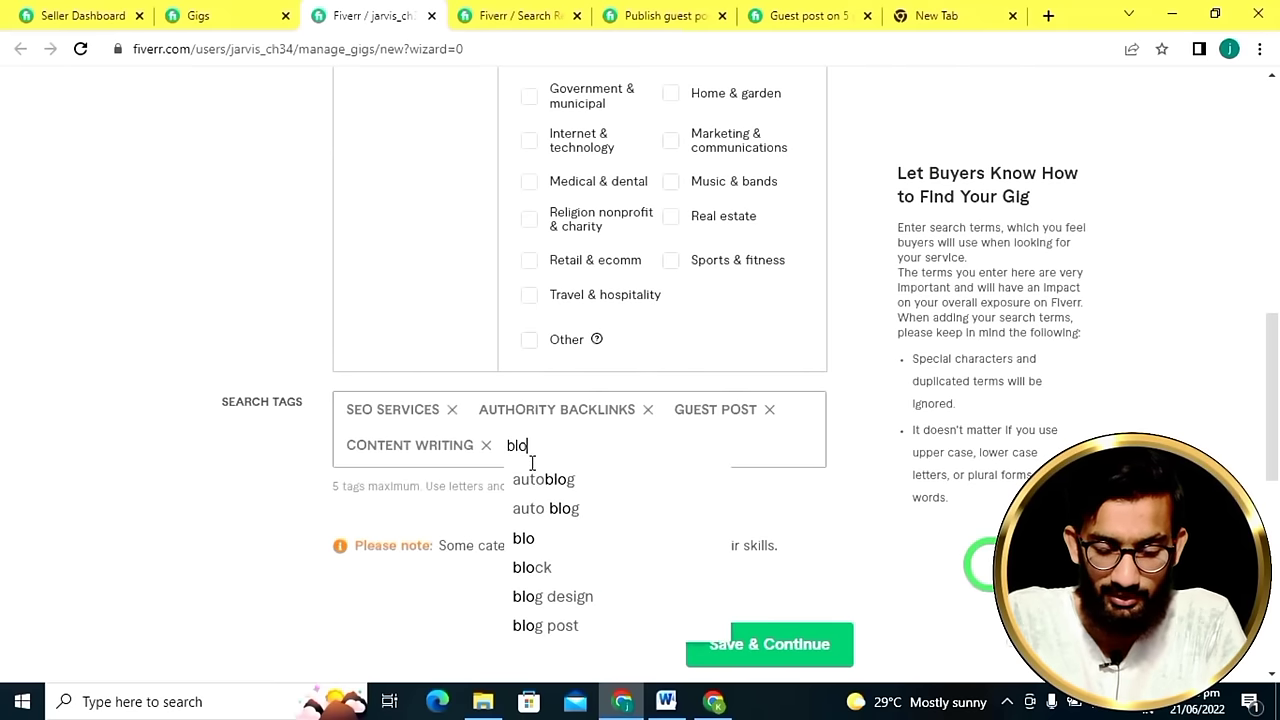
pyautogui.write('g')
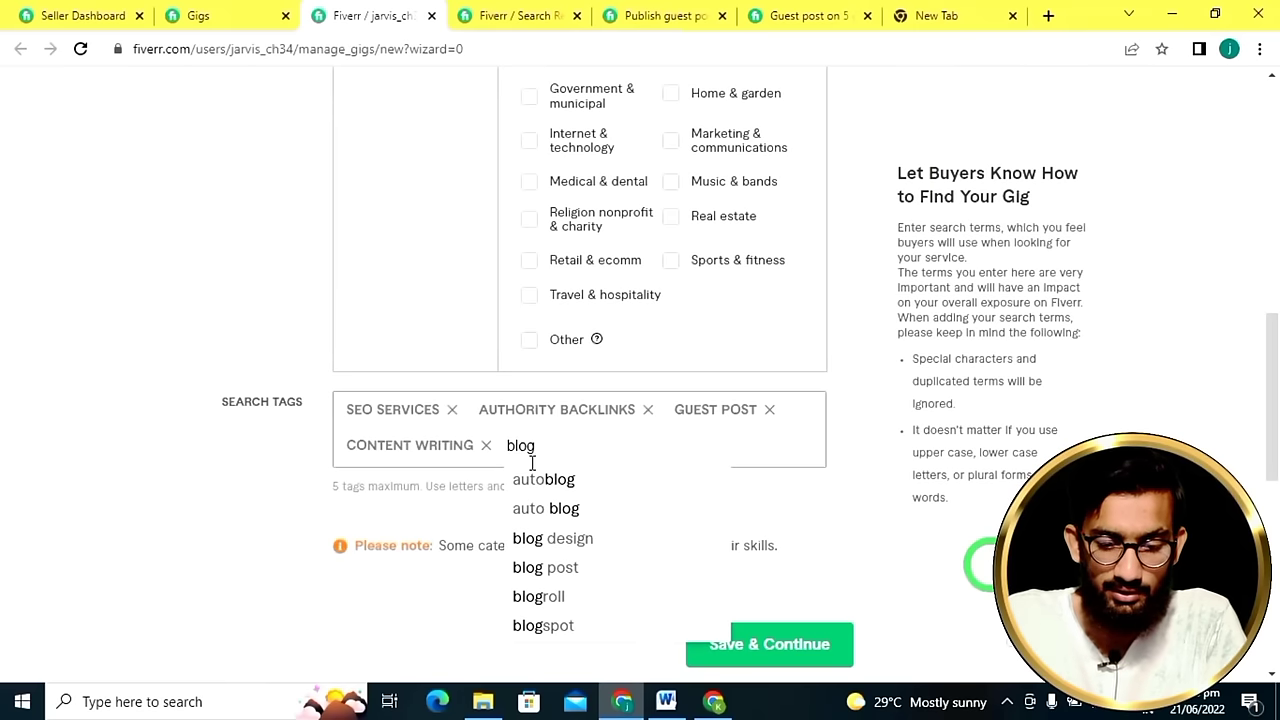
pyautogui.click(605, 570)
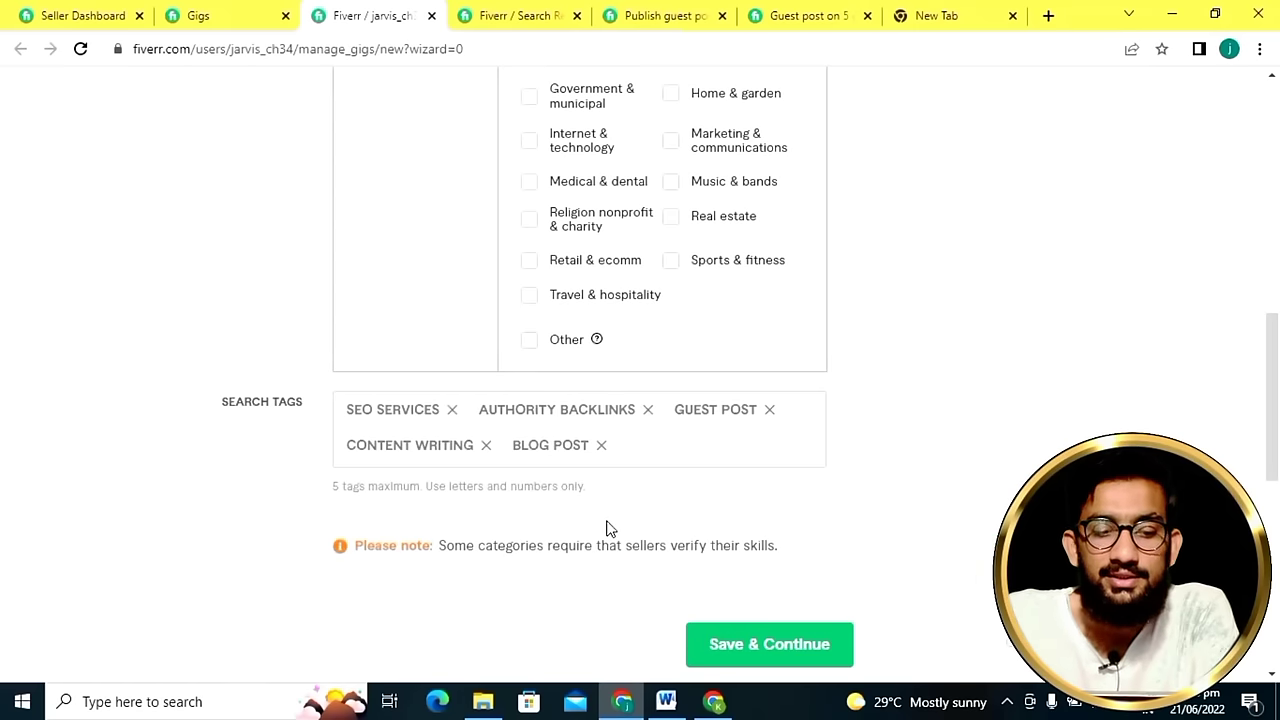
# Review the gig overview form, save it and continue to the pricing stage.
pyautogui.scroll(4, 608, 528)
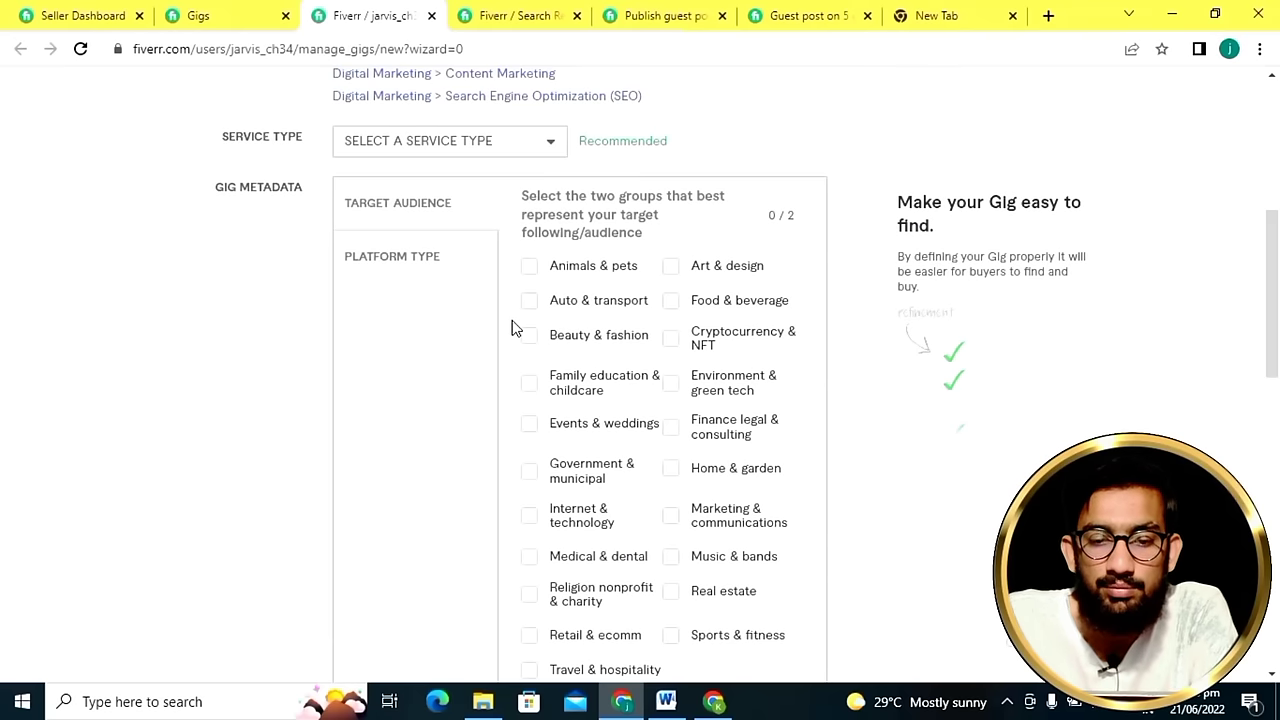
pyautogui.scroll(-3, 511, 328)
pyautogui.scroll(-4, 515, 340)
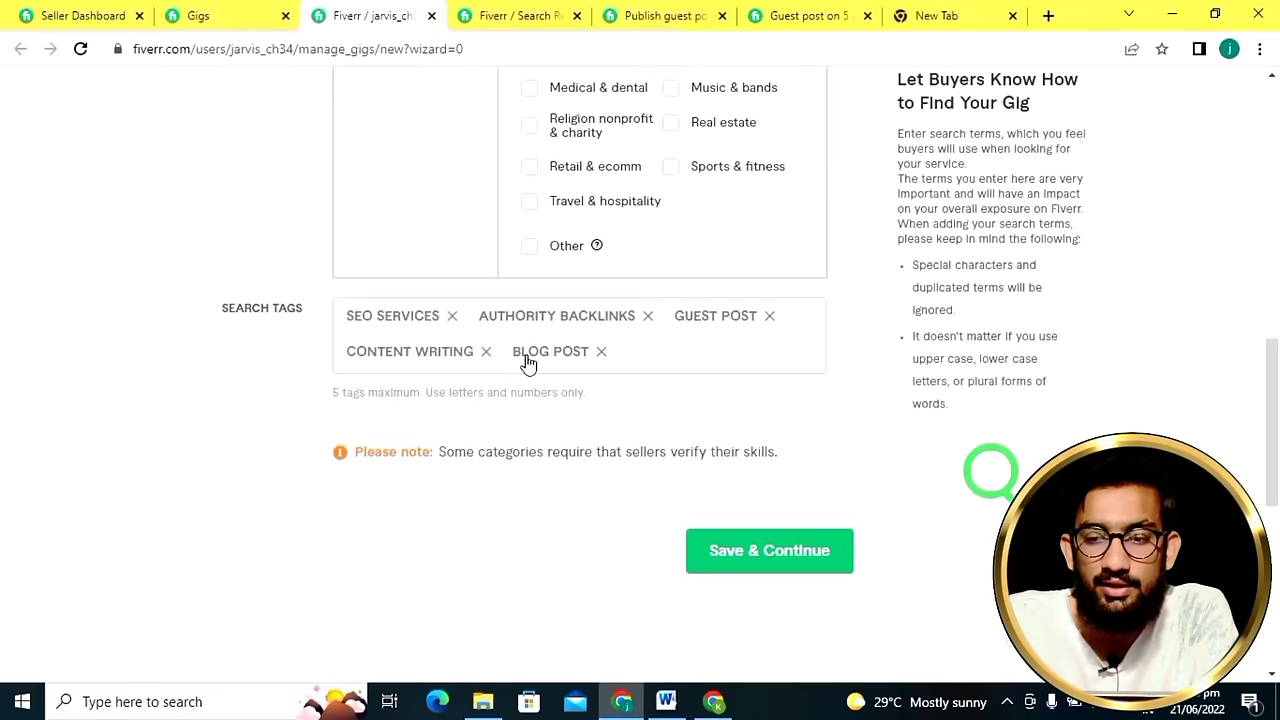
pyautogui.click(766, 565)
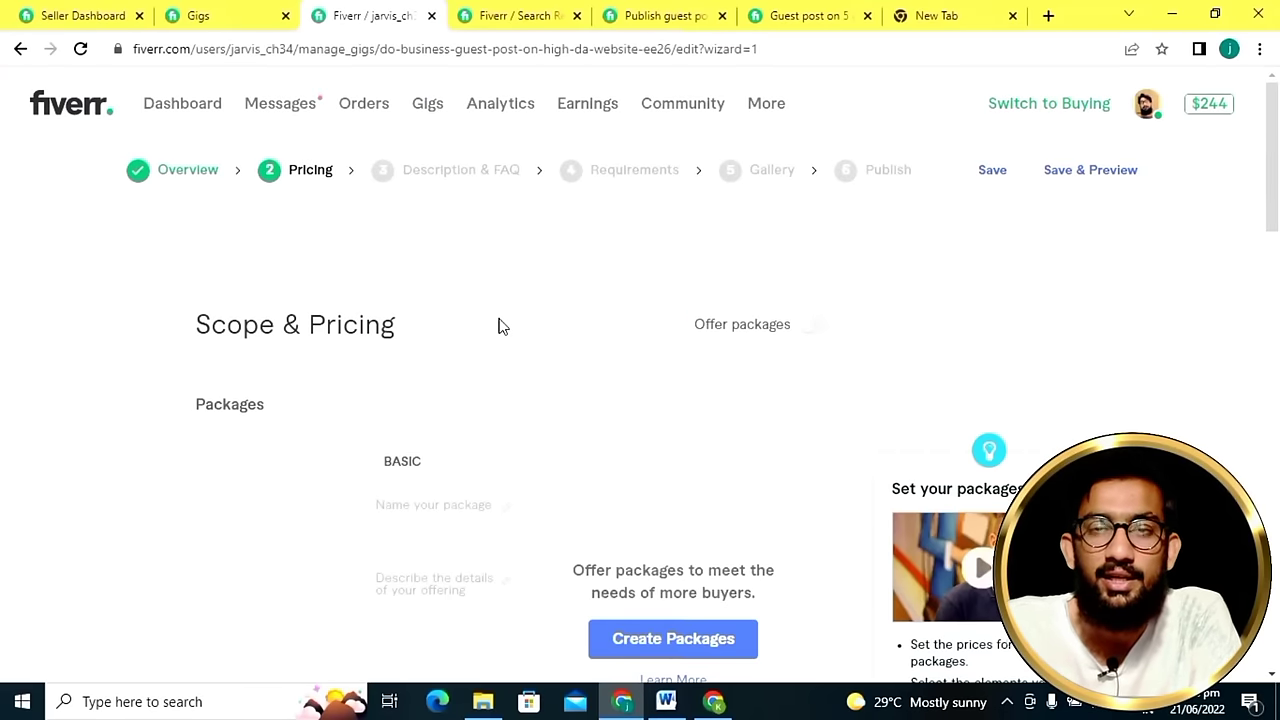
# Enable package offers so the gig has Basic, Standard and Premium packages.
pyautogui.click(816, 334)
pyautogui.scroll(-2, 586, 320)
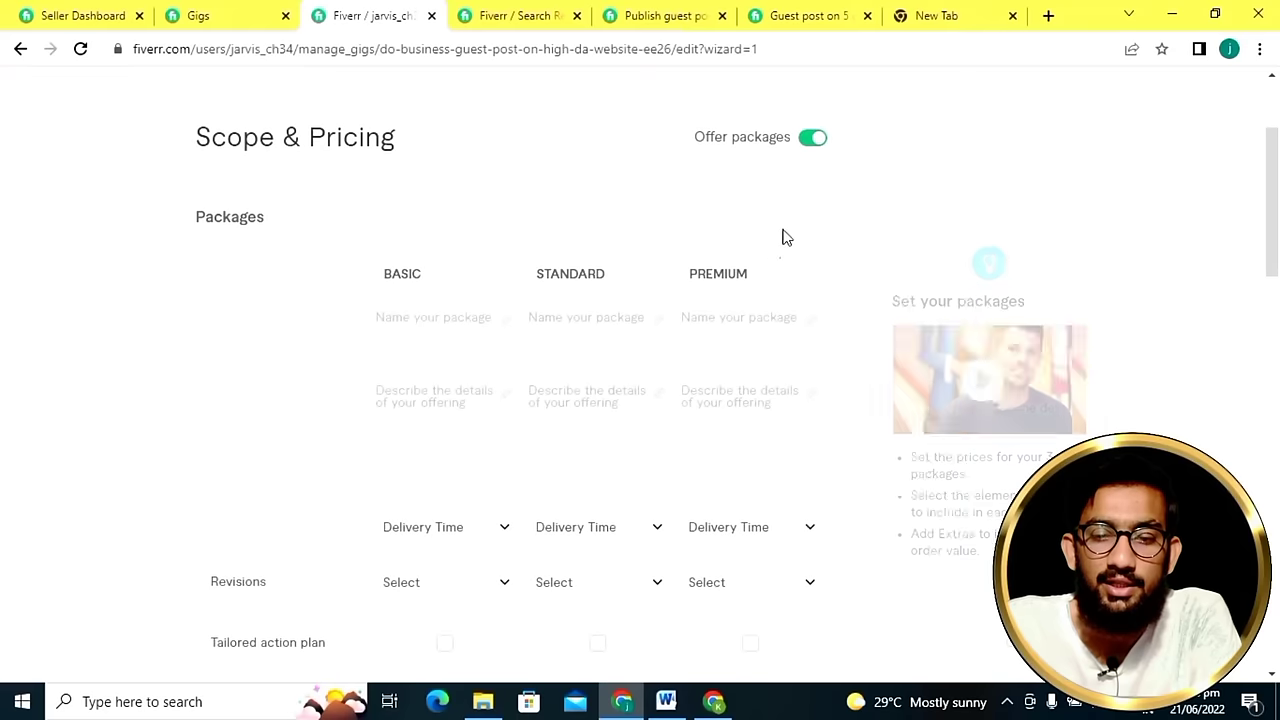
pyautogui.click(812, 138)
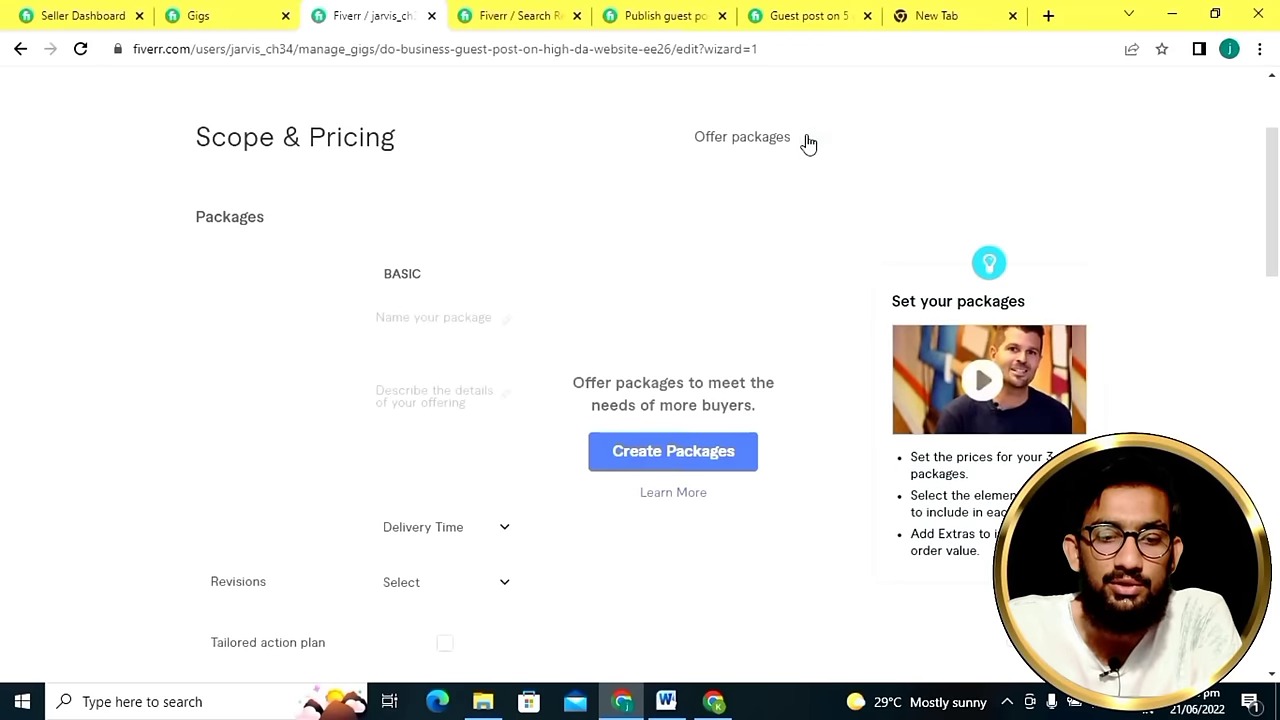
pyautogui.click(810, 140)
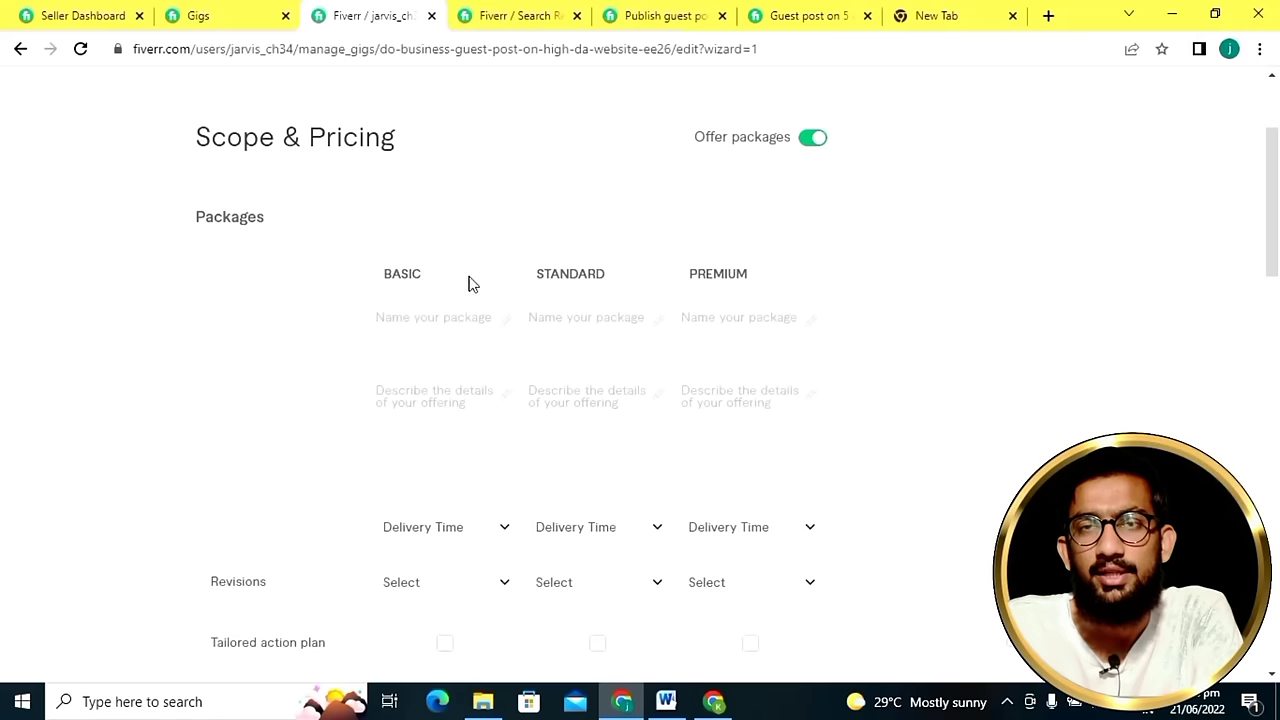
# Name the Basic package "1 guest post" and the Standard package "2 guest post".
pyautogui.click(533, 358)
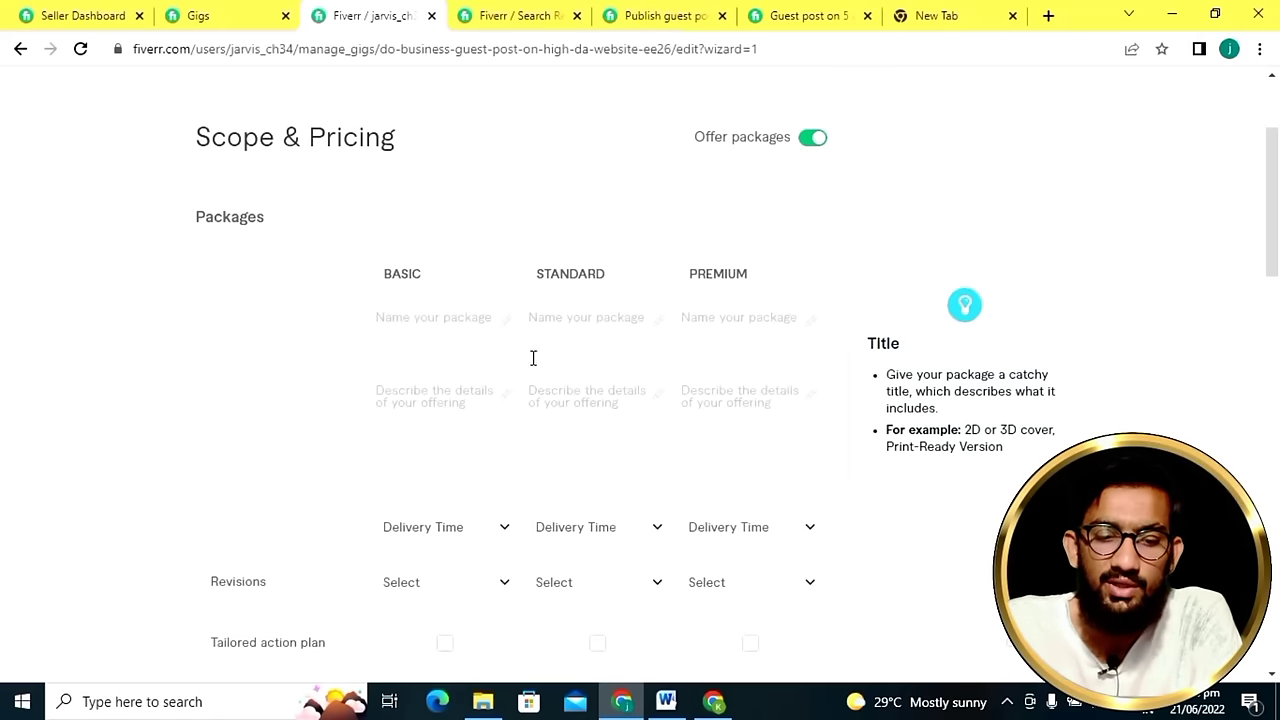
pyautogui.click(450, 334)
pyautogui.write('1')
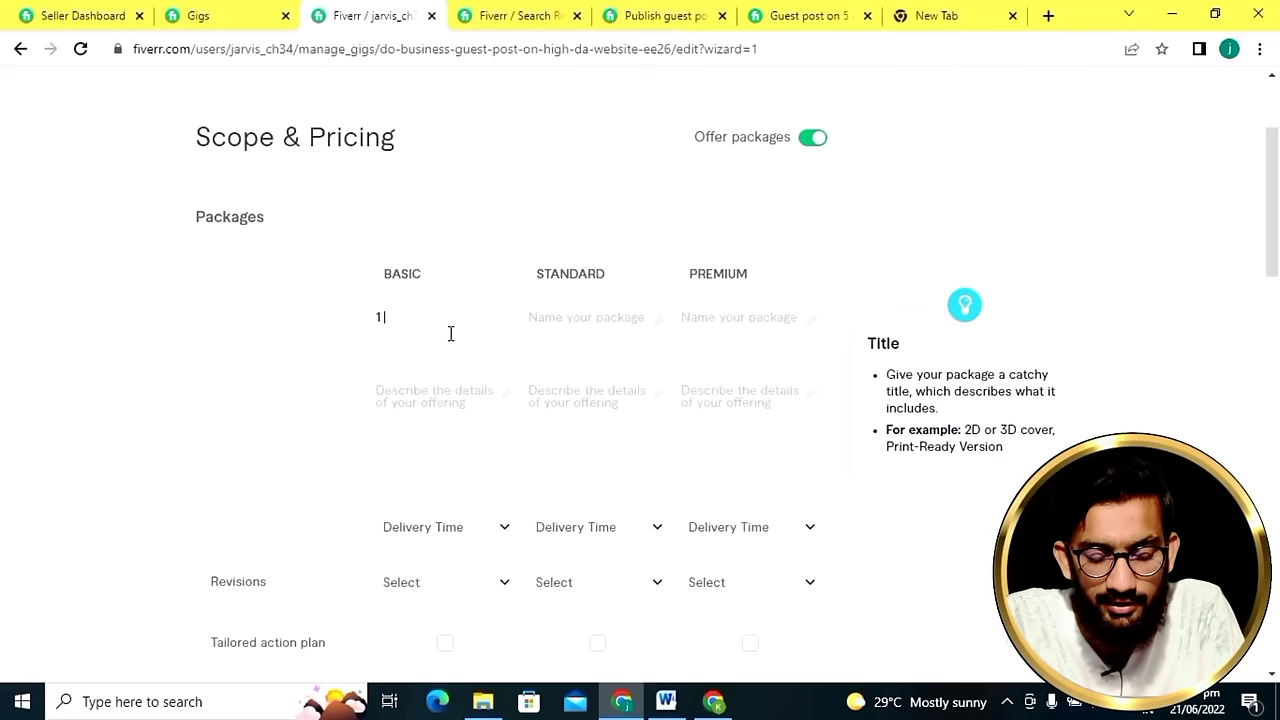
pyautogui.write(' guest post')
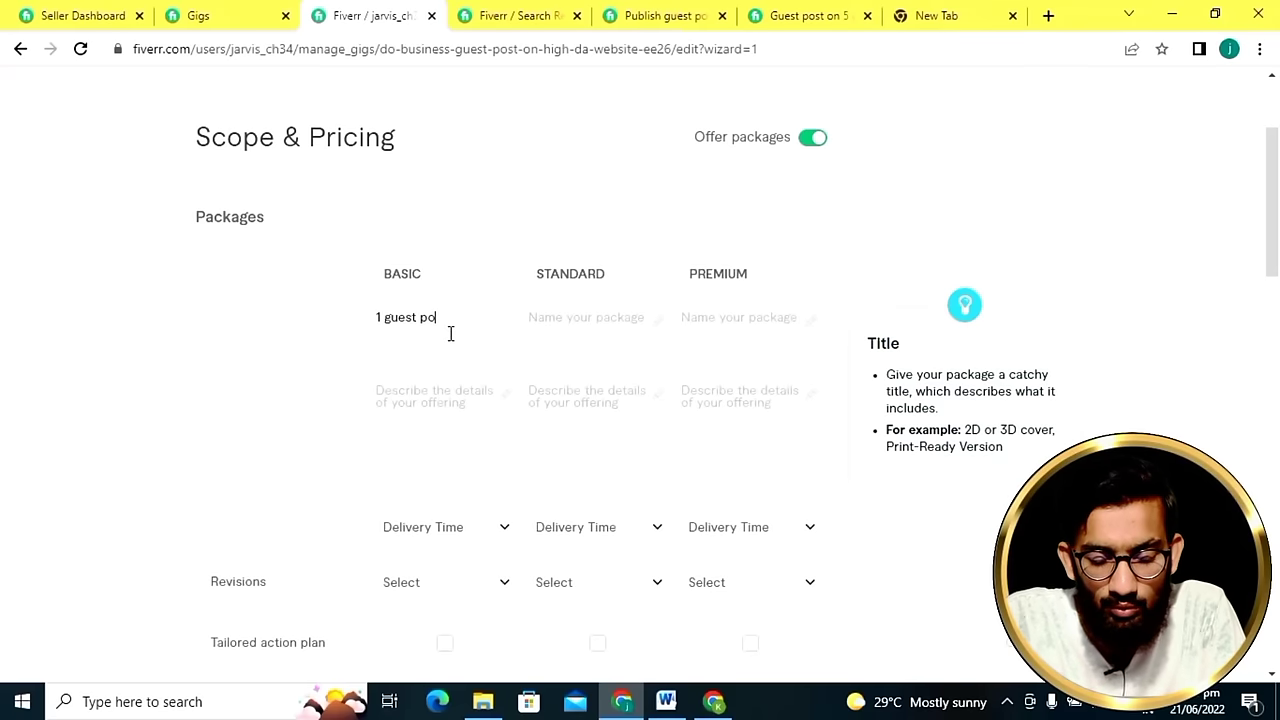
pyautogui.click(548, 331)
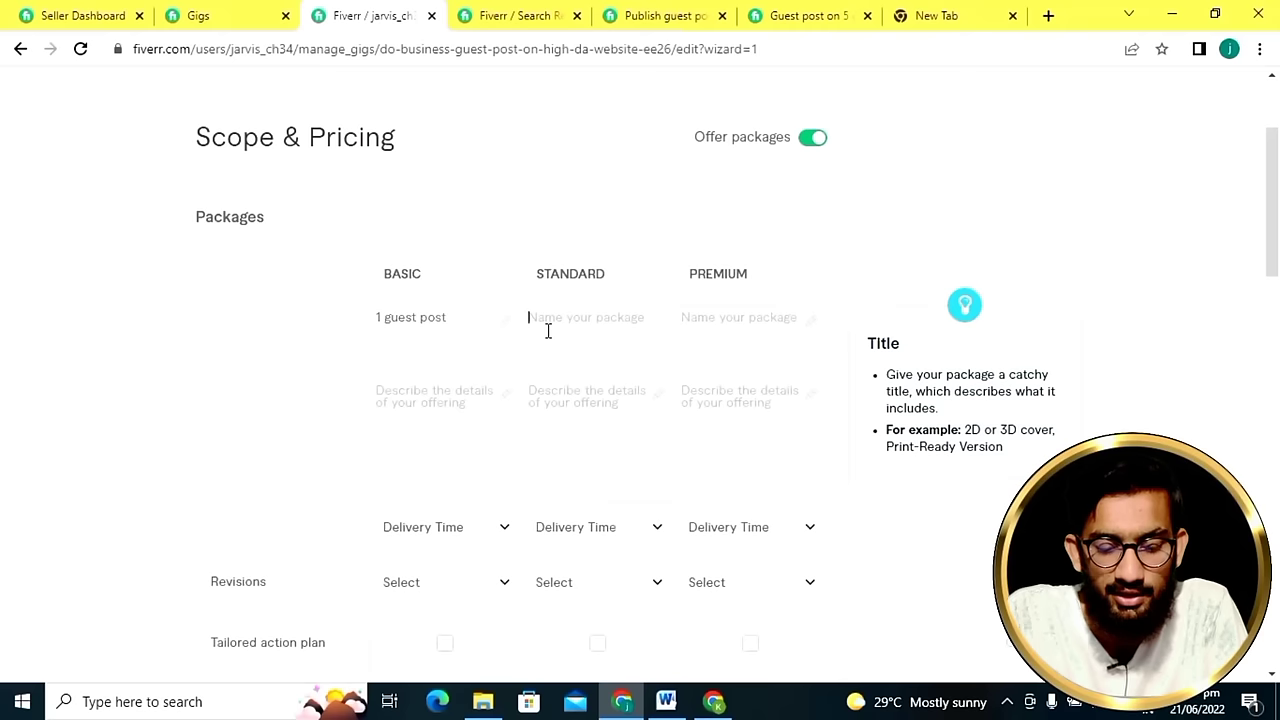
pyautogui.write('2 gu')
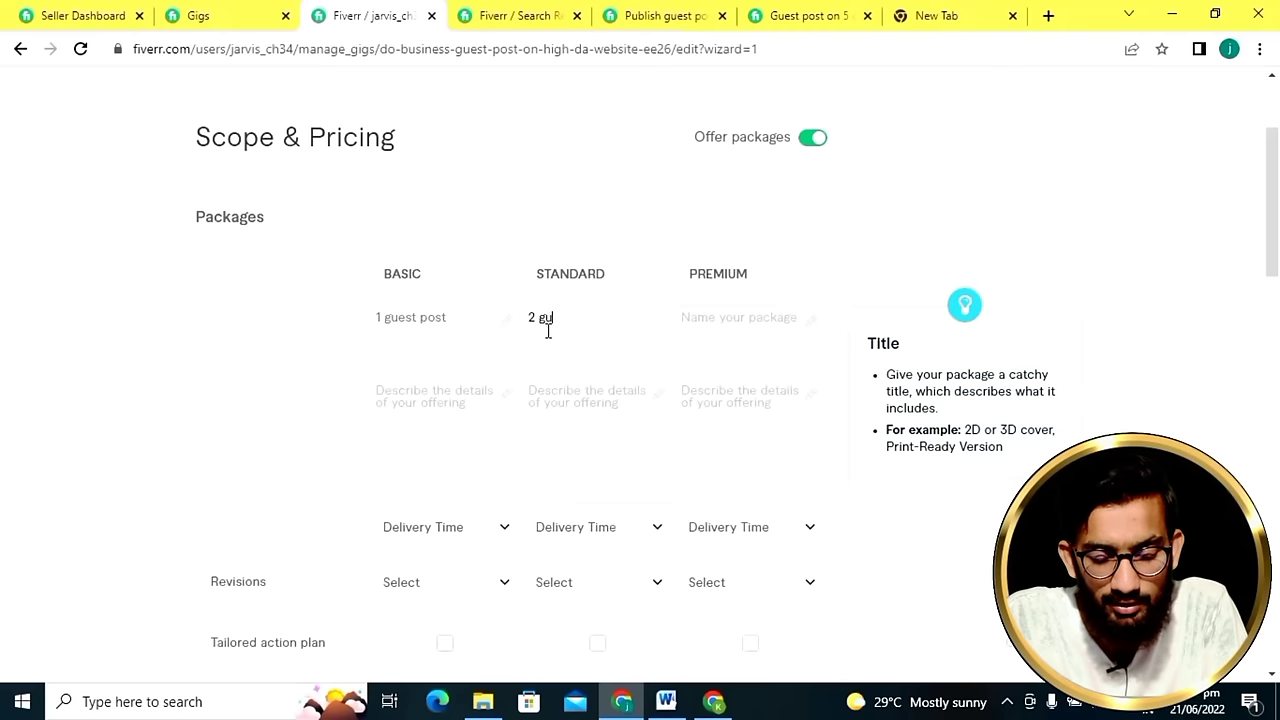
pyautogui.write('est post')
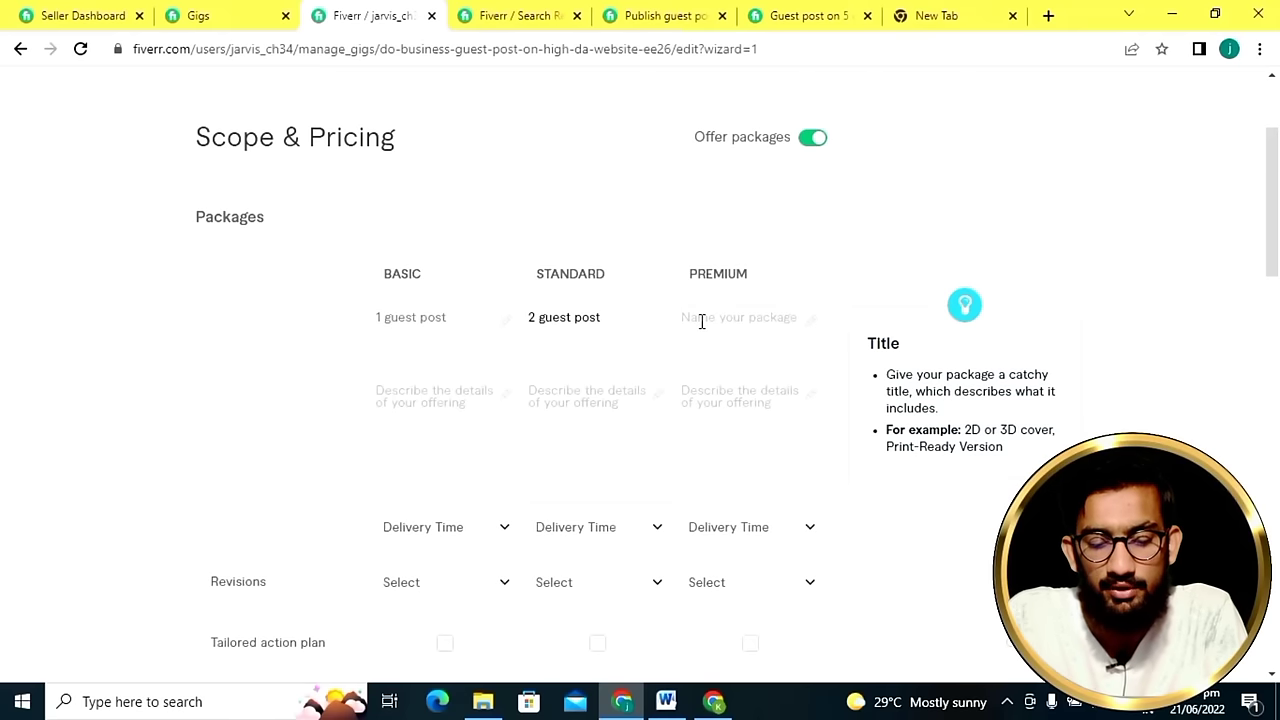
pyautogui.write('5 gues')
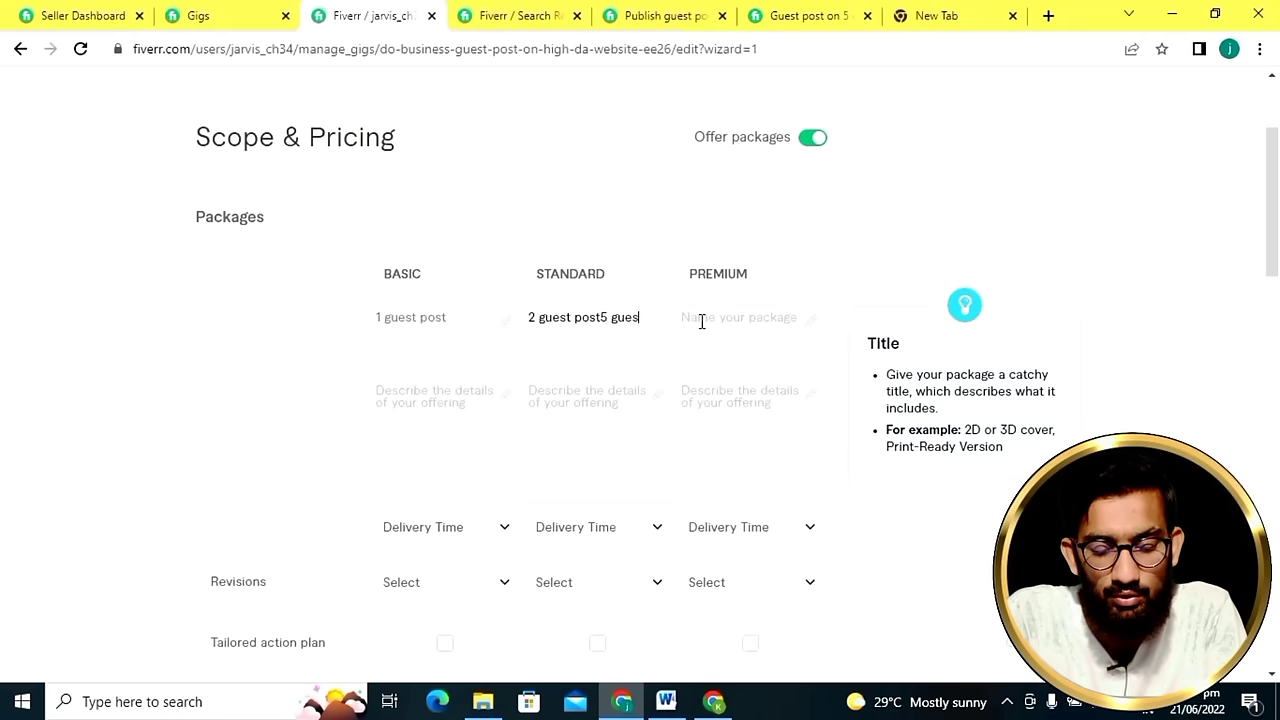
pyautogui.write('t post')
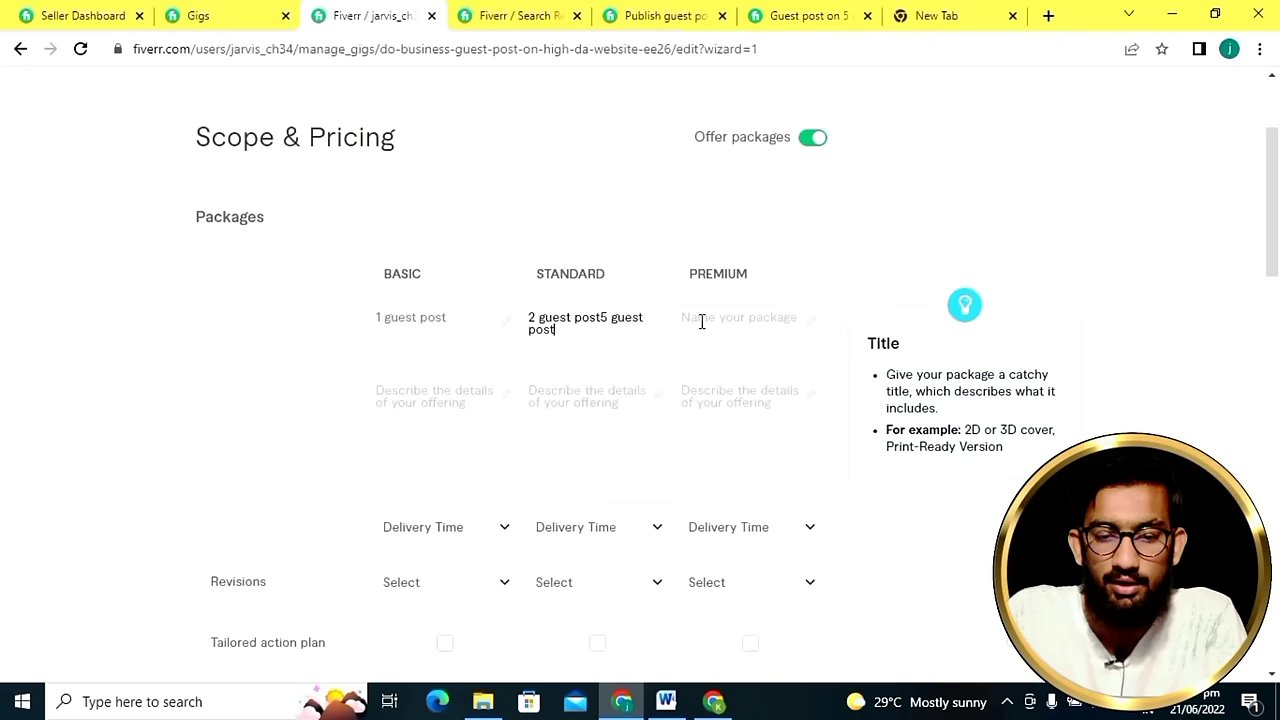
pyautogui.press('BackSpace')
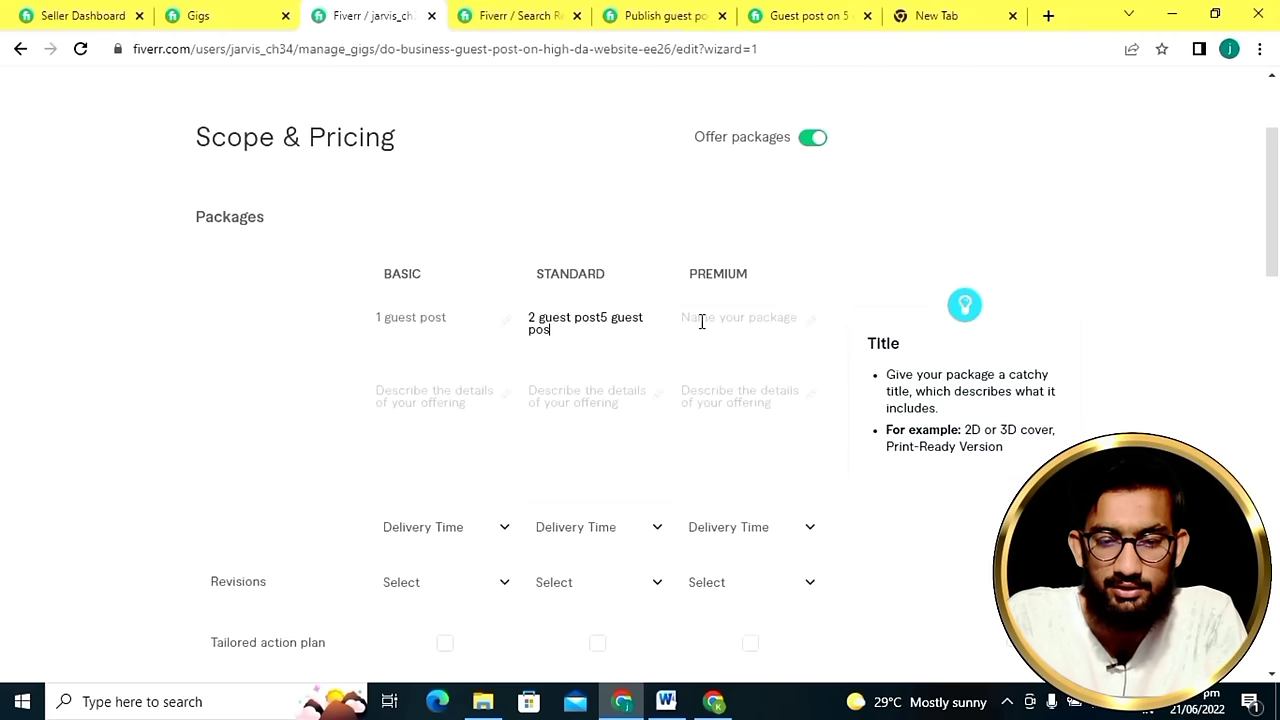
pyautogui.press('BackSpace')
pyautogui.press('BackSpace')
pyautogui.press('BackSpace')
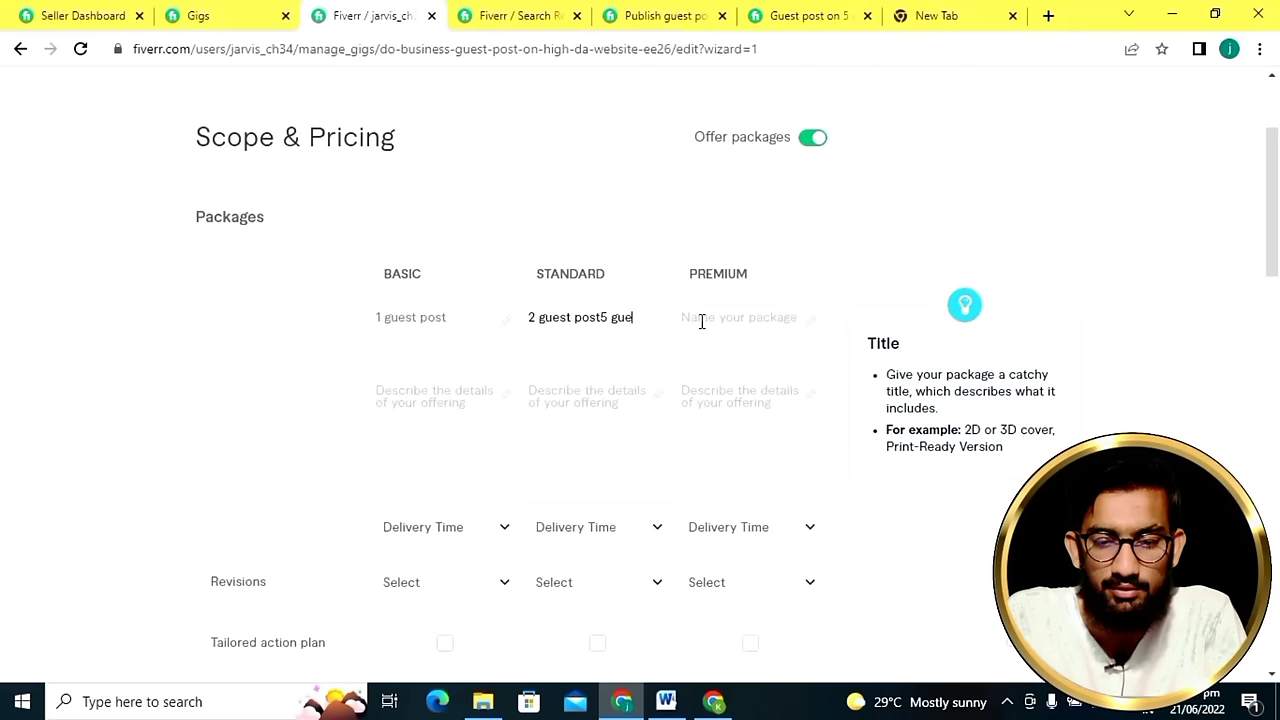
pyautogui.press('BackSpace')
pyautogui.press('BackSpace')
pyautogui.press('BackSpace')
pyautogui.press('BackSpace')
pyautogui.press('BackSpace')
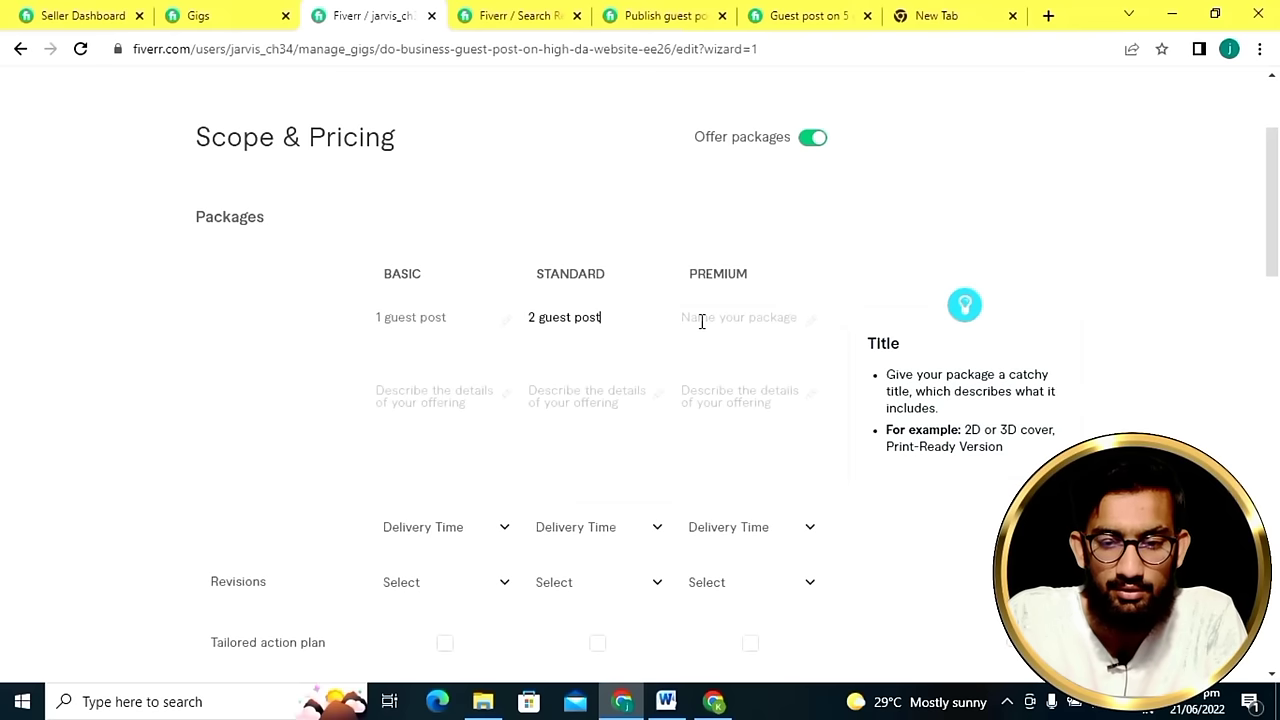
# Name the Premium package "5 guest post".
pyautogui.click(702, 321)
pyautogui.write('5')
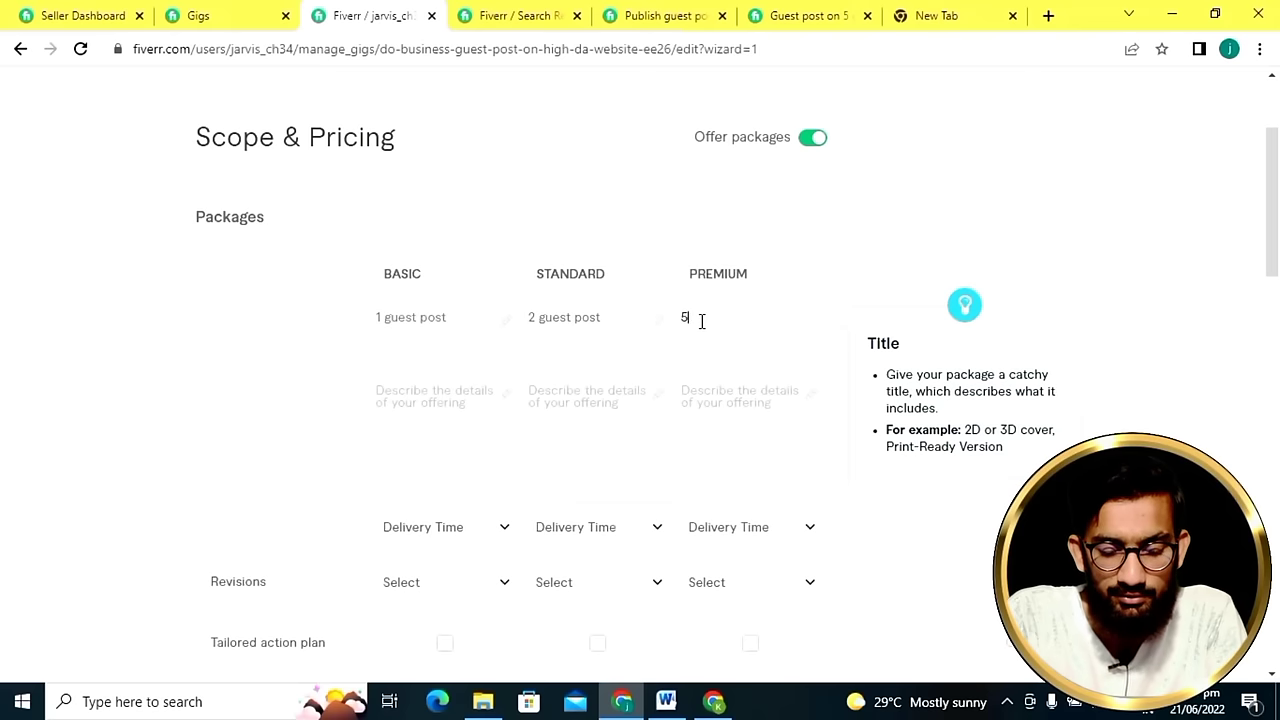
pyautogui.write(' guest post')
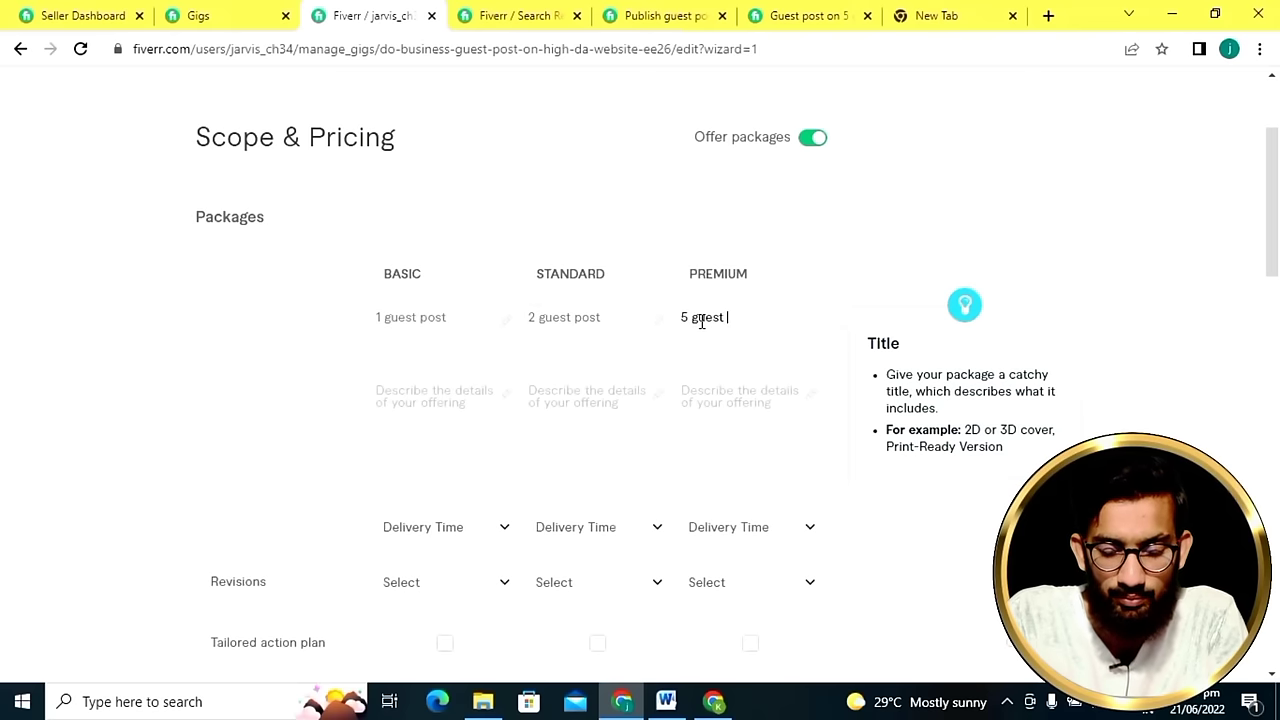
# Describe the Basic package as "publish" and the Standard package as "writing + publishing".
pyautogui.click(476, 398)
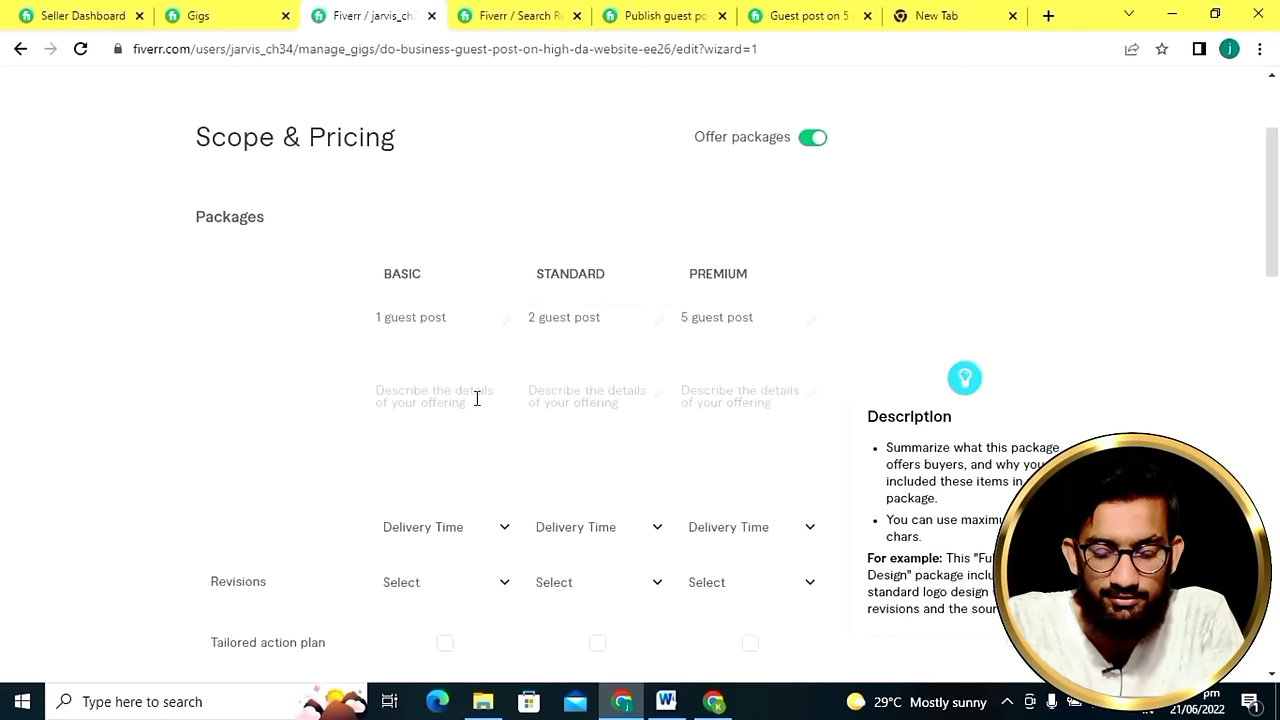
pyautogui.write('publi')
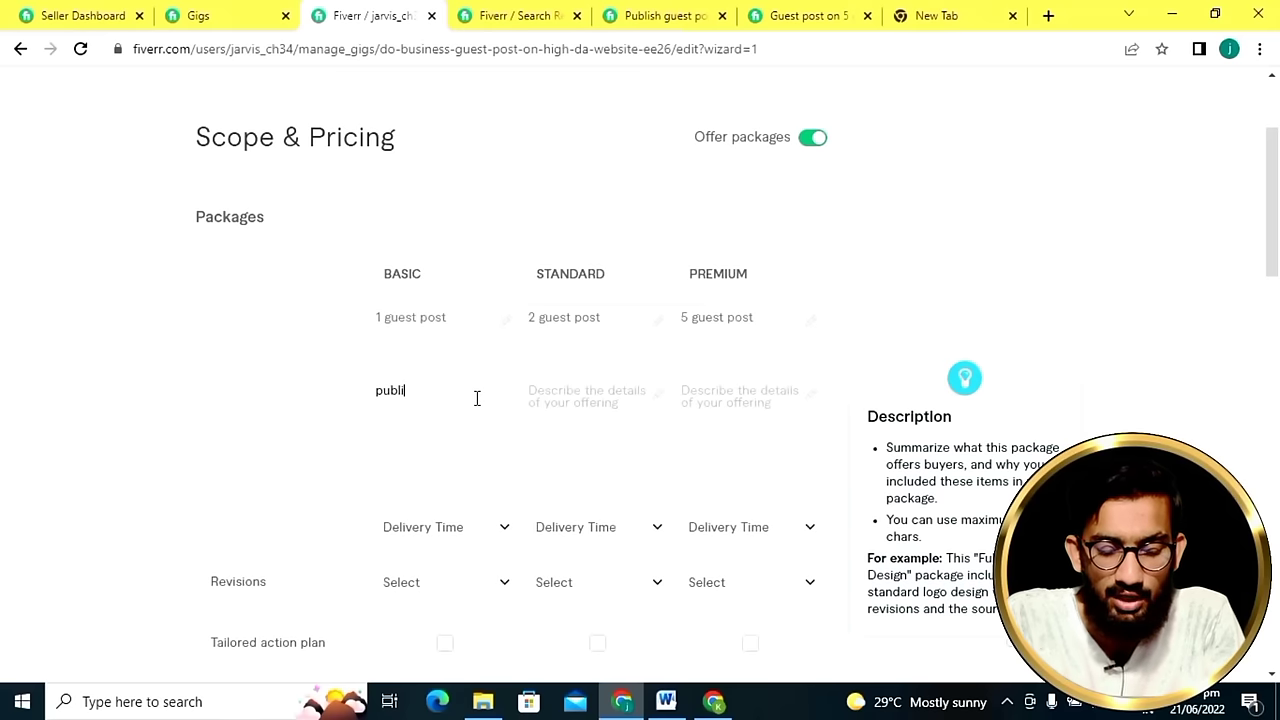
pyautogui.write('sh')
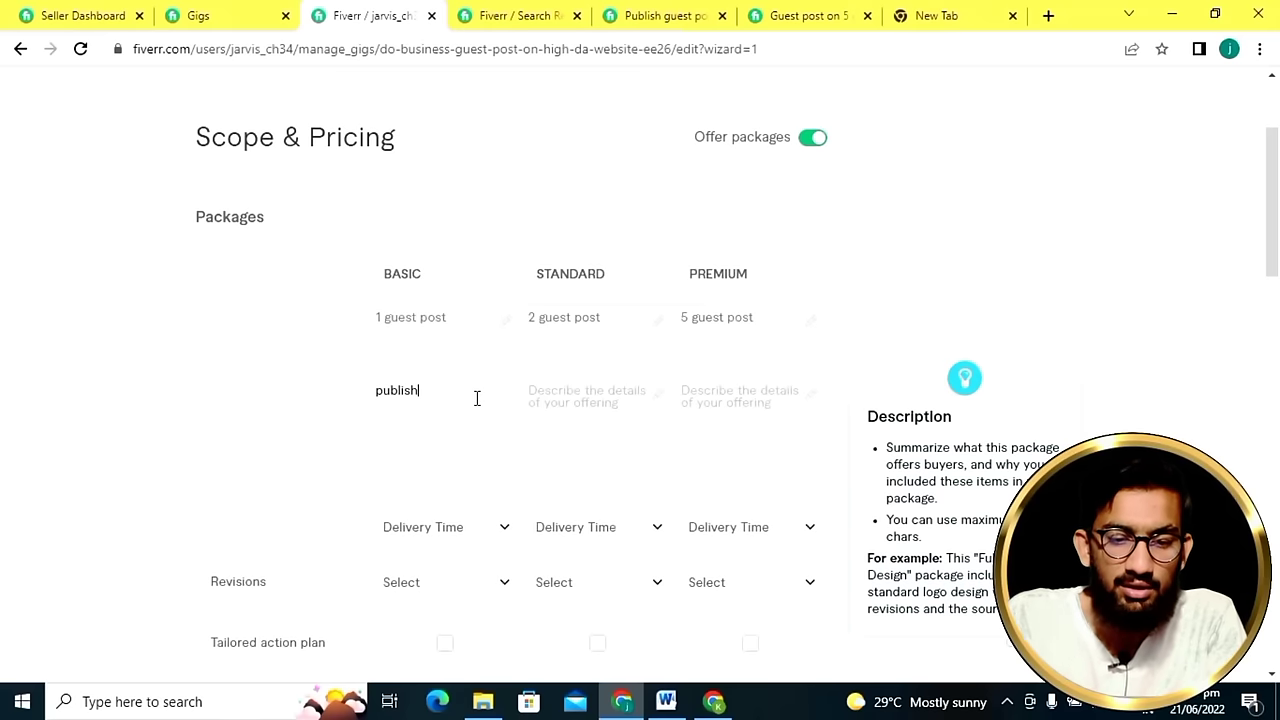
pyautogui.click(592, 404)
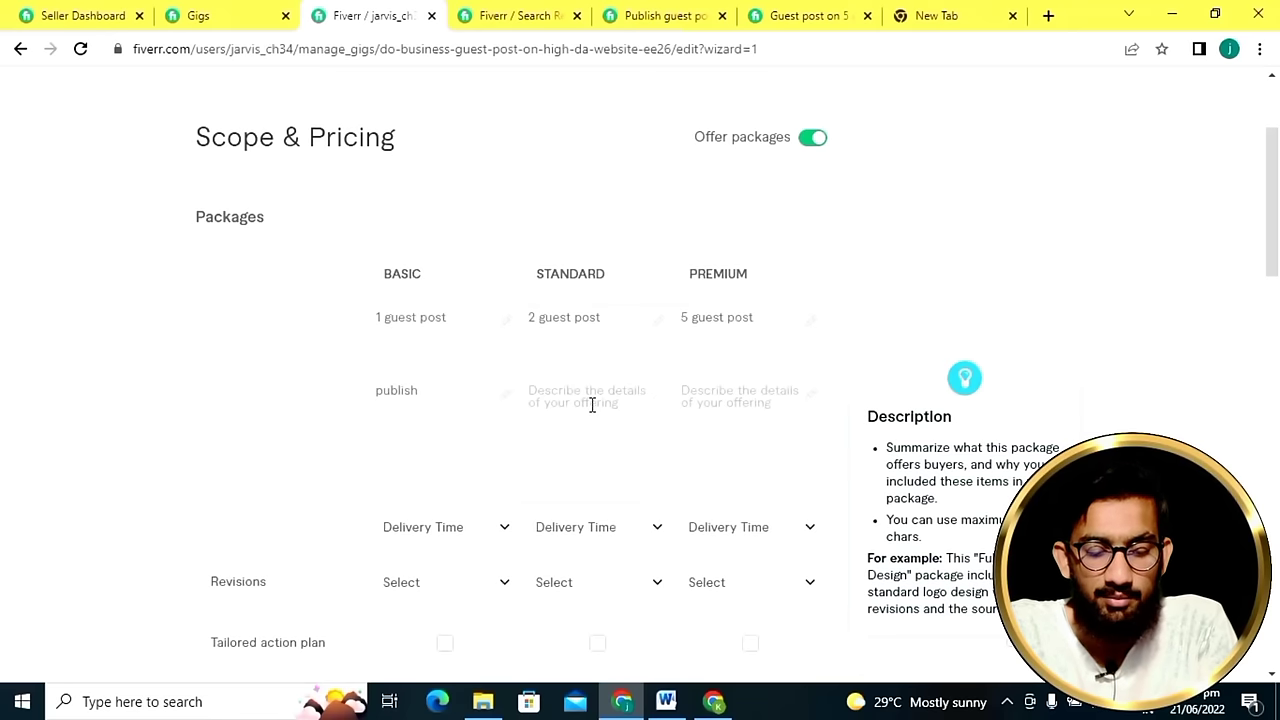
pyautogui.write('writ')
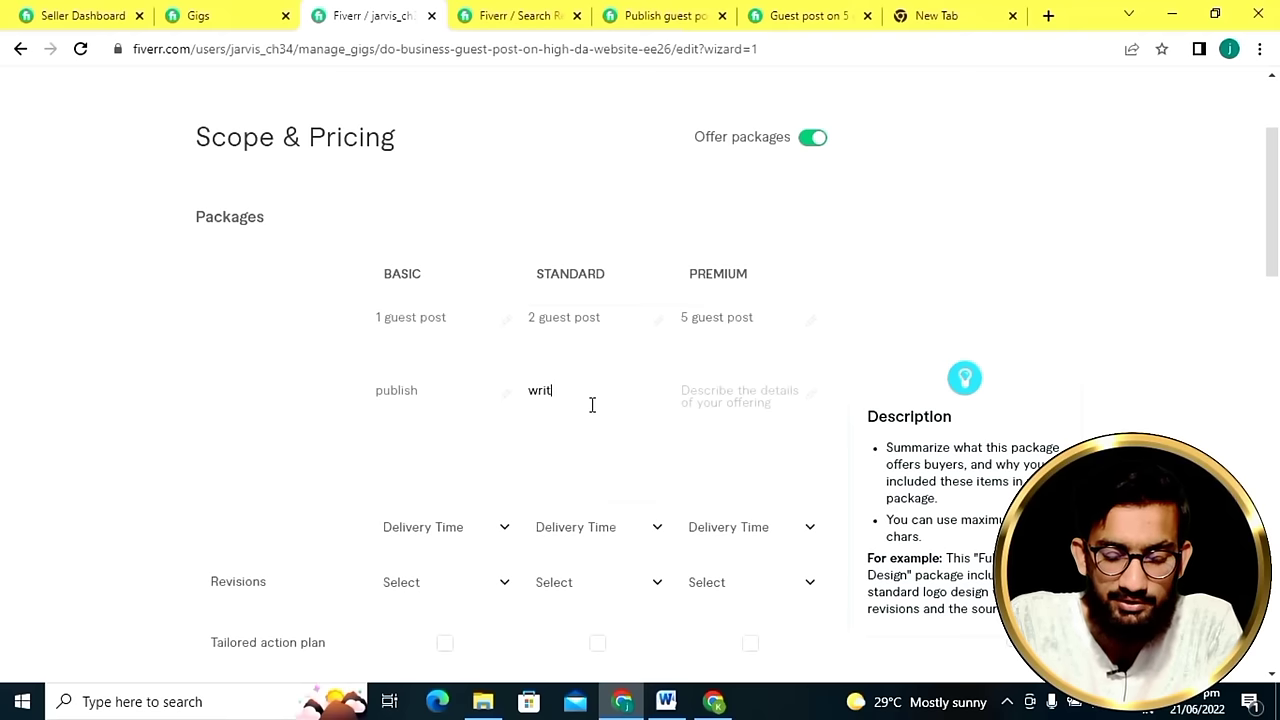
pyautogui.write('ing')
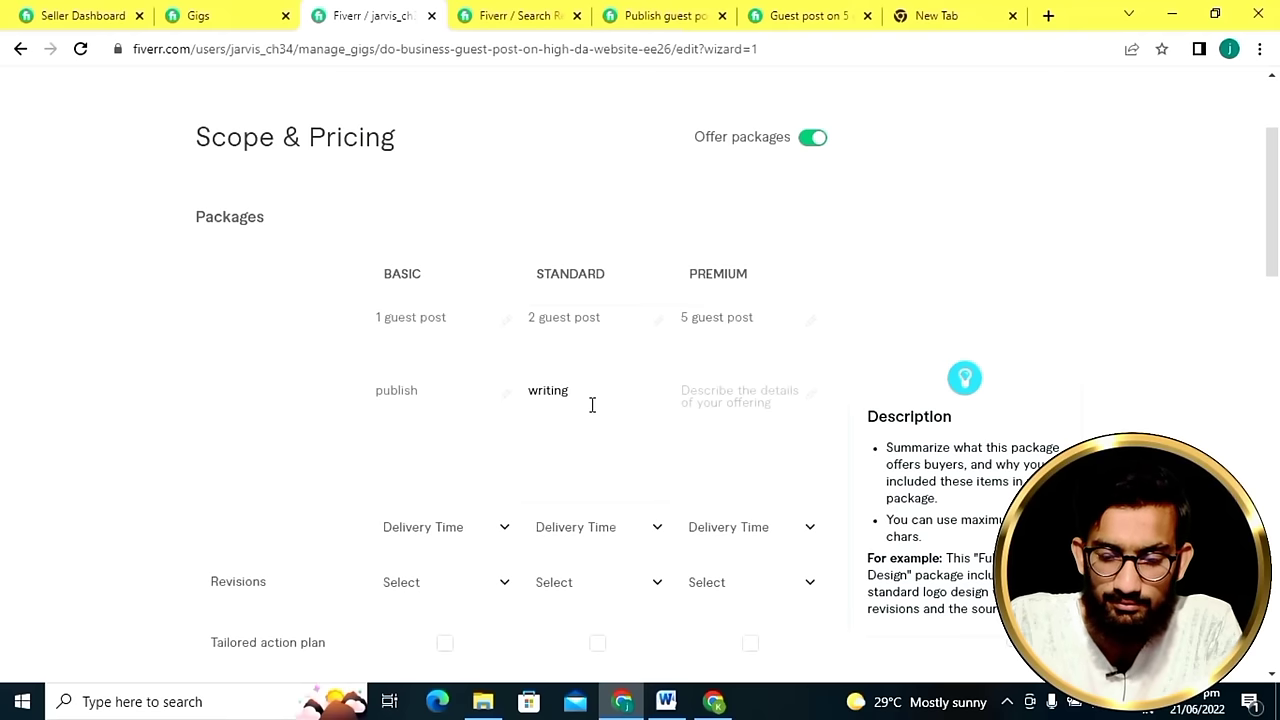
pyautogui.write(' + p')
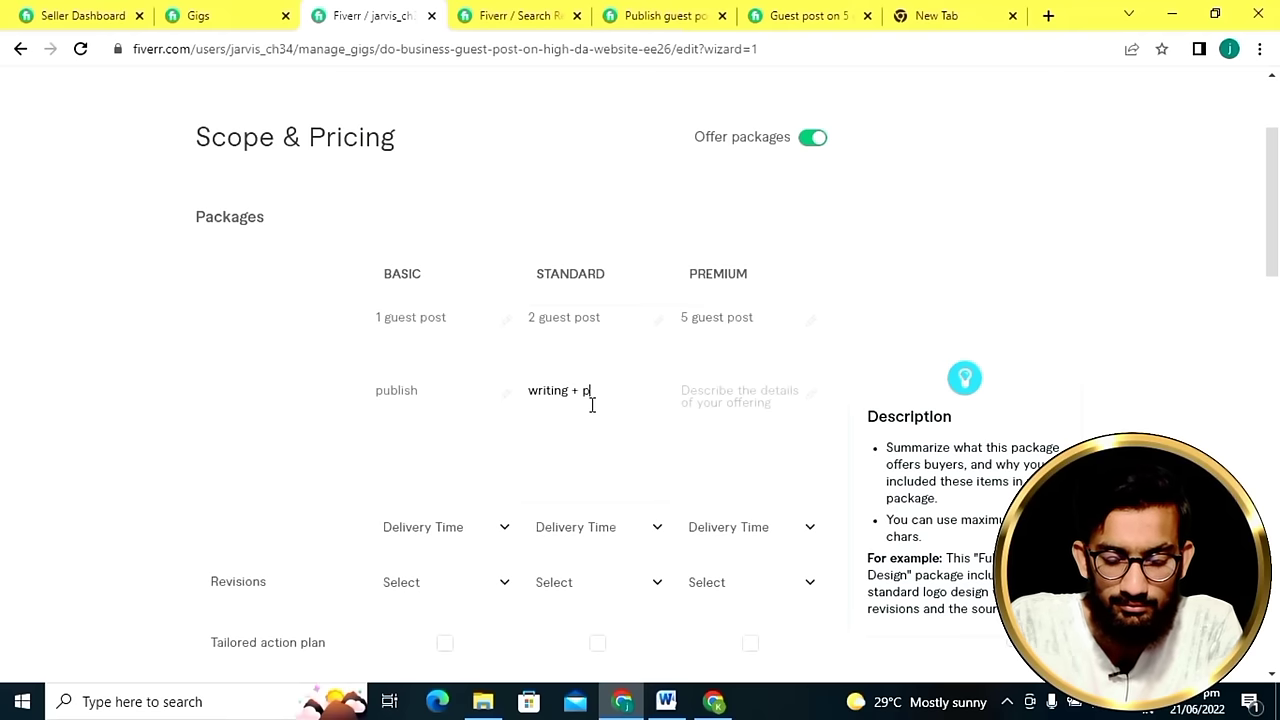
pyautogui.write('ublis')
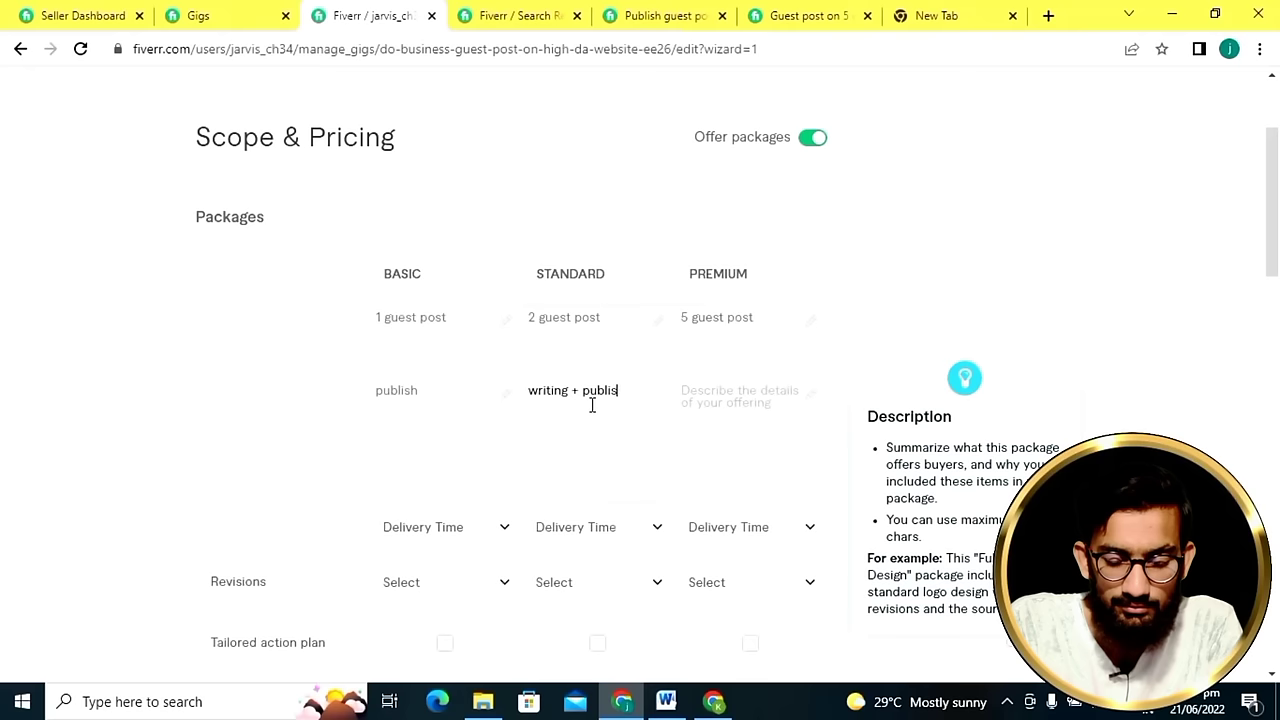
pyautogui.write('hing')
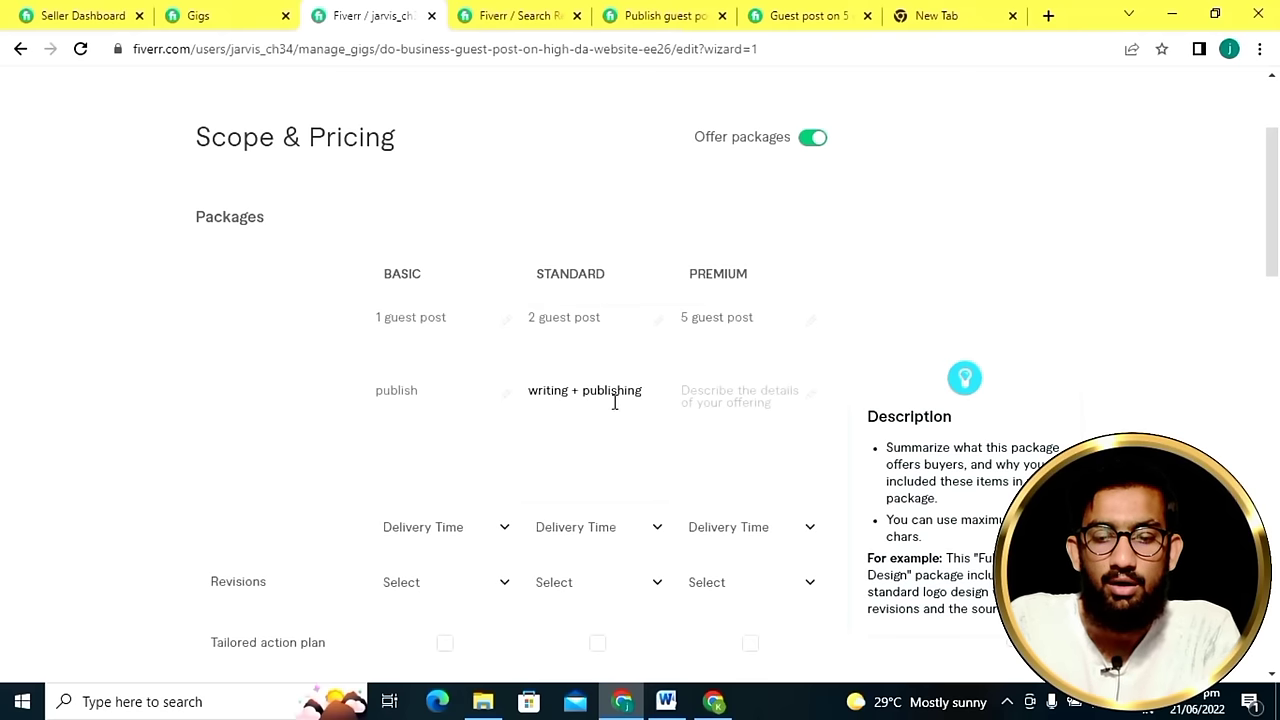
# Describe the Premium package's offering as "writing + publishing".
pyautogui.click(718, 401)
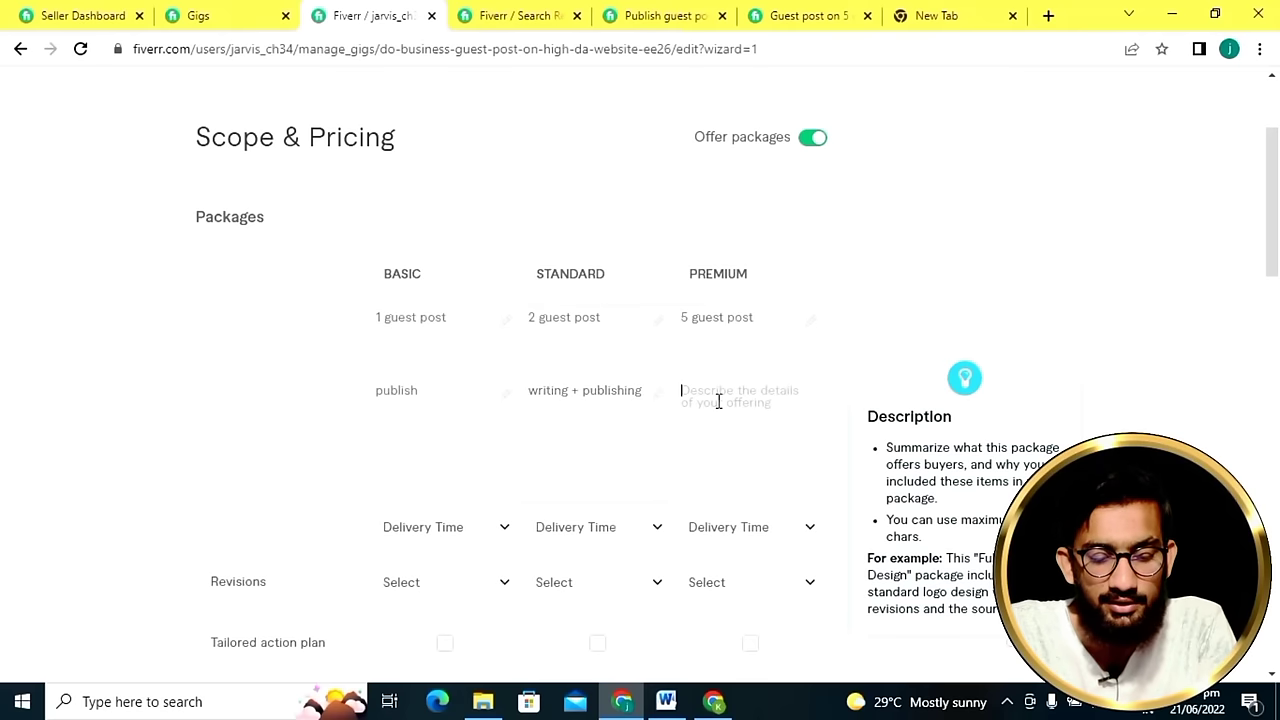
pyautogui.write('writi')
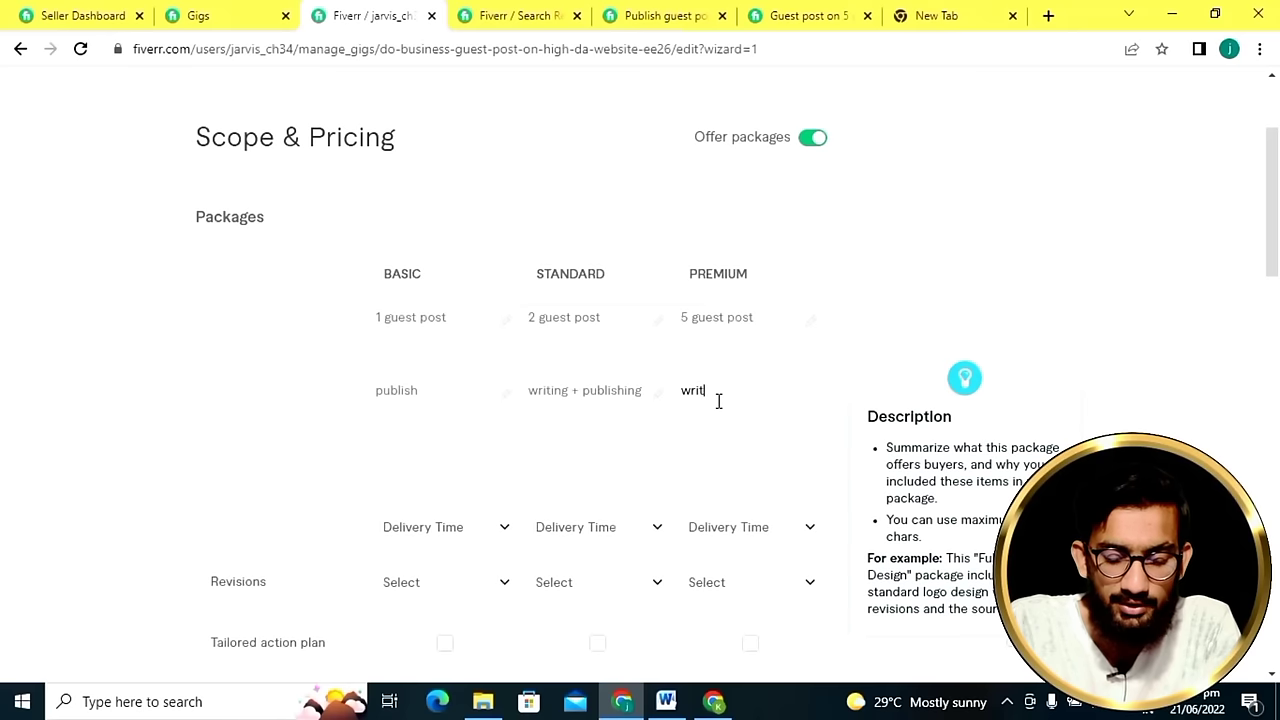
pyautogui.write('ng')
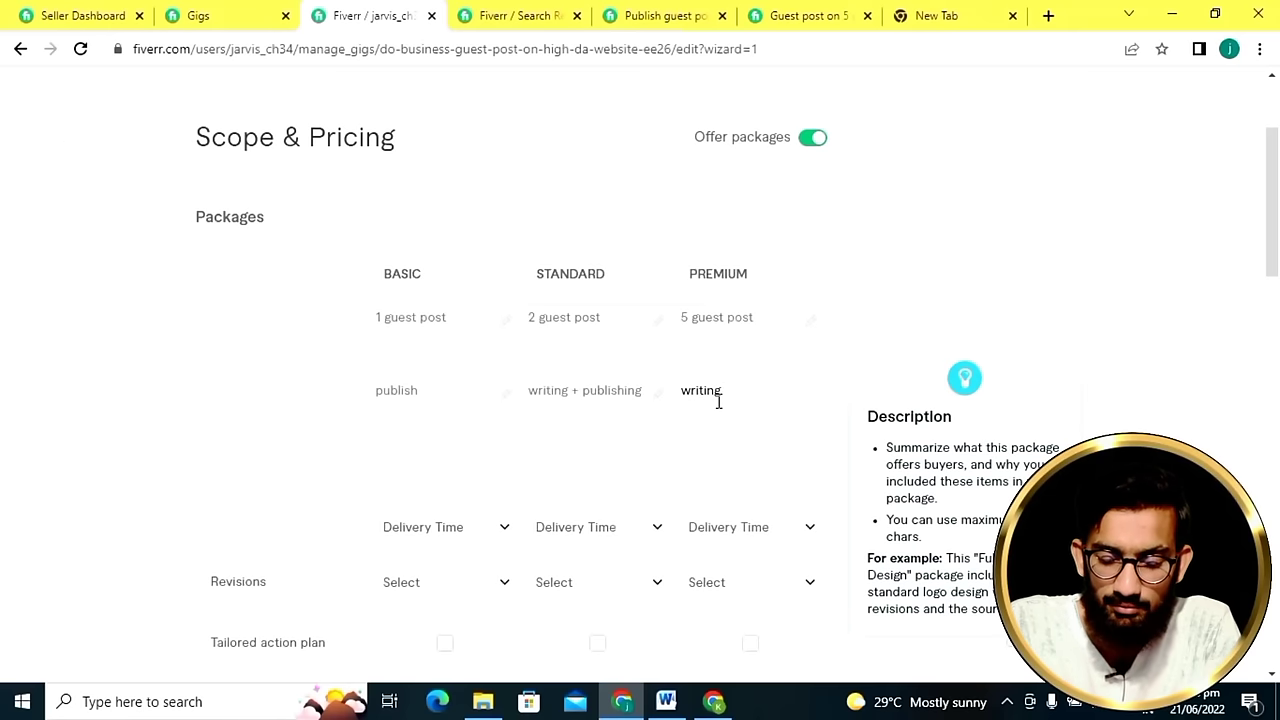
pyautogui.write(' + pu')
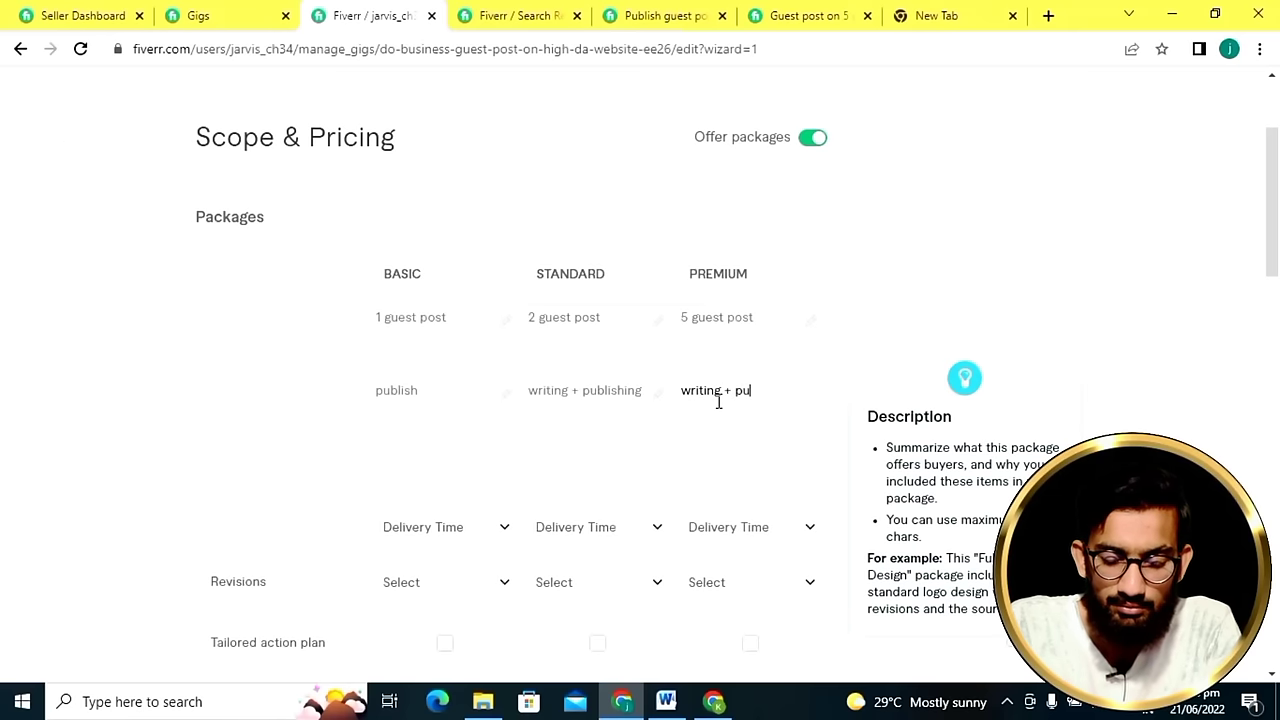
pyautogui.write('blishing')
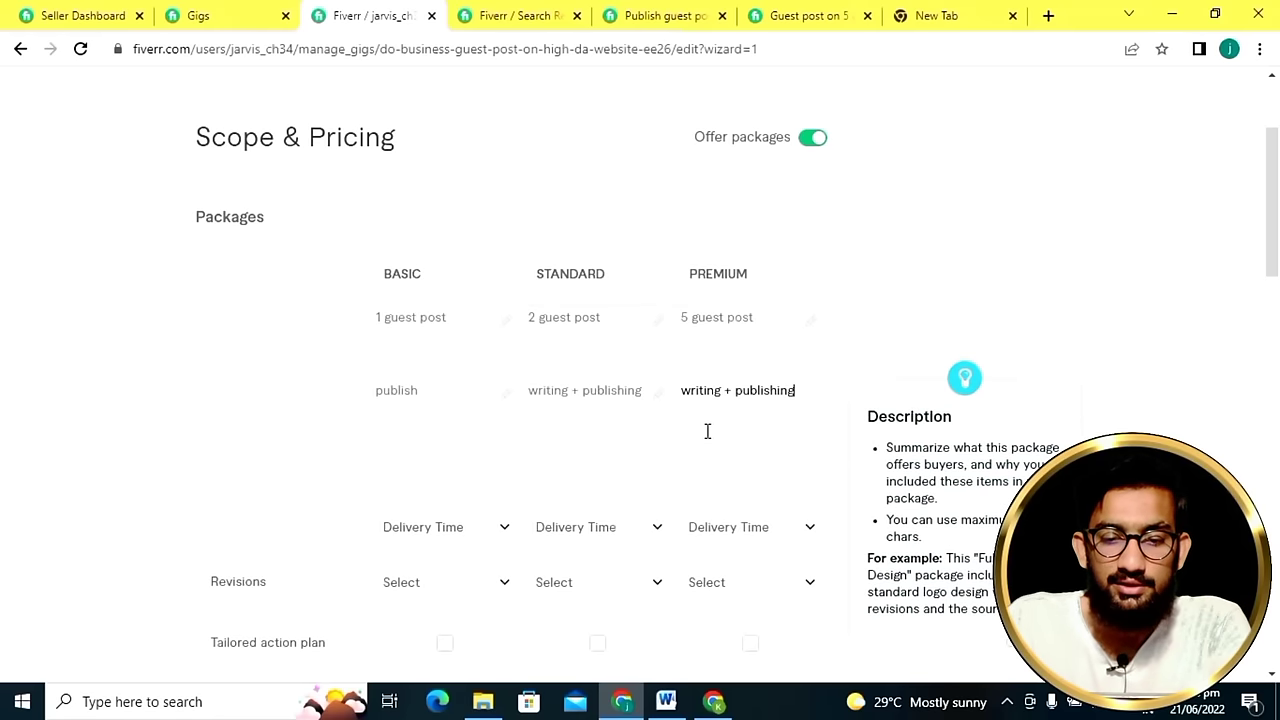
# Set the delivery time to 2 days for Basic, 3 days for Standard and 5 days for Premium.
pyautogui.scroll(-2, 707, 431)
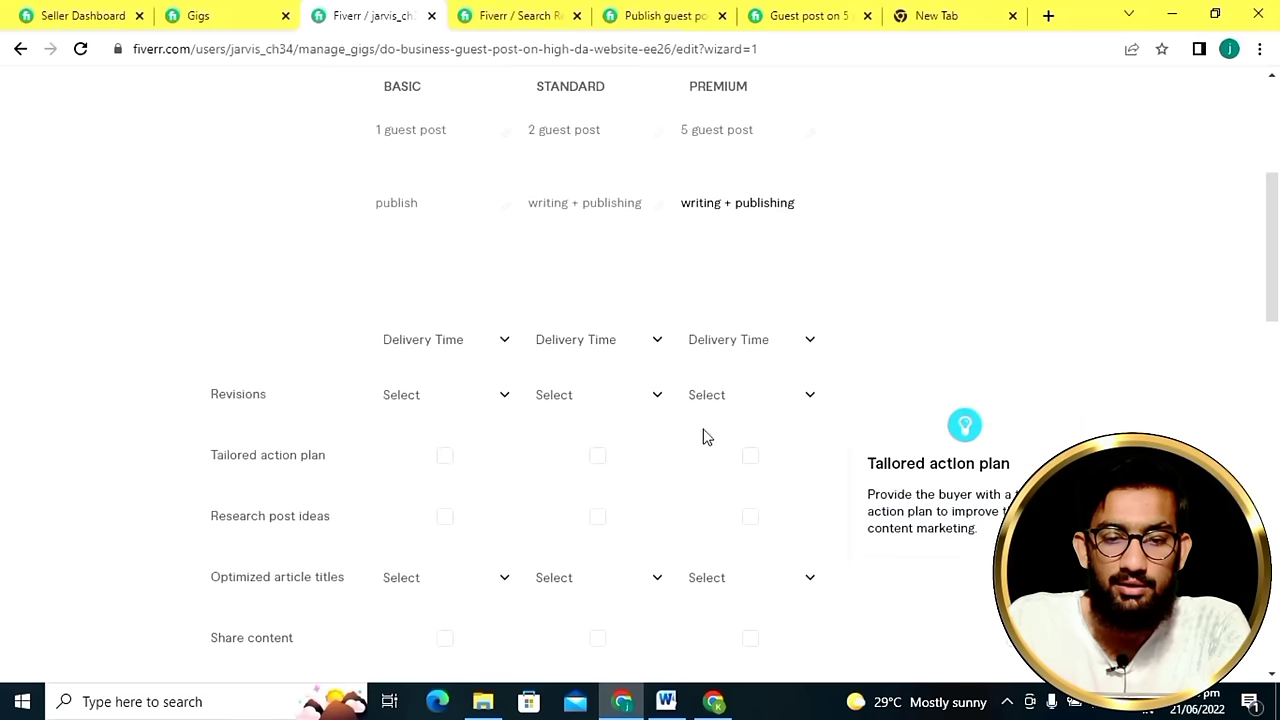
pyautogui.click(478, 350)
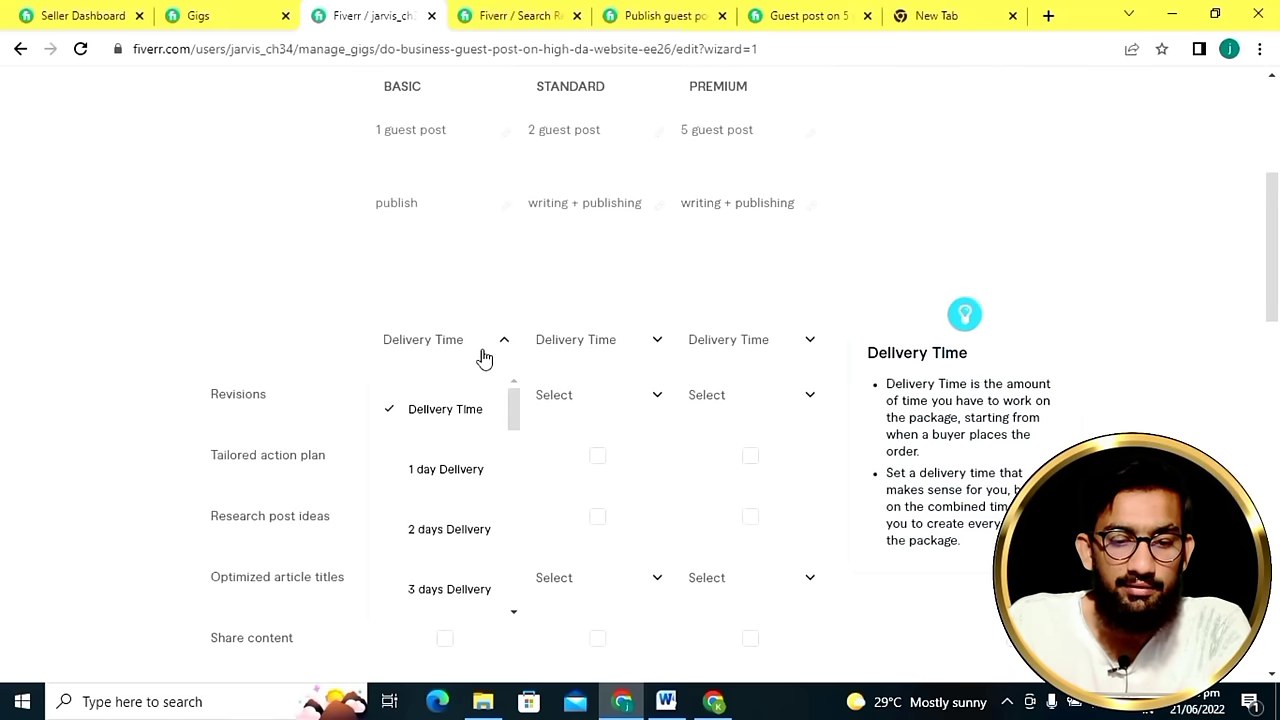
pyautogui.click(460, 530)
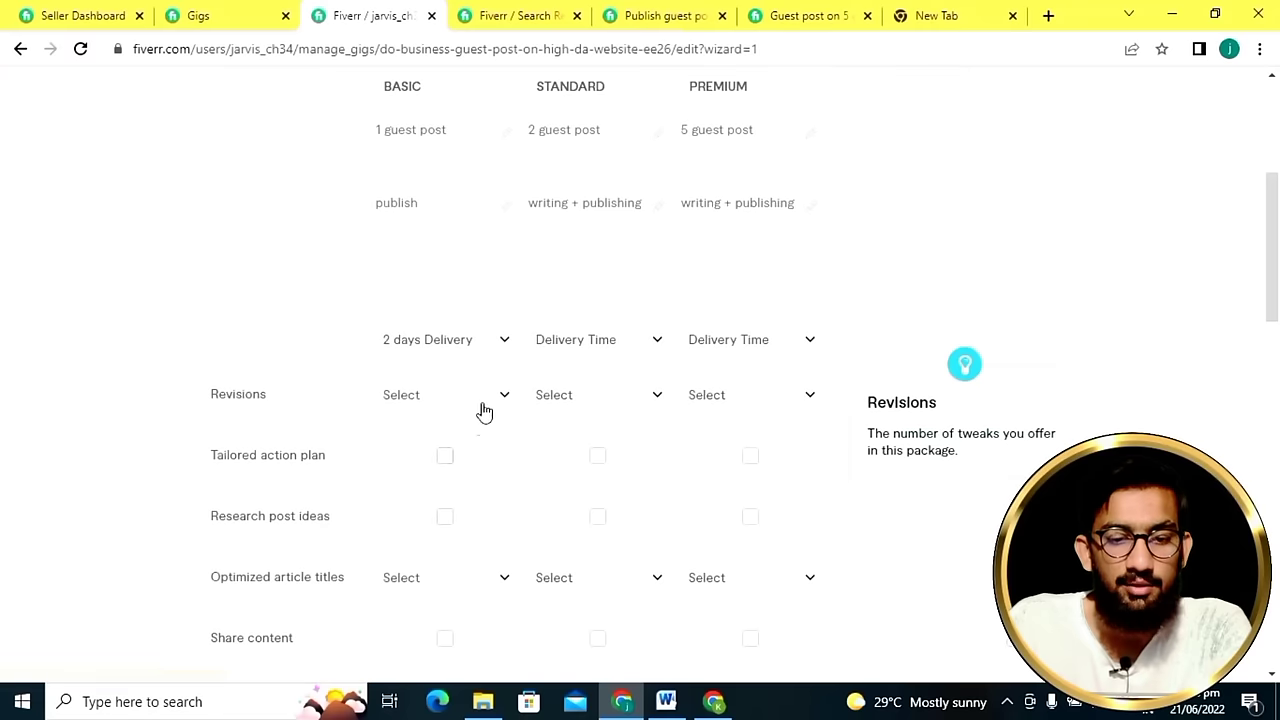
pyautogui.click(656, 345)
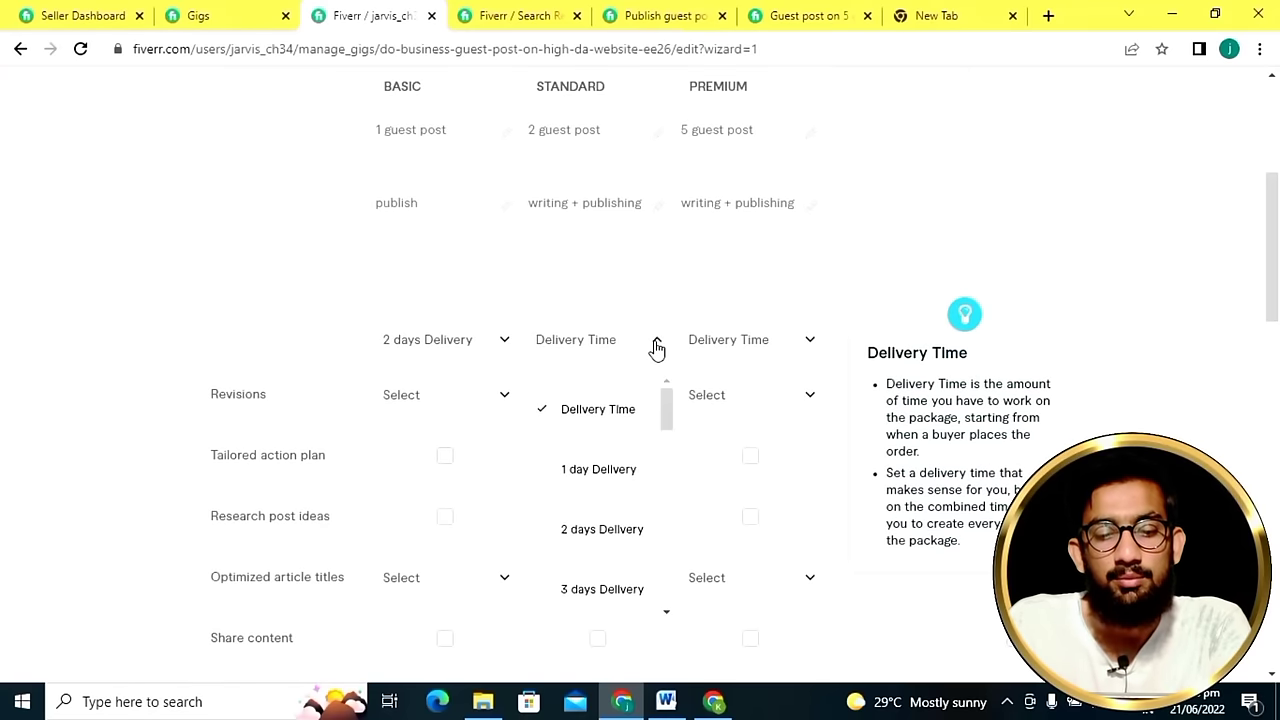
pyautogui.click(608, 592)
pyautogui.click(806, 339)
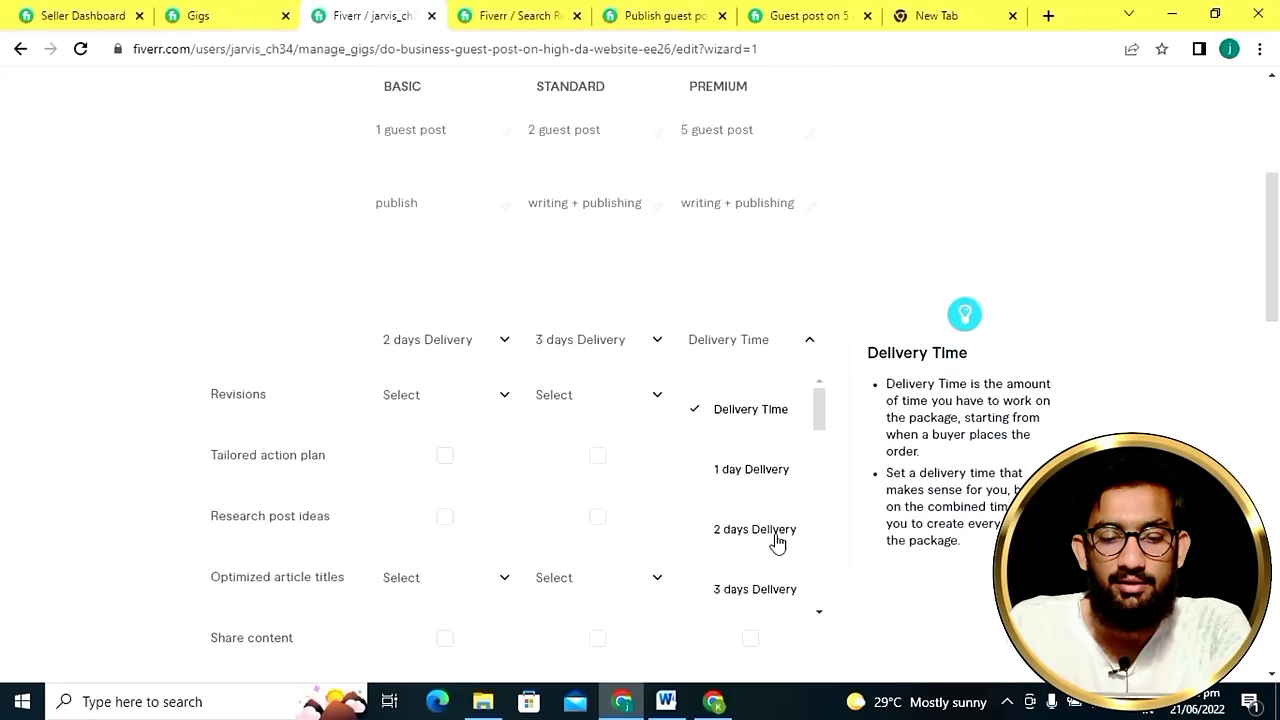
pyautogui.scroll(-2, 776, 541)
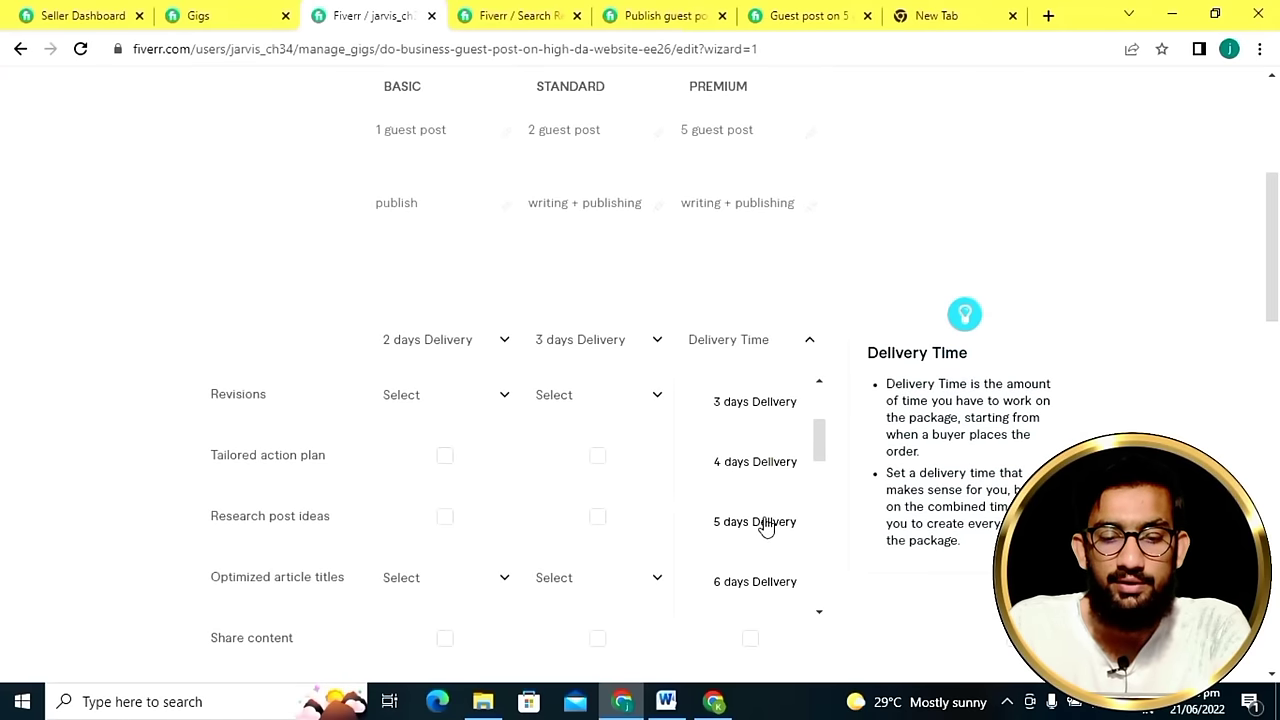
pyautogui.click(765, 522)
# Set the number of revisions to 0 for Basic, 1 for Standard and 2 for Premium.
pyautogui.scroll(-1, 700, 410)
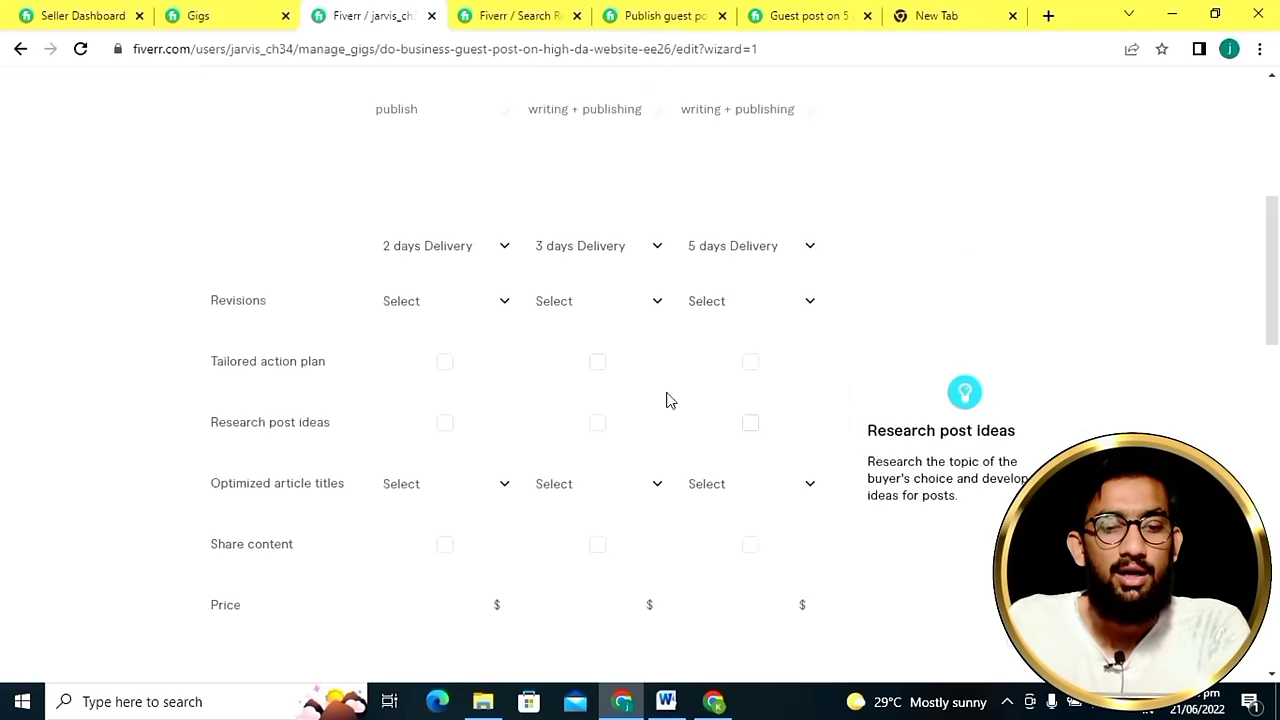
pyautogui.click(504, 310)
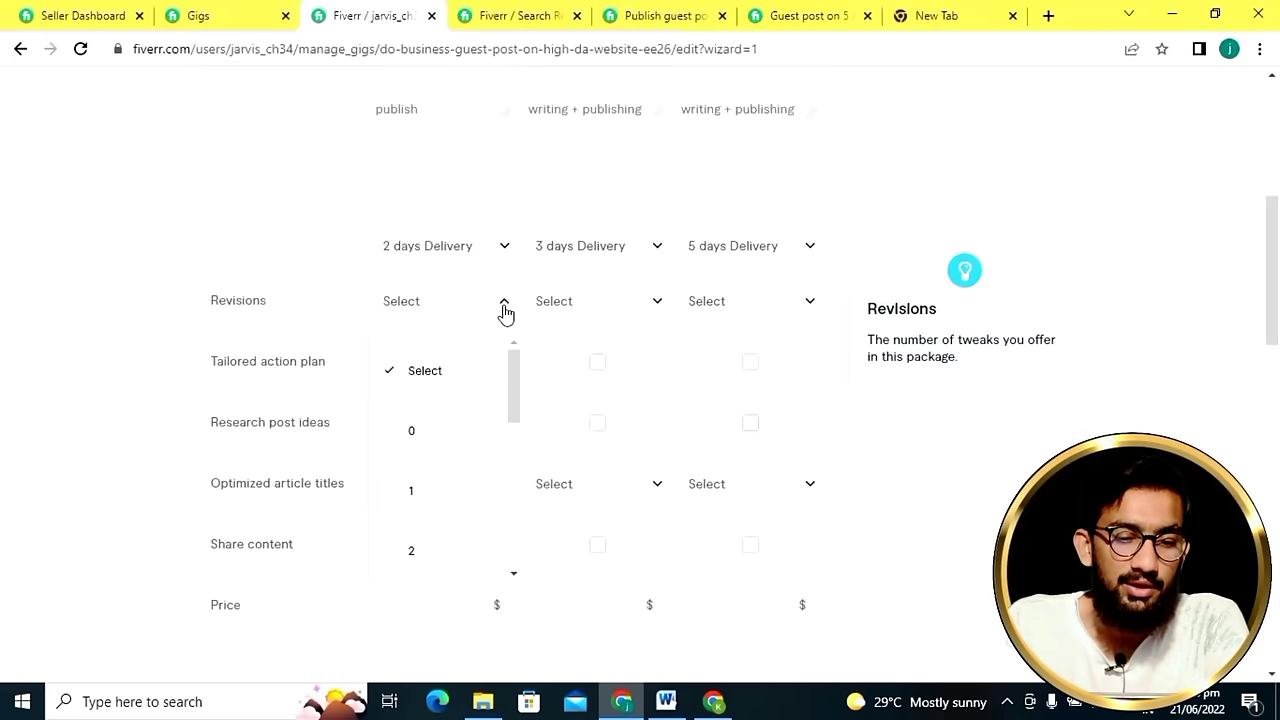
pyautogui.click(457, 430)
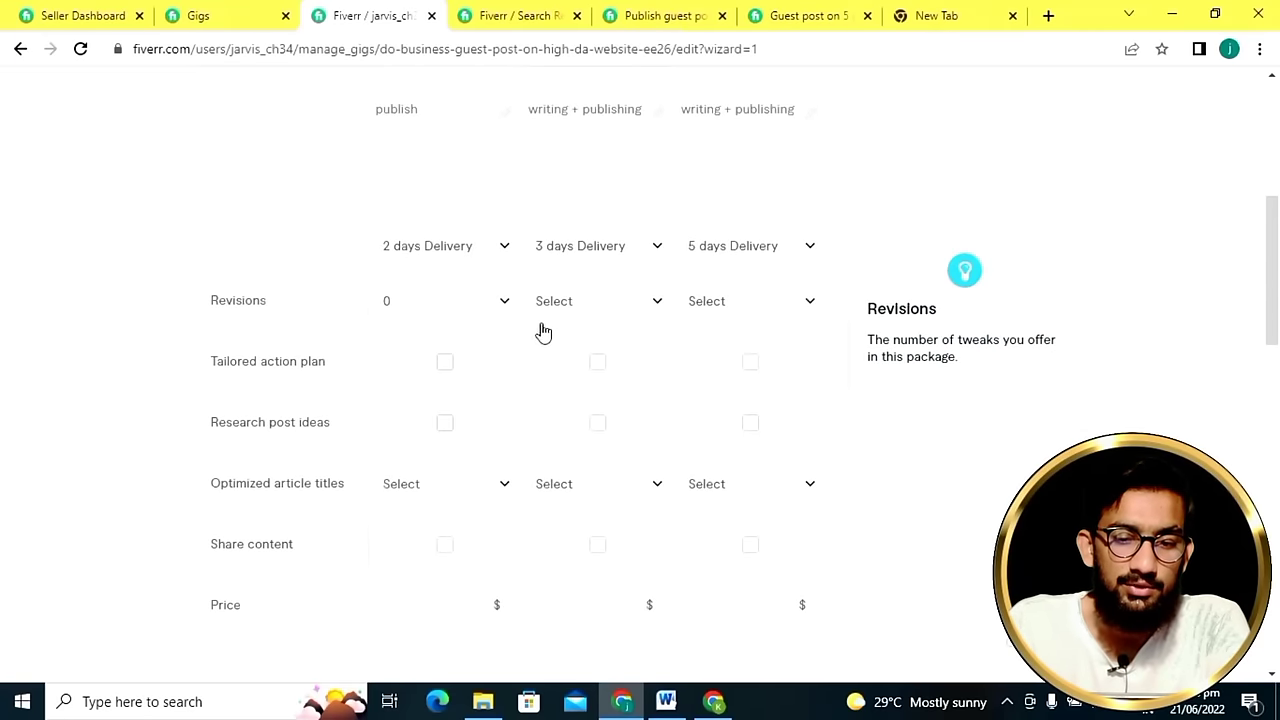
pyautogui.click(653, 305)
pyautogui.click(594, 492)
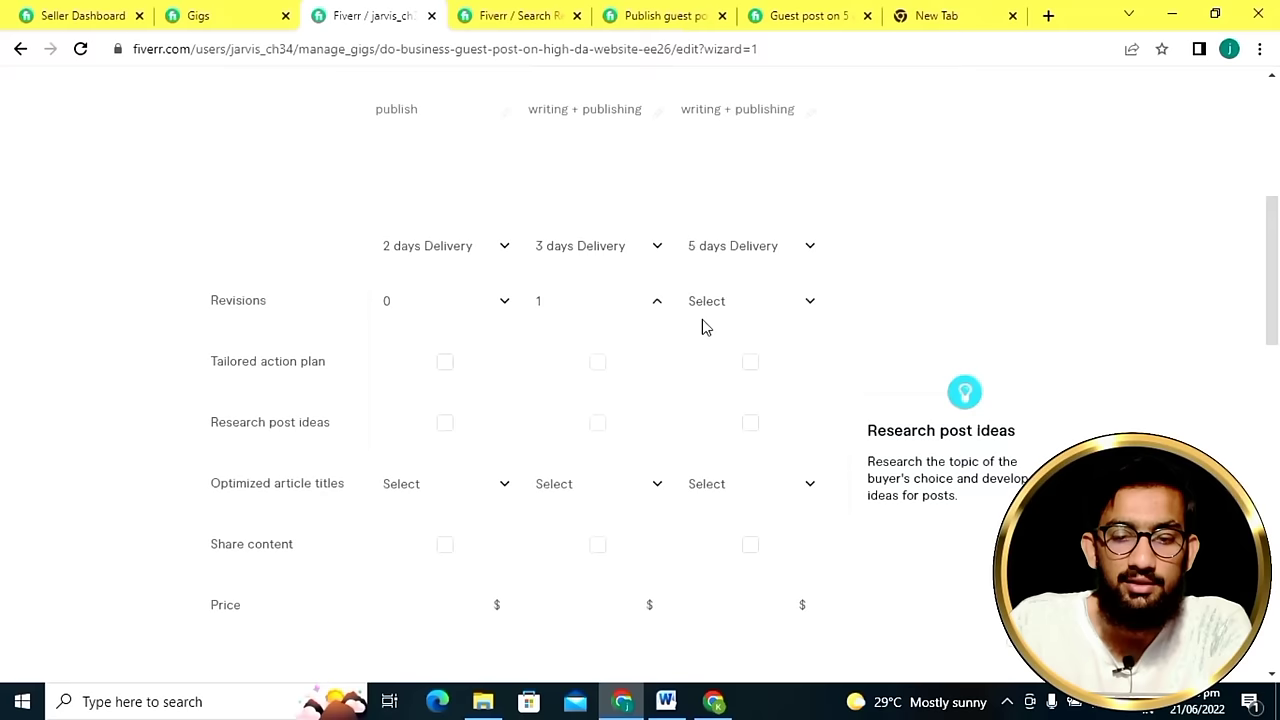
pyautogui.click(800, 305)
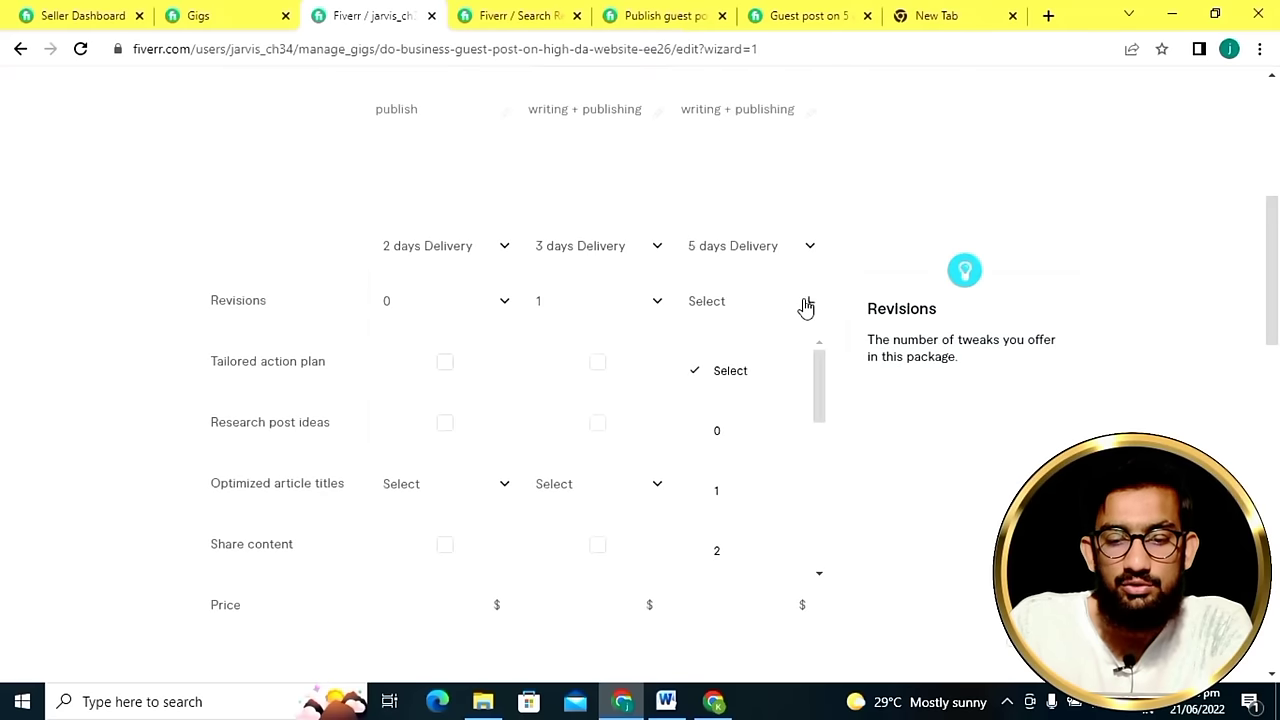
pyautogui.click(750, 554)
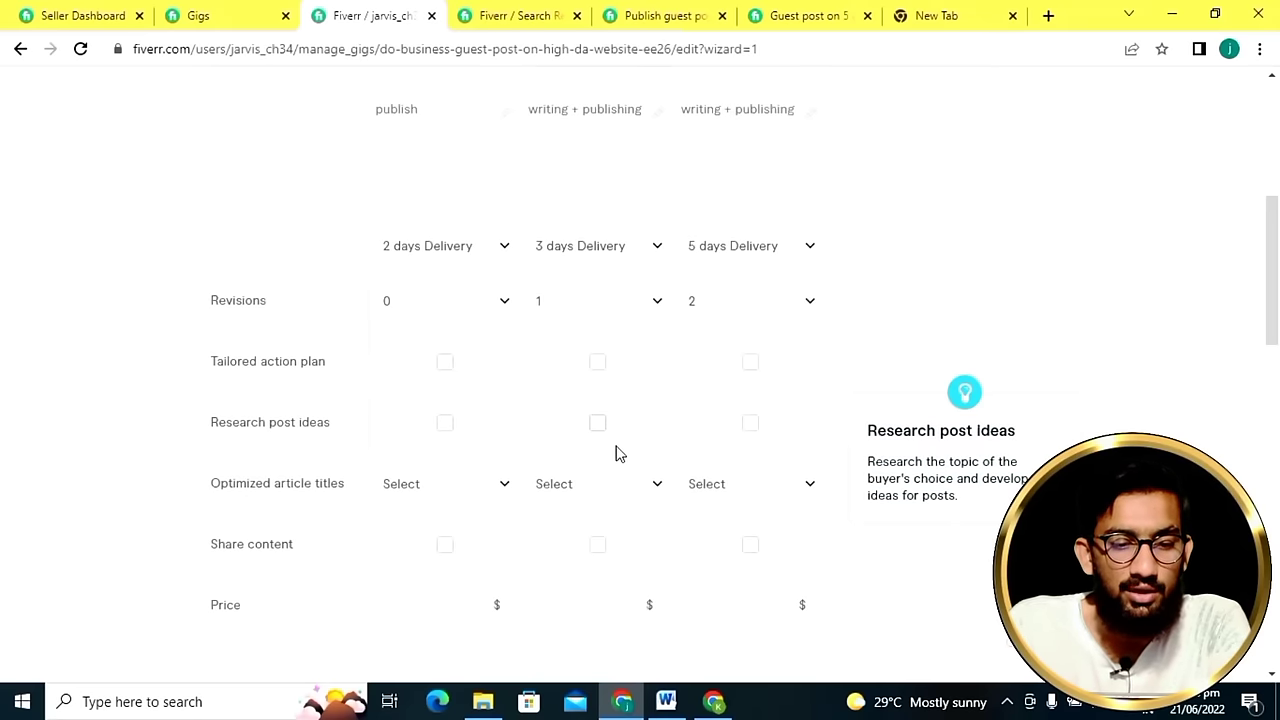
# Price the Basic package at $15, the Standard package at $40 and the Premium package at $100.
pyautogui.scroll(-2, 618, 453)
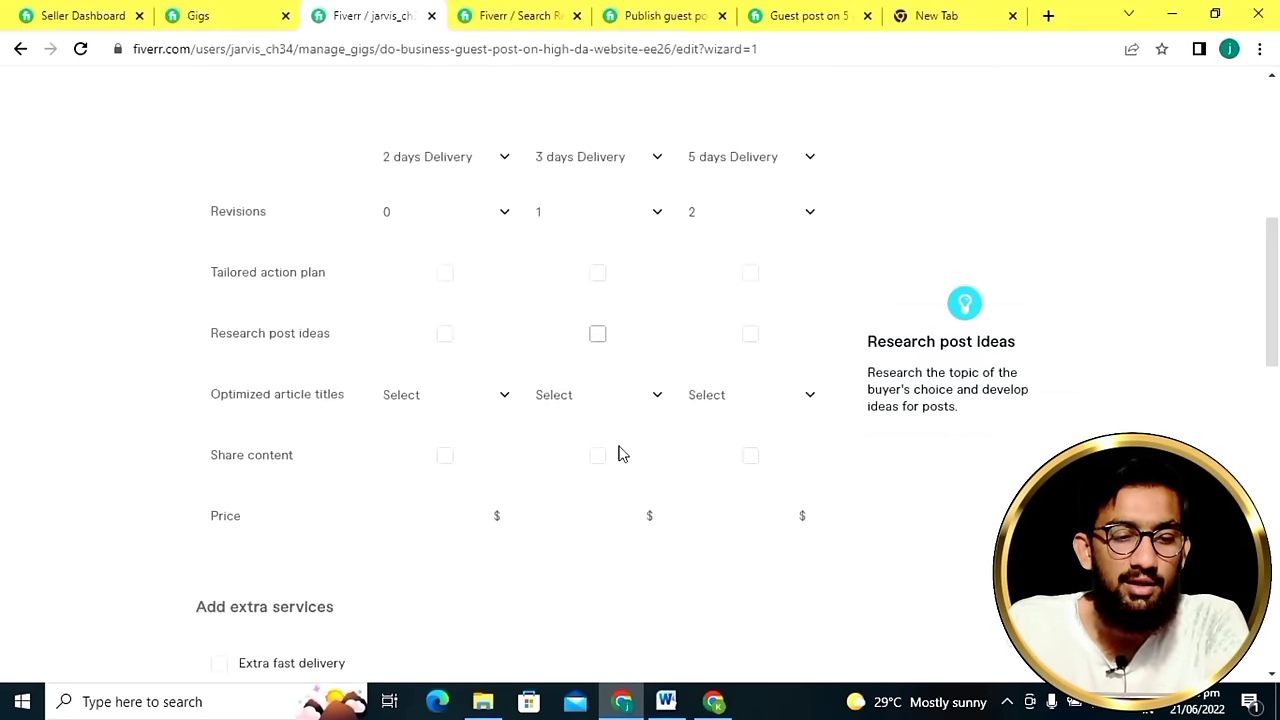
pyautogui.click(445, 418)
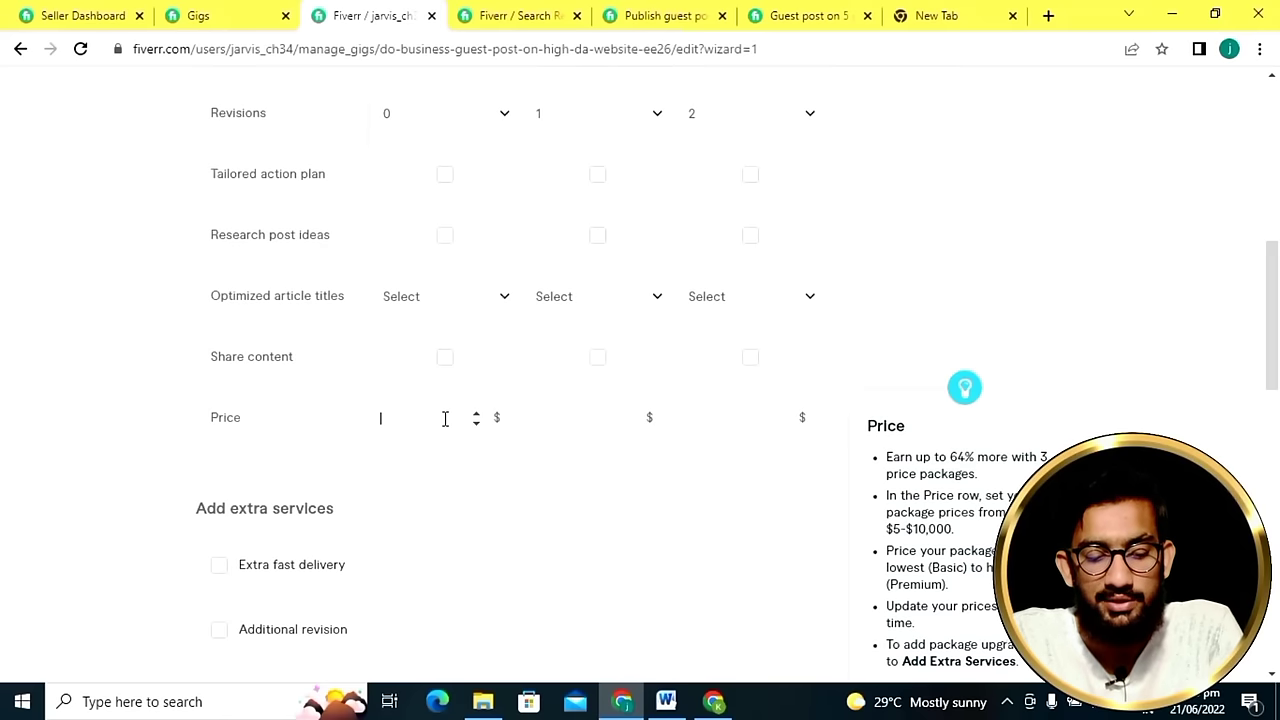
pyautogui.write('15')
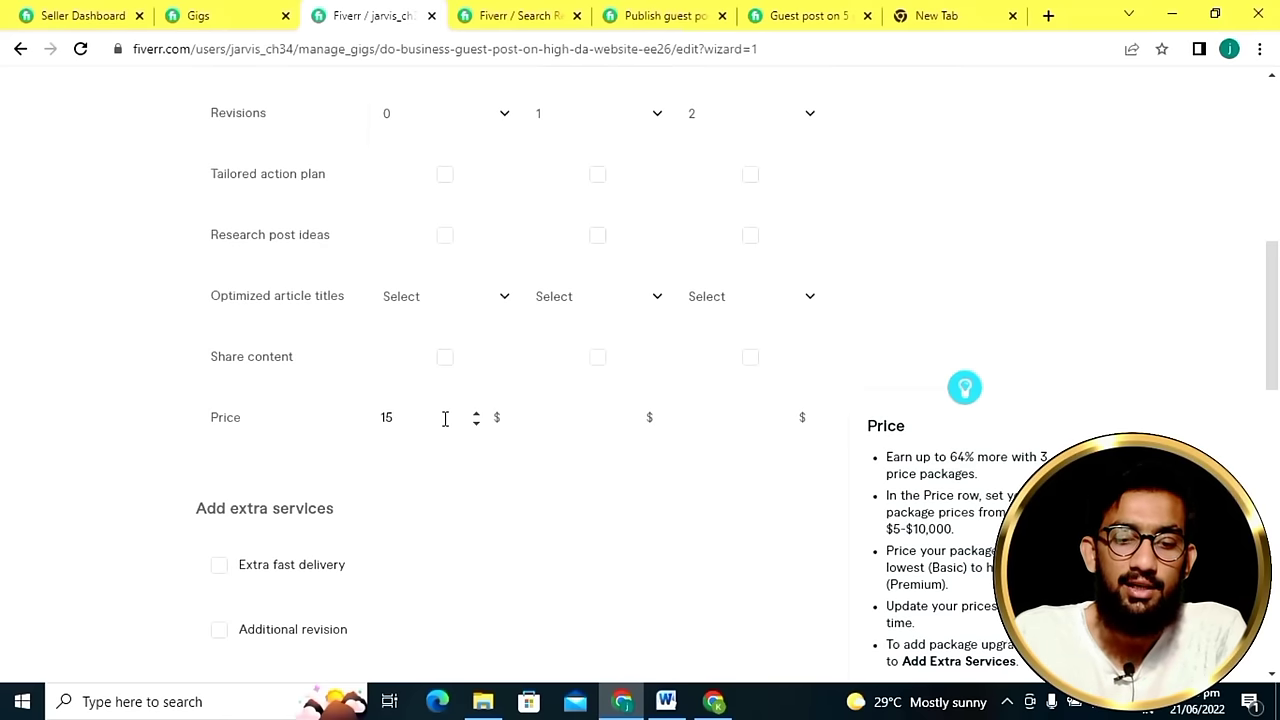
pyautogui.click(569, 420)
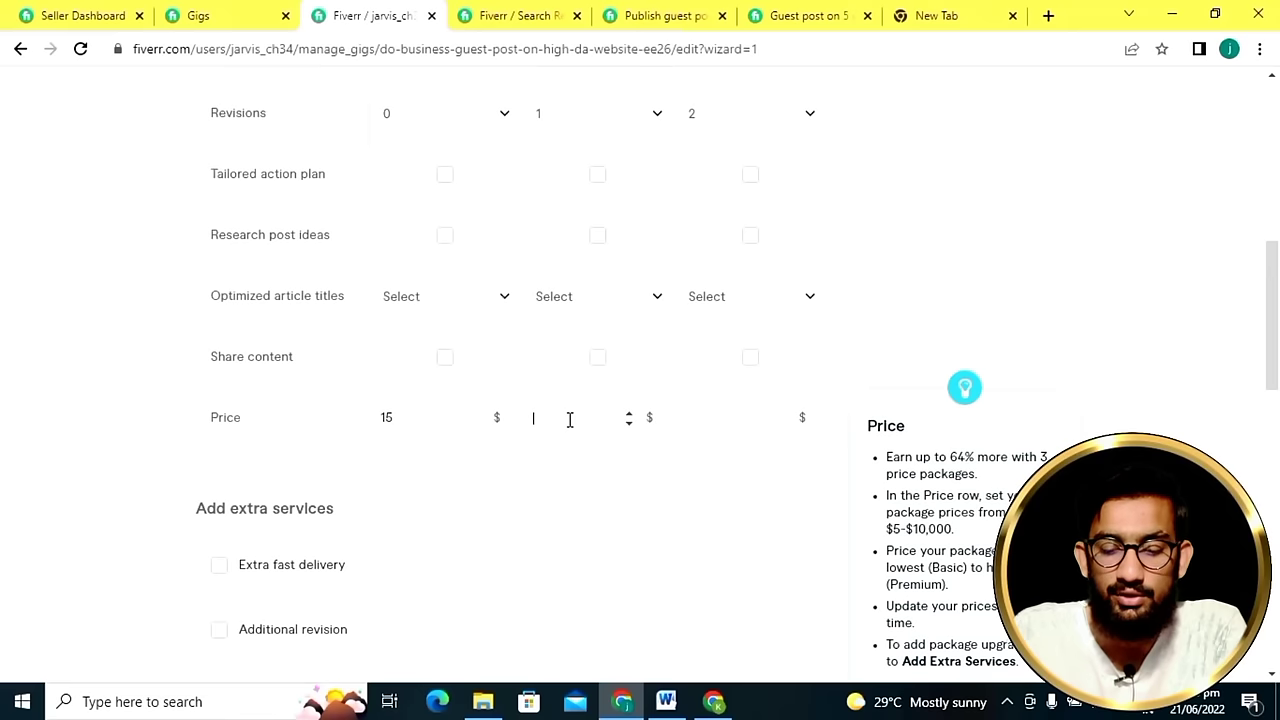
pyautogui.write('40')
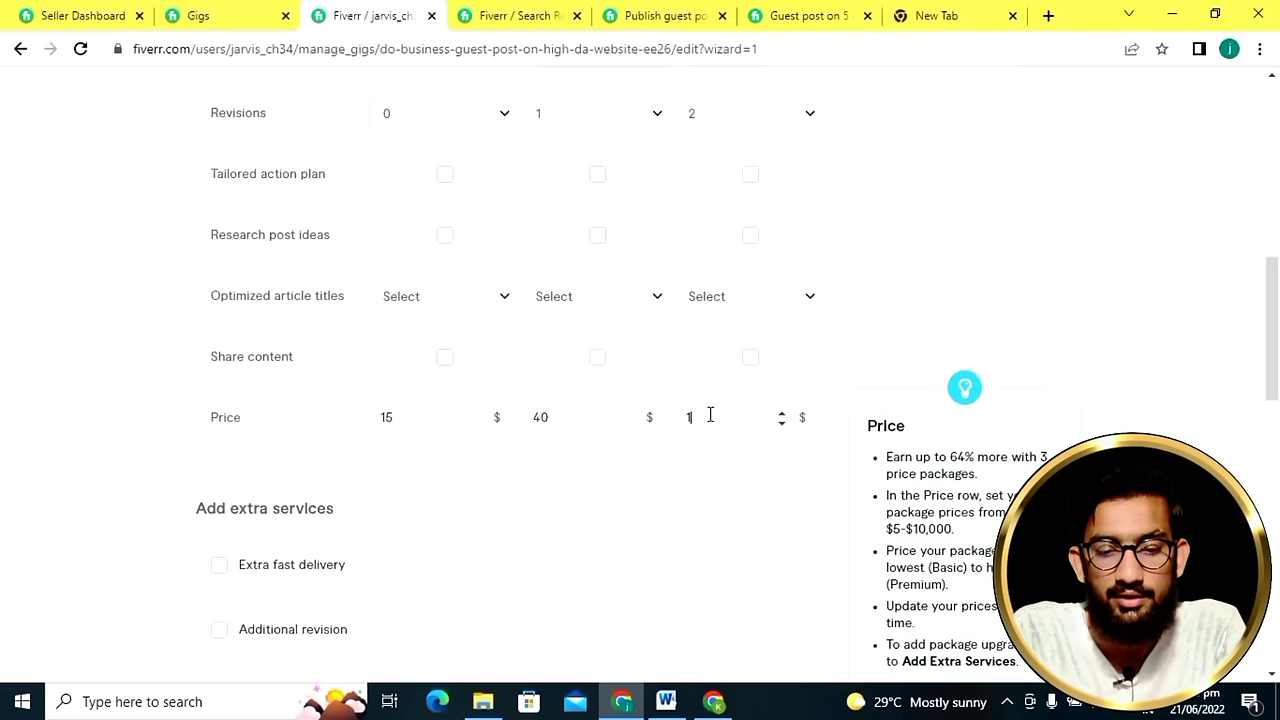
pyautogui.write('1000')
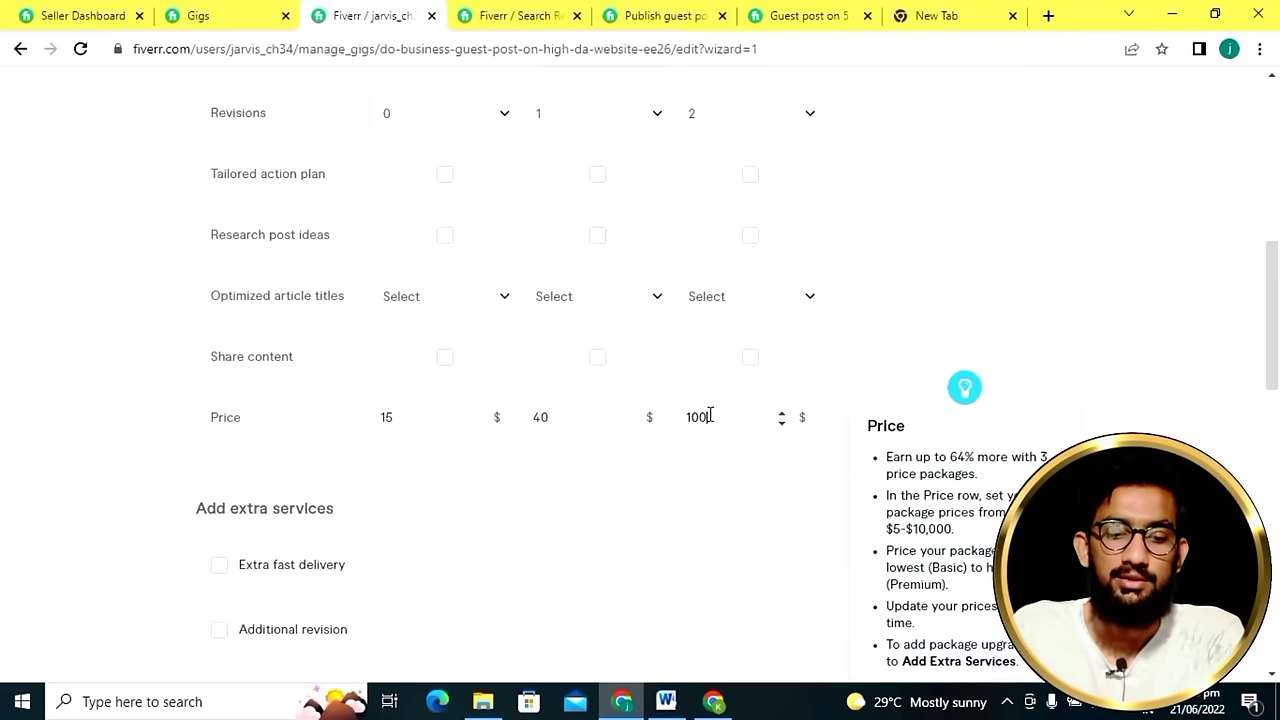
pyautogui.press('BackSpace')
pyautogui.scroll(-1, 642, 527)
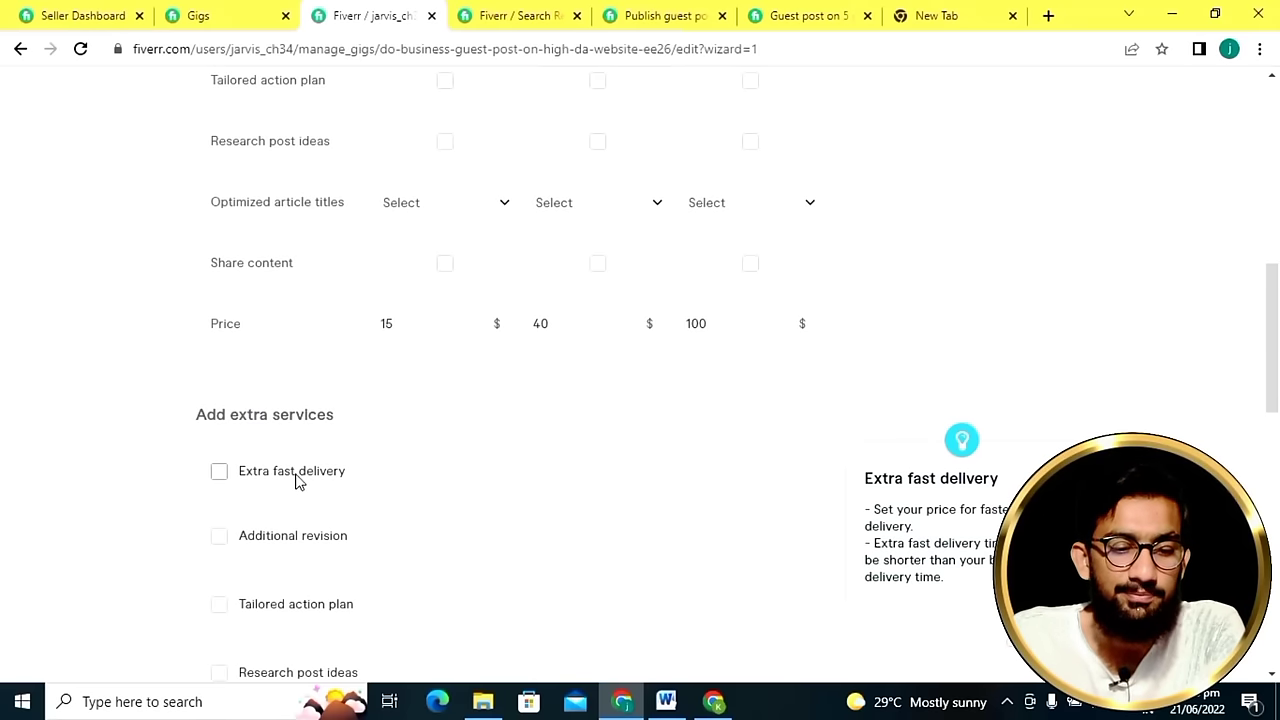
# Offer extra fast delivery and set the Basic package to 1 day for an extra $5.
pyautogui.click(297, 482)
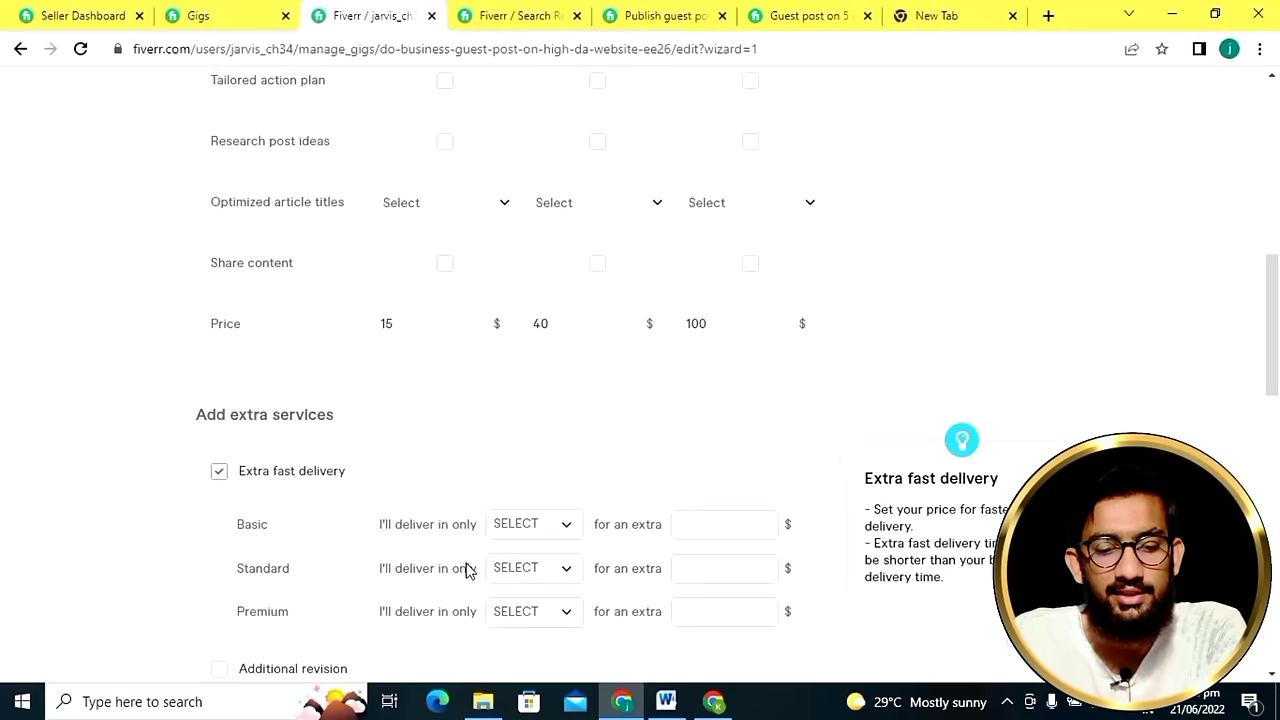
pyautogui.click(566, 529)
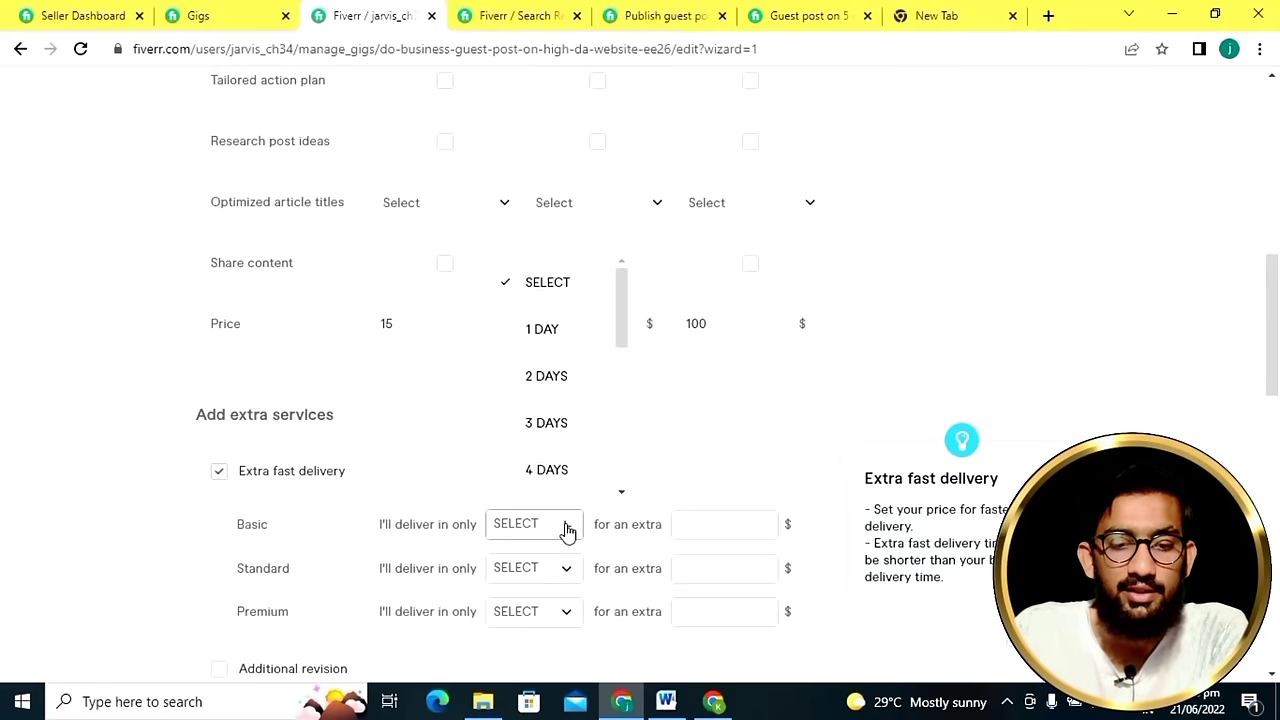
pyautogui.click(542, 329)
pyautogui.click(725, 529)
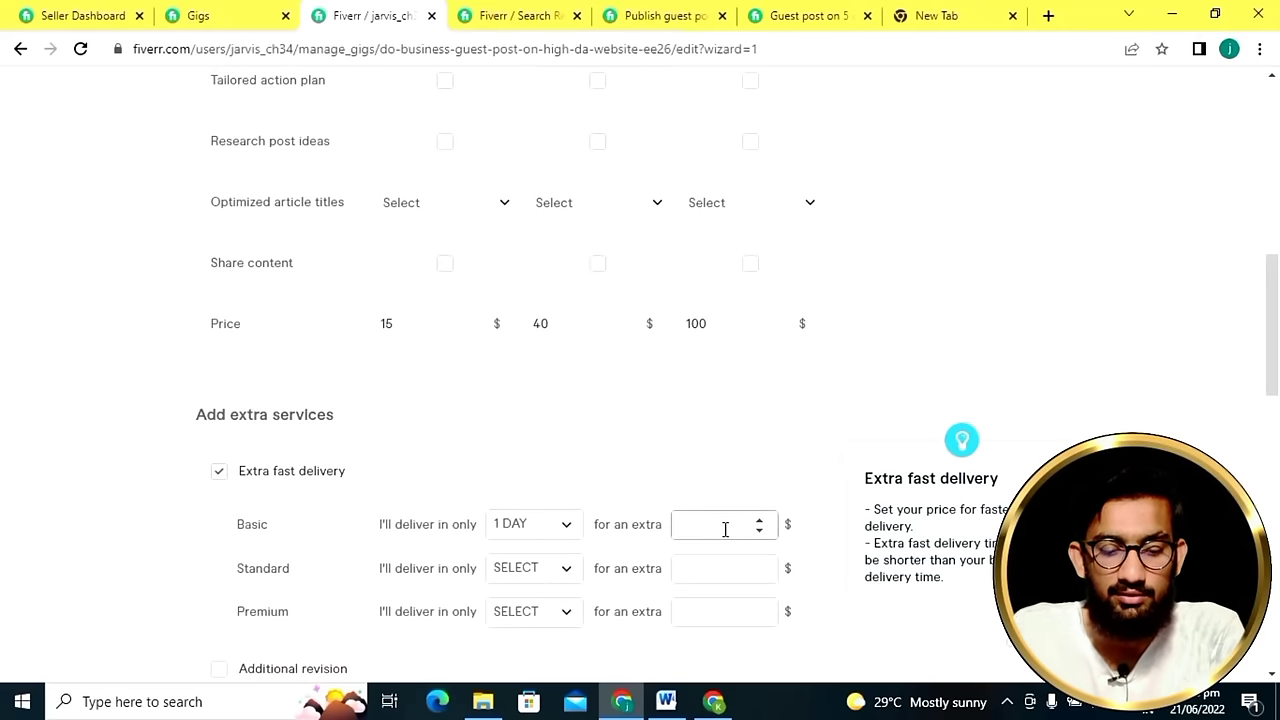
pyautogui.write('5')
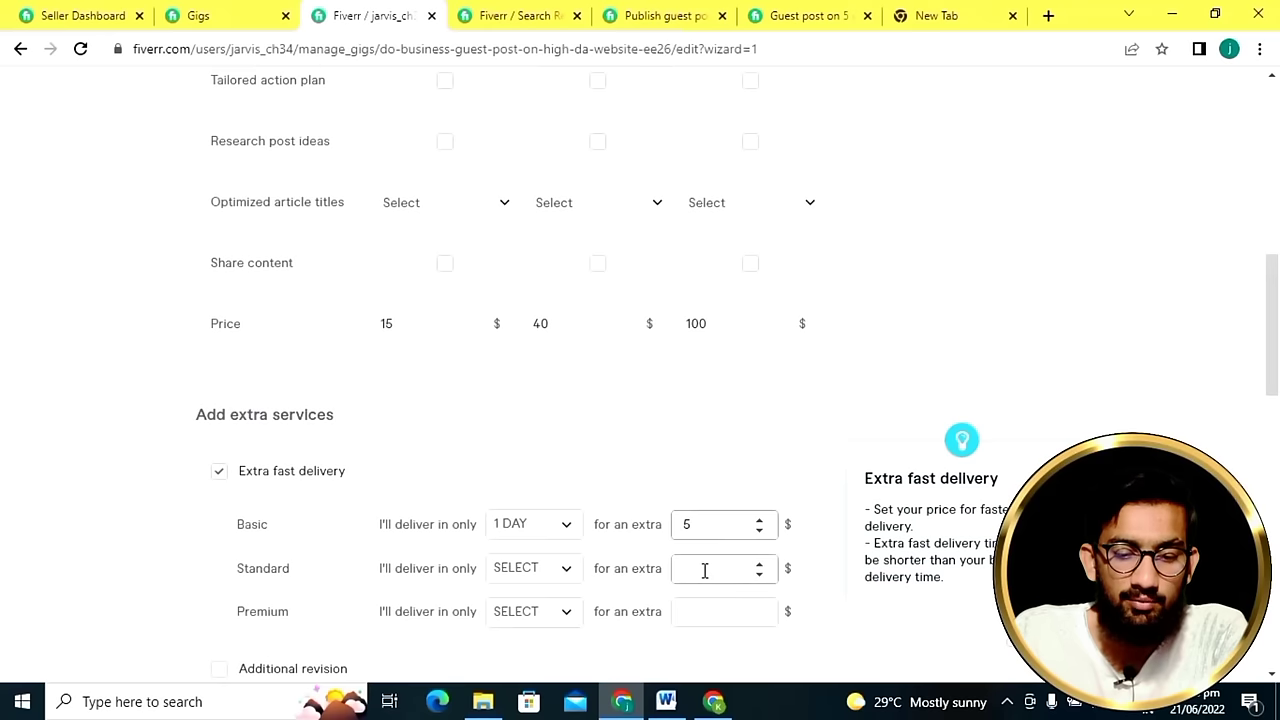
# Set the Standard package's extra fast delivery to 1 day for an extra $15.
pyautogui.click(566, 571)
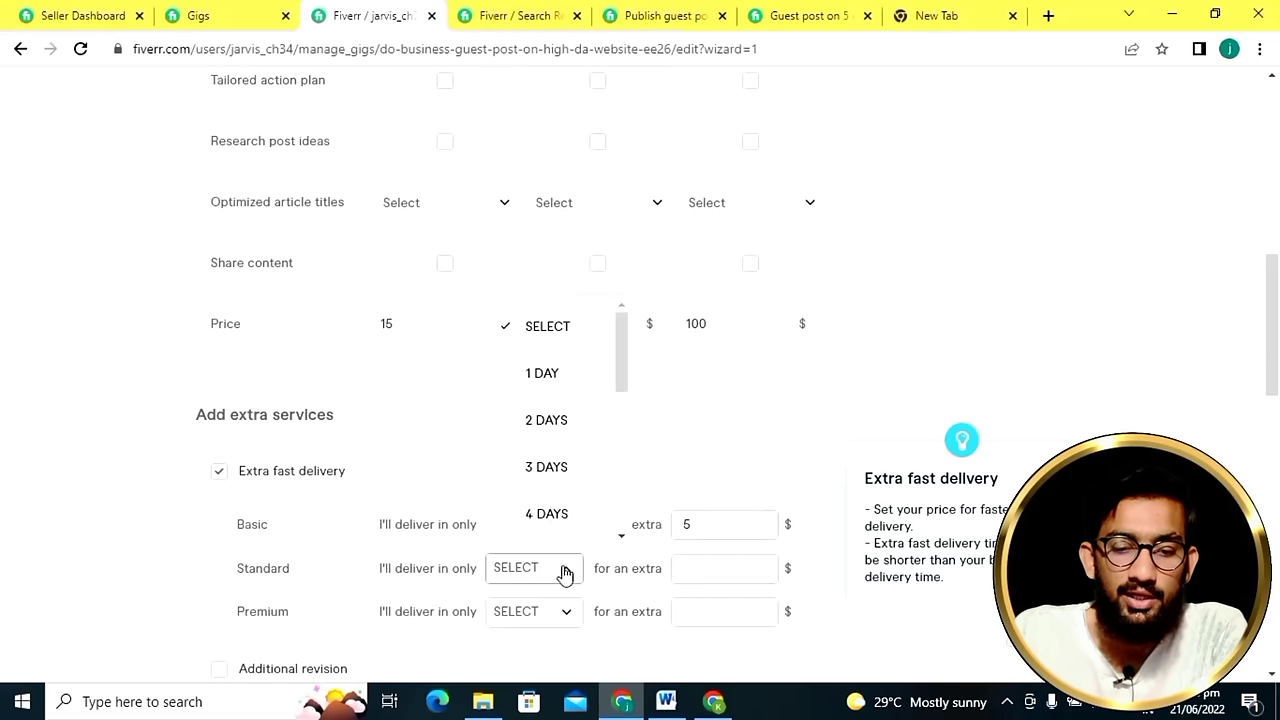
pyautogui.click(557, 386)
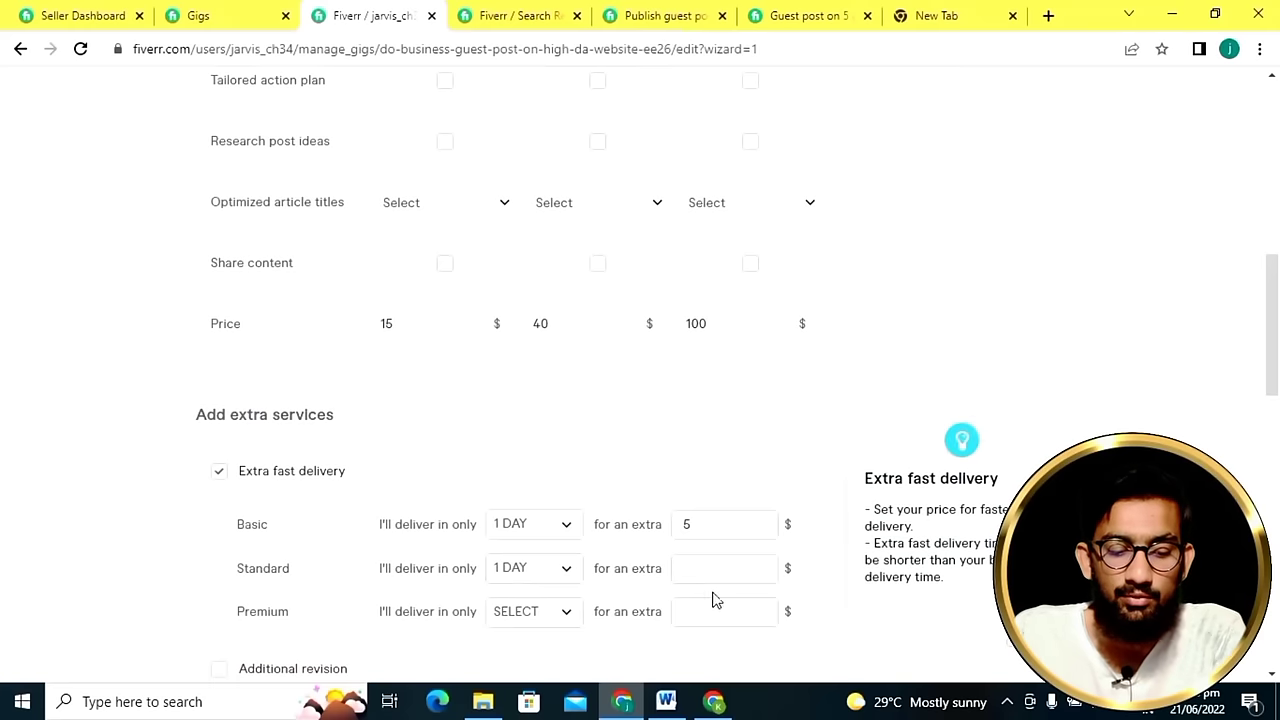
pyautogui.click(717, 569)
pyautogui.write('1')
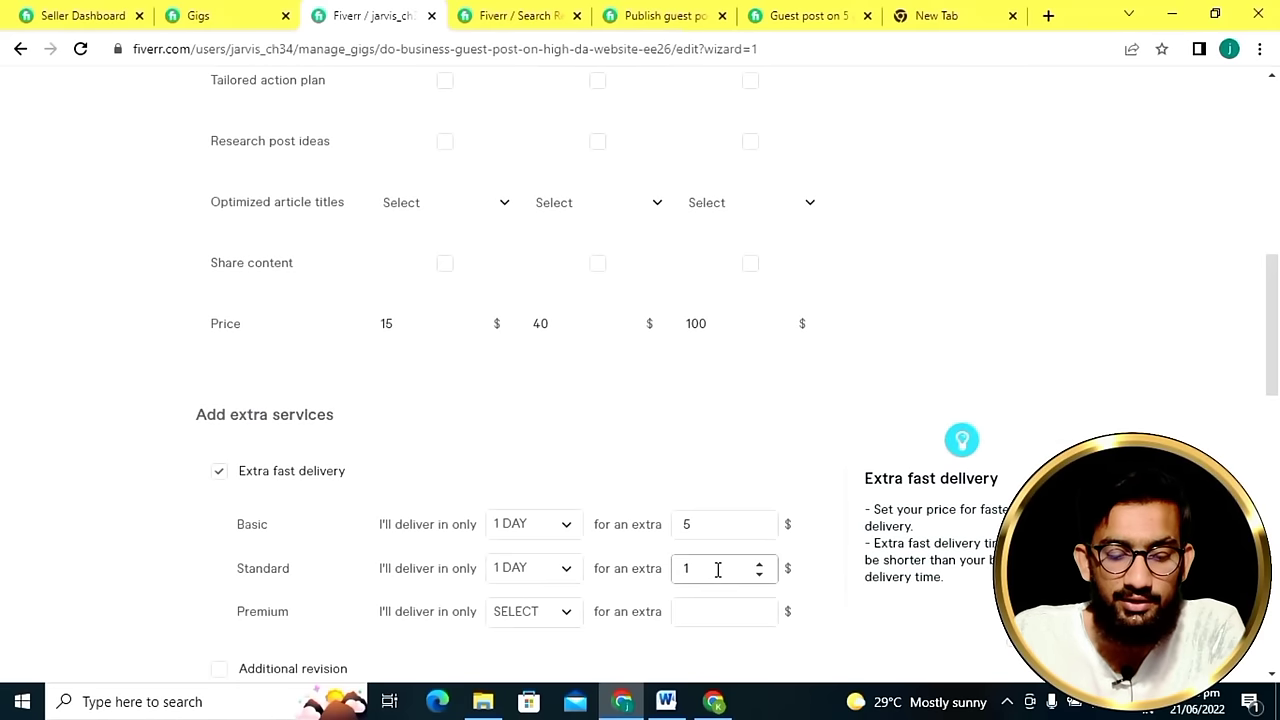
pyautogui.write('5')
# Set the Premium package's extra fast delivery to 3 days for an extra $25.
pyautogui.scroll(-1, 660, 550)
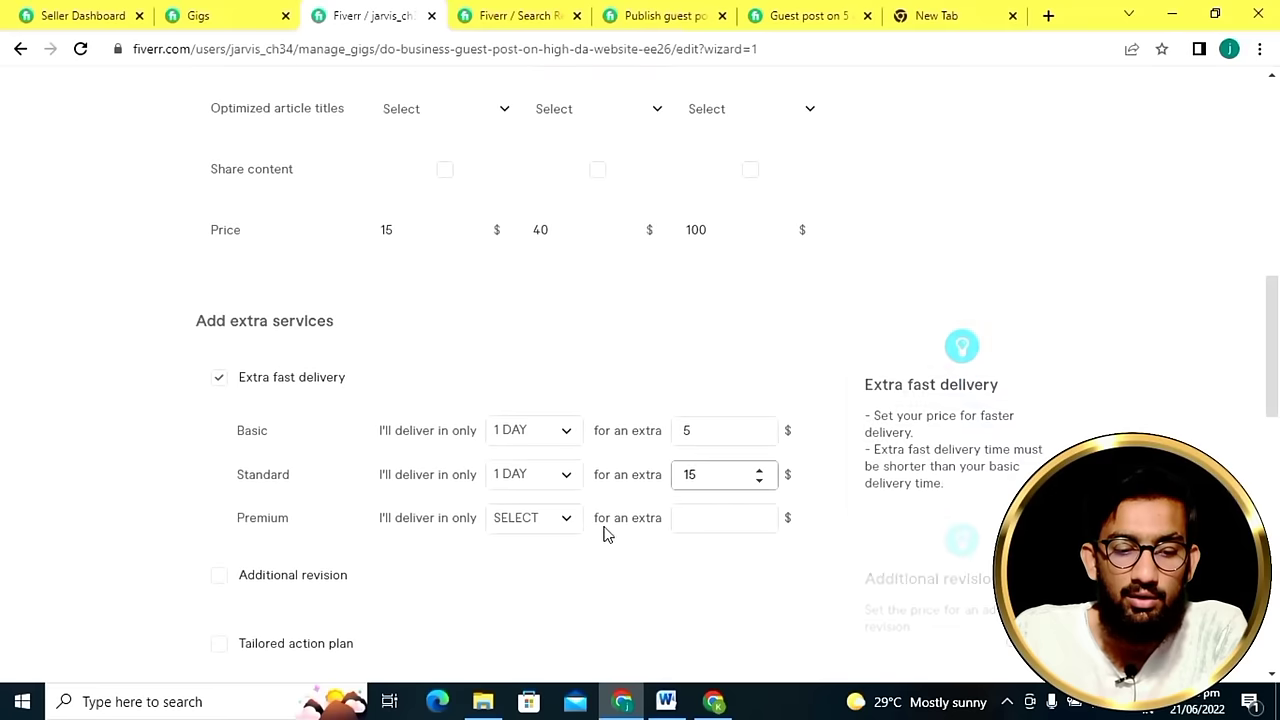
pyautogui.click(567, 527)
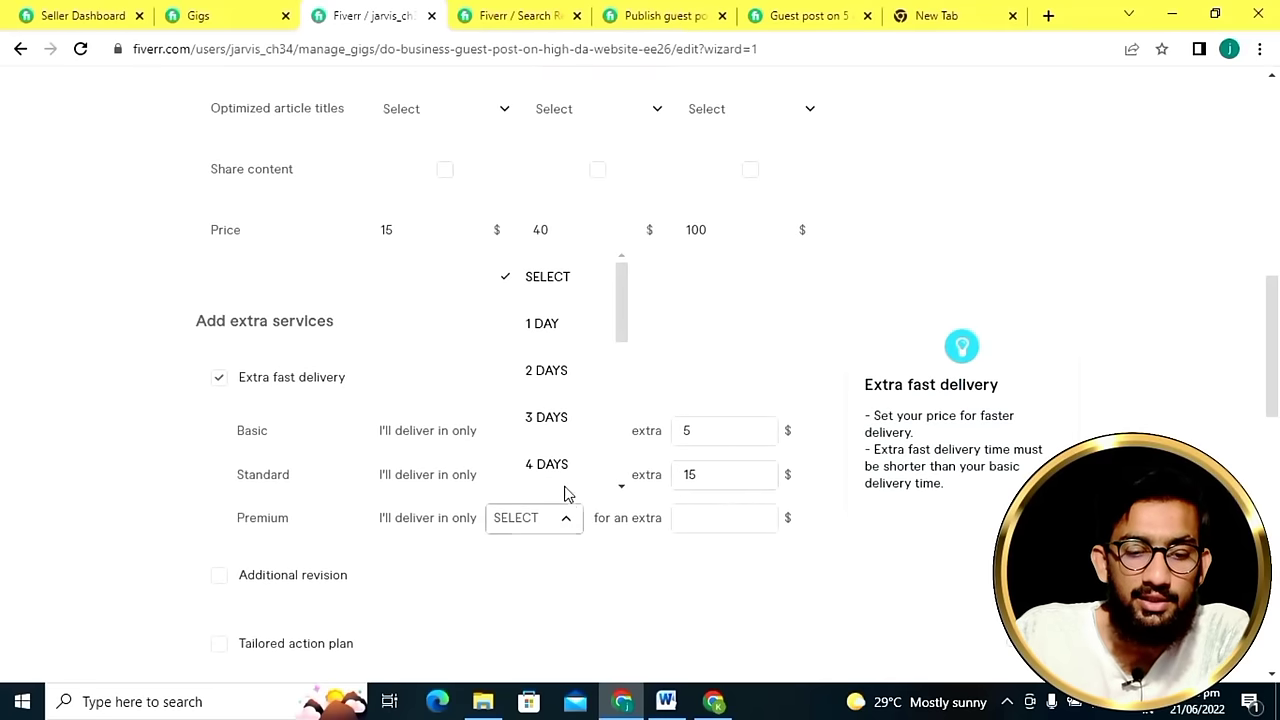
pyautogui.click(560, 437)
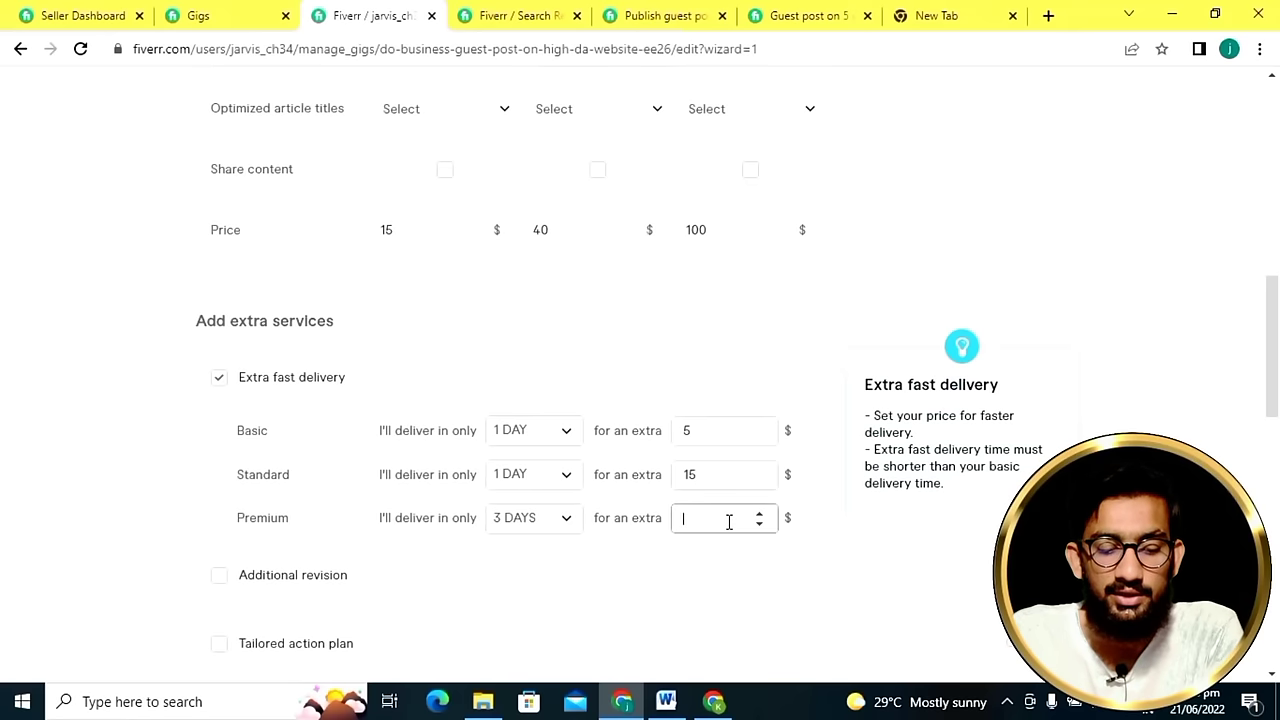
pyautogui.write('25')
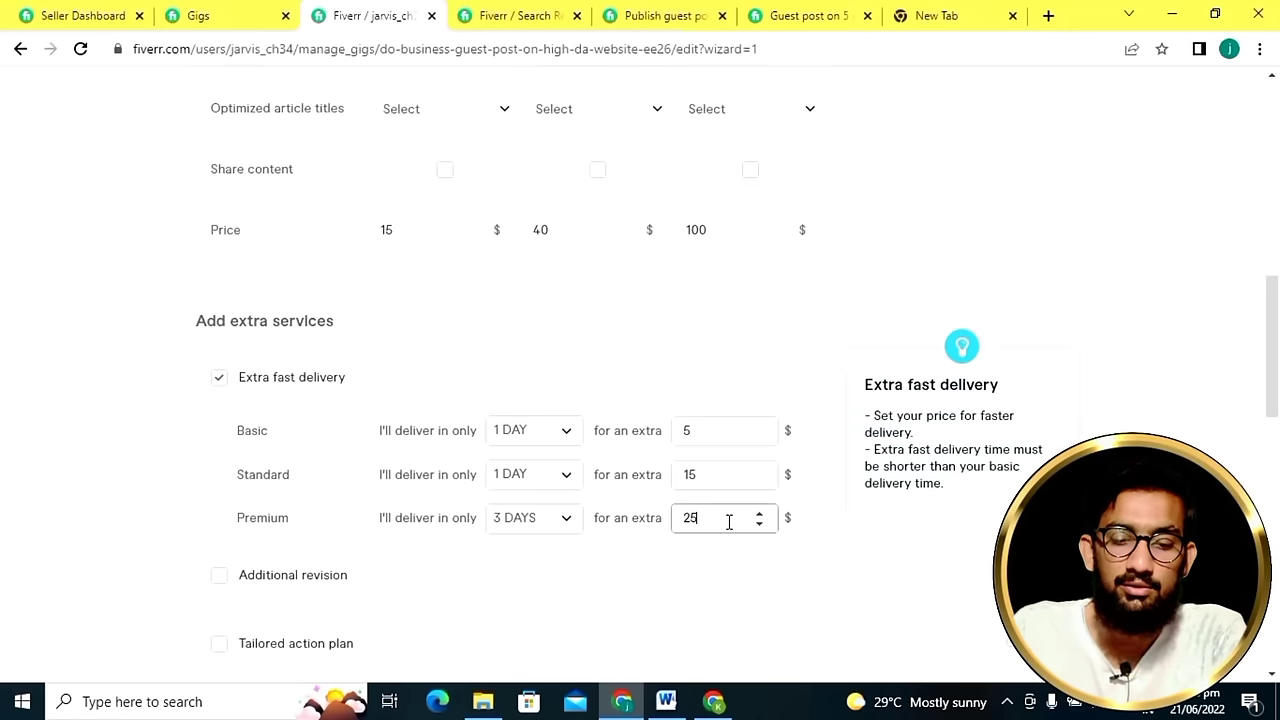
# Leave the remaining extra services off, save the pricing and continue to the Description & FAQ stage.
pyautogui.scroll(-2, 751, 554)
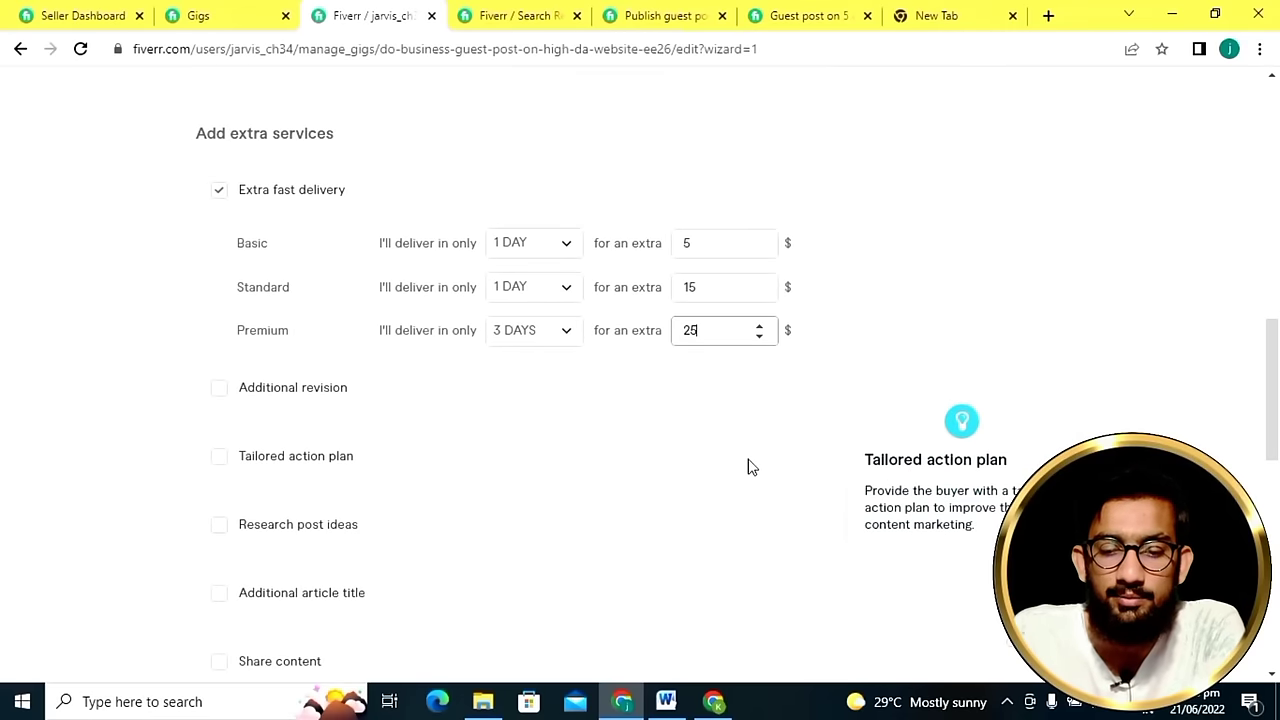
pyautogui.scroll(-3, 748, 467)
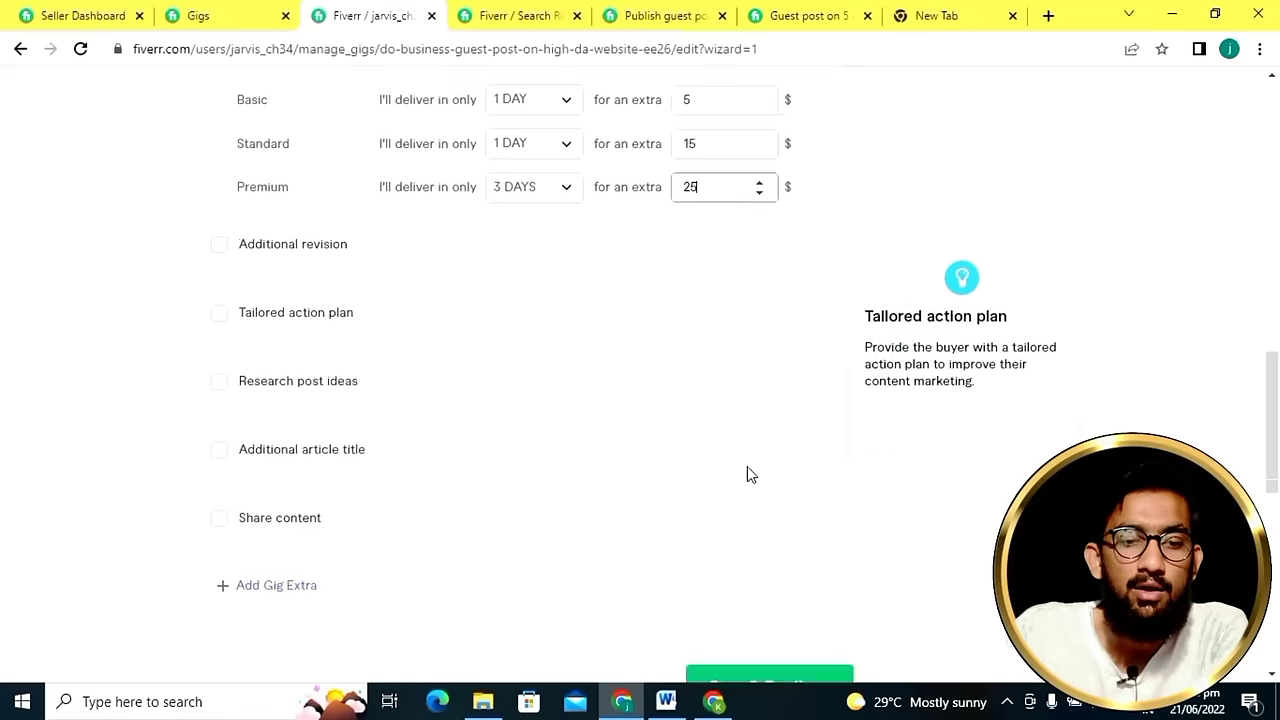
pyautogui.scroll(1, 307, 275)
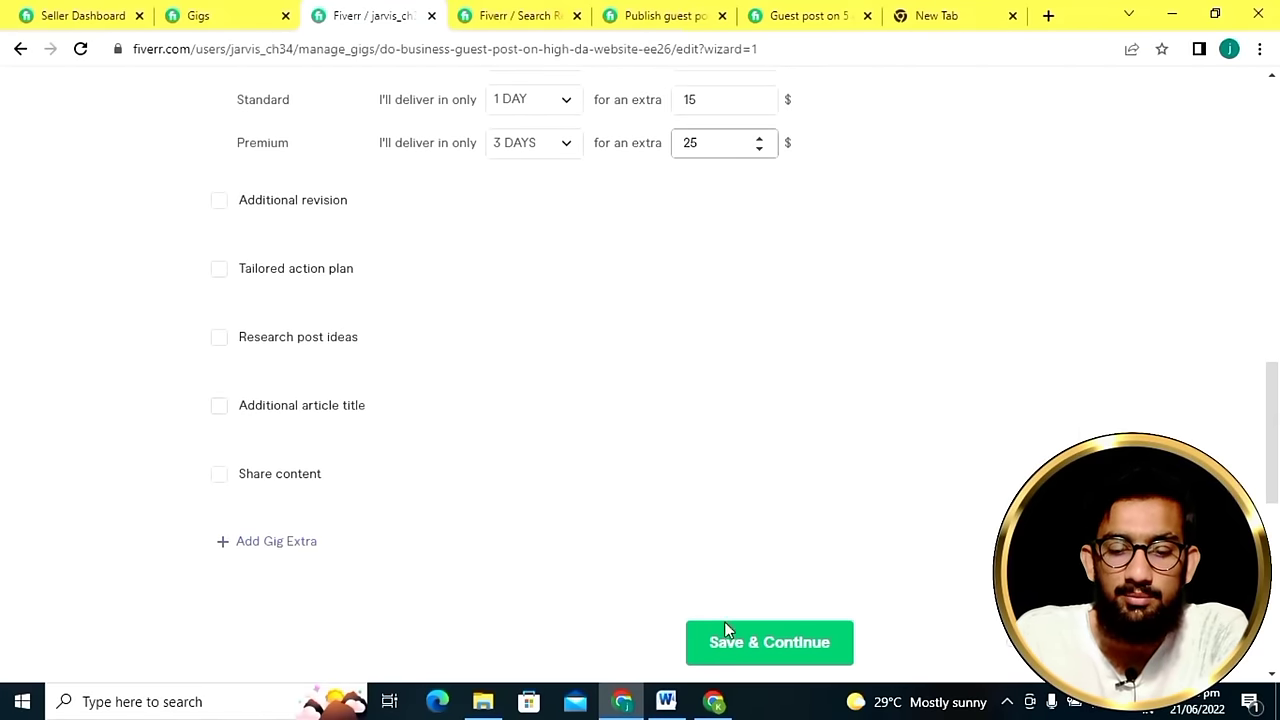
pyautogui.click(750, 648)
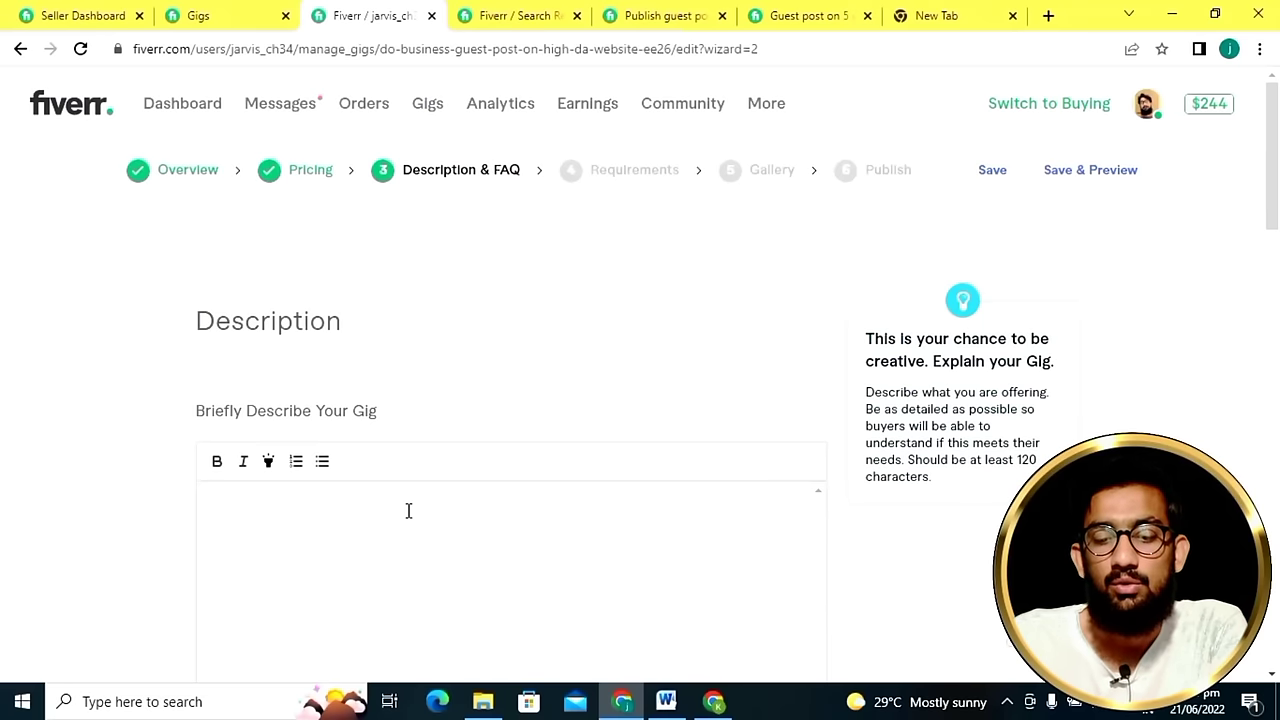
# Copy the entire prepared description from the Word document and paste it into the gig's description in Chrome.
pyautogui.click(455, 507)
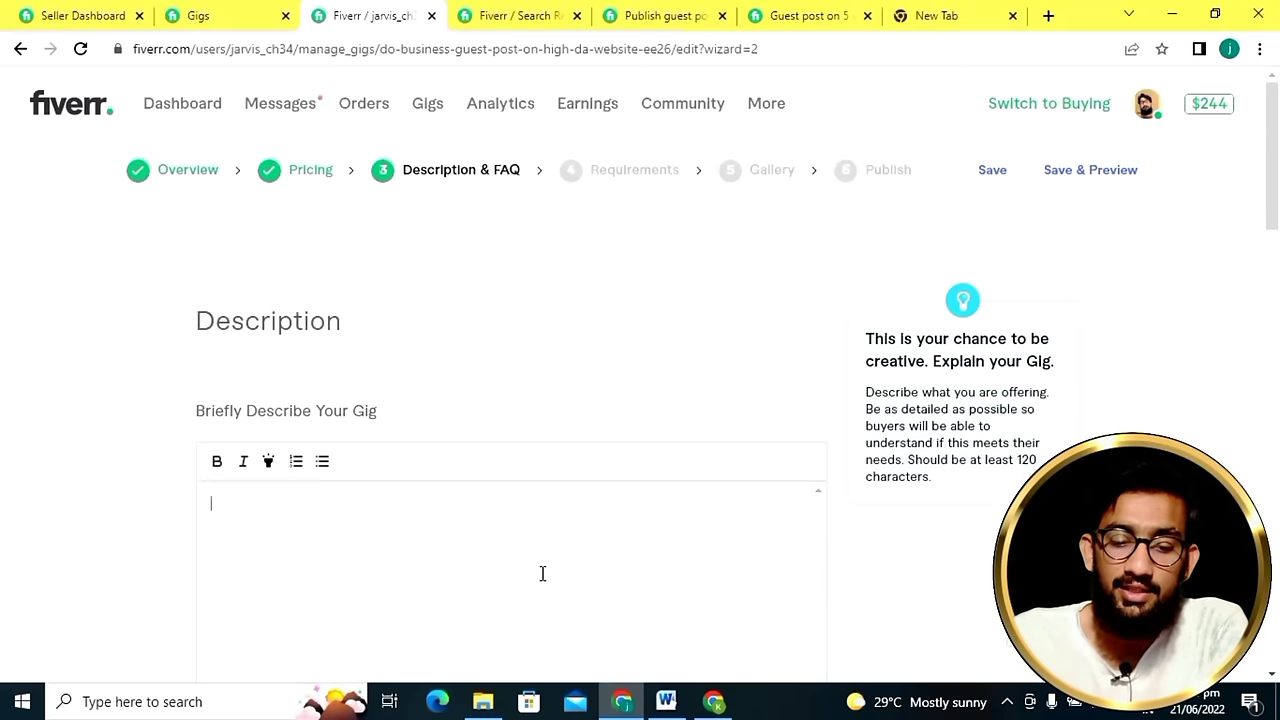
pyautogui.click(665, 700)
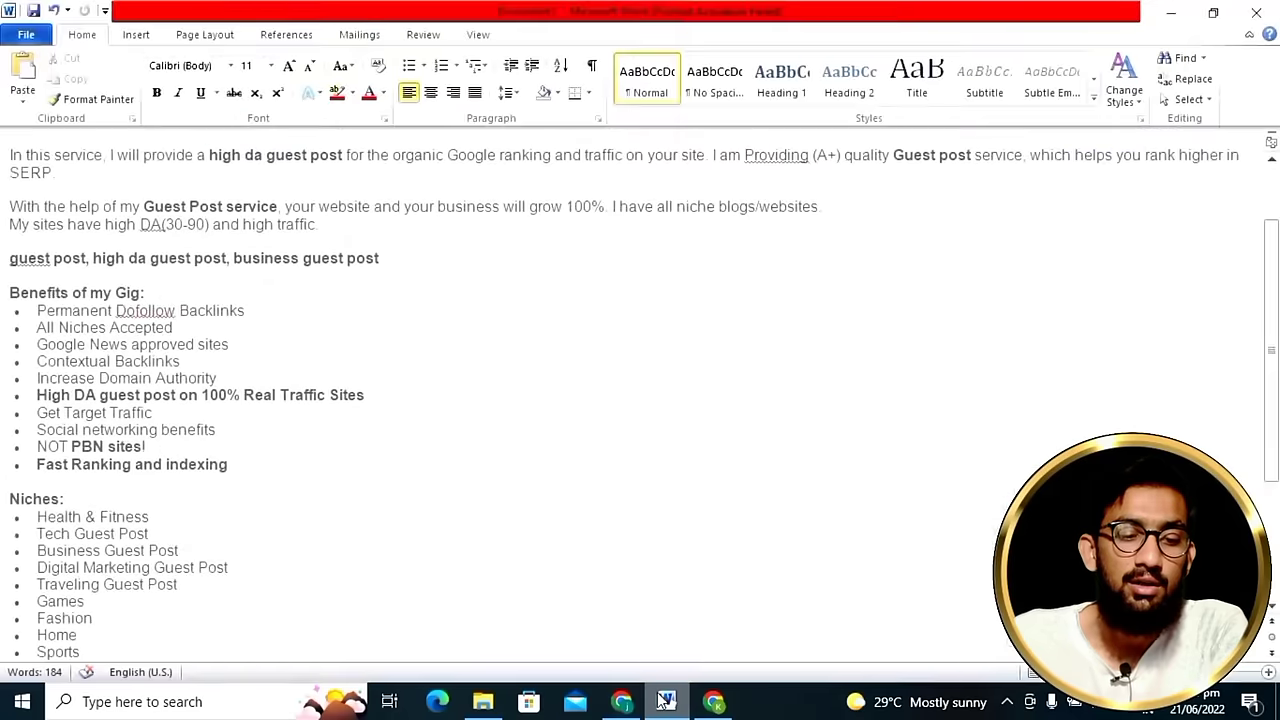
pyautogui.click(410, 411)
pyautogui.hotkey('ctrl', 'a')
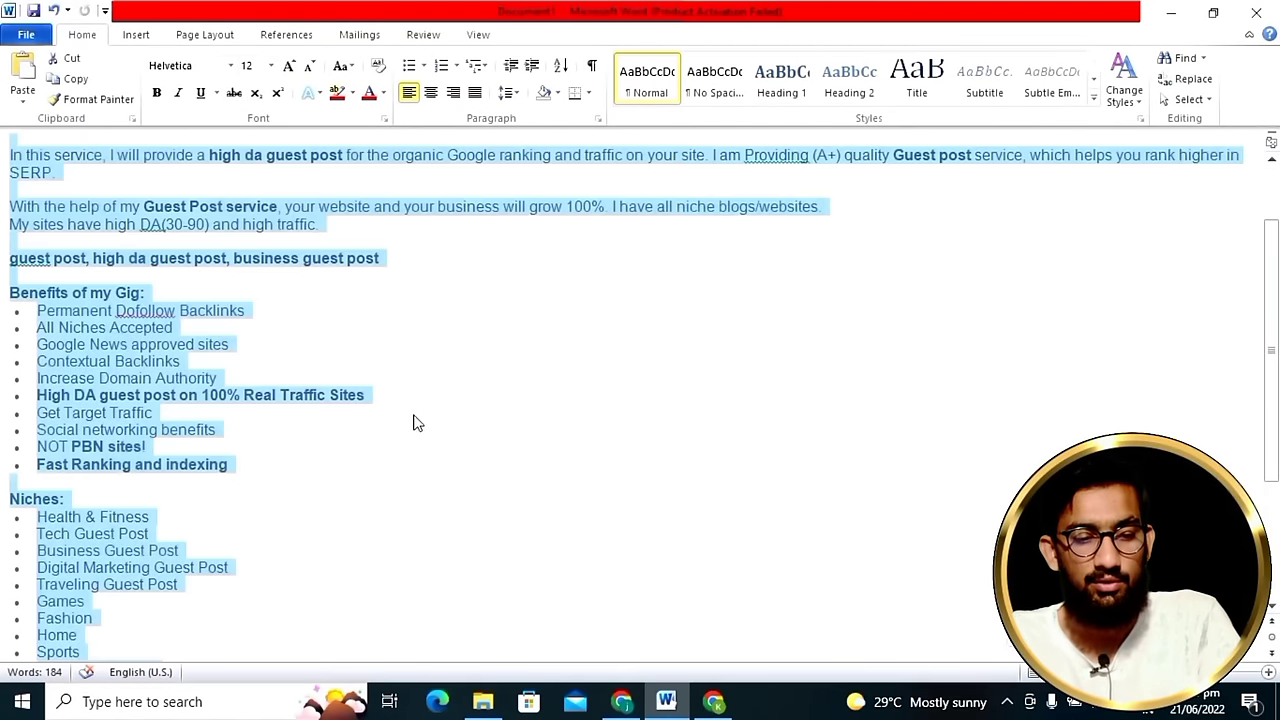
pyautogui.click(624, 701)
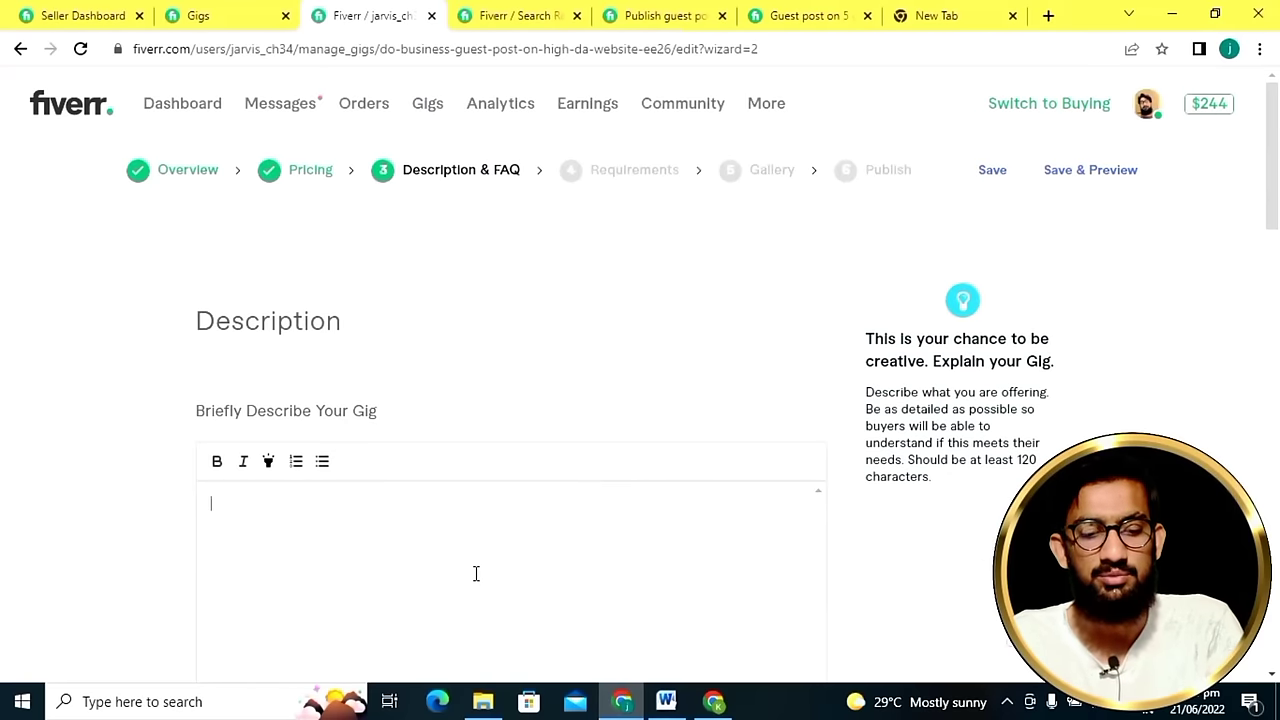
pyautogui.hotkey('ctrl', 'v')
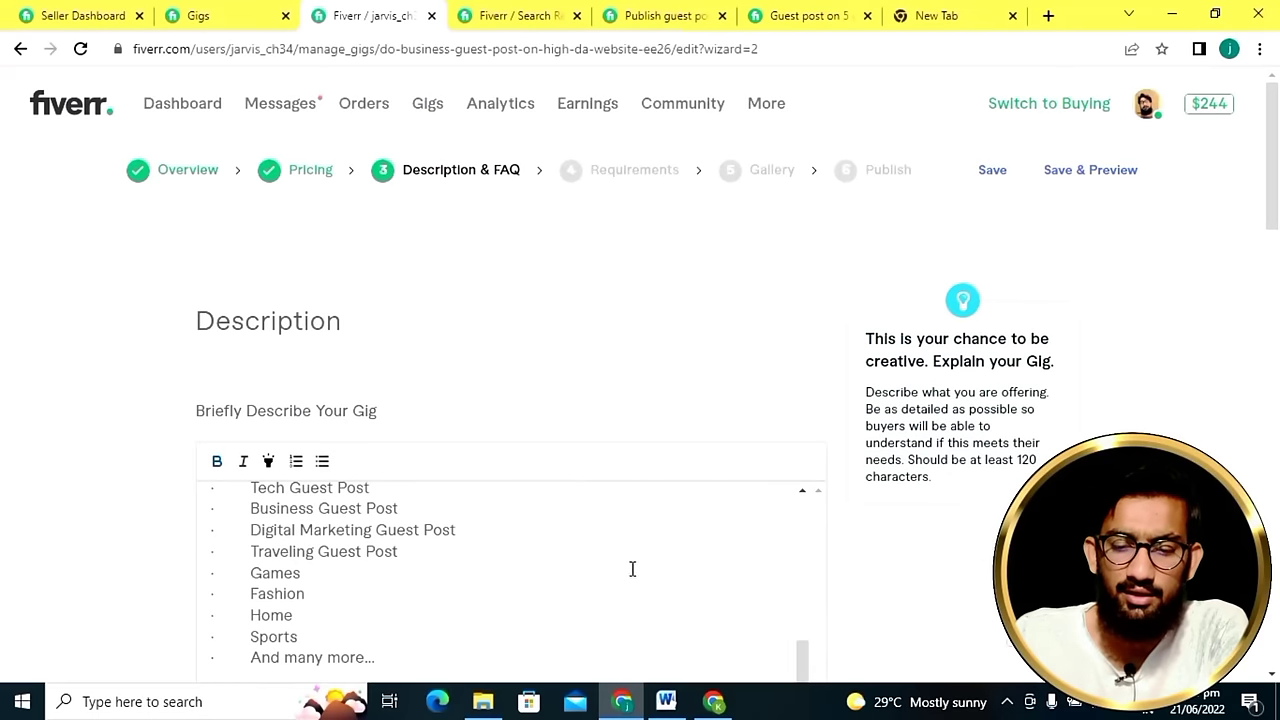
# Review the pasted gig description from the greeting through the service details and gig benefits to the niches.
pyautogui.scroll(-1, 759, 577)
pyautogui.scroll(-3, 759, 577)
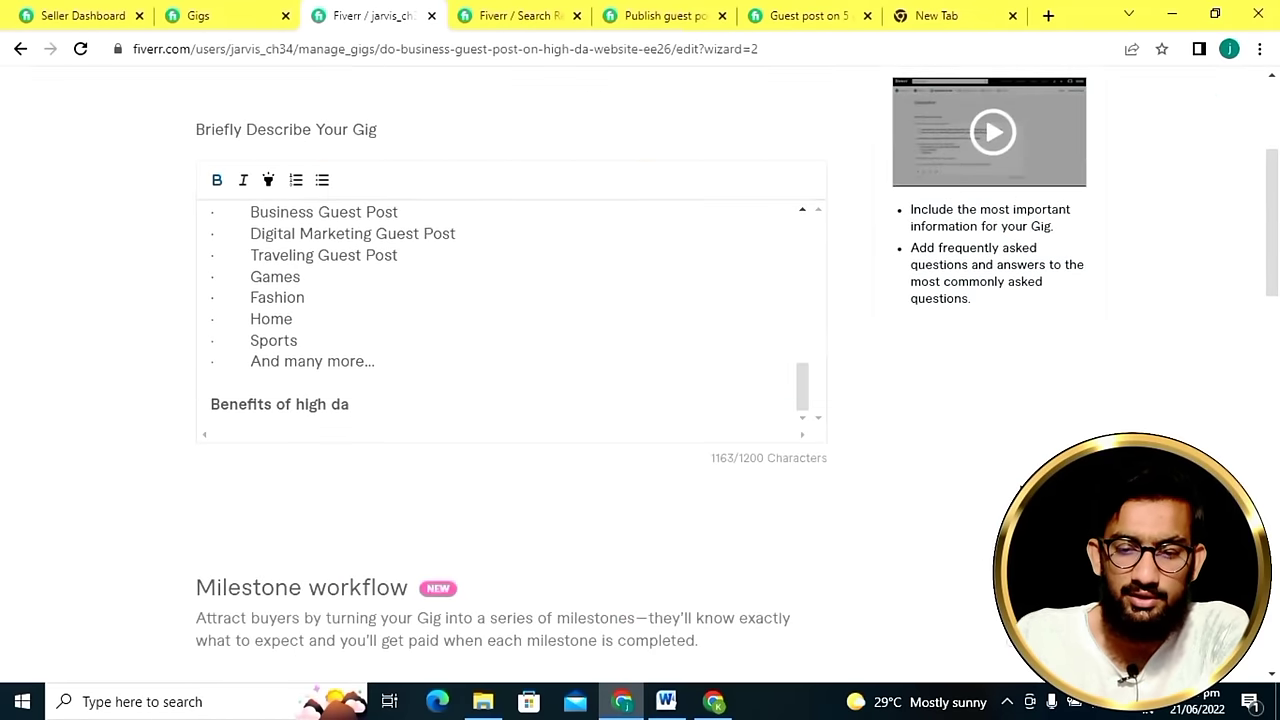
pyautogui.moveTo(805, 405); pyautogui.dragTo(794, 206)
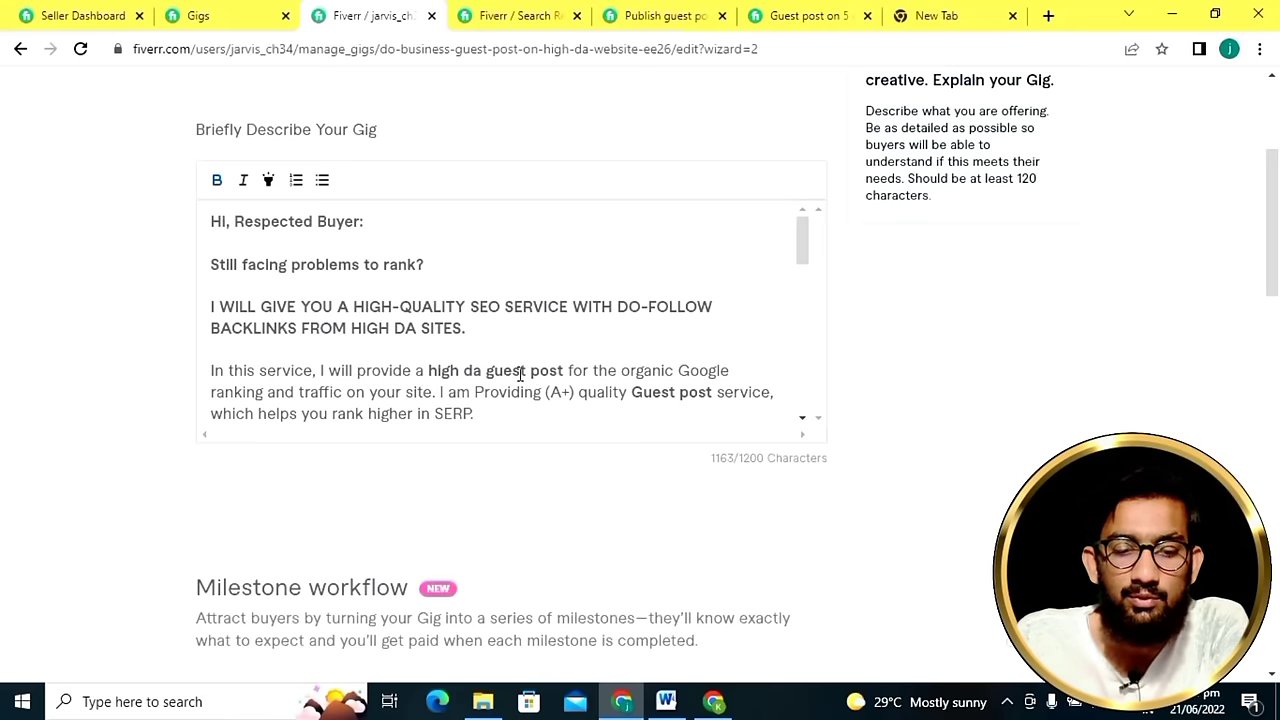
pyautogui.scroll(-2, 437, 362)
pyautogui.scroll(1, 409, 277)
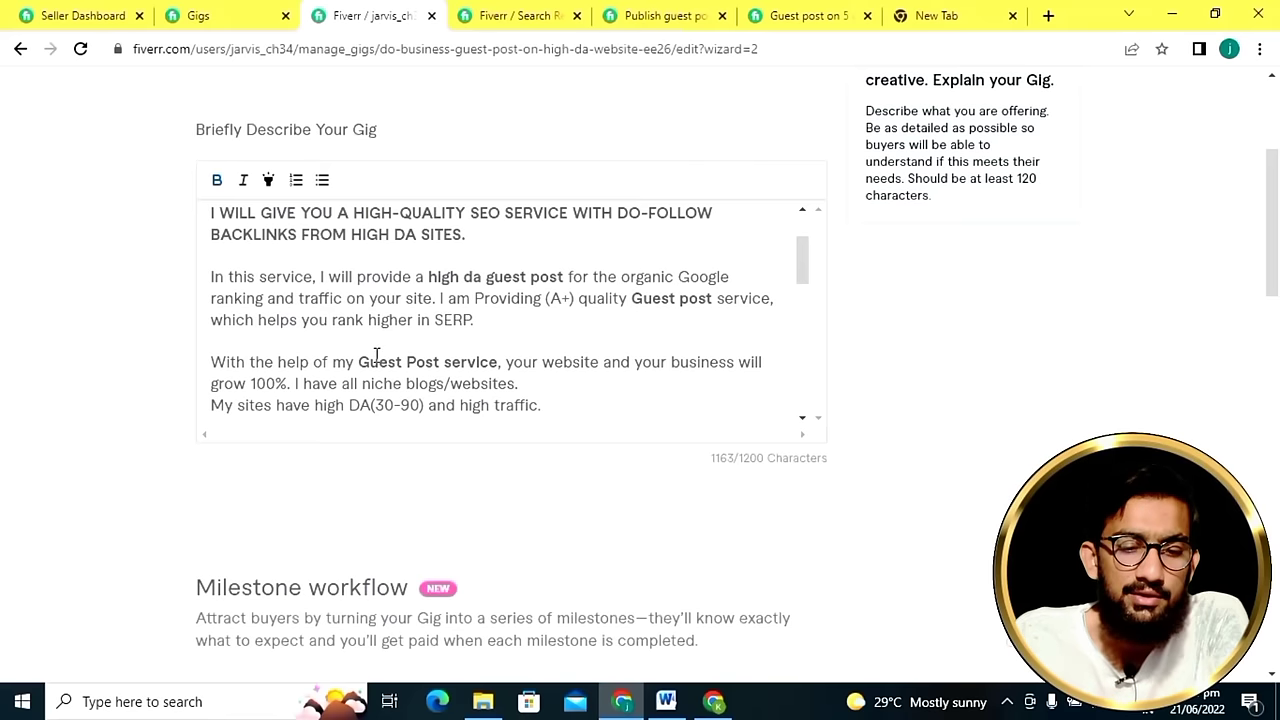
pyautogui.scroll(-1, 307, 358)
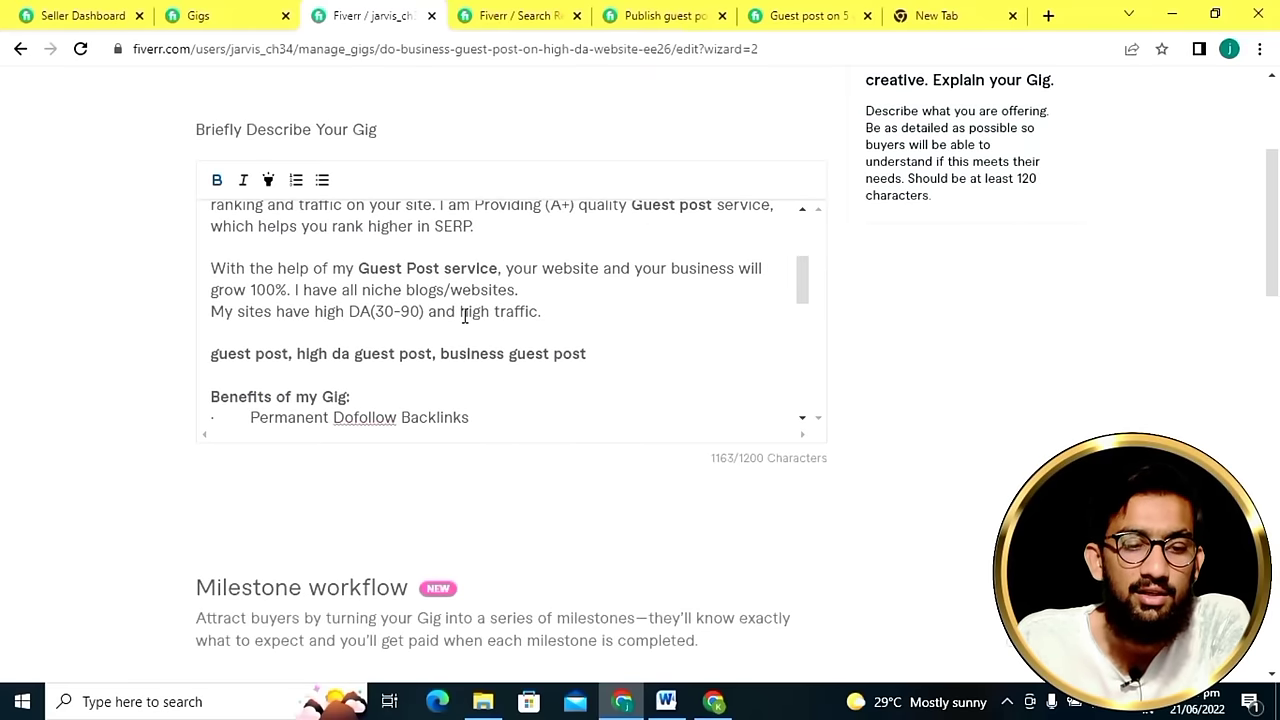
pyautogui.scroll(-1, 464, 316)
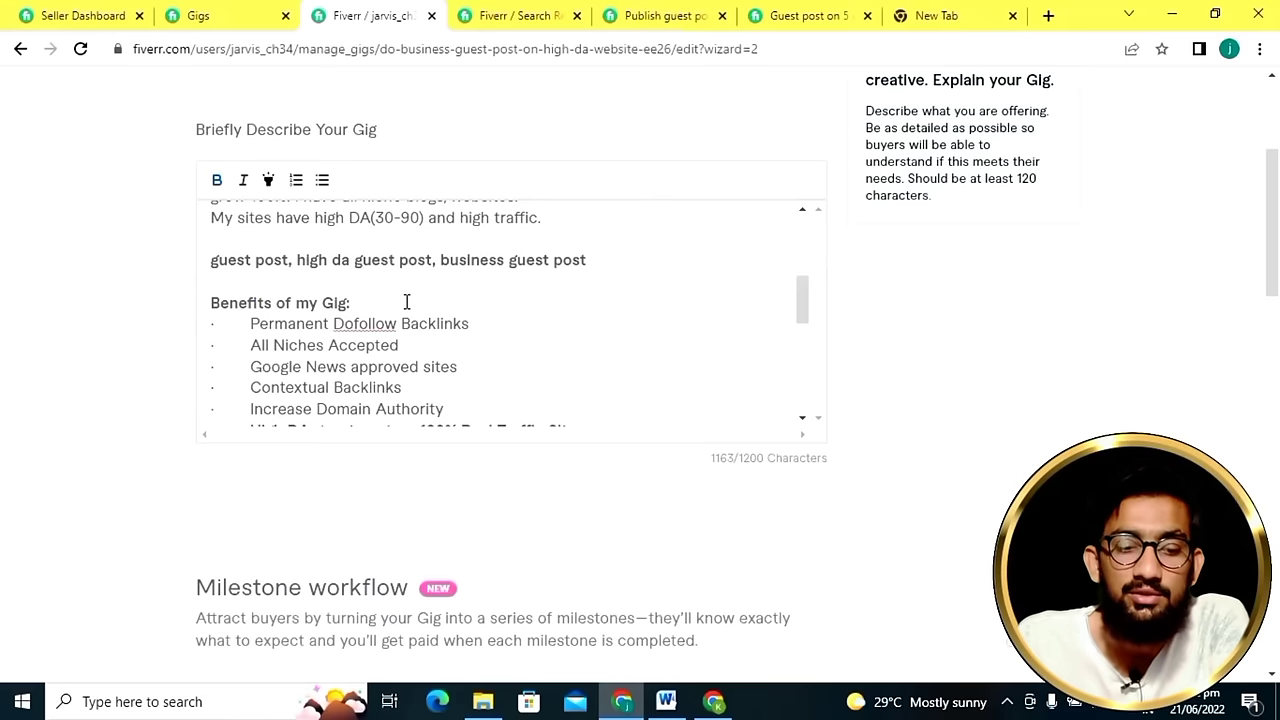
pyautogui.scroll(-2, 374, 314)
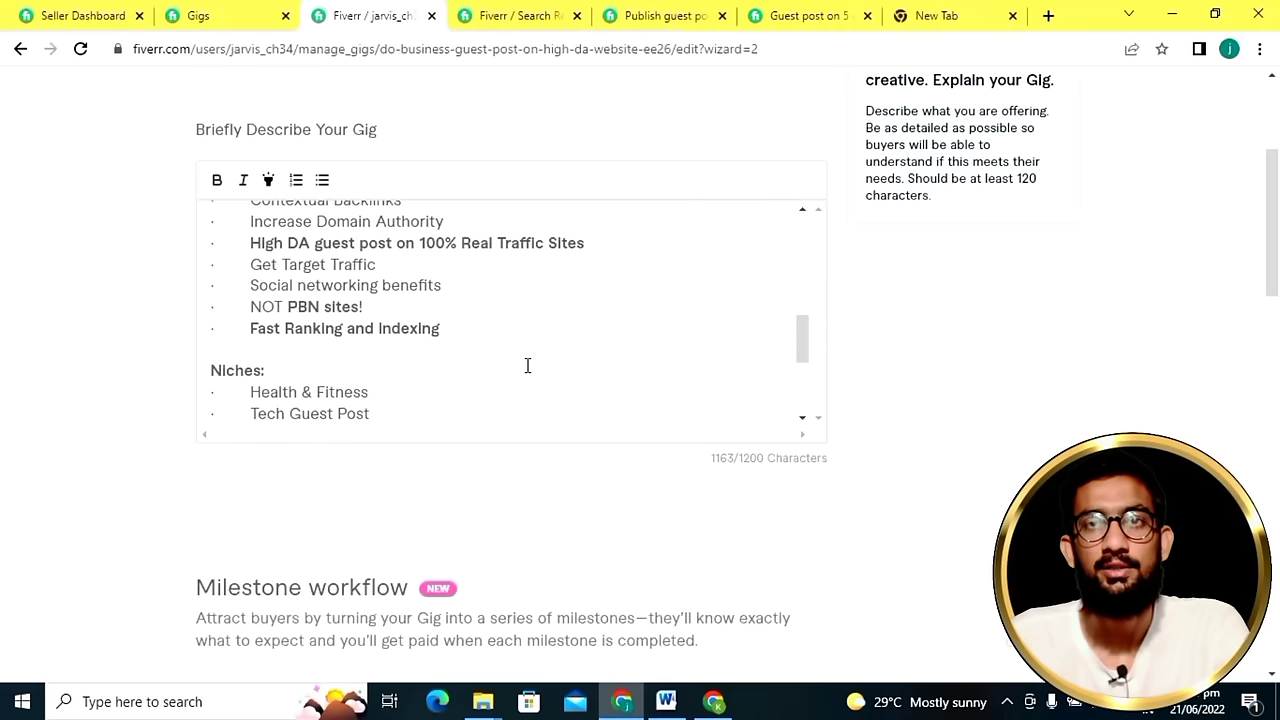
# Read the description of the competing $30 business and finance guest post gig from the search results, and return to the gig editor.
pyautogui.click(496, 14)
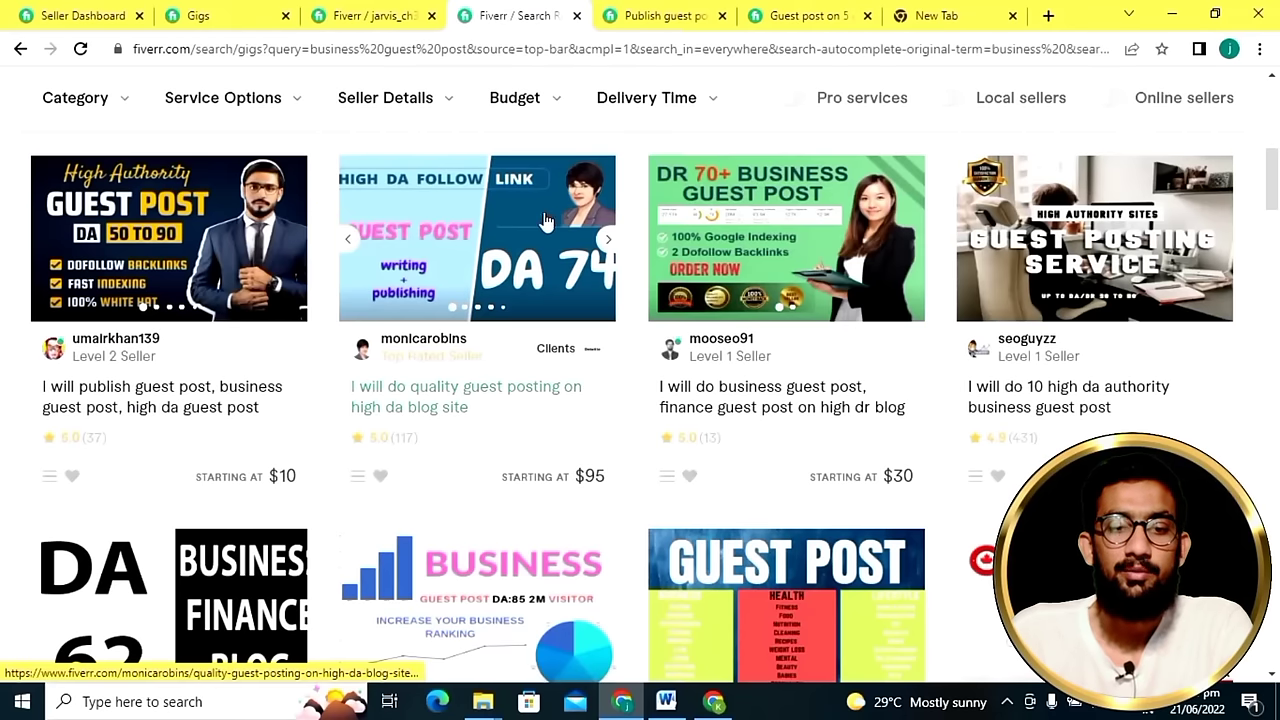
pyautogui.click(790, 250)
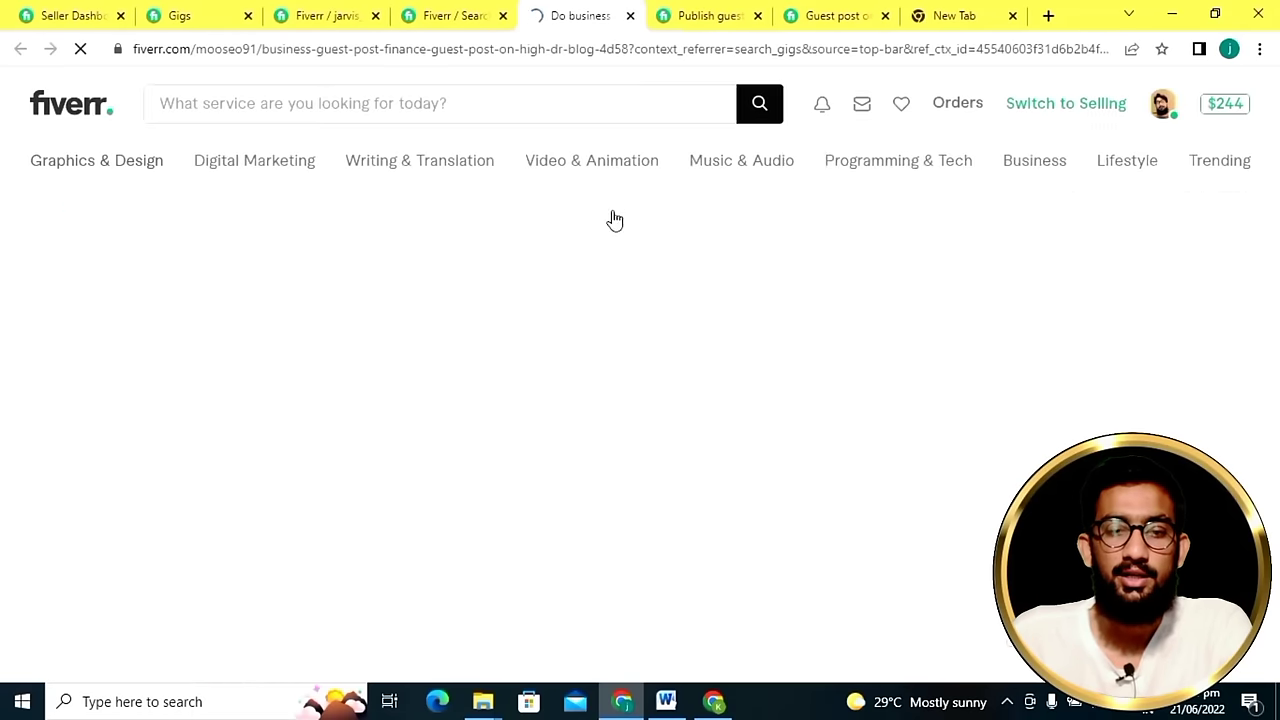
pyautogui.scroll(-3, 551, 250)
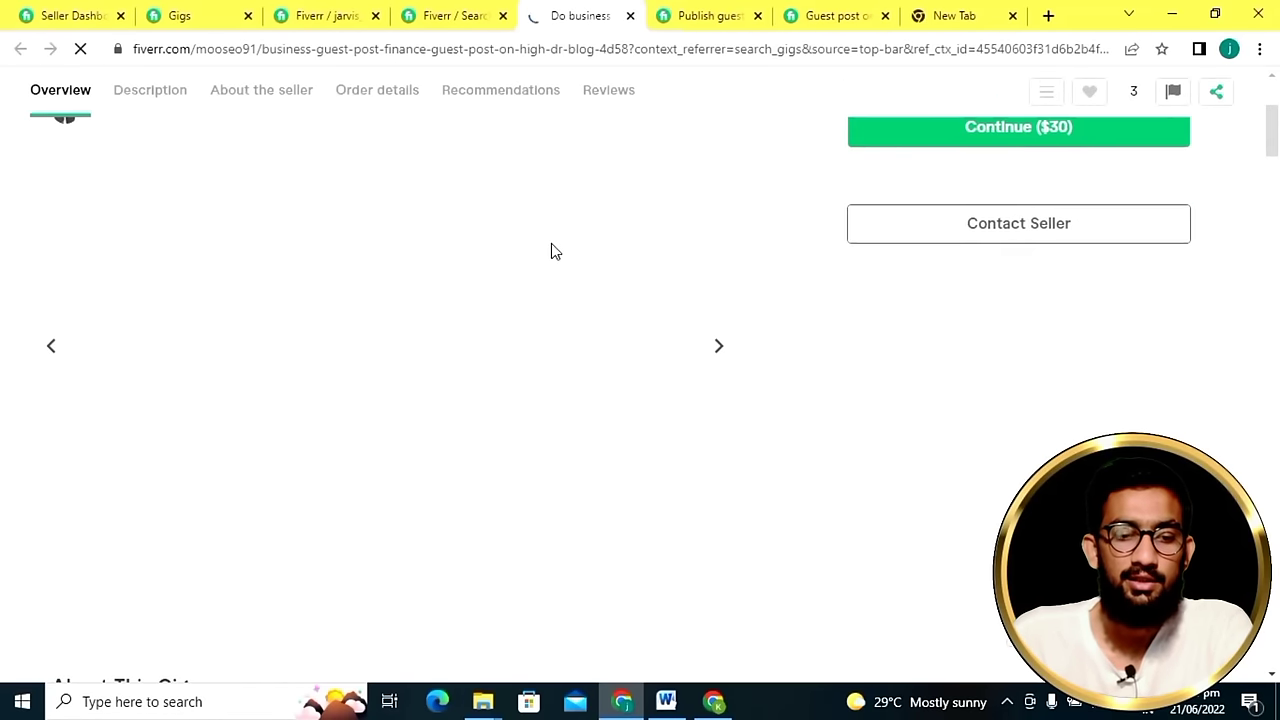
pyautogui.scroll(-2, 551, 250)
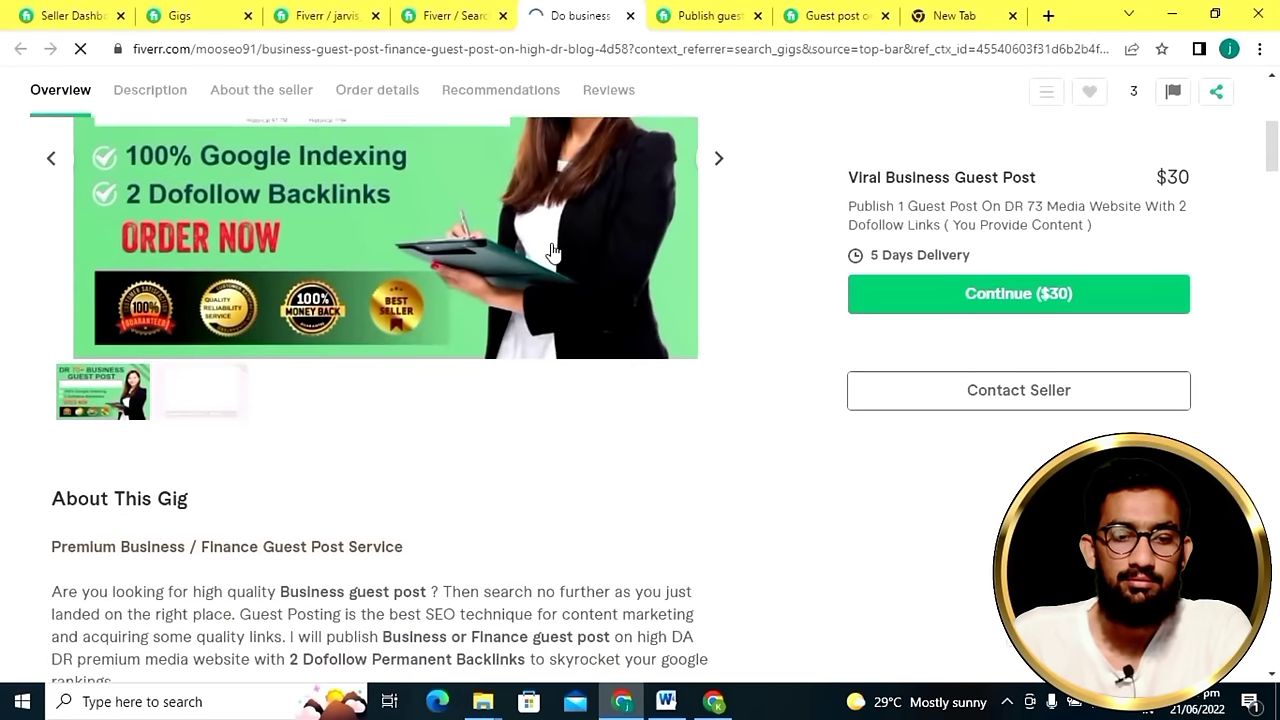
pyautogui.scroll(-2, 551, 250)
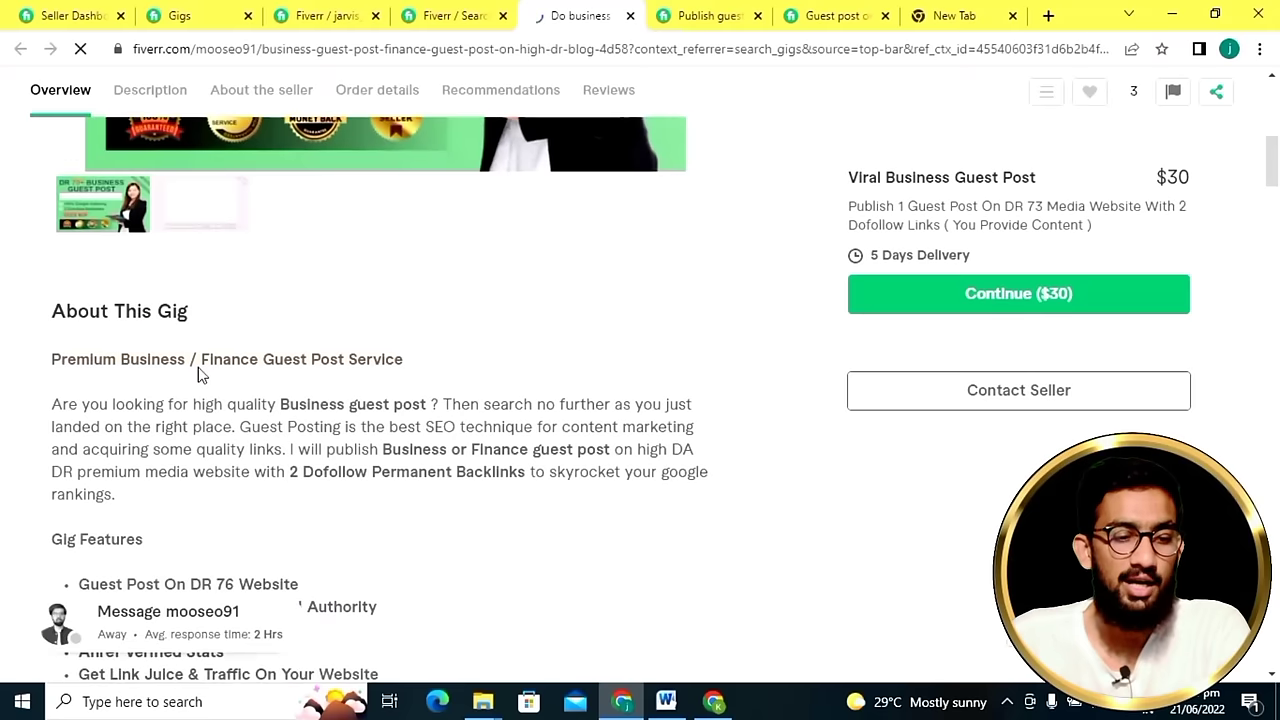
pyautogui.scroll(-2, 276, 360)
pyautogui.scroll(-2, 216, 272)
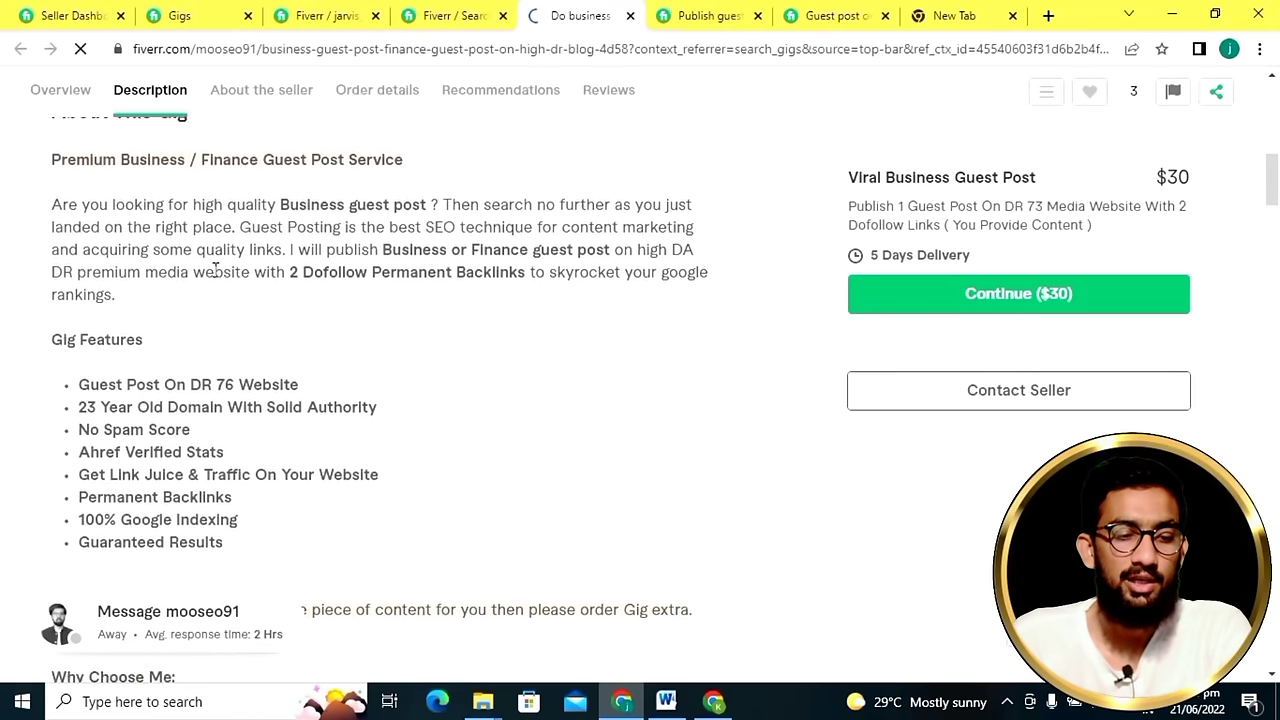
pyautogui.scroll(-4, 216, 272)
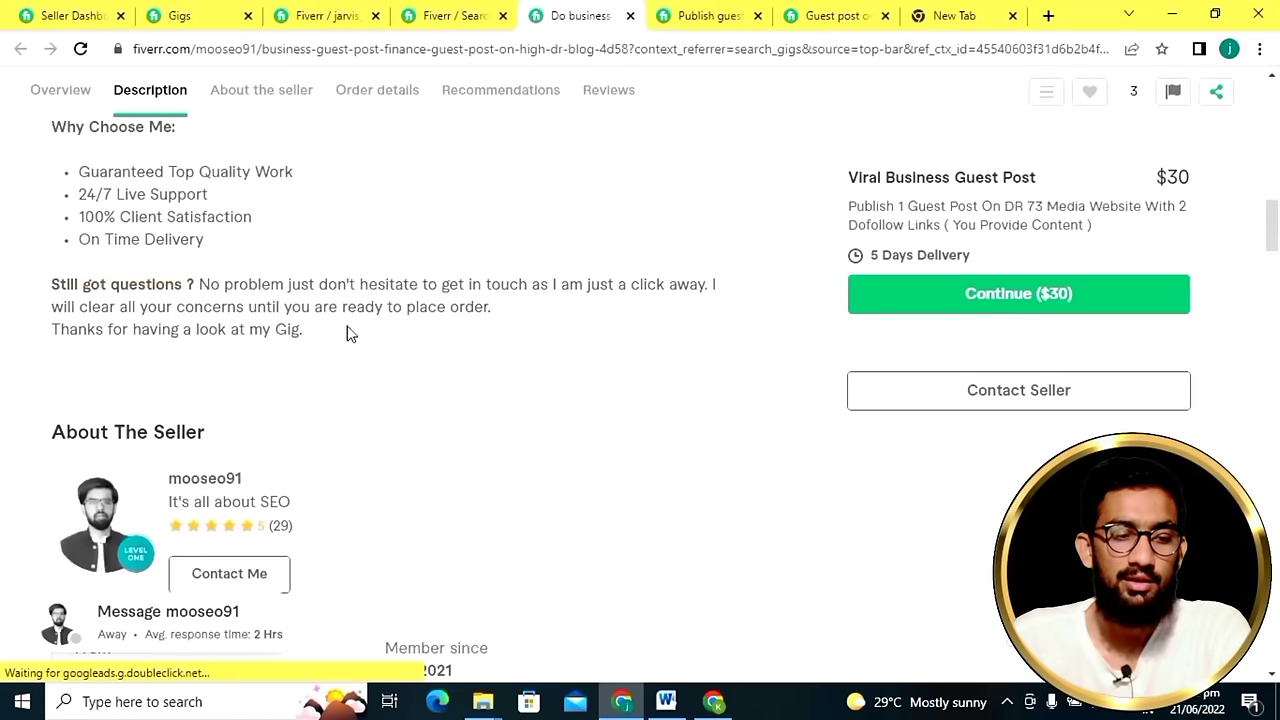
pyautogui.scroll(4, 348, 333)
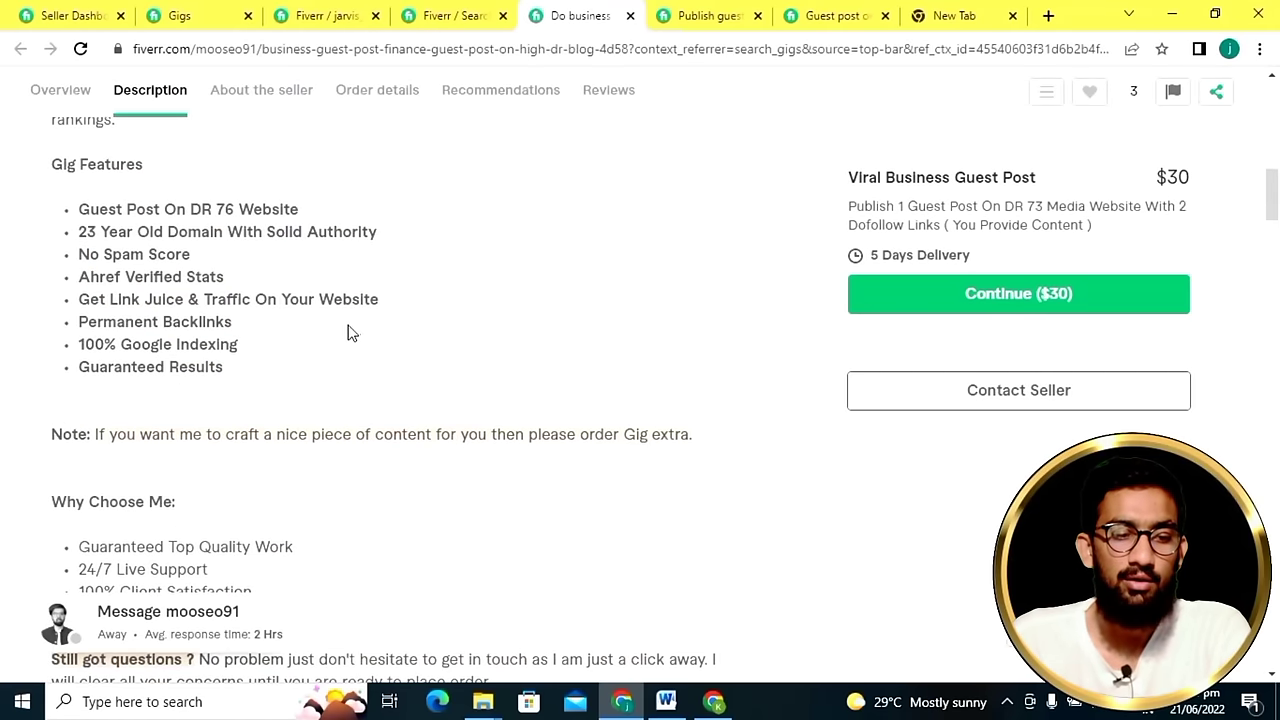
pyautogui.click(347, 15)
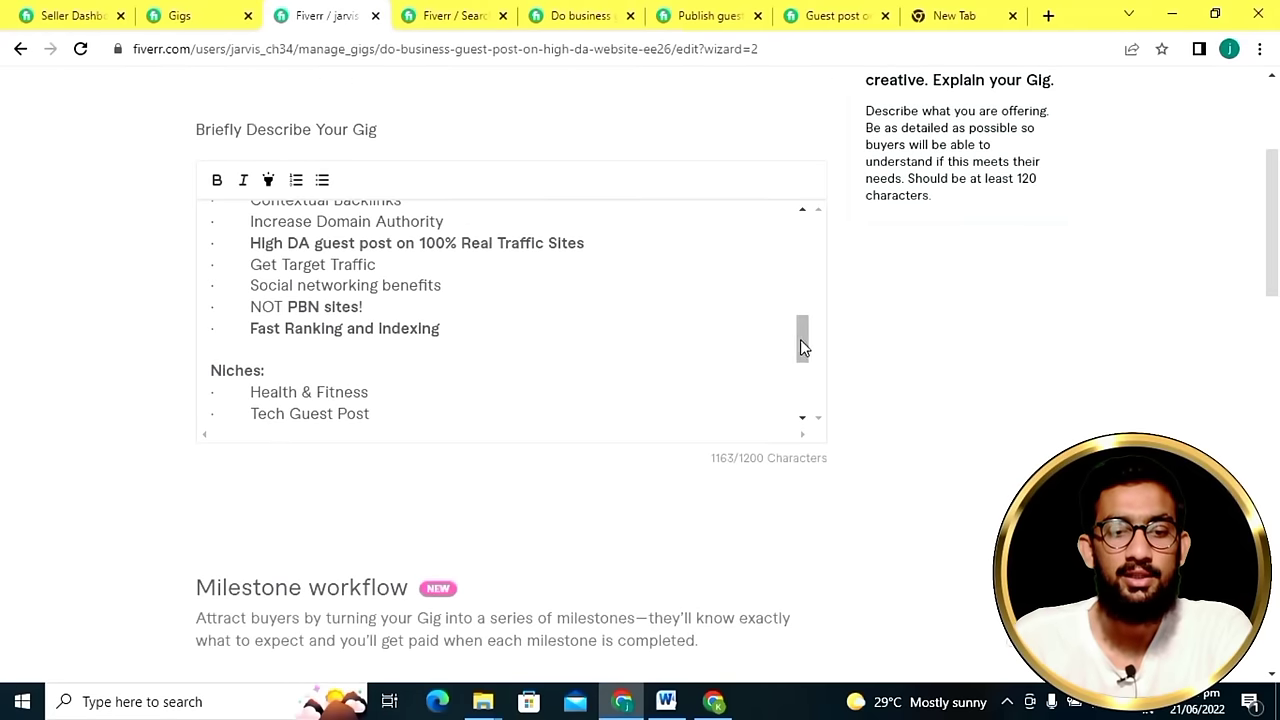
# Read the description of the competing $95 quality guest posting gig from the search results, and return to the gig editor.
pyautogui.moveTo(800, 345); pyautogui.dragTo(802, 216)
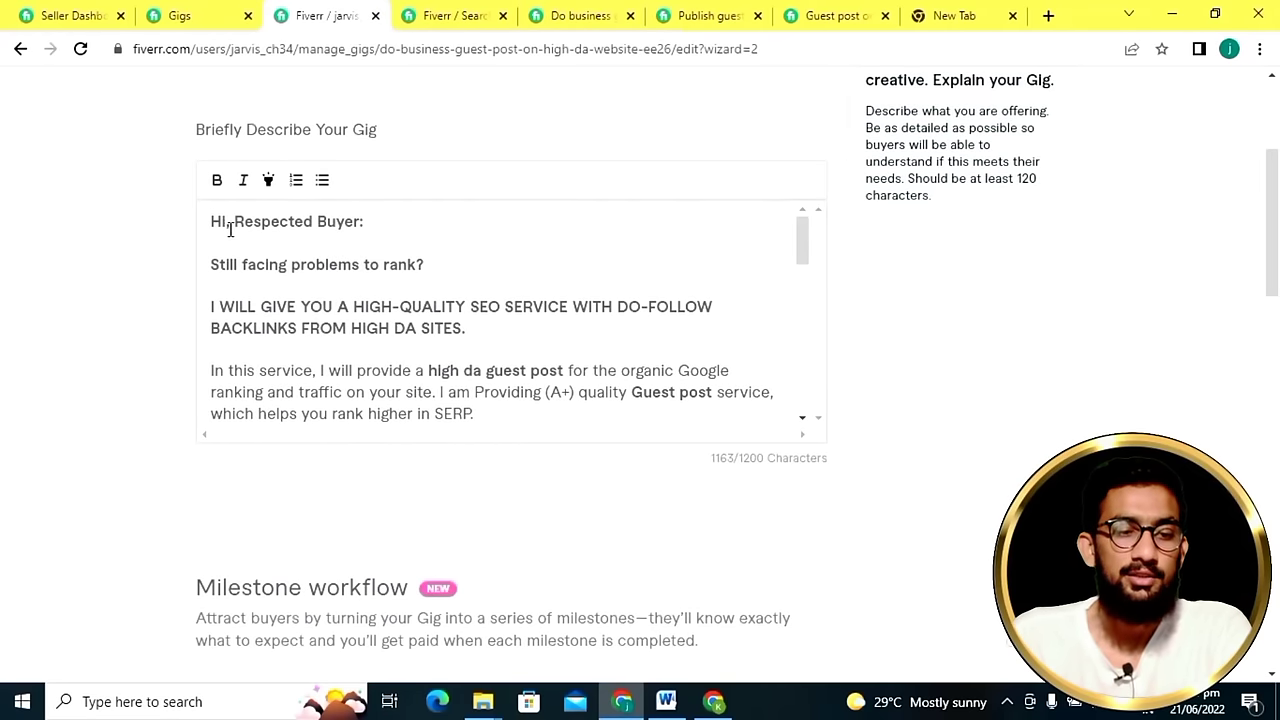
pyautogui.hotkey('ctrl', 'Tab')
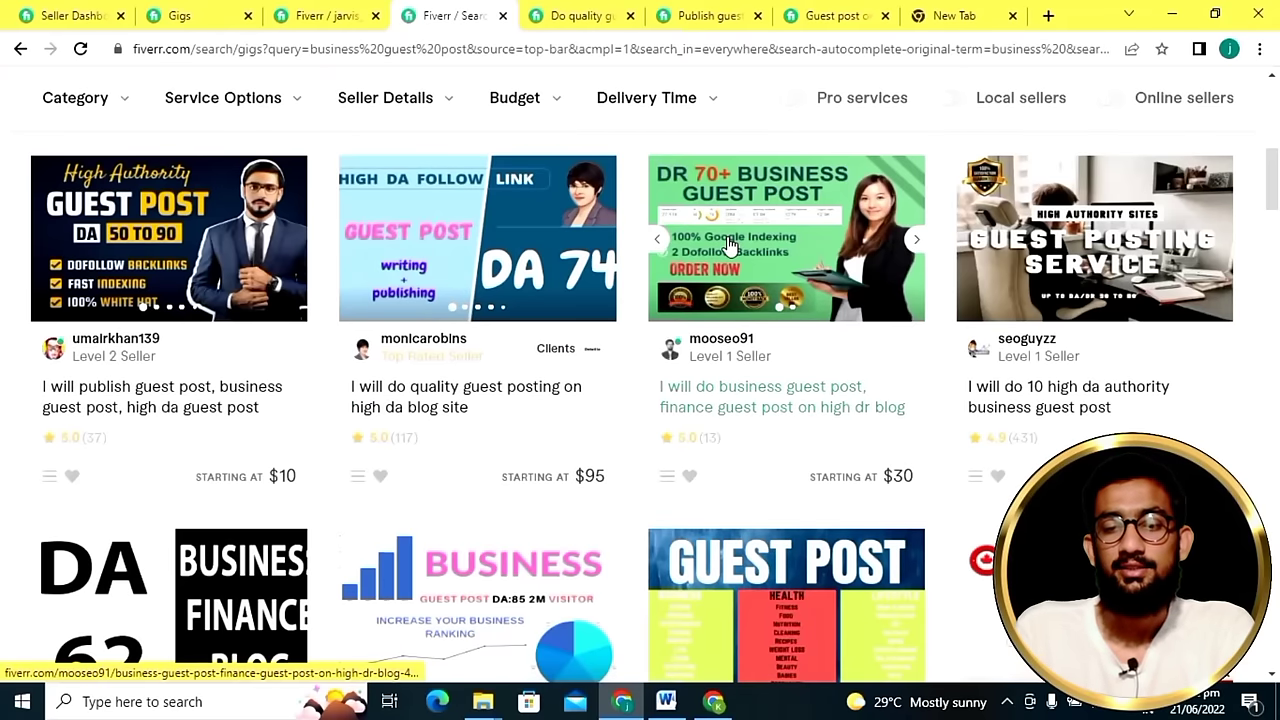
pyautogui.click(499, 244)
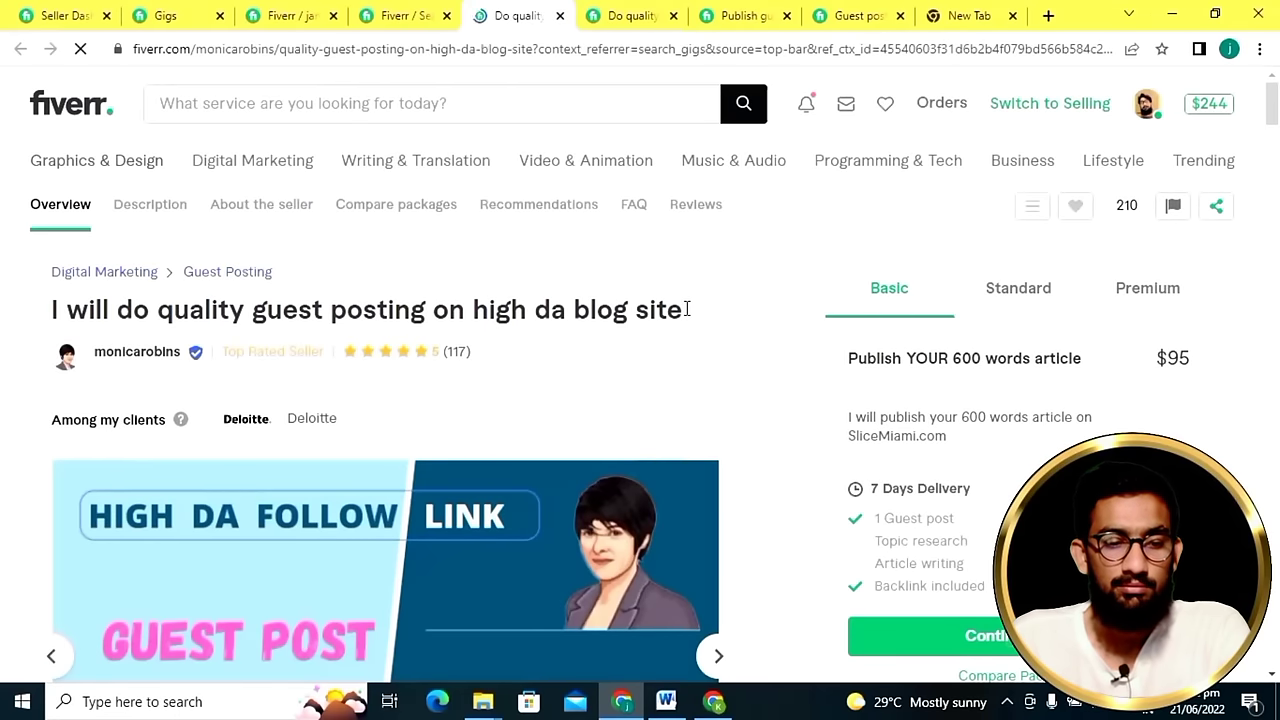
pyautogui.scroll(-5, 686, 309)
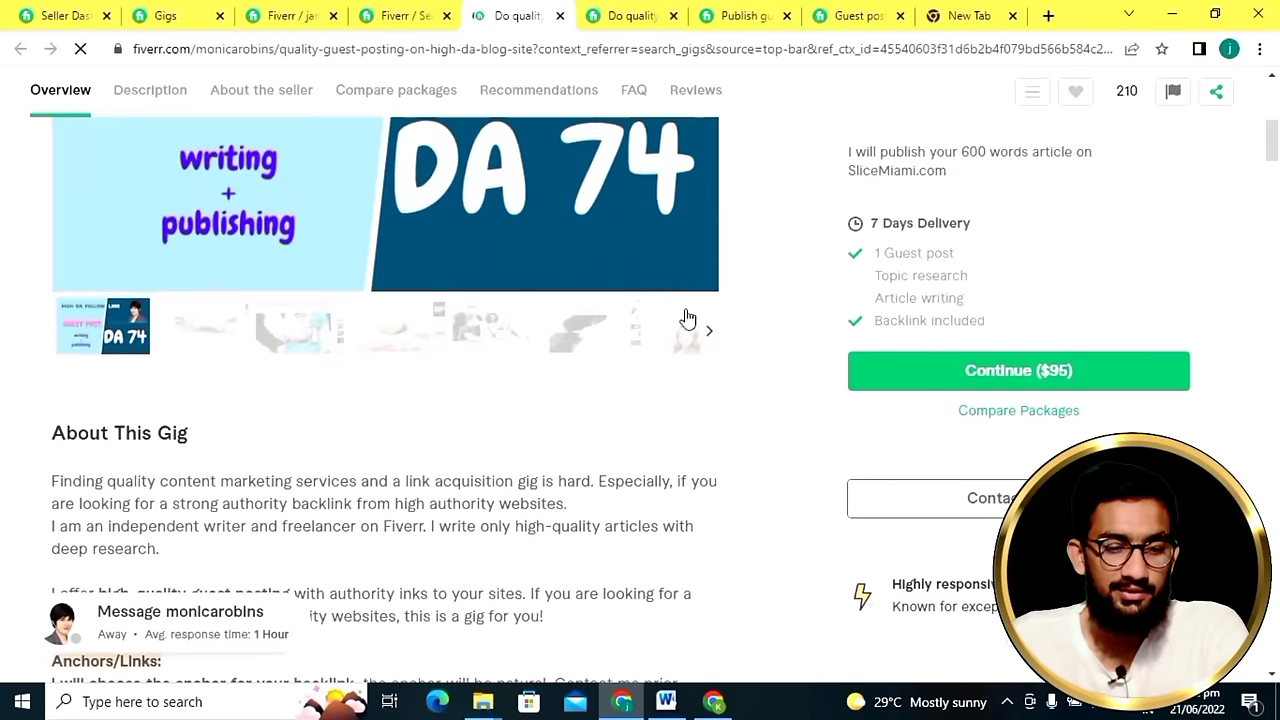
pyautogui.scroll(-2, 686, 318)
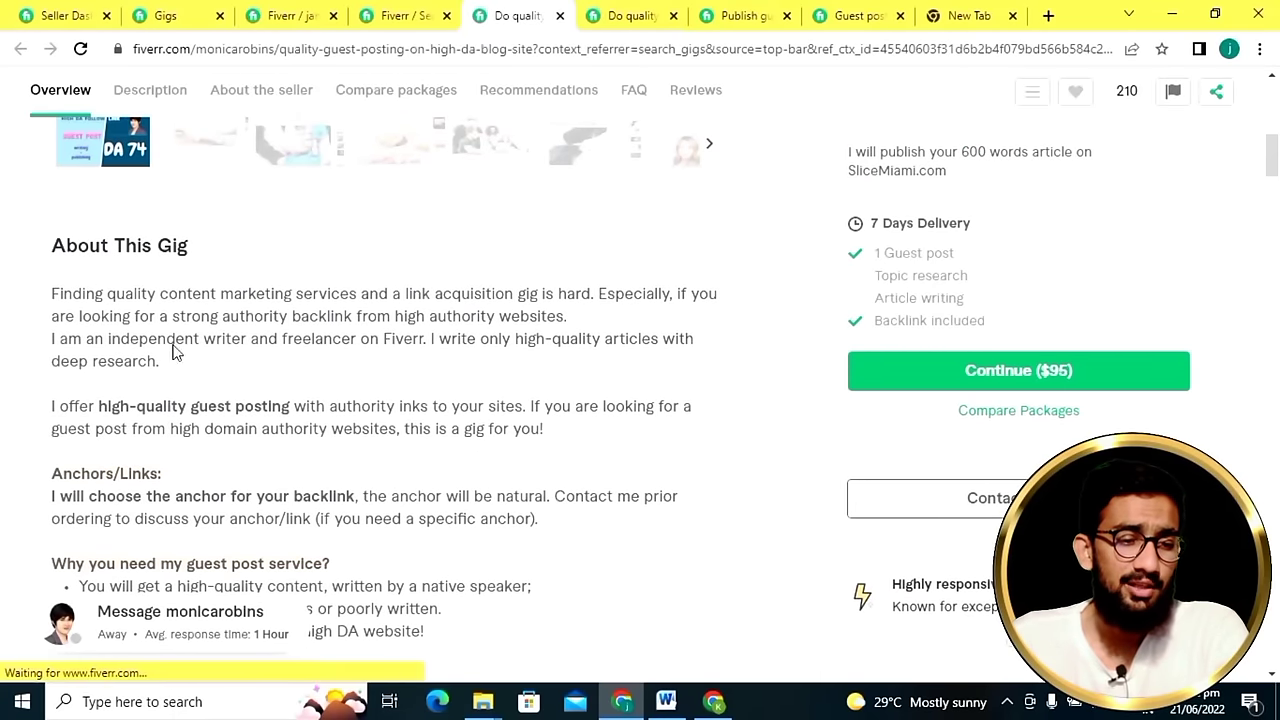
pyautogui.scroll(-3, 172, 350)
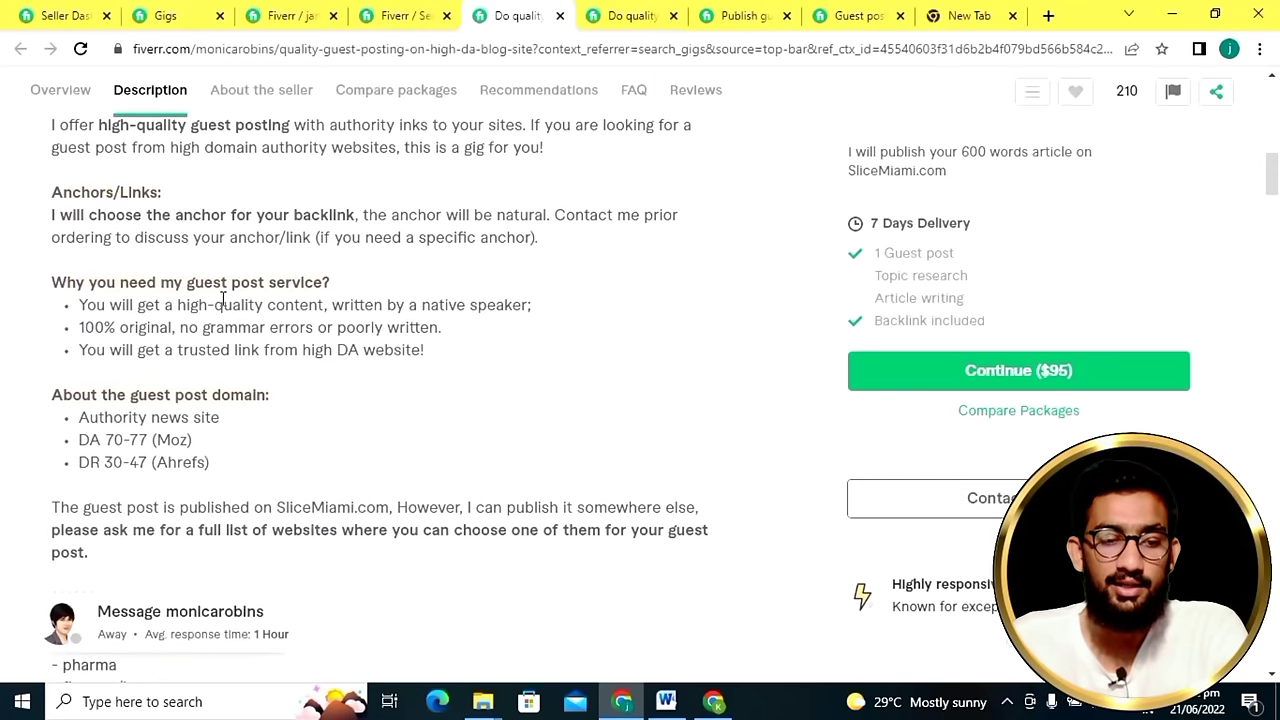
pyautogui.click(290, 14)
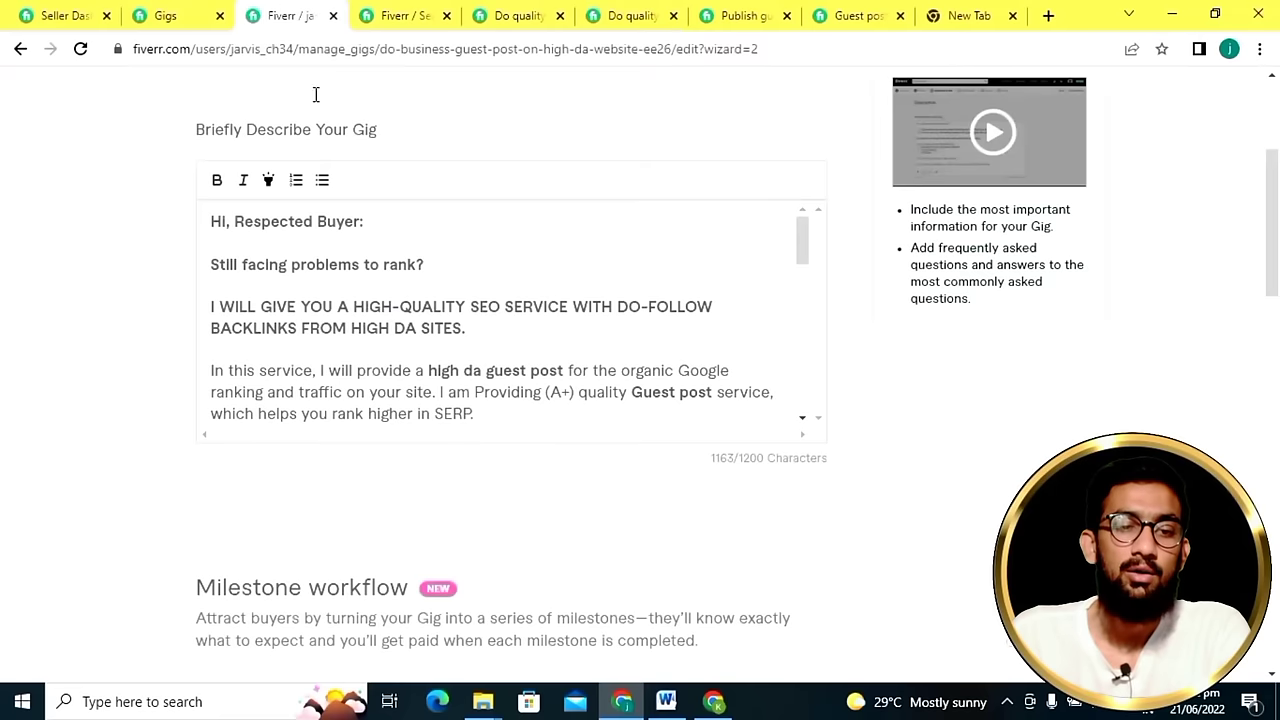
# Review the gig's own description again, from the guest post service paragraphs down to the niches list.
pyautogui.scroll(-1, 606, 292)
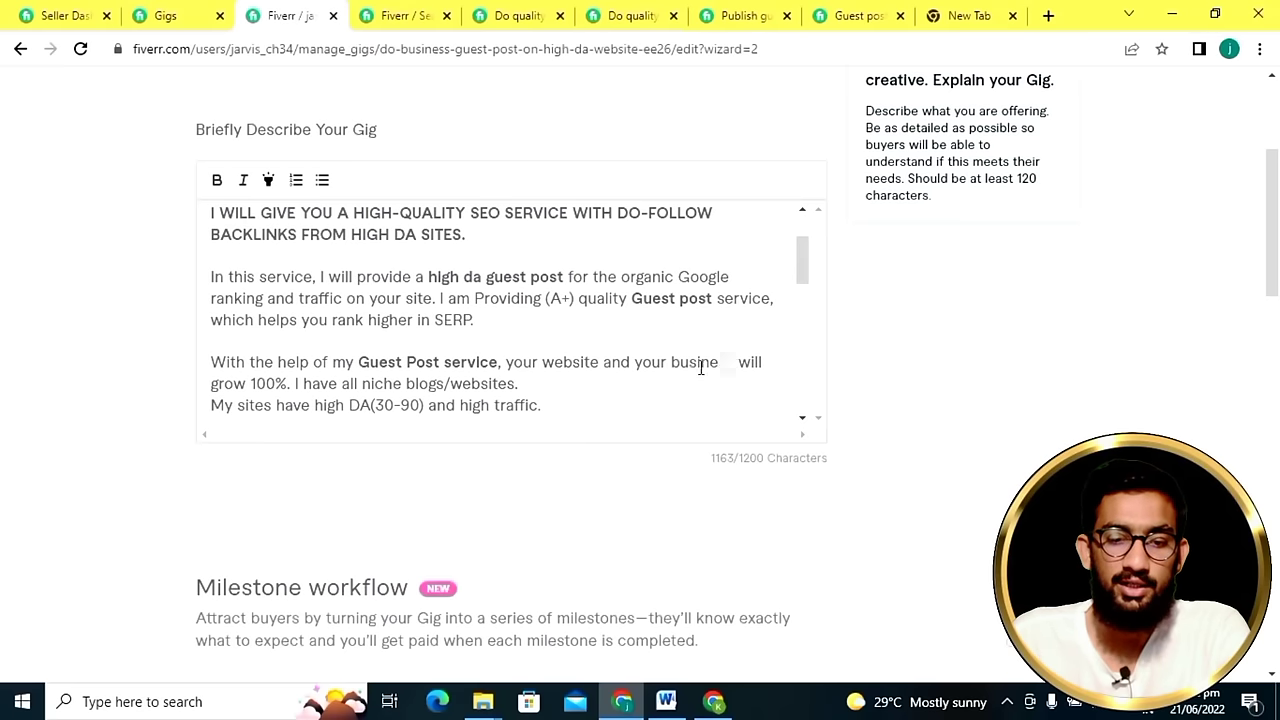
pyautogui.moveTo(700, 368); pyautogui.dragTo(217, 348)
pyautogui.click(214, 188)
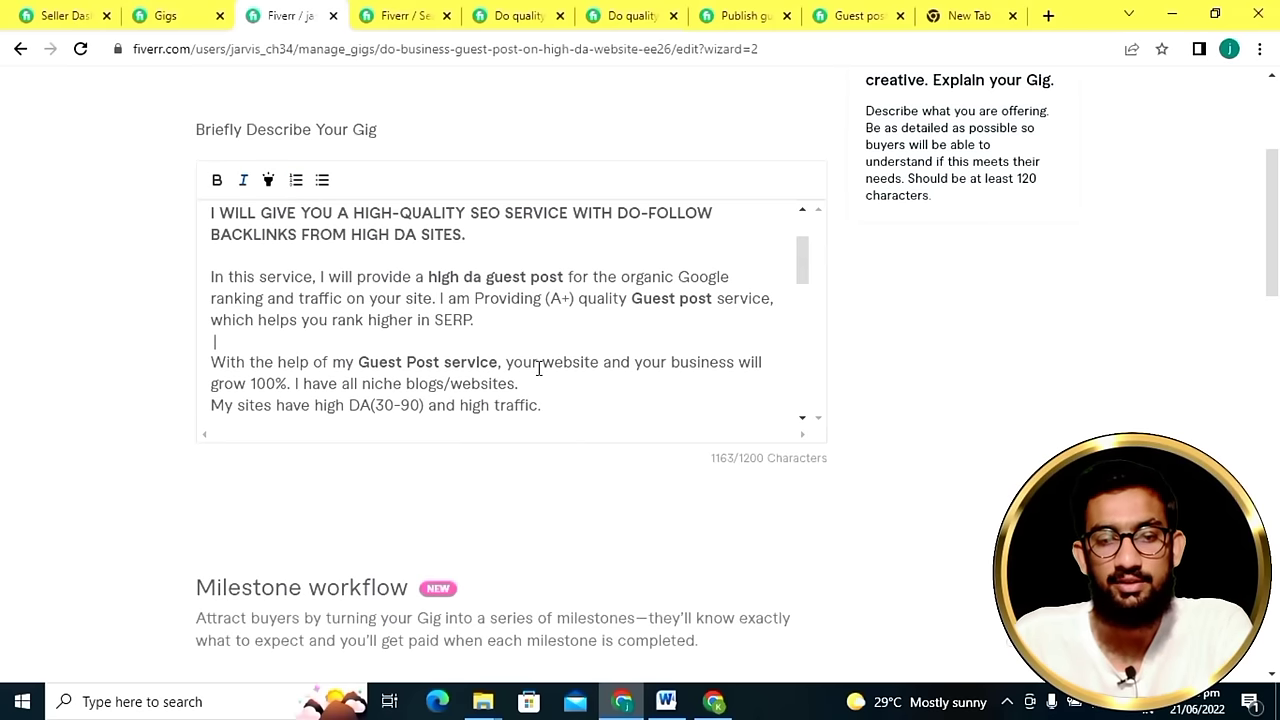
pyautogui.scroll(-2, 538, 369)
pyautogui.scroll(-2, 538, 369)
pyautogui.scroll(-2, 811, 497)
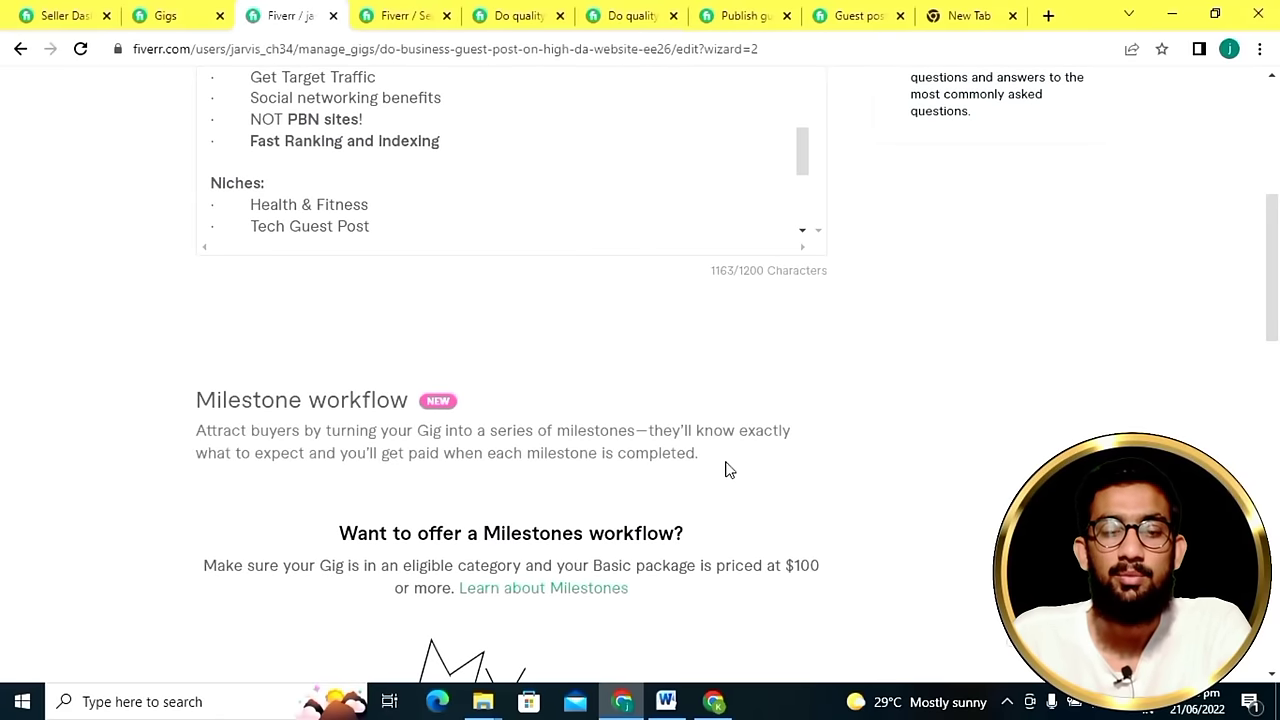
# Start a new entry under Frequently Asked Questions with the question "are these do follow backlinks?".
pyautogui.scroll(-7, 717, 467)
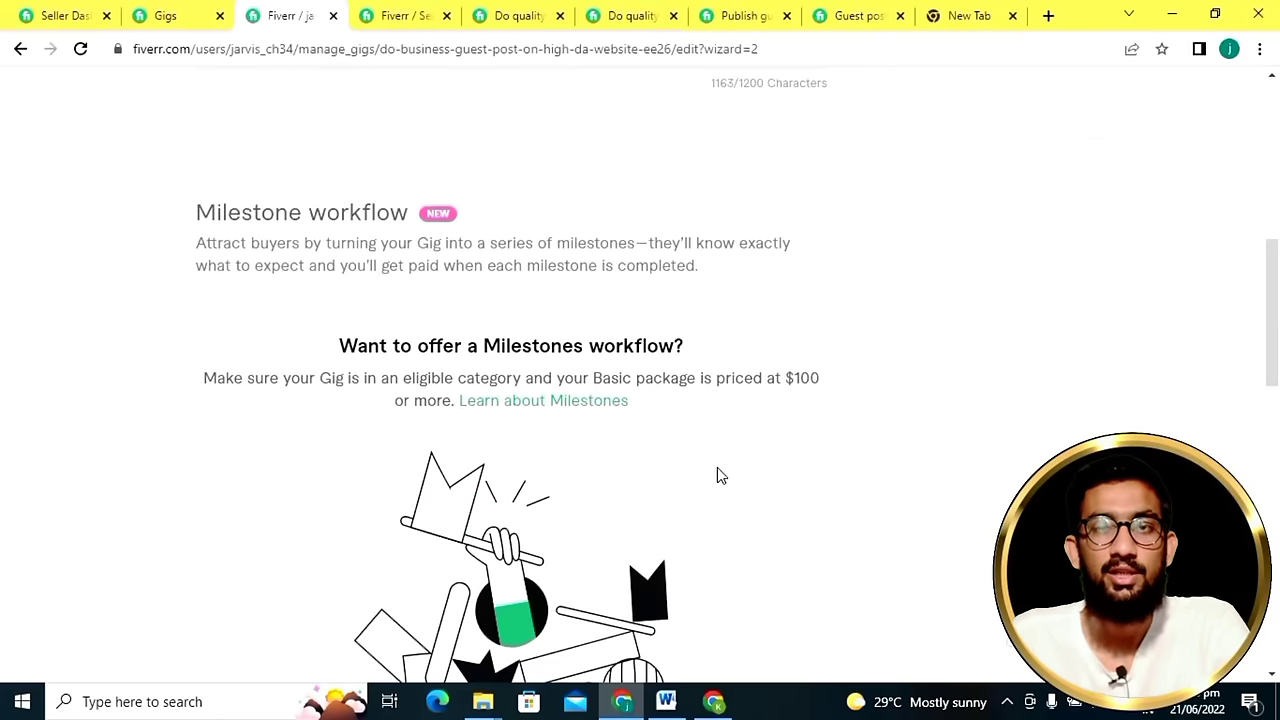
pyautogui.scroll(-2, 717, 467)
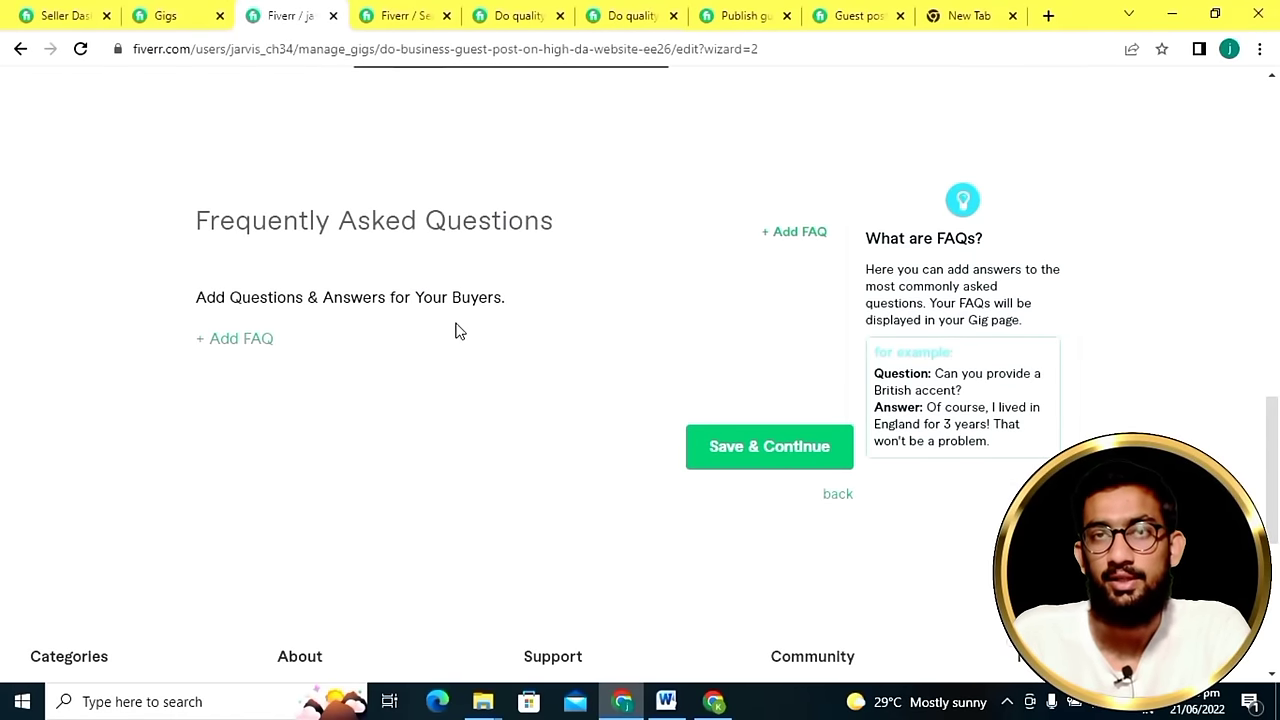
pyautogui.click(258, 346)
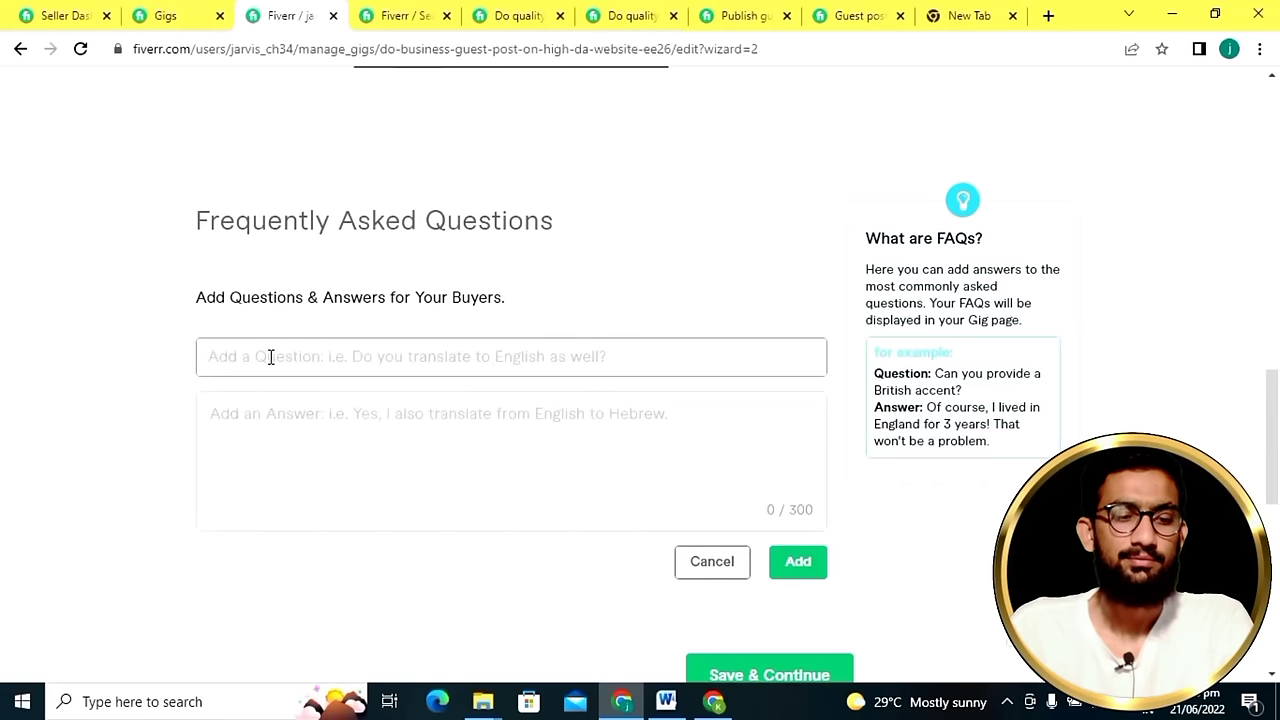
pyautogui.write('ar')
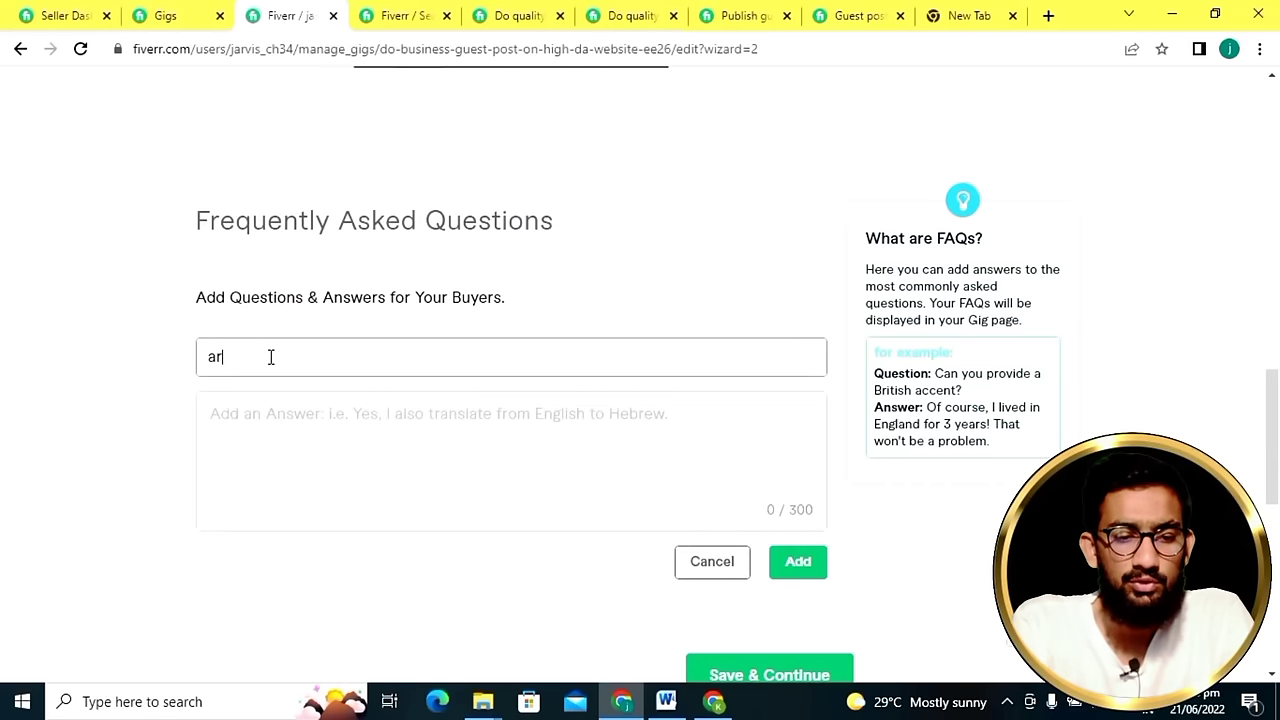
pyautogui.write('e these')
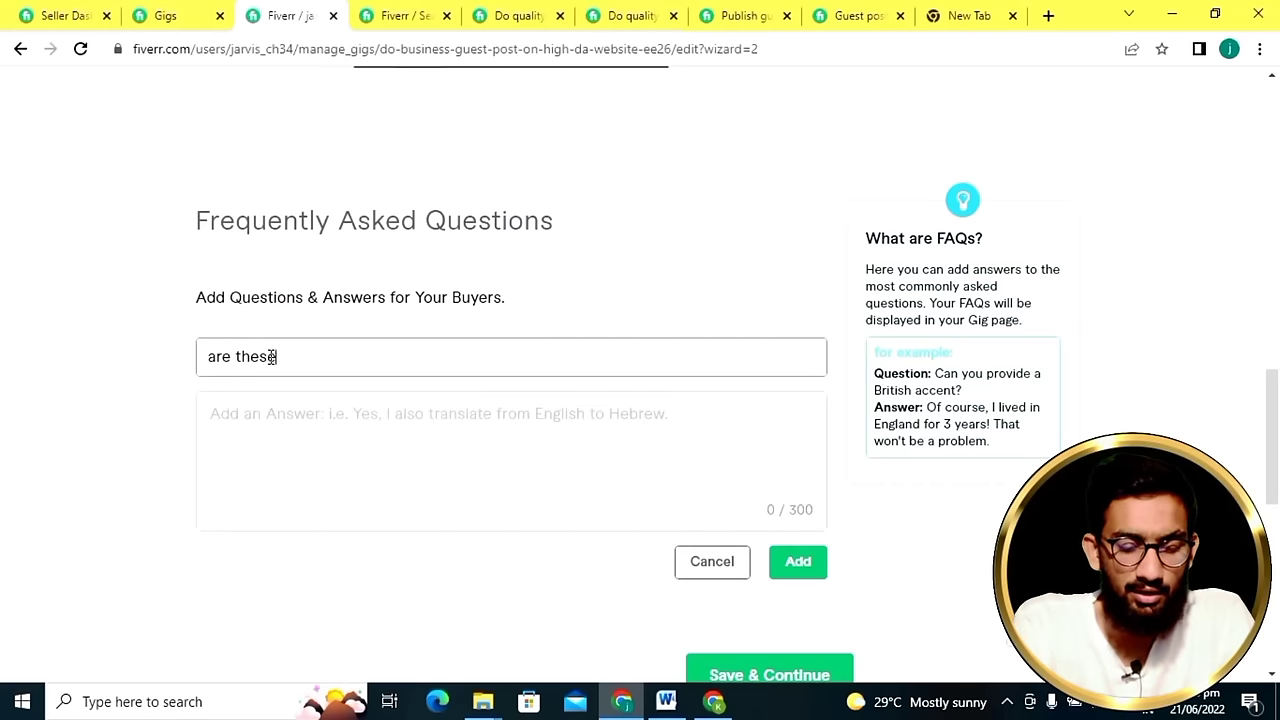
pyautogui.write(' do f')
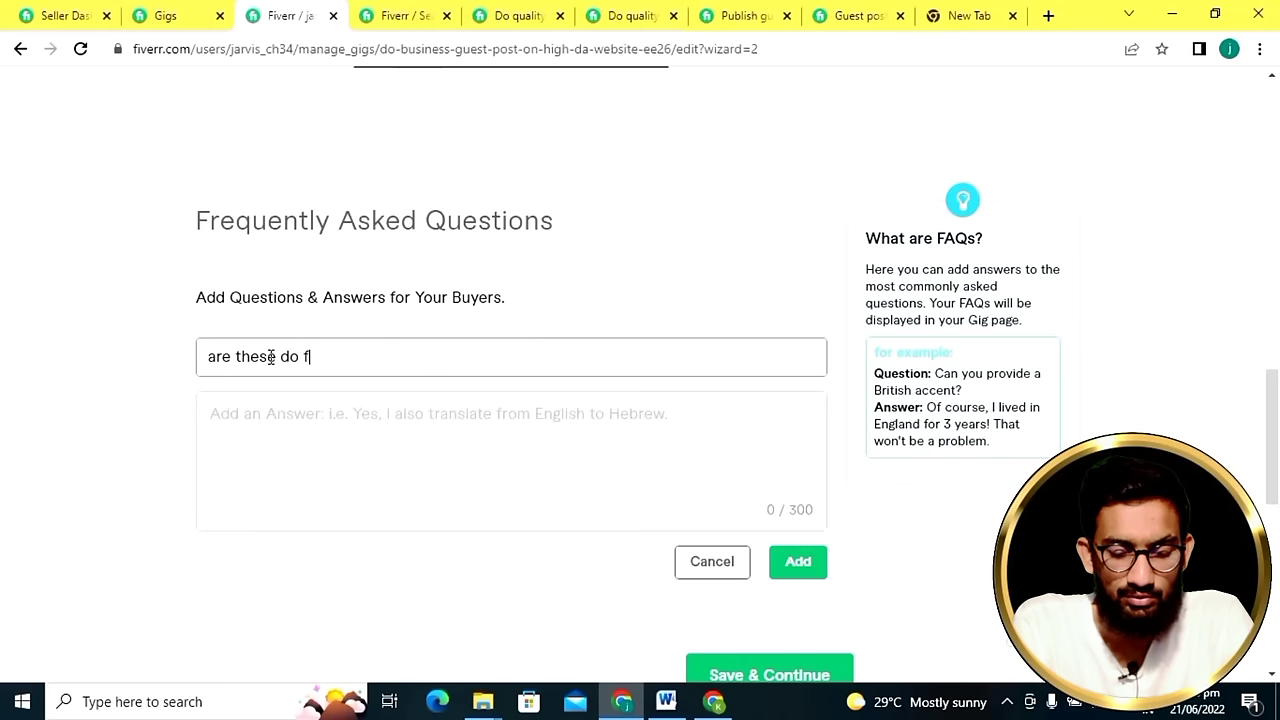
pyautogui.write('ollow')
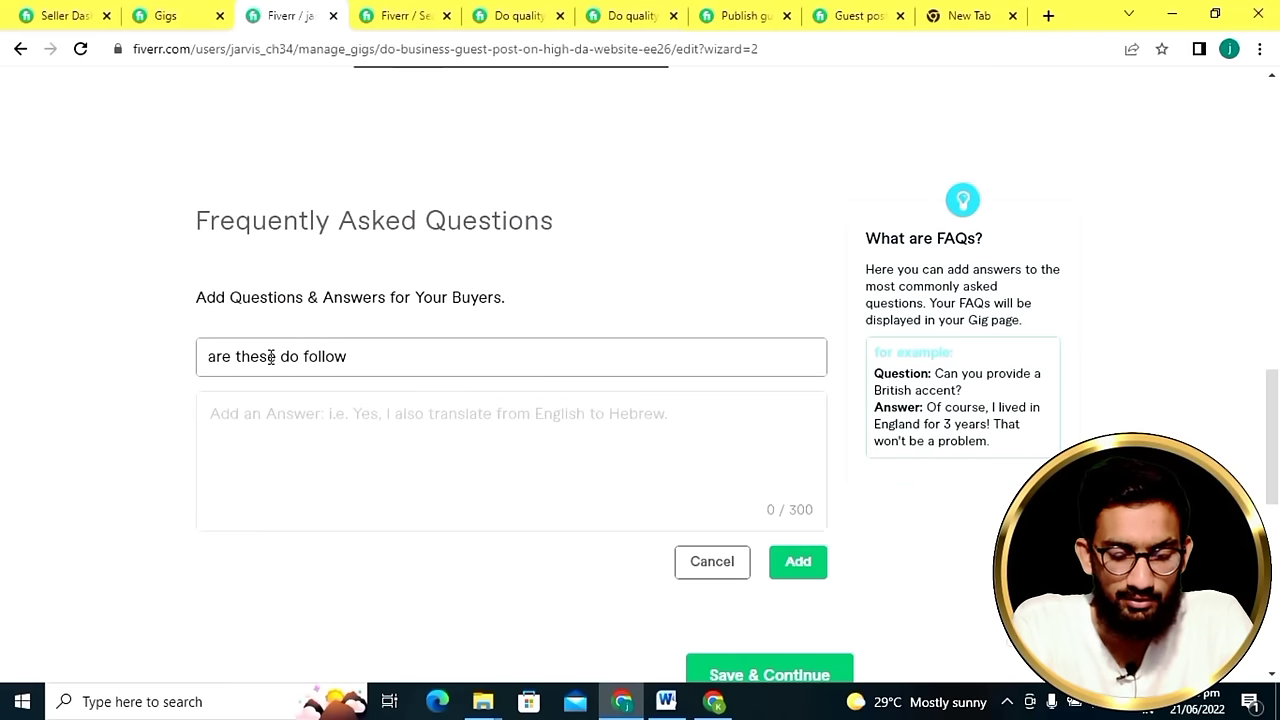
pyautogui.write(' ba')
pyautogui.write('c')
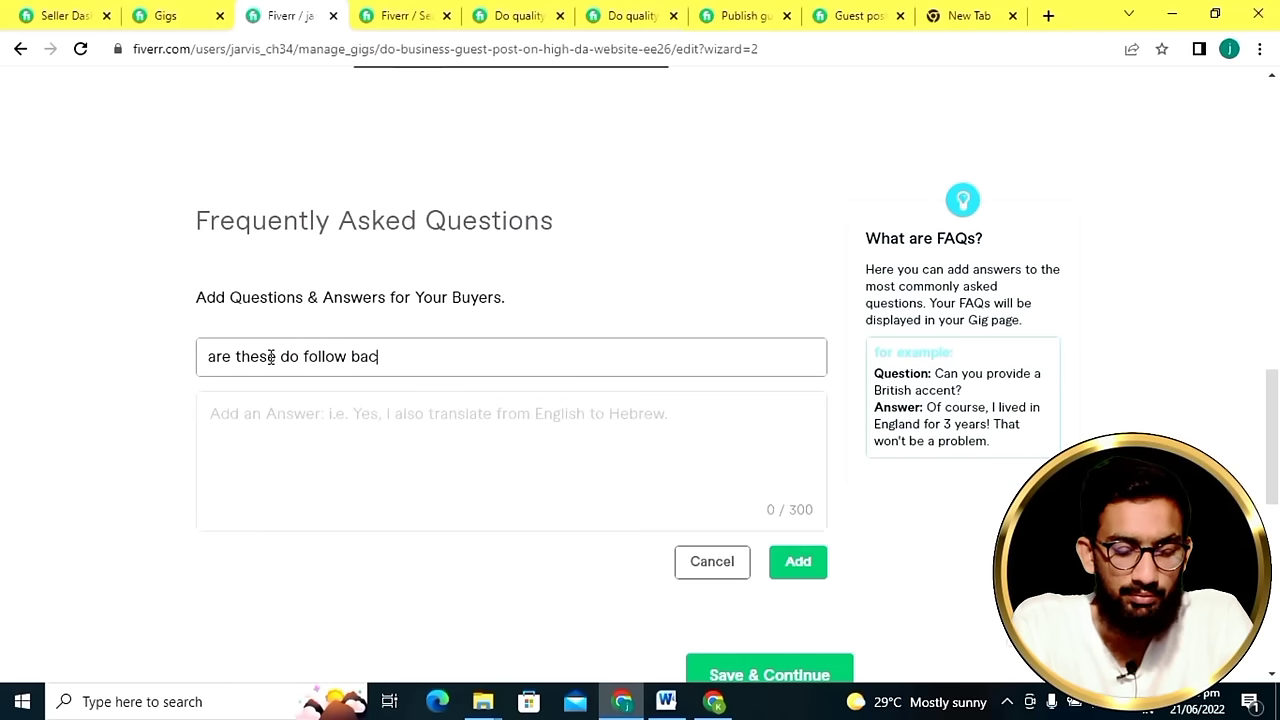
pyautogui.write('klinks')
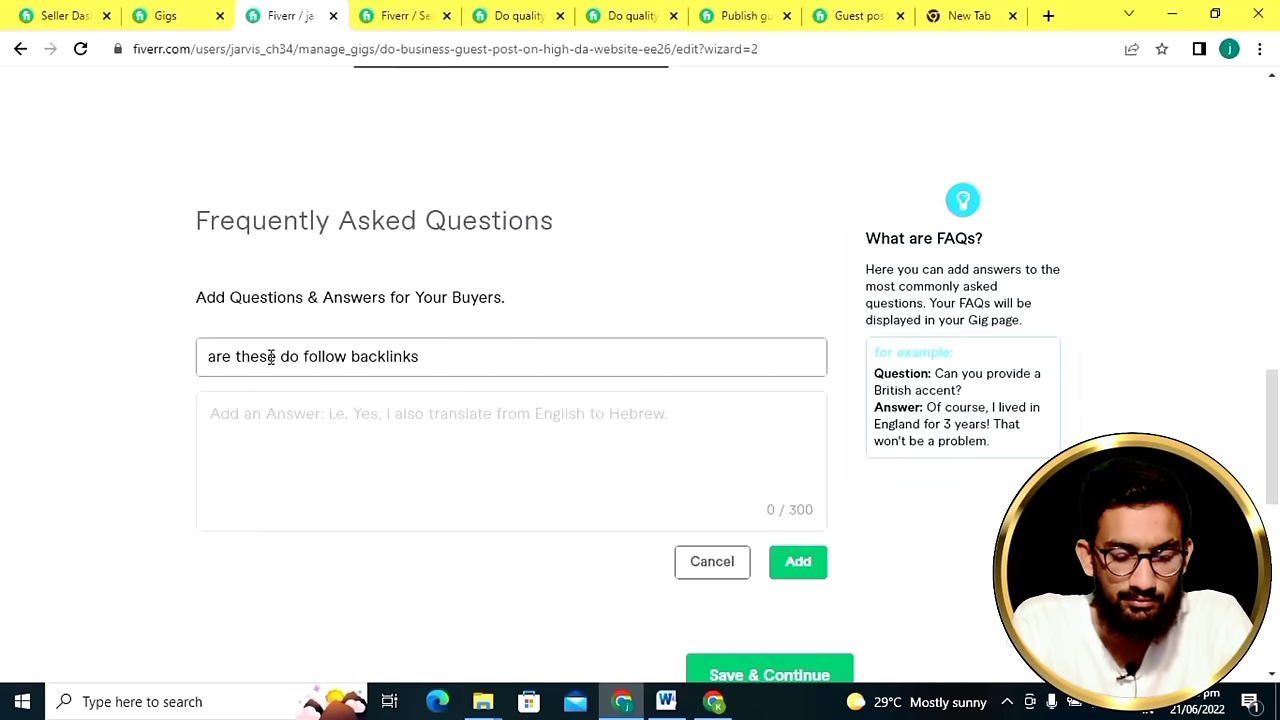
pyautogui.write('?')
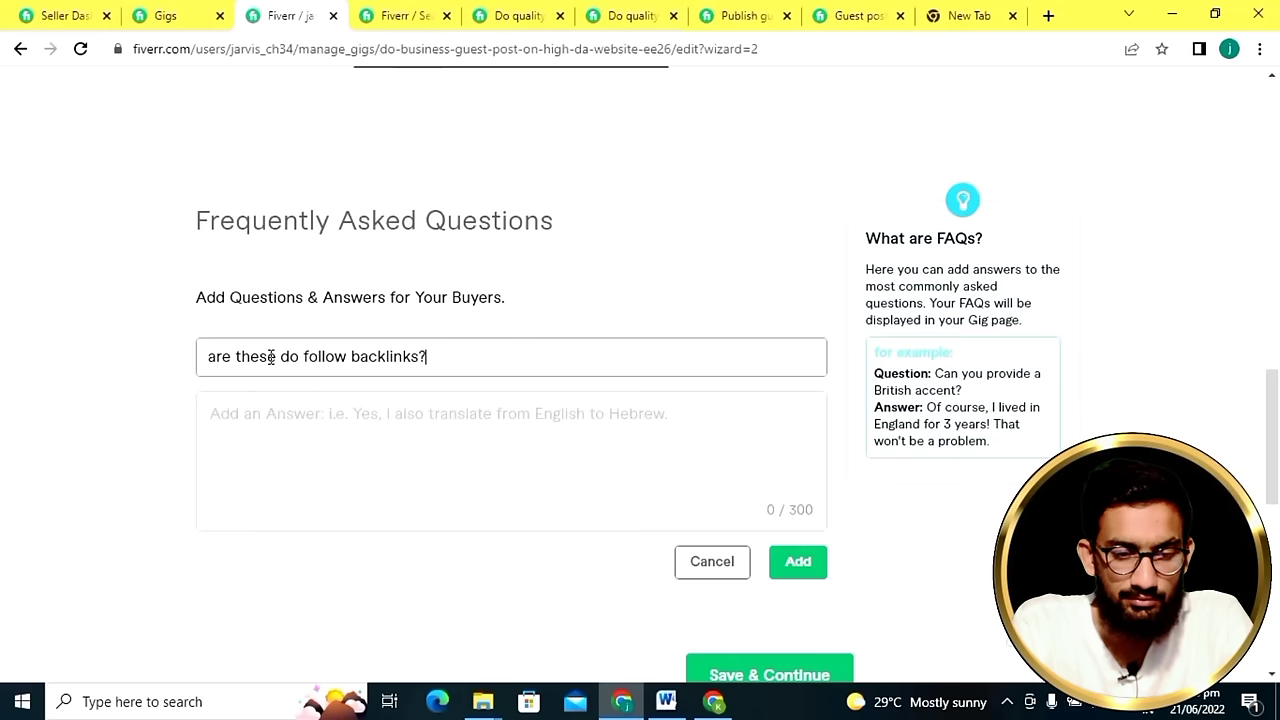
# Answer the FAQ with "yes i will provide 1 do follow backlinks lifetime permanent post." and add it to the gig.
pyautogui.click(238, 423)
pyautogui.write('yes,')
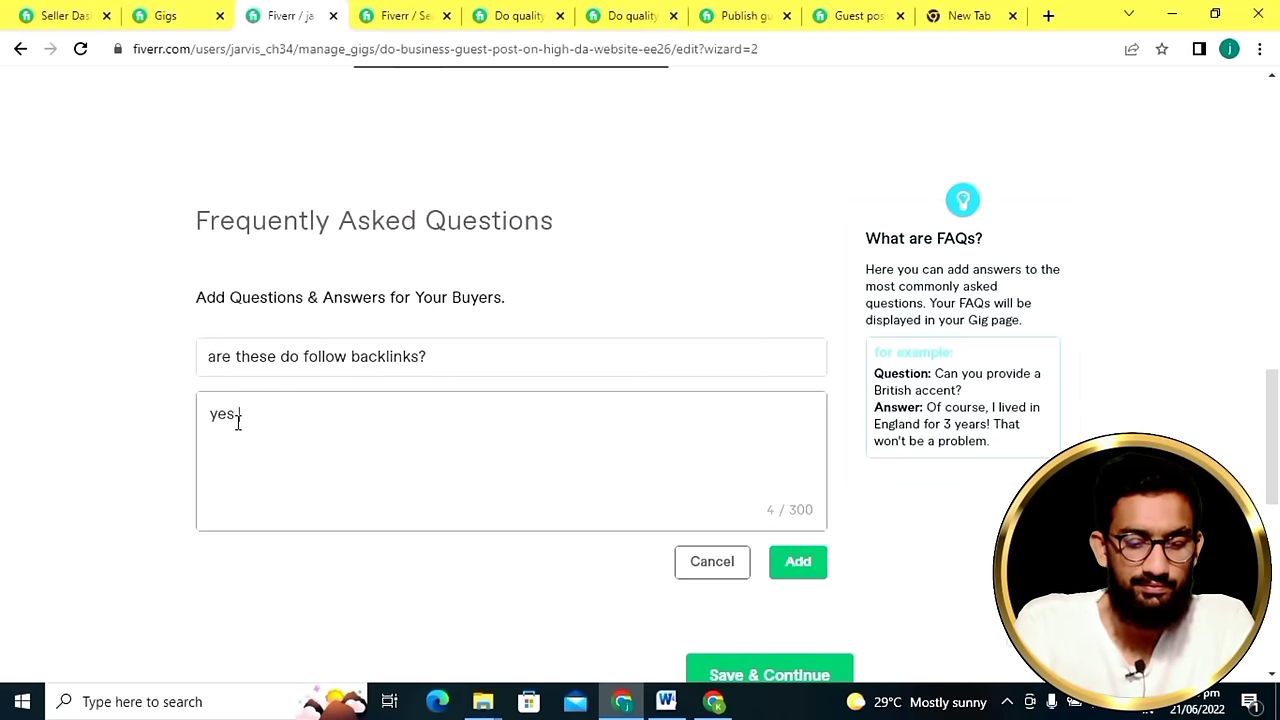
pyautogui.write('i will ')
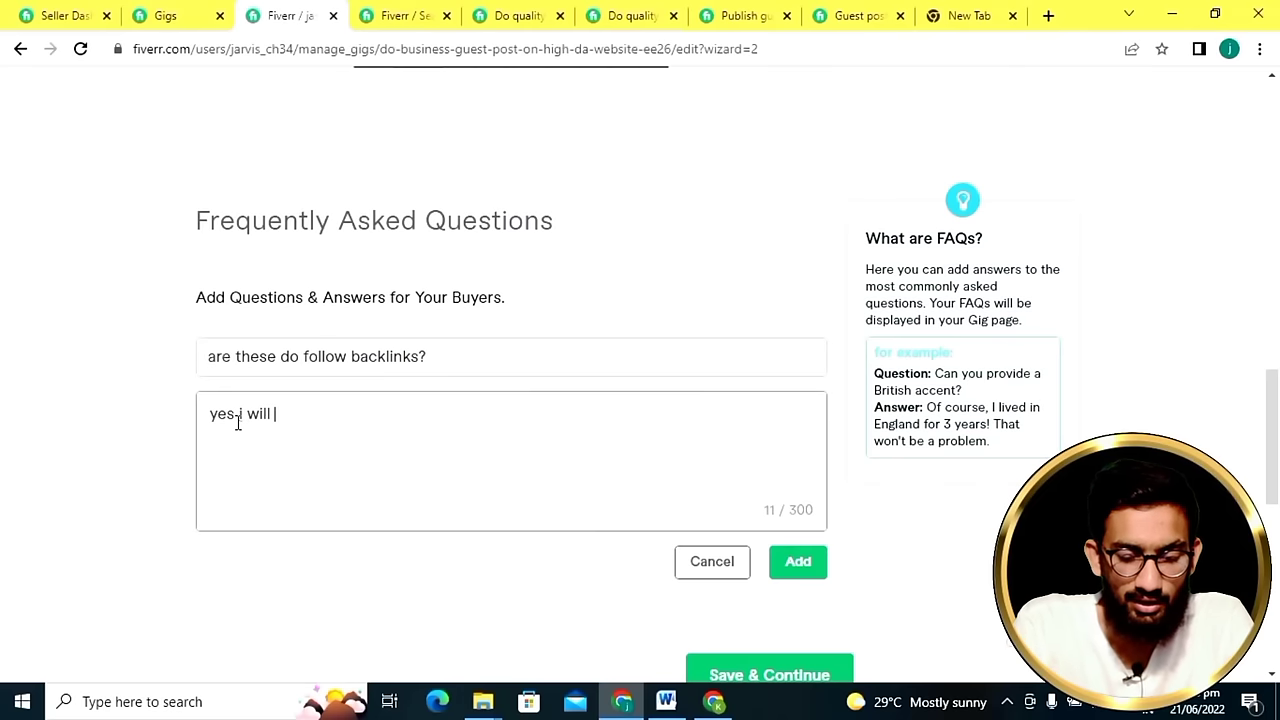
pyautogui.write('provi')
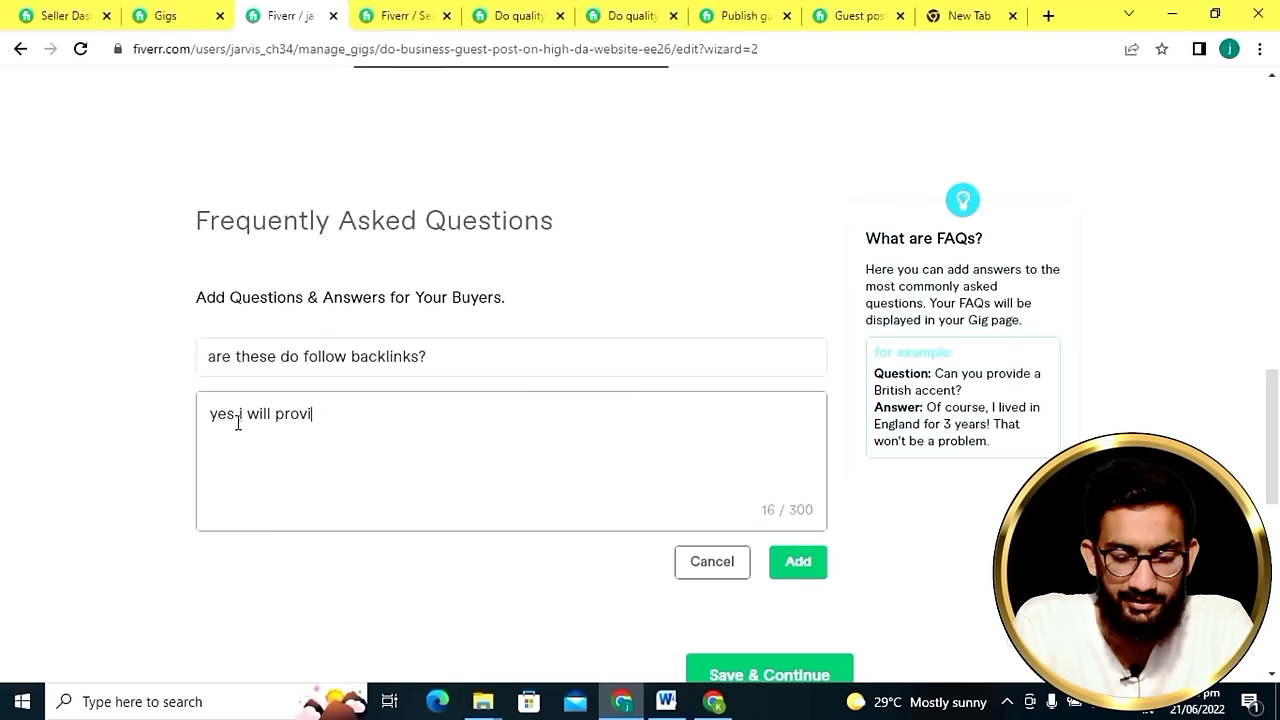
pyautogui.write('de 1 ')
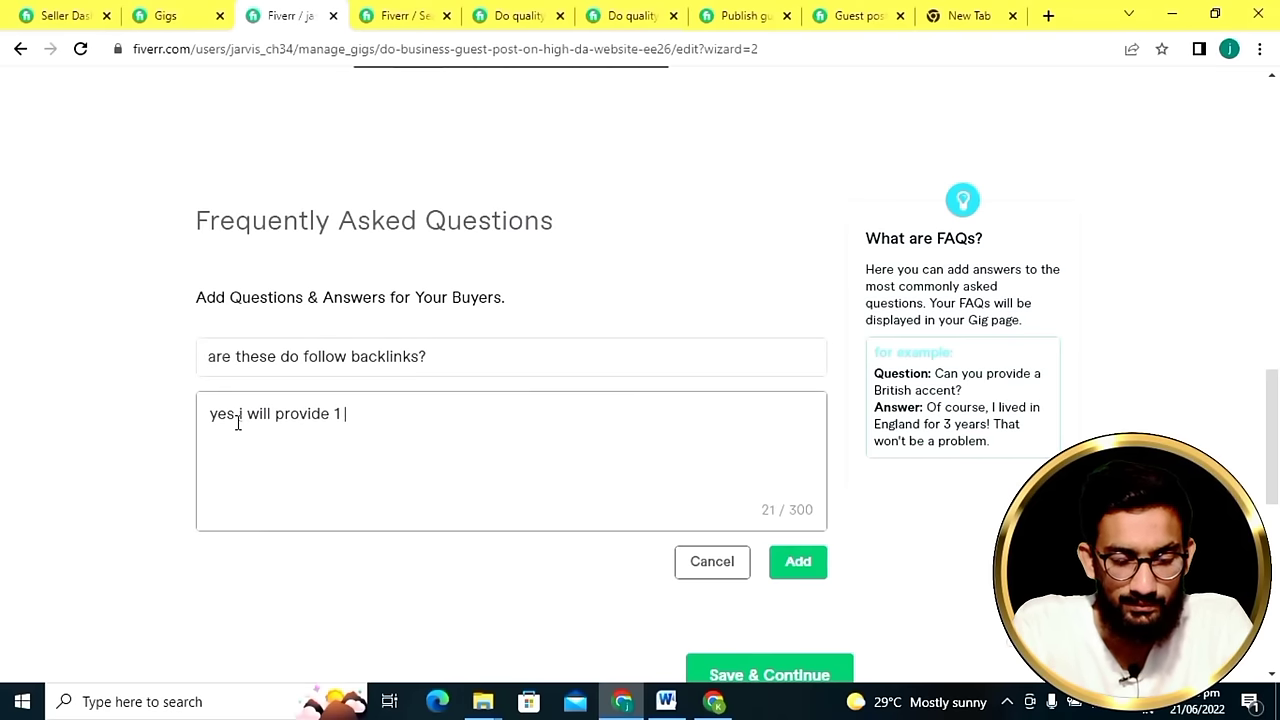
pyautogui.write('do fo')
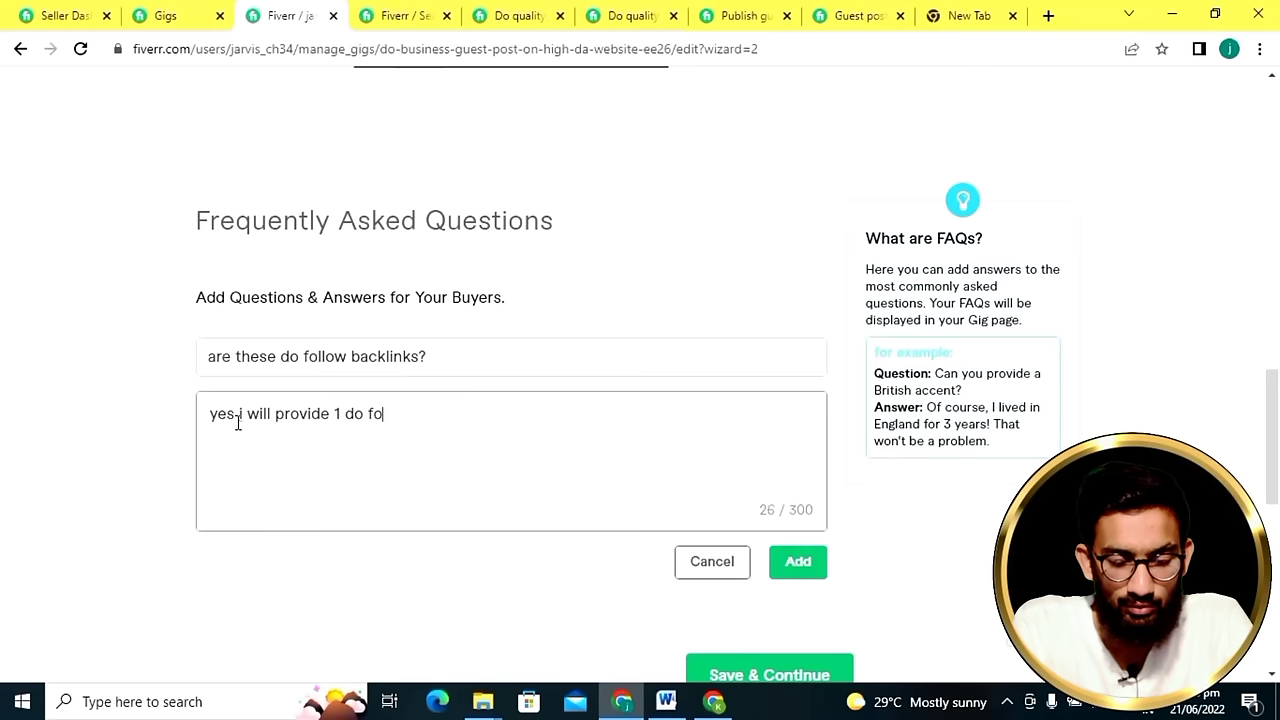
pyautogui.write('llow bac')
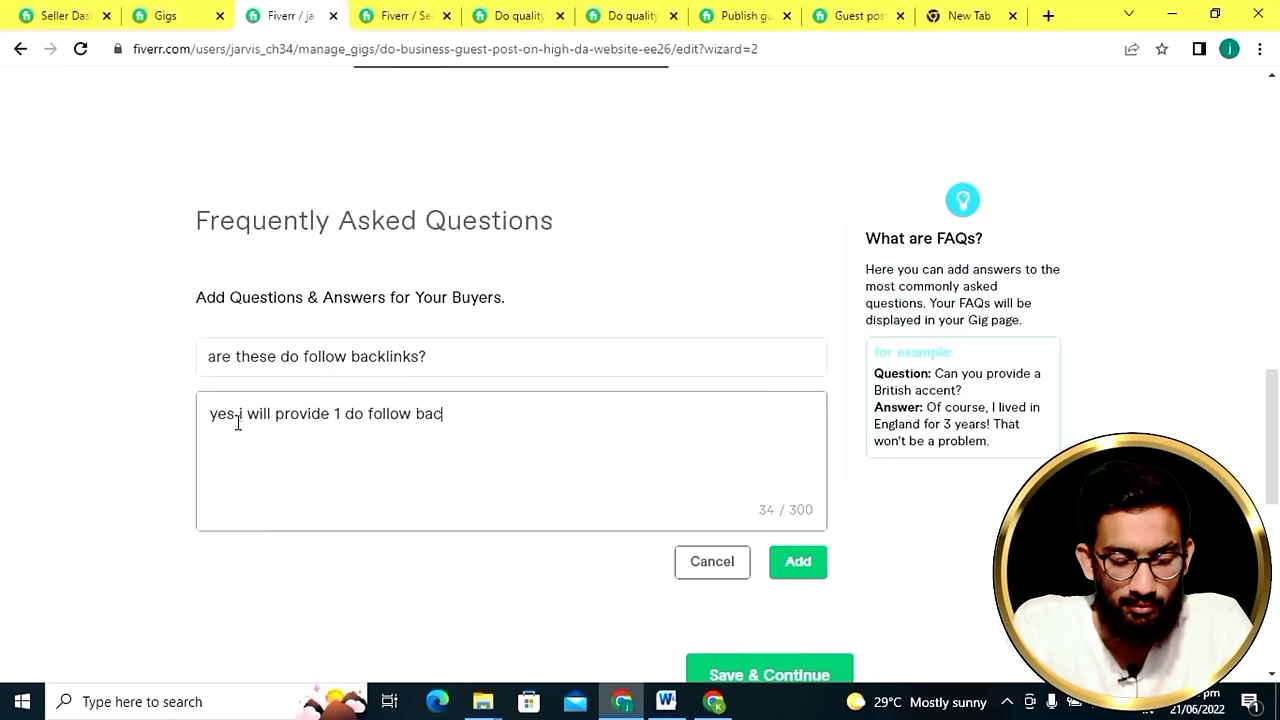
pyautogui.write('klinks ')
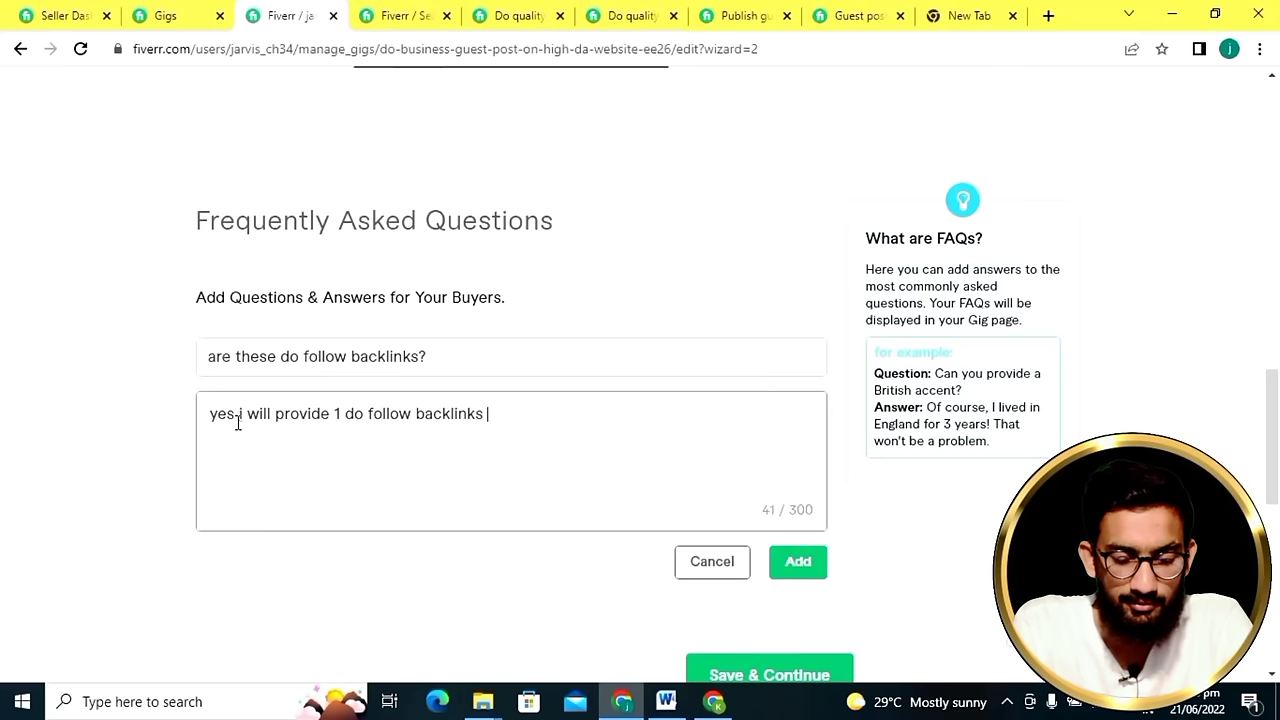
pyautogui.write('l')
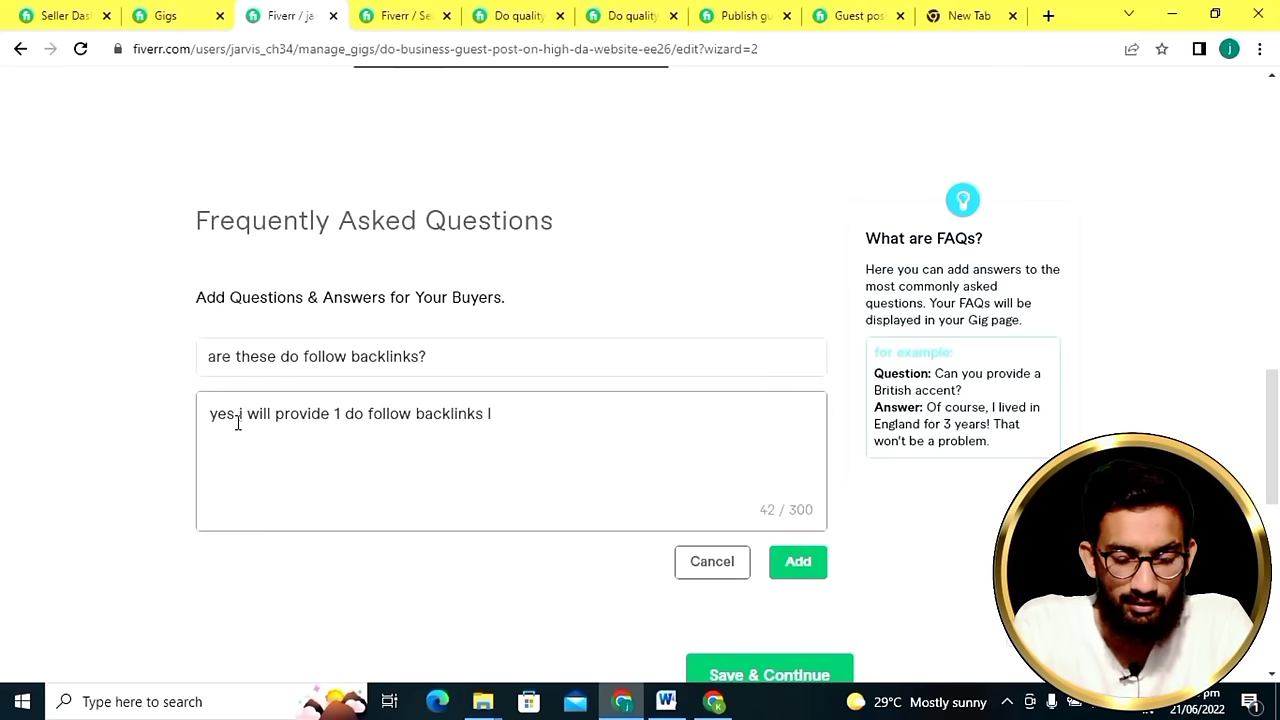
pyautogui.write('ifte')
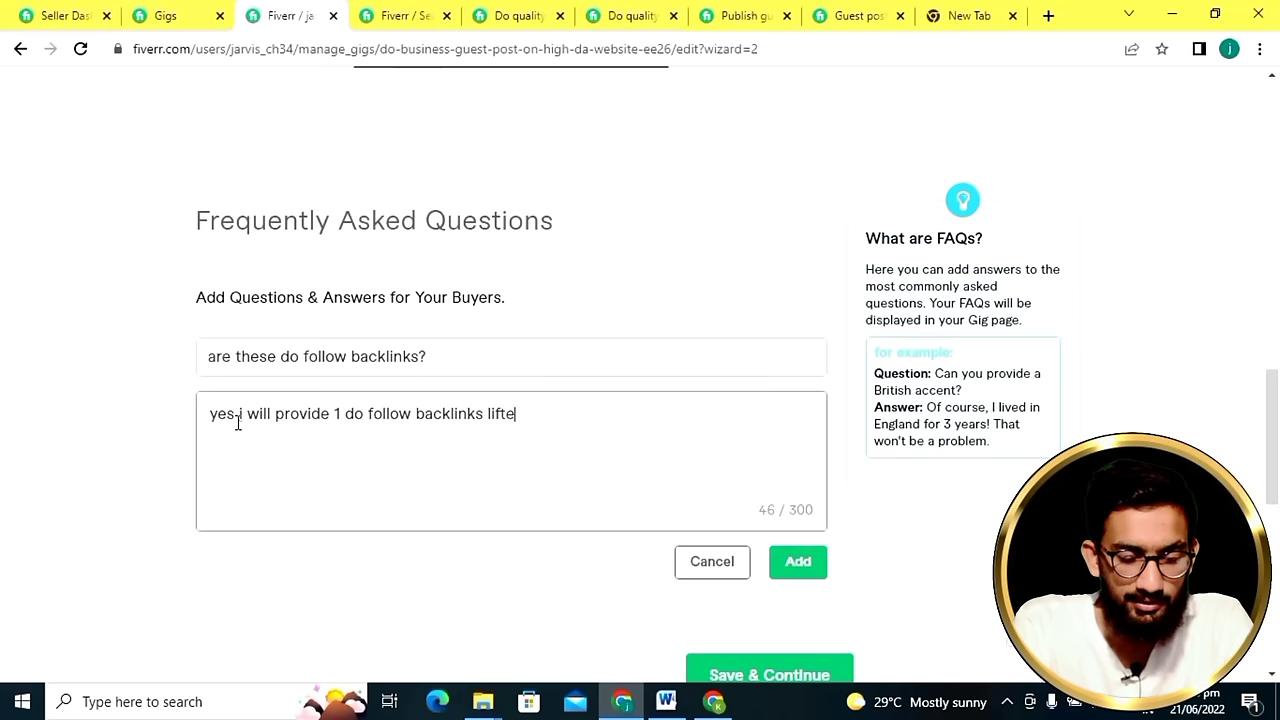
pyautogui.press('BackSpace')
pyautogui.press('BackSpace')
pyautogui.write('et')
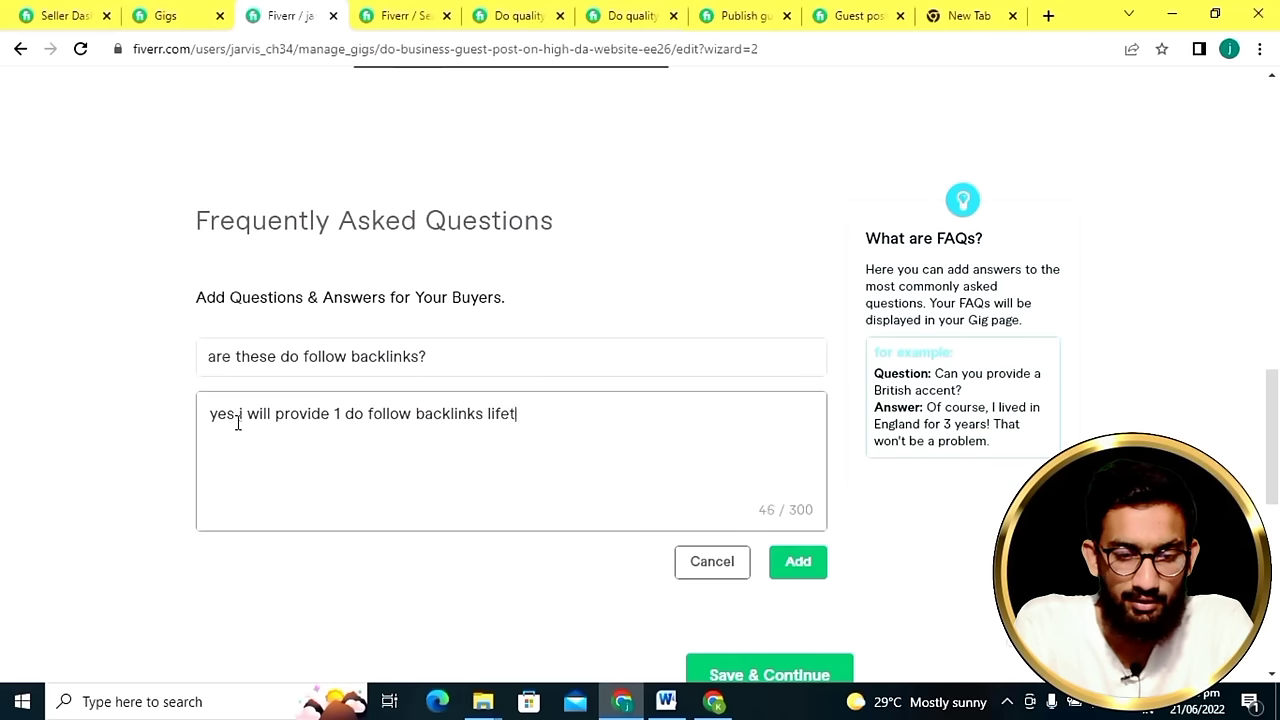
pyautogui.write('ime perme')
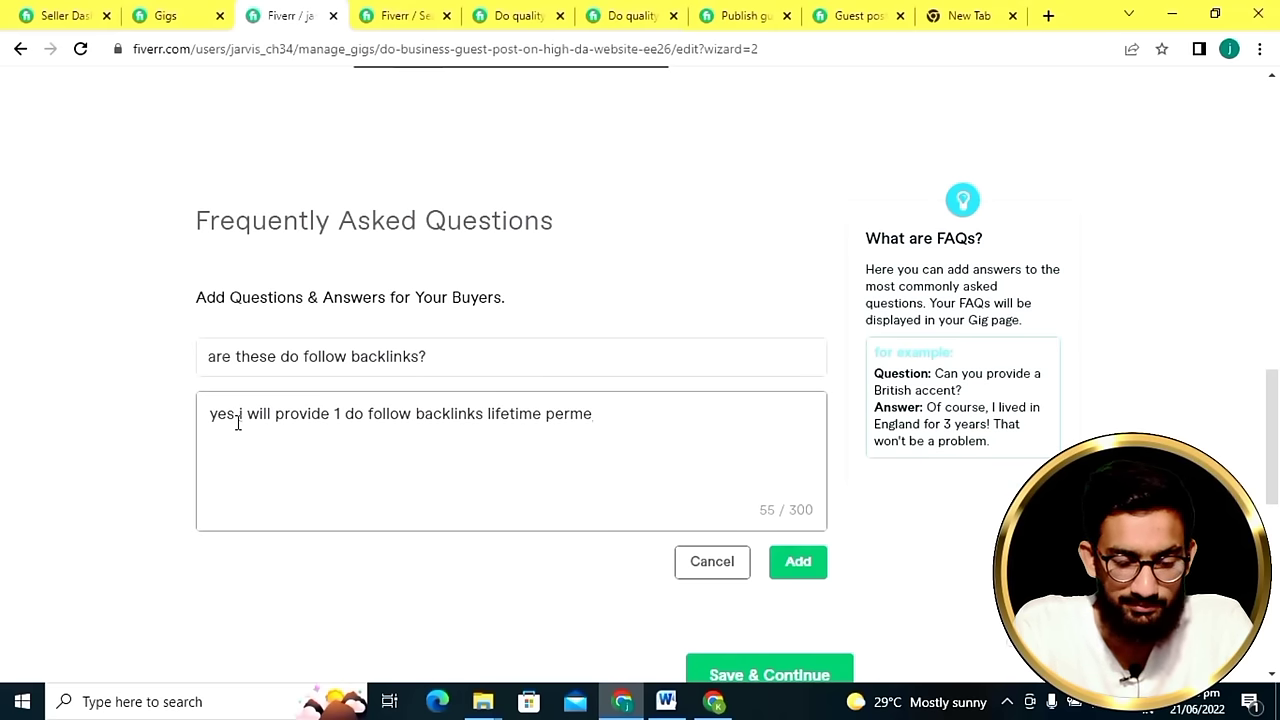
pyautogui.press('BackSpace')
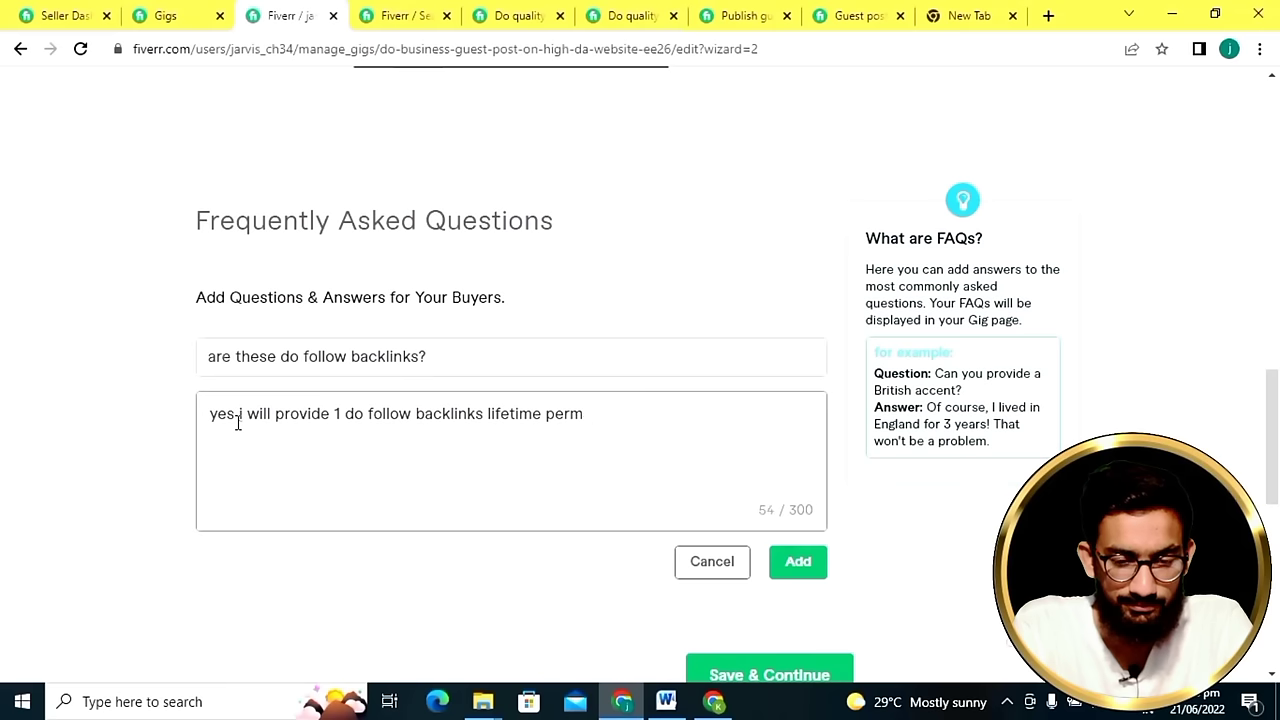
pyautogui.write('anent post')
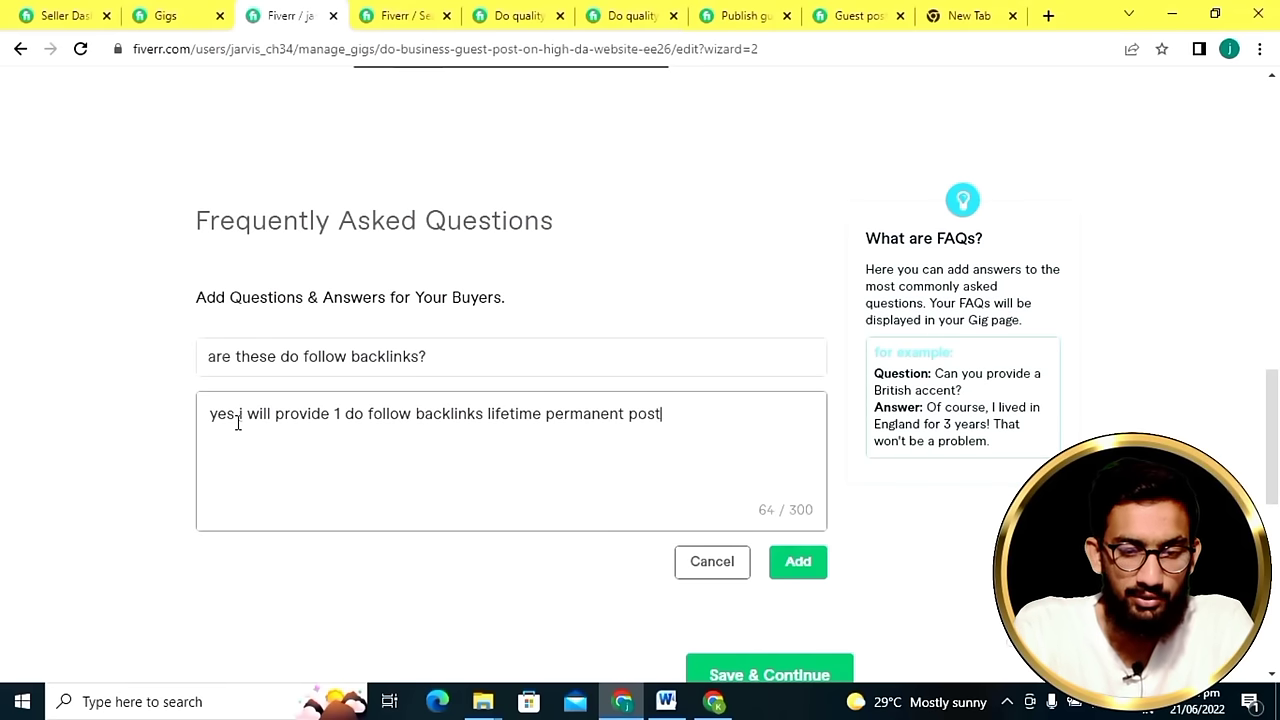
pyautogui.write('.')
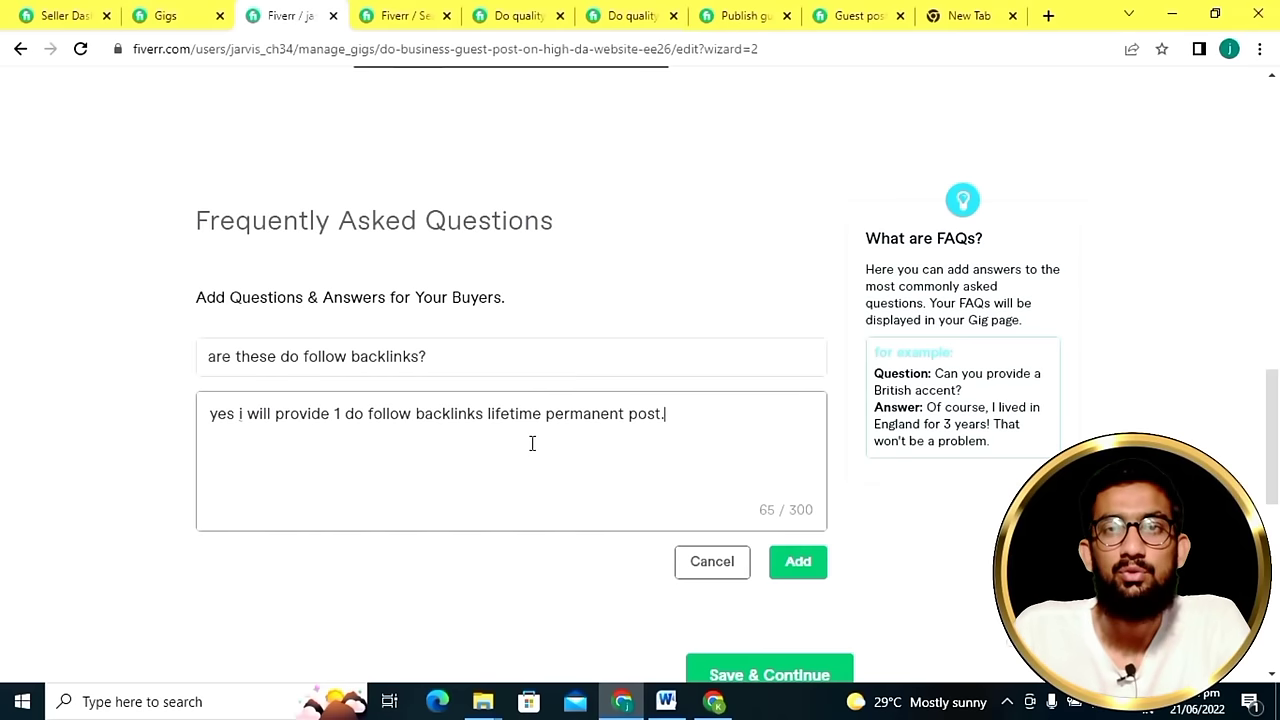
pyautogui.click(797, 563)
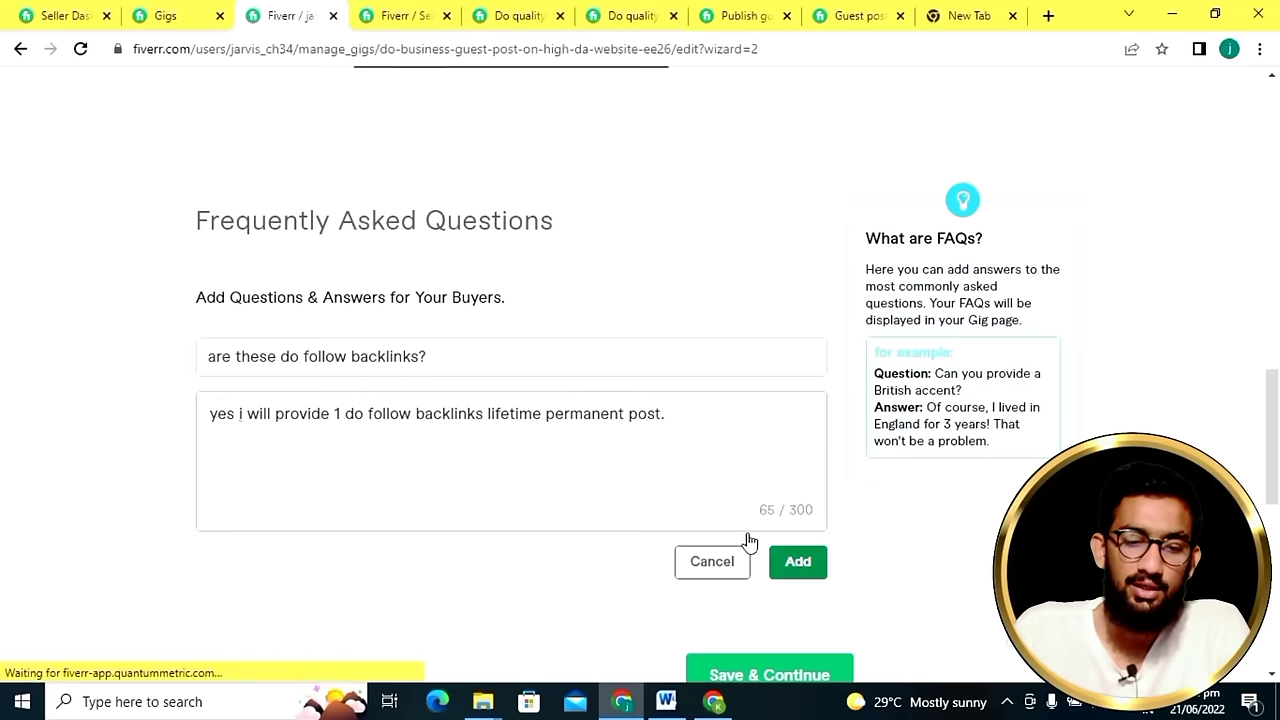
# Save the description and FAQ section and continue to the gig's Requirements.
pyautogui.scroll(-2, 620, 451)
pyautogui.click(762, 333)
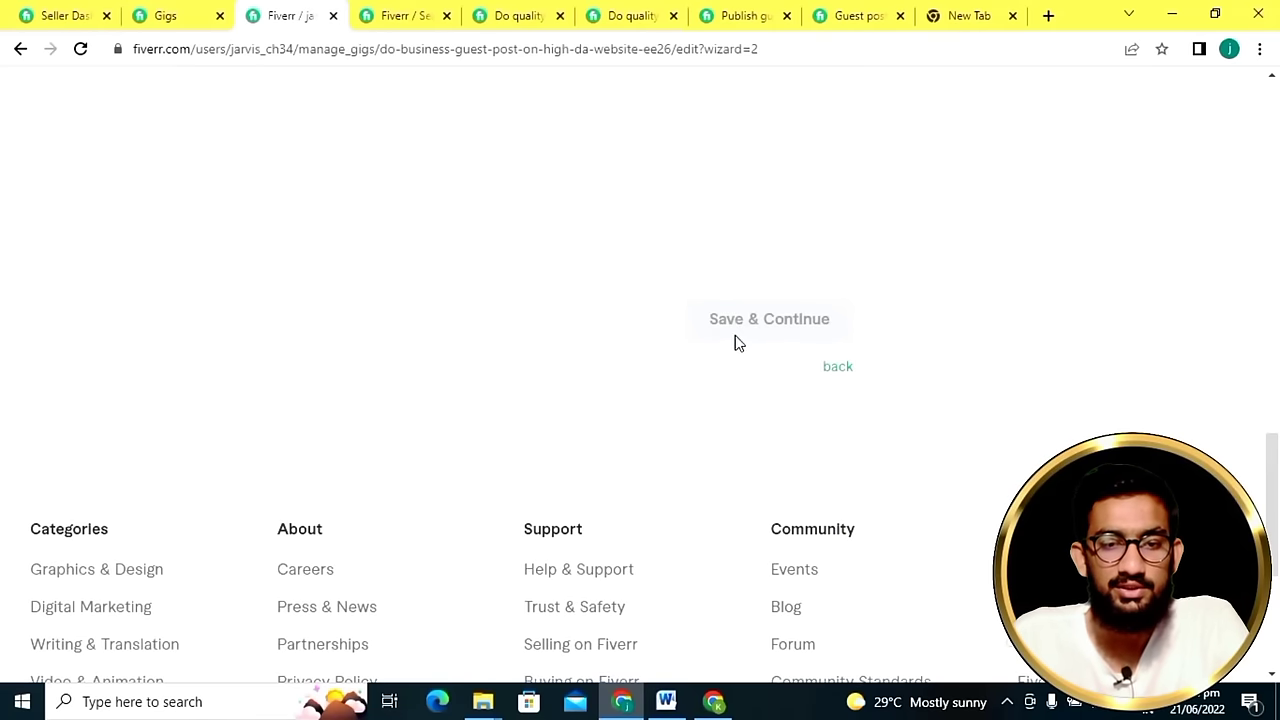
pyautogui.click(746, 329)
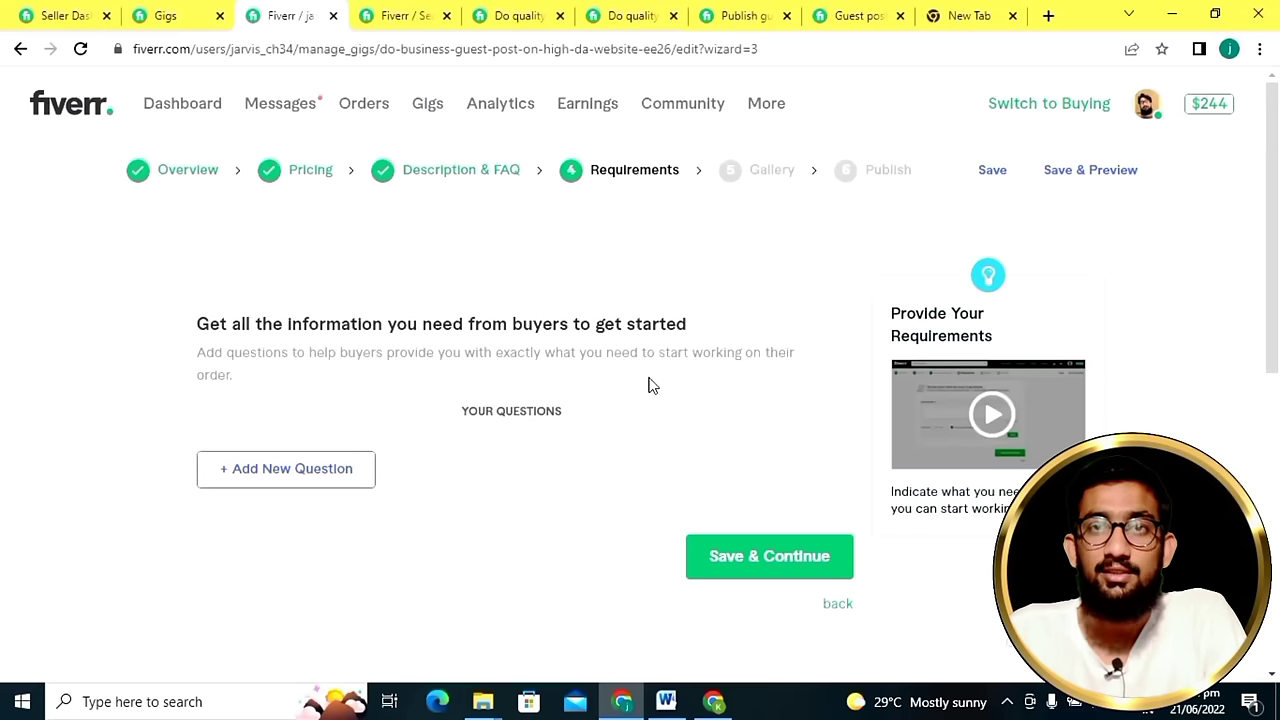
# Start a new required buyer question reading "dear sir!" with "please send me your website URL" on the second line.
pyautogui.click(303, 488)
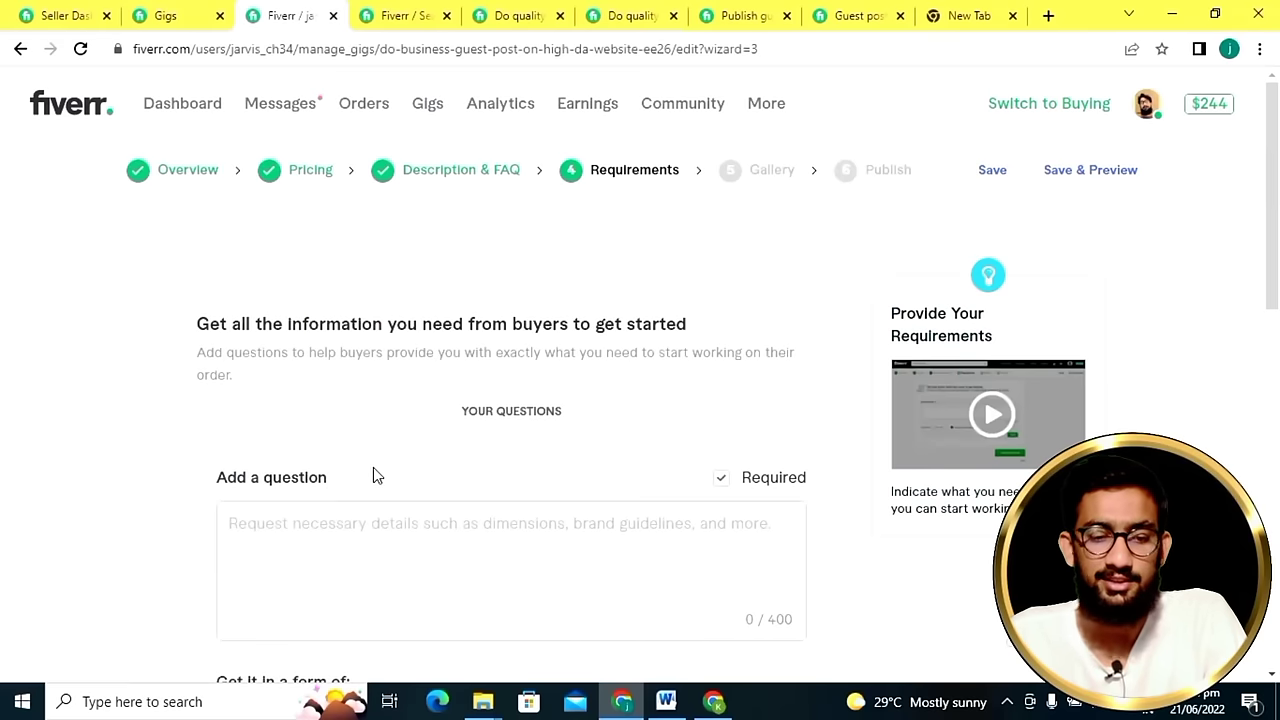
pyautogui.click(382, 532)
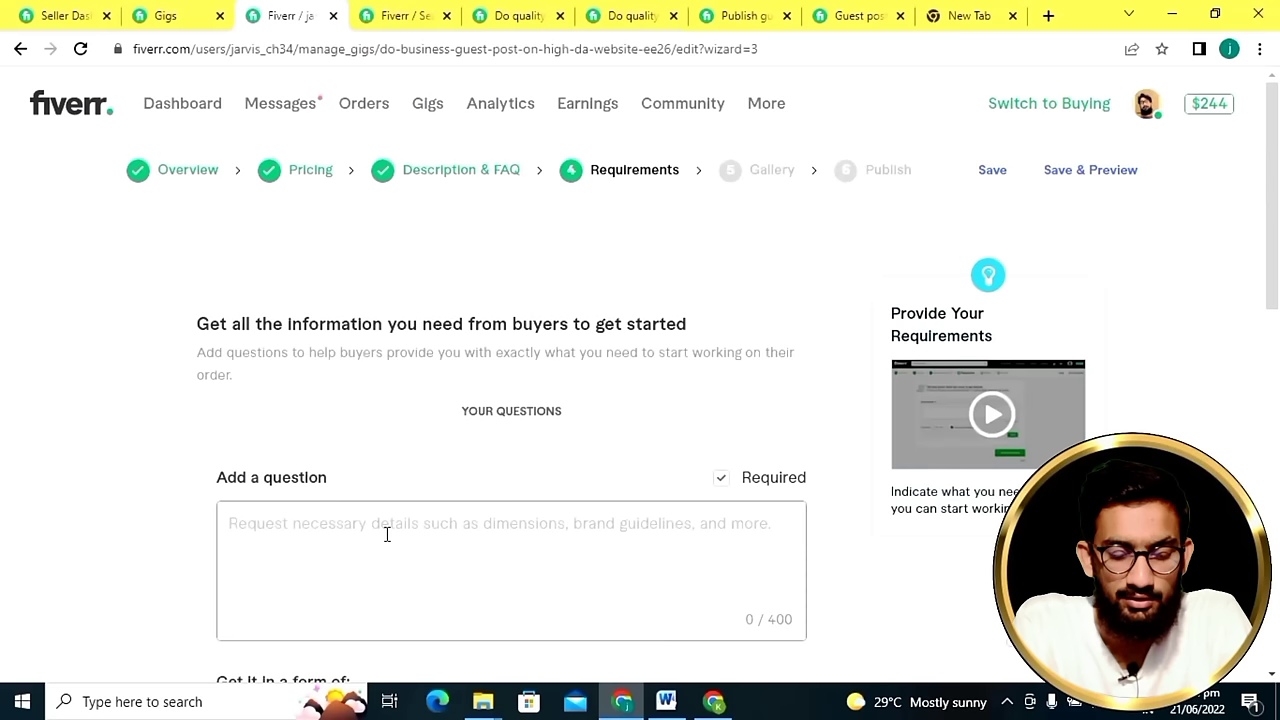
pyautogui.write('dear sir')
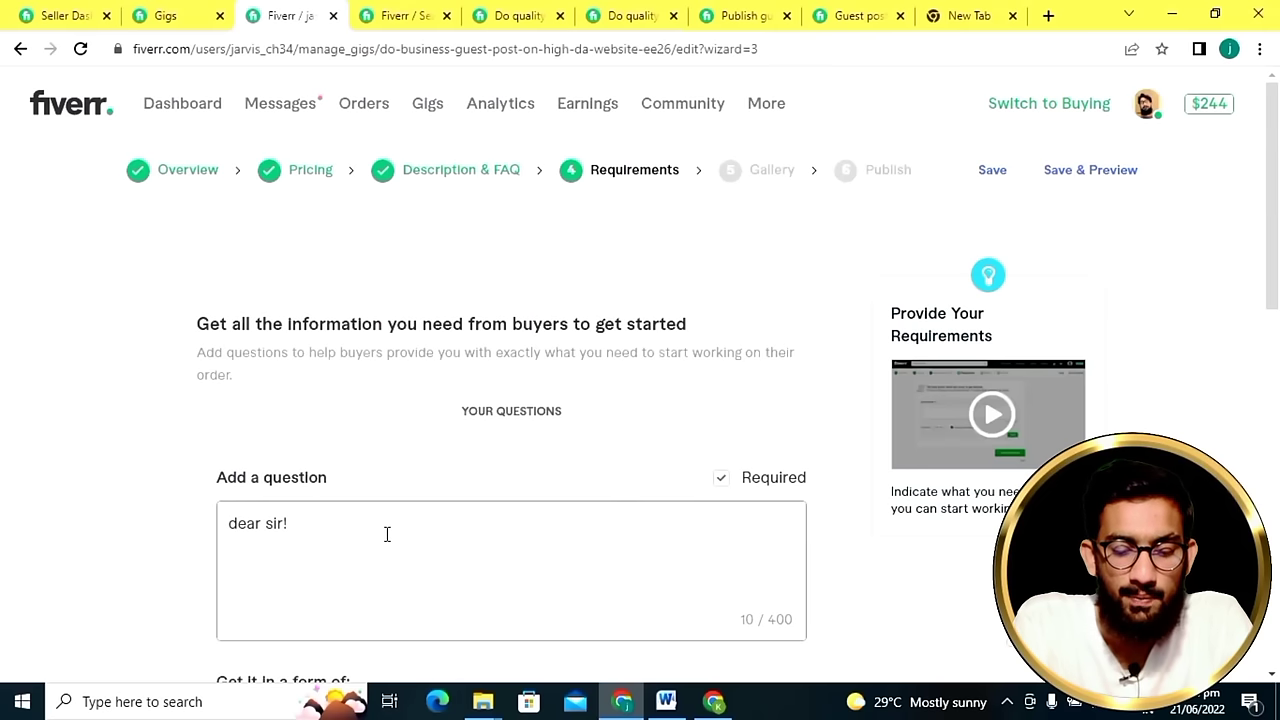
pyautogui.write('!')
pyautogui.press('Return')
pyautogui.write('please ')
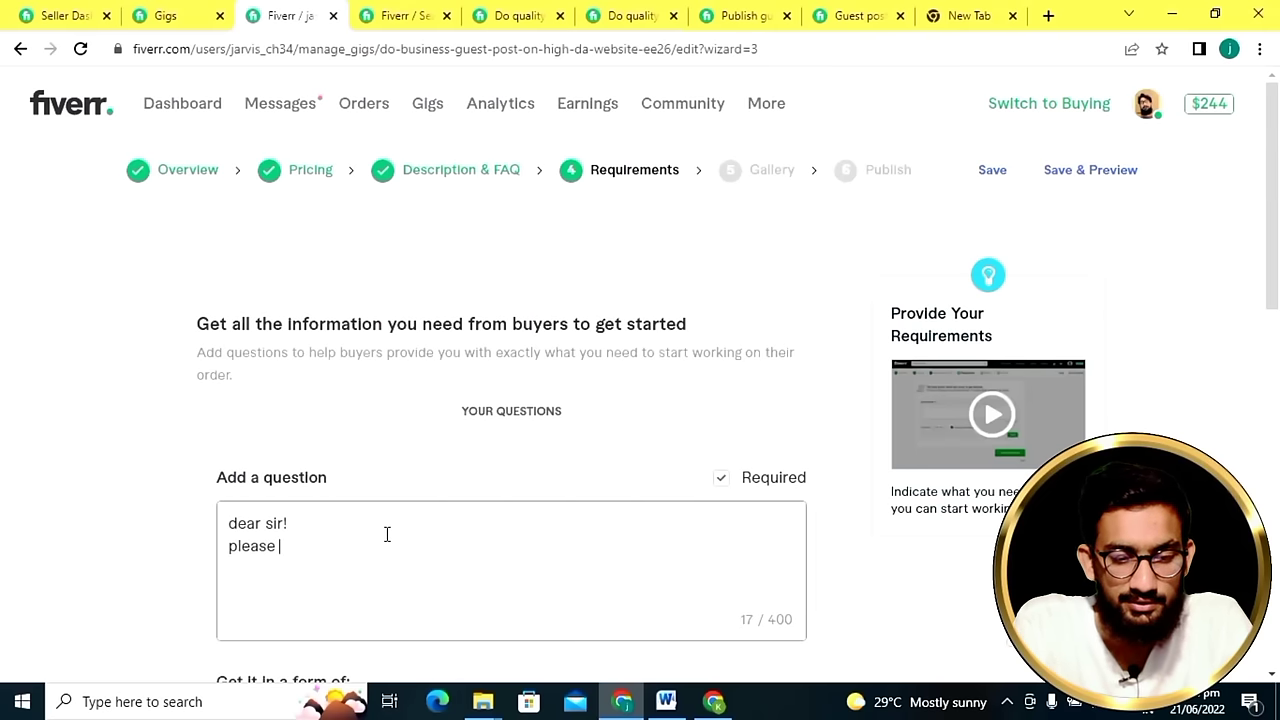
pyautogui.write('send me')
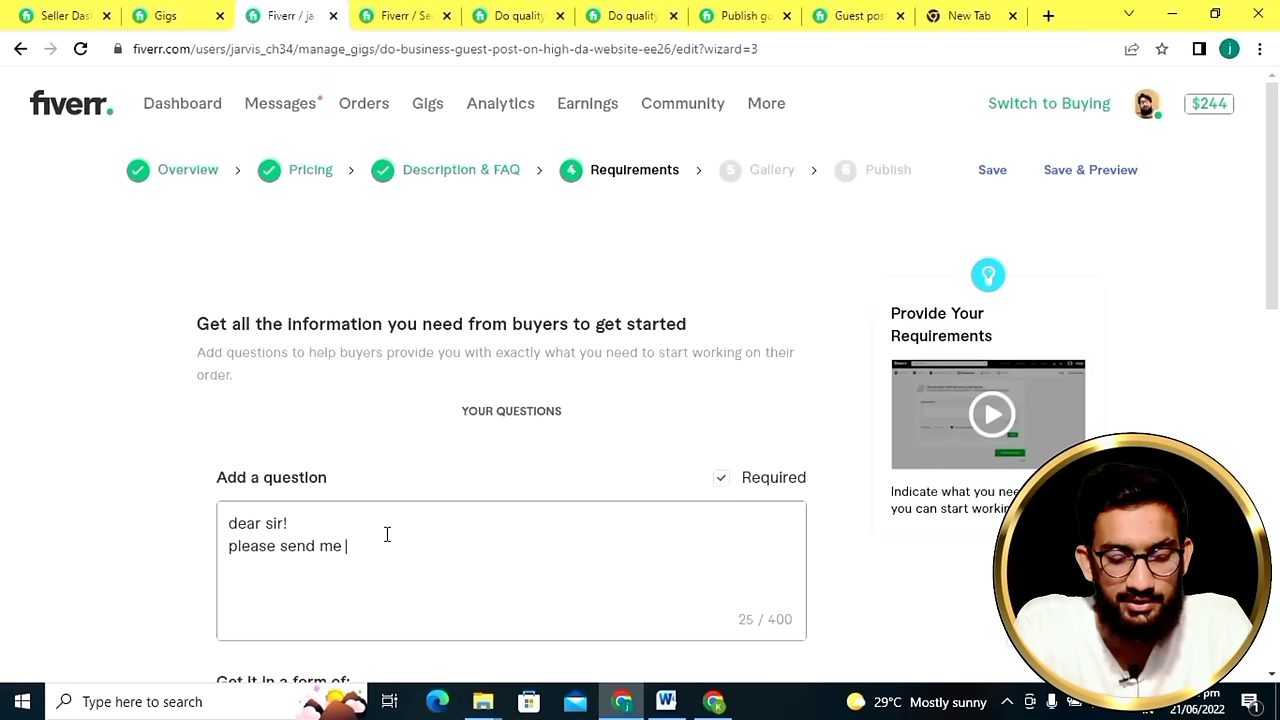
pyautogui.write(' your ')
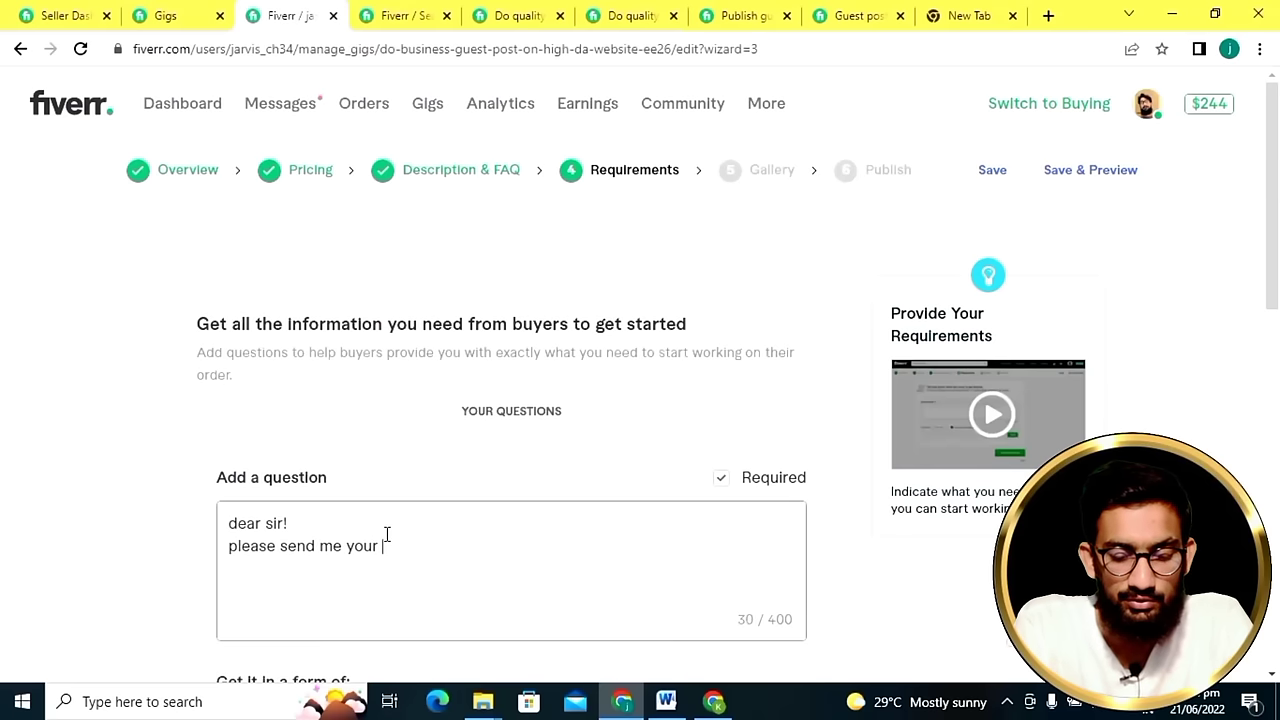
pyautogui.write('websit')
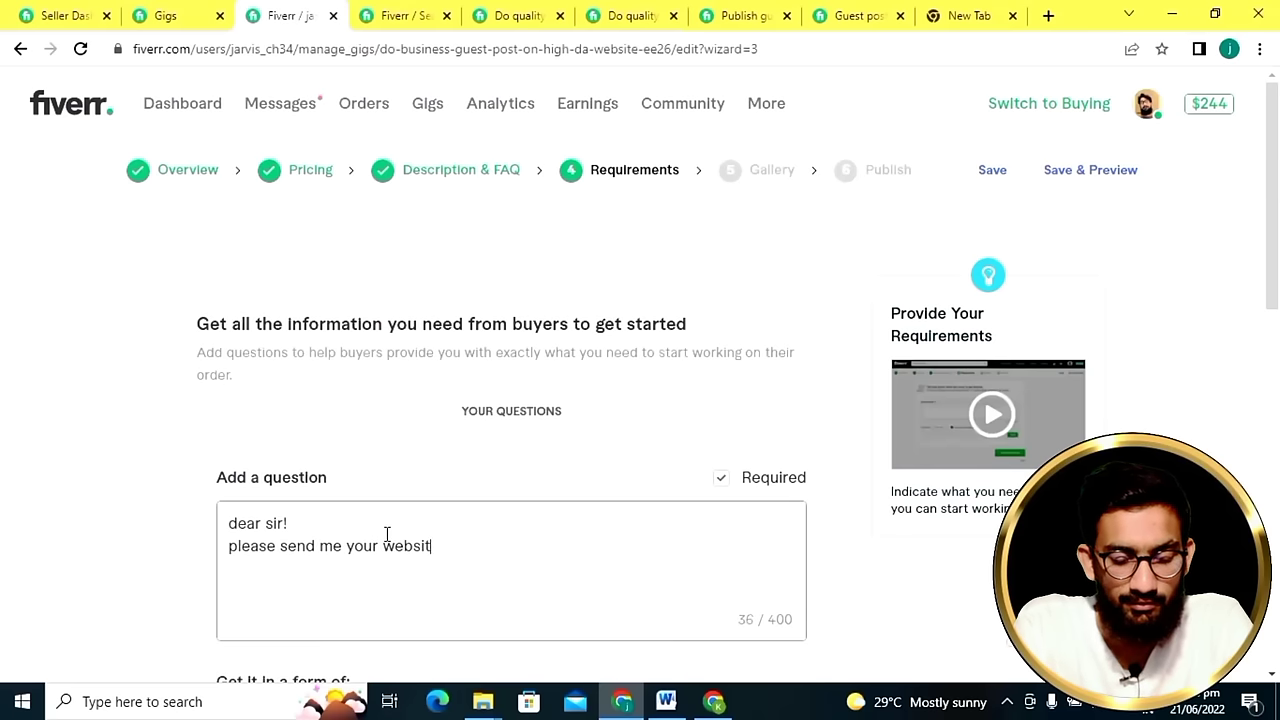
pyautogui.write('e URL ')
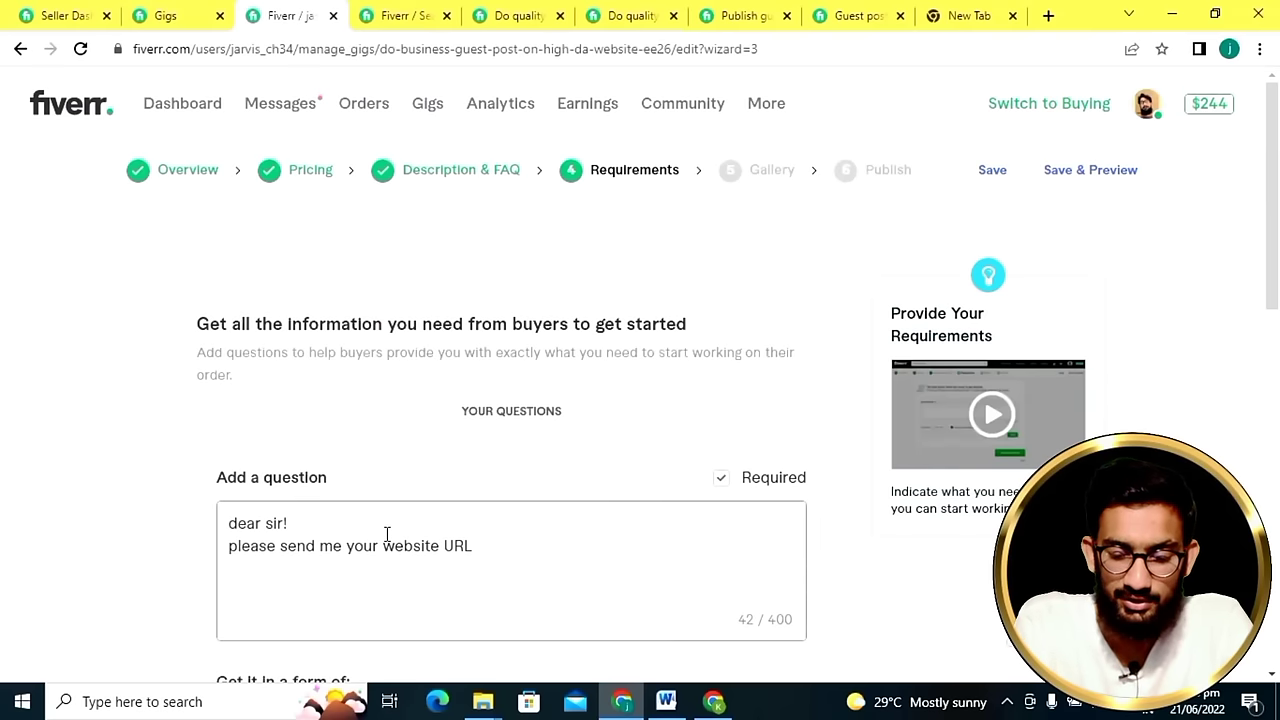
# Append "( links)" after "website URL" in the buyer question.
pyautogui.write('{')
pyautogui.press('BackSpace')
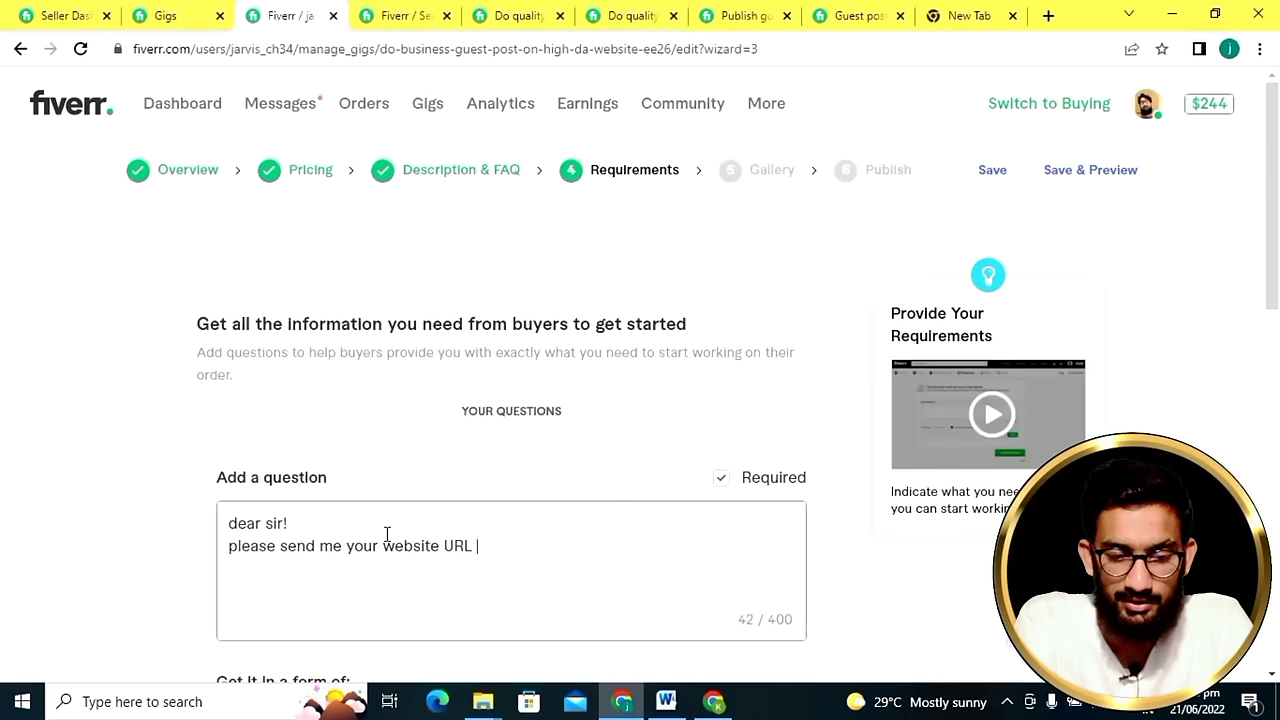
pyautogui.write('{')
pyautogui.press('BackSpace')
pyautogui.write('( k')
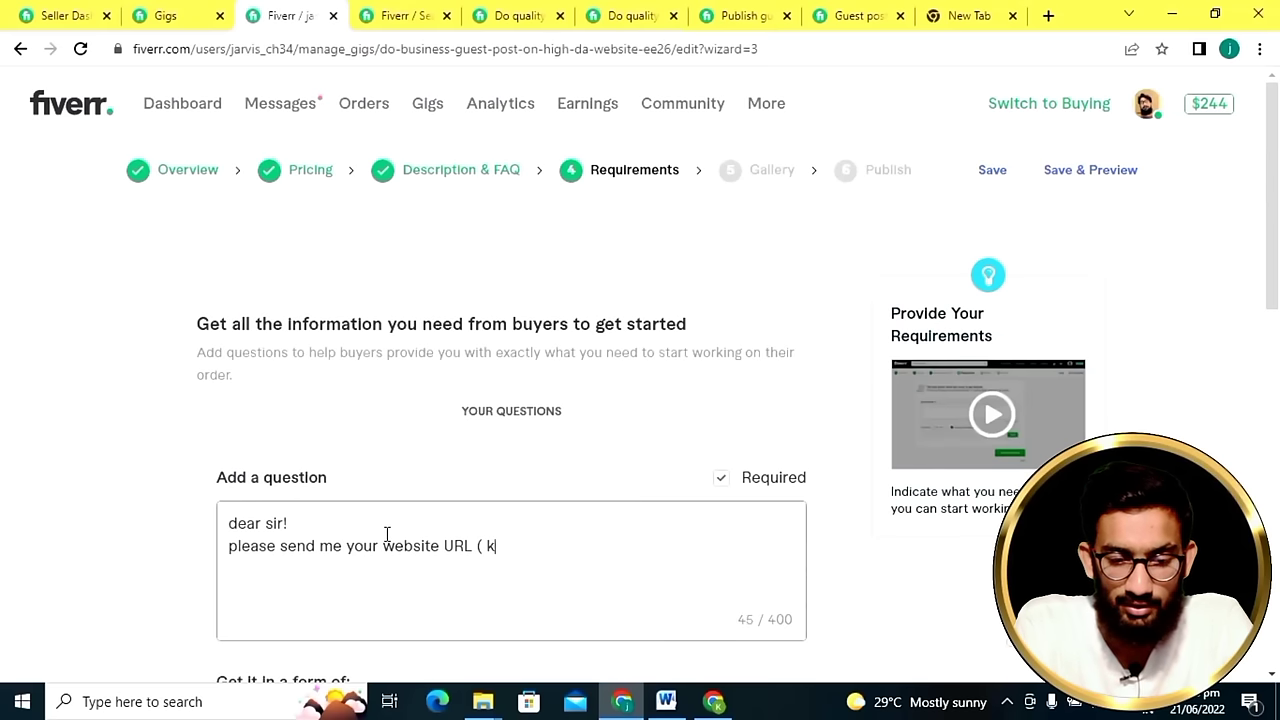
pyautogui.write('inks')
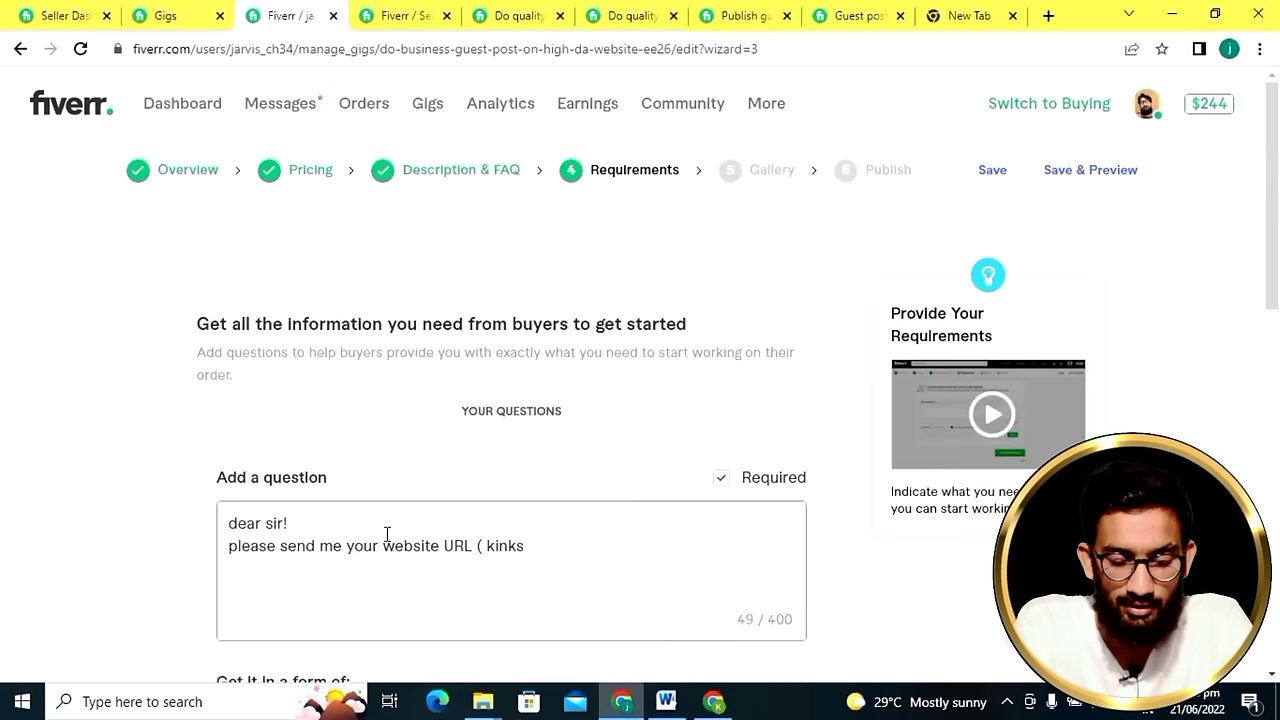
pyautogui.write(')')
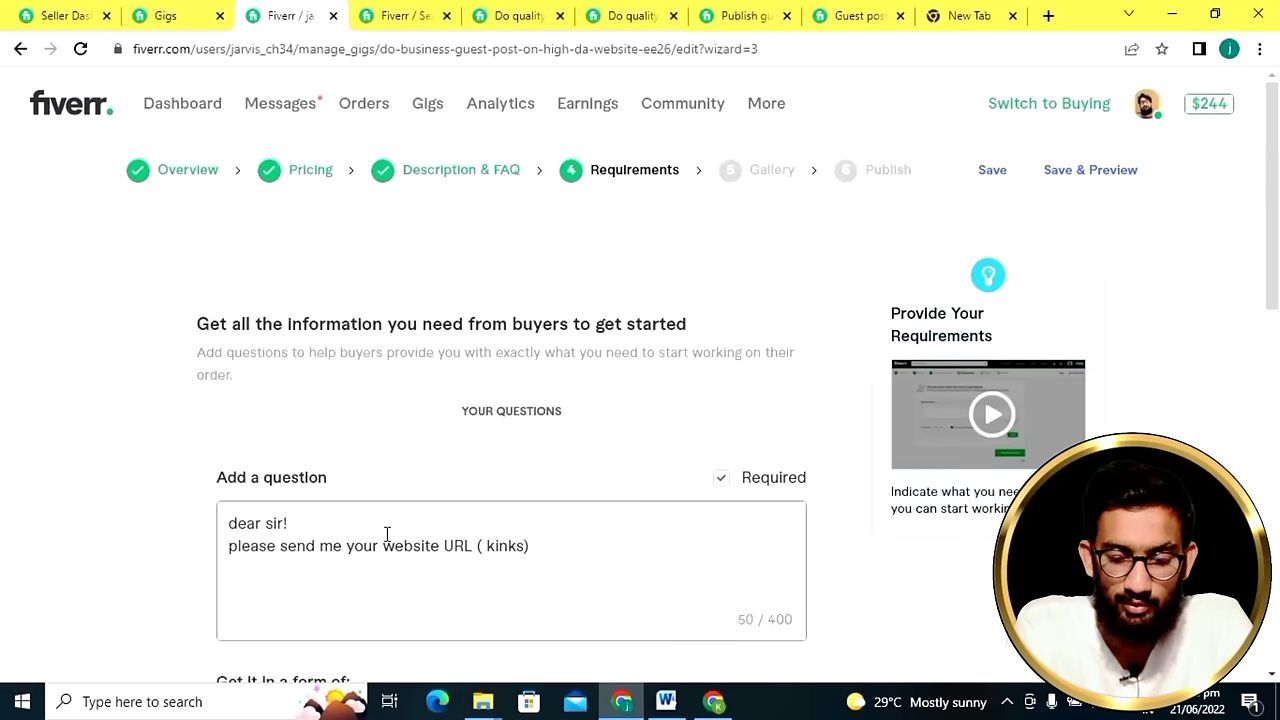
pyautogui.press('Left')
pyautogui.press('Left')
pyautogui.press('Left')
pyautogui.press('Left')
pyautogui.press('Left')
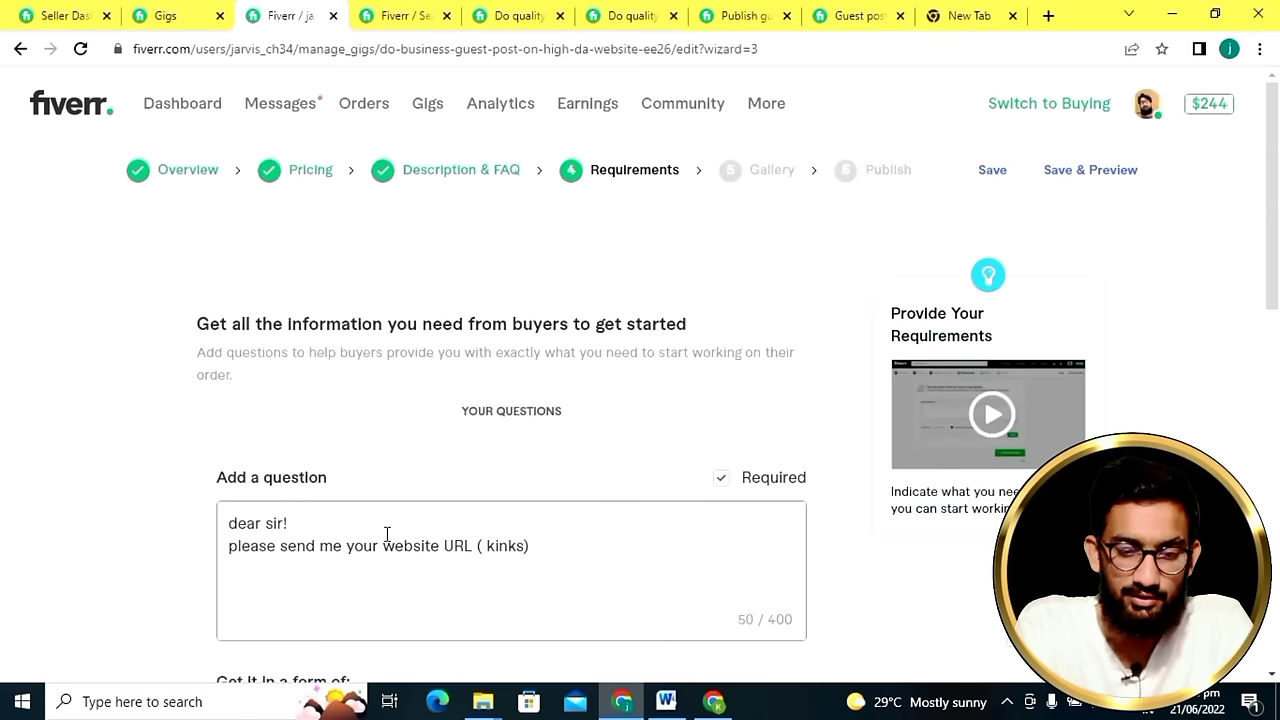
pyautogui.press('BackSpace')
pyautogui.write('l')
pyautogui.press('Right')
pyautogui.press('Right')
pyautogui.press('Right')
pyautogui.press('Right')
pyautogui.press('Right')
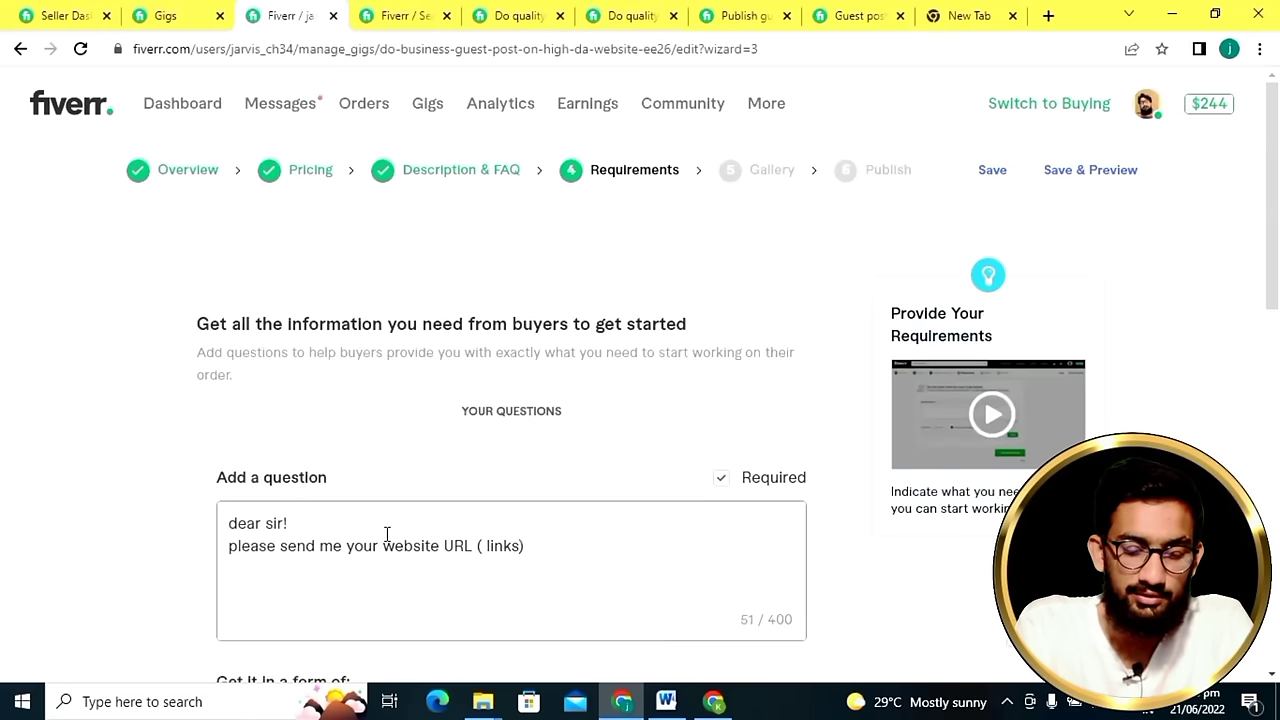
# Complete the buyer question's second line with "and ancher text and topic ideas".
pyautogui.write('and ')
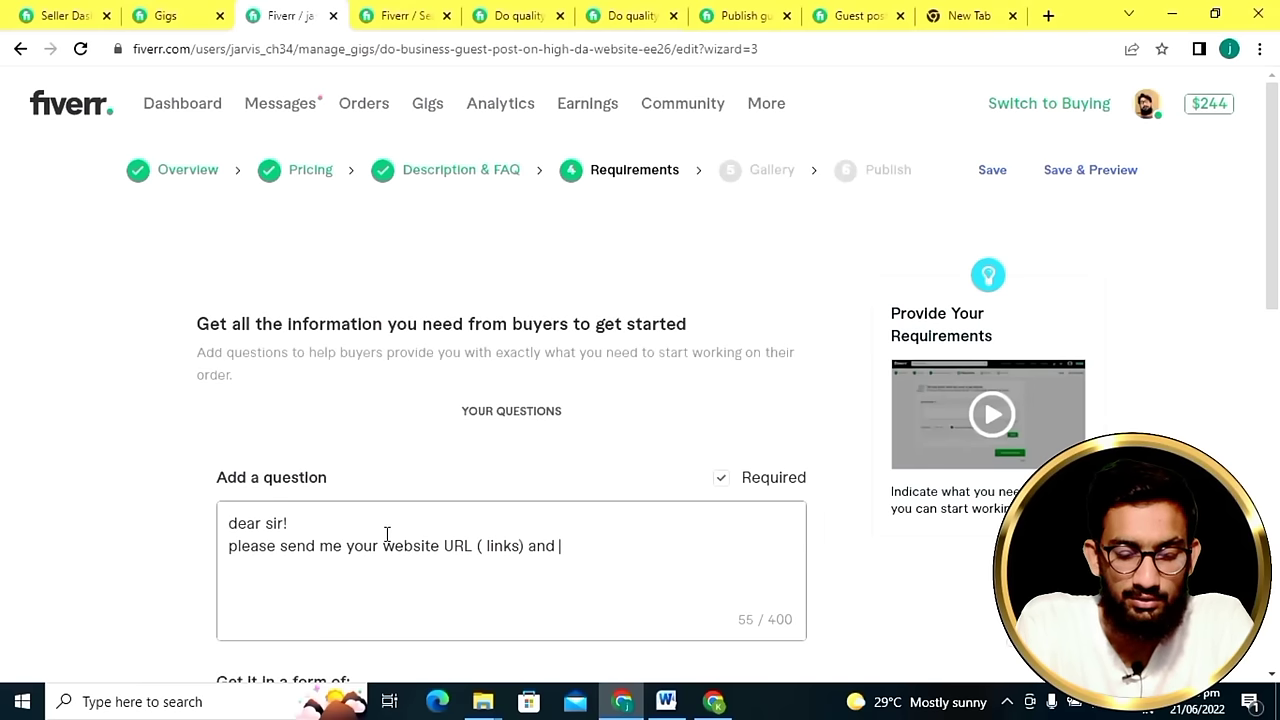
pyautogui.write('anch')
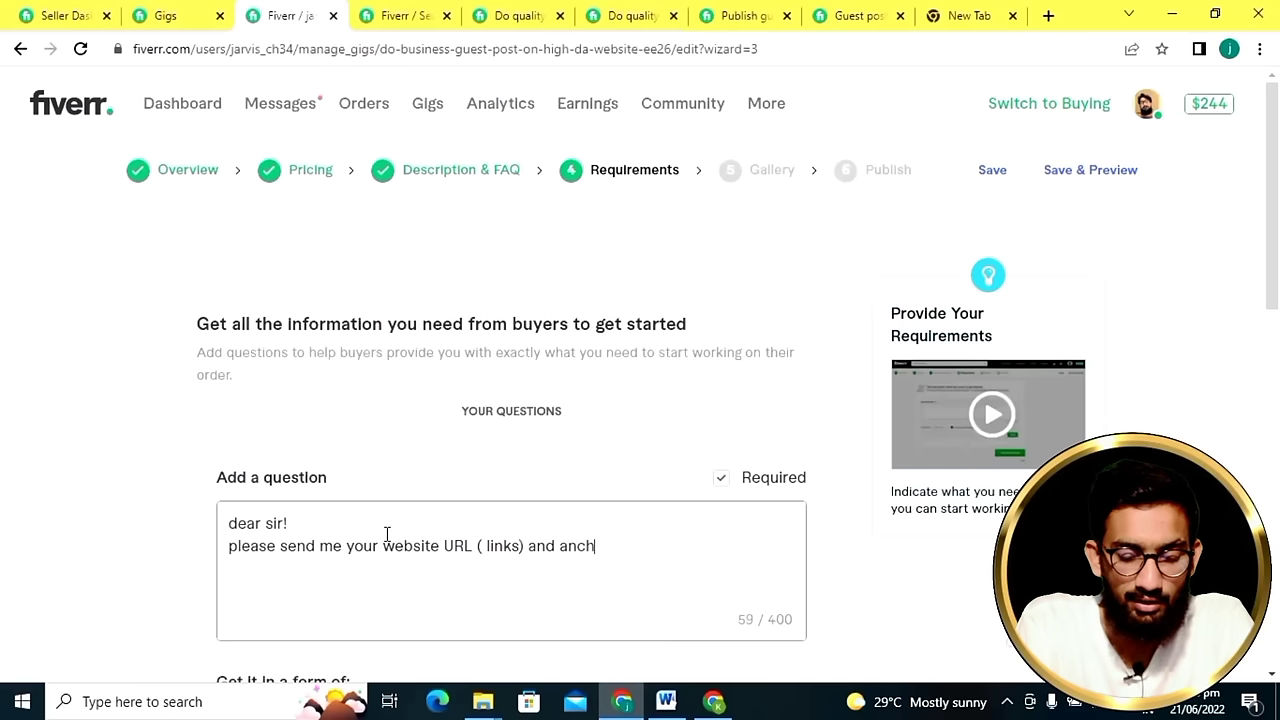
pyautogui.write('er te')
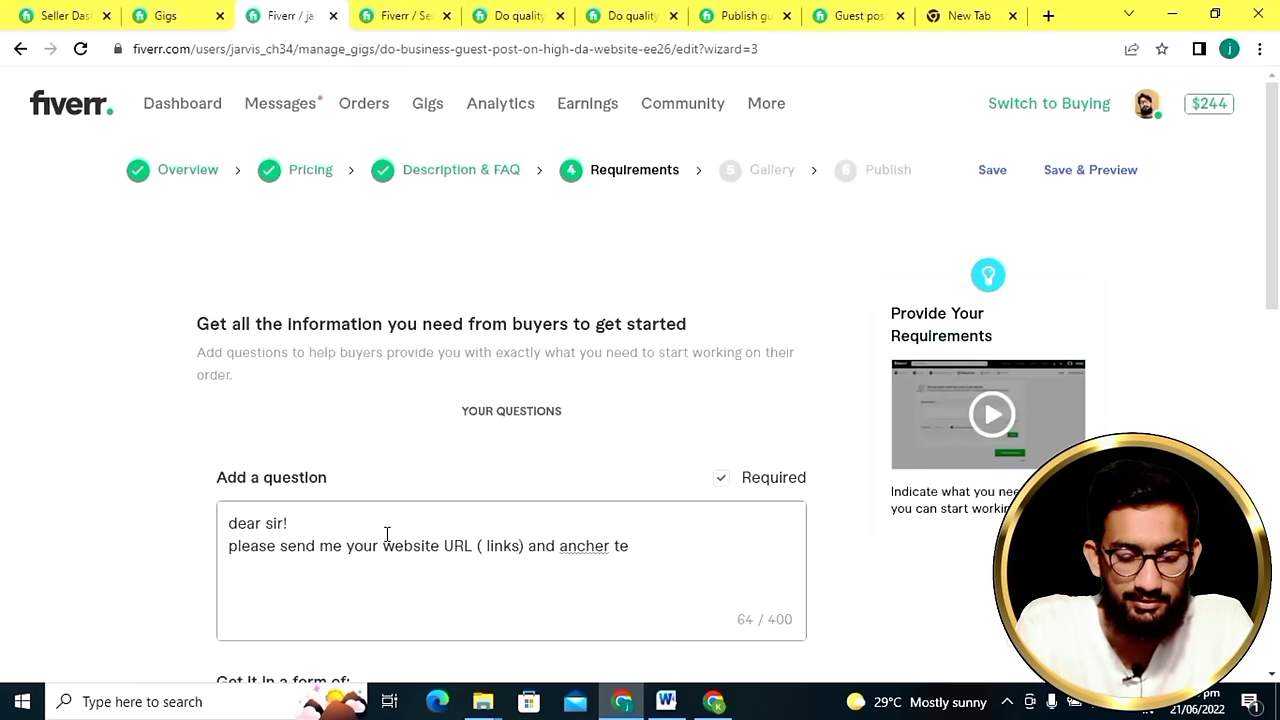
pyautogui.write('xt an')
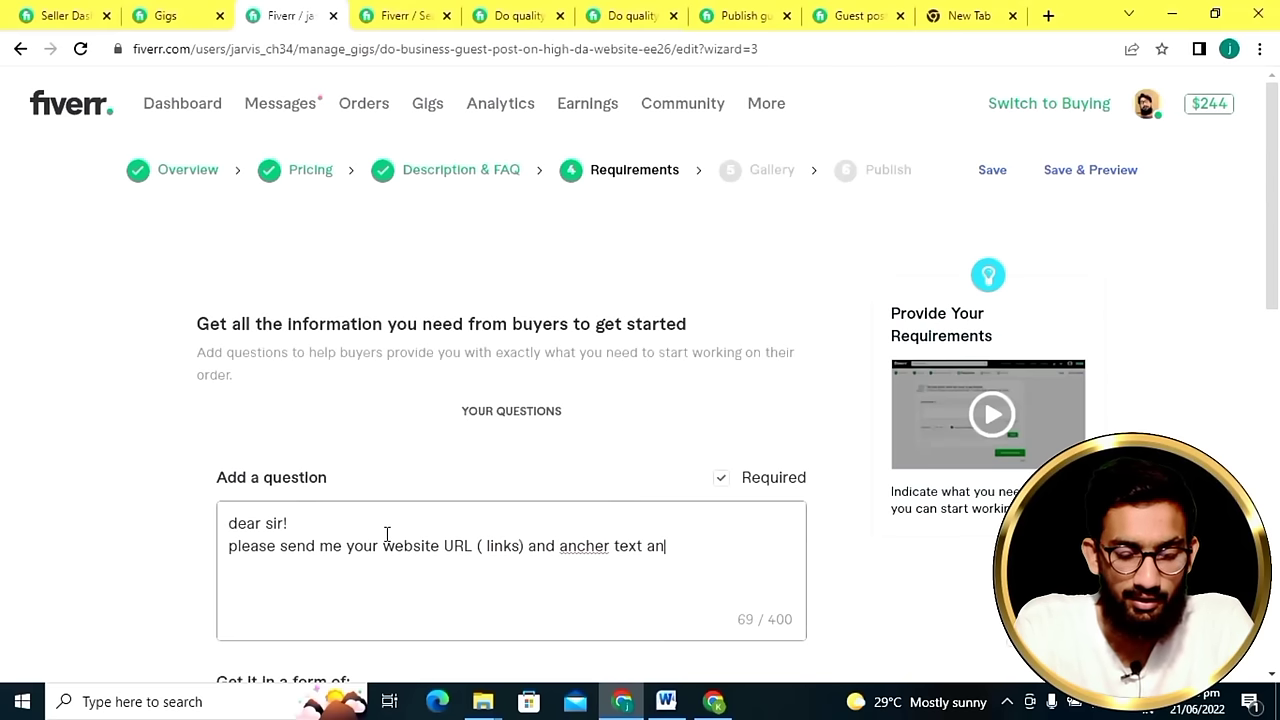
pyautogui.write('d topi')
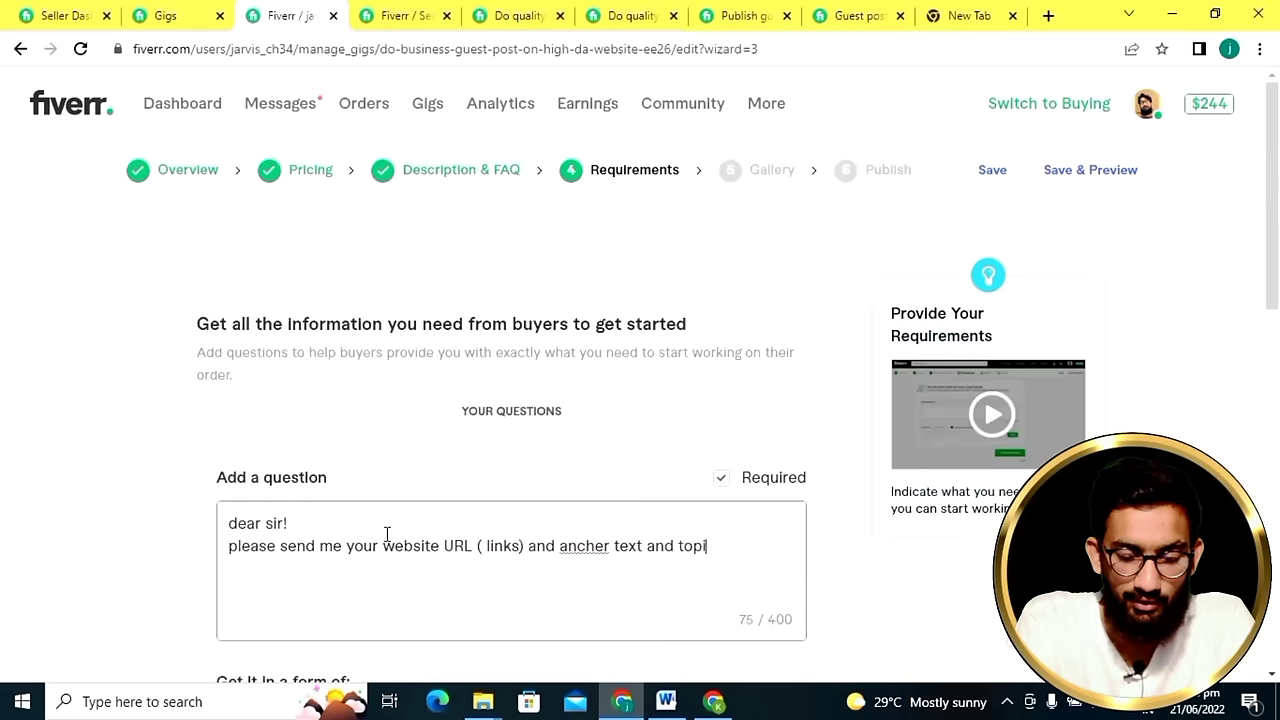
pyautogui.write('c idea')
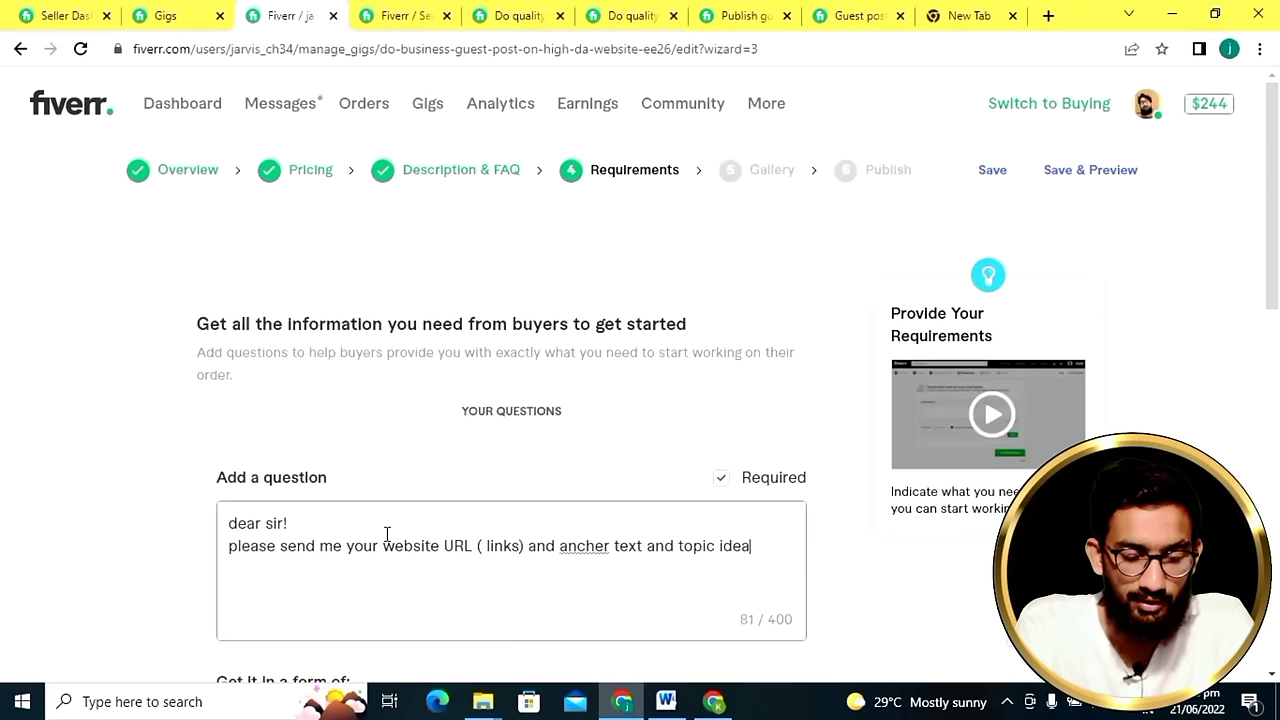
pyautogui.write('s')
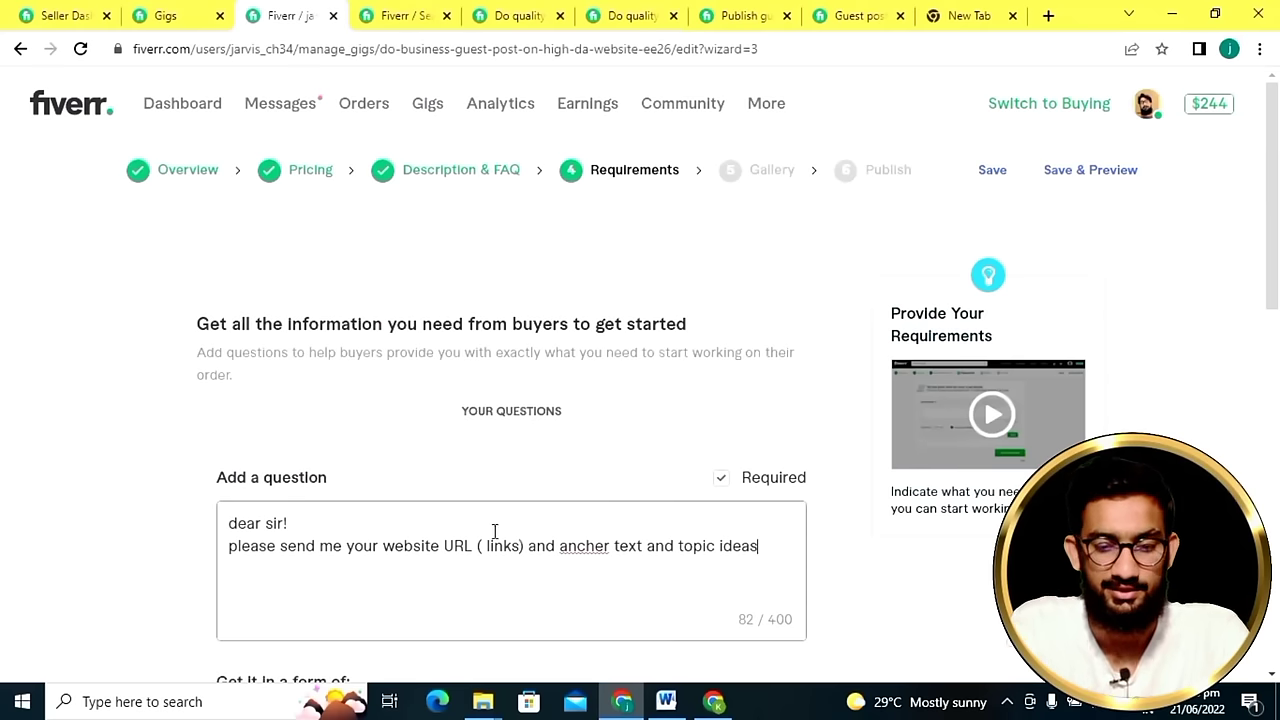
# Add the free text question to the requirements, then save and continue to the Gallery.
pyautogui.scroll(-3, 494, 531)
pyautogui.click(757, 530)
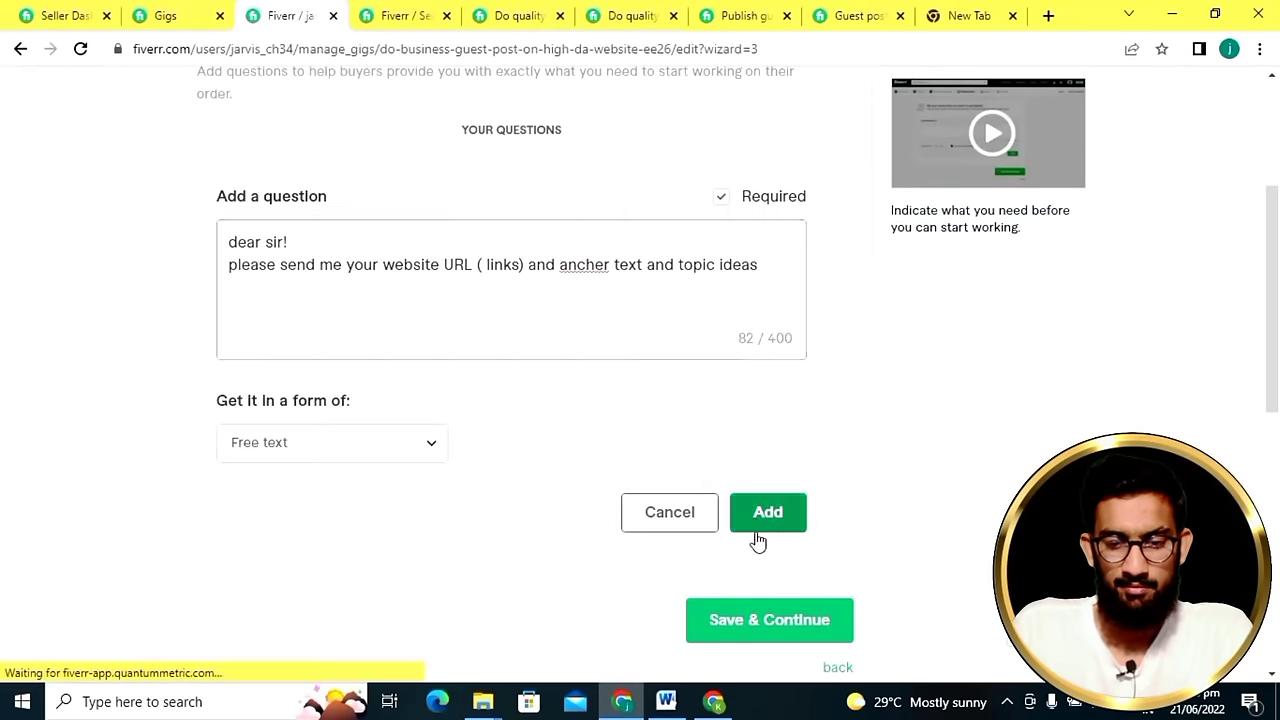
pyautogui.click(770, 380)
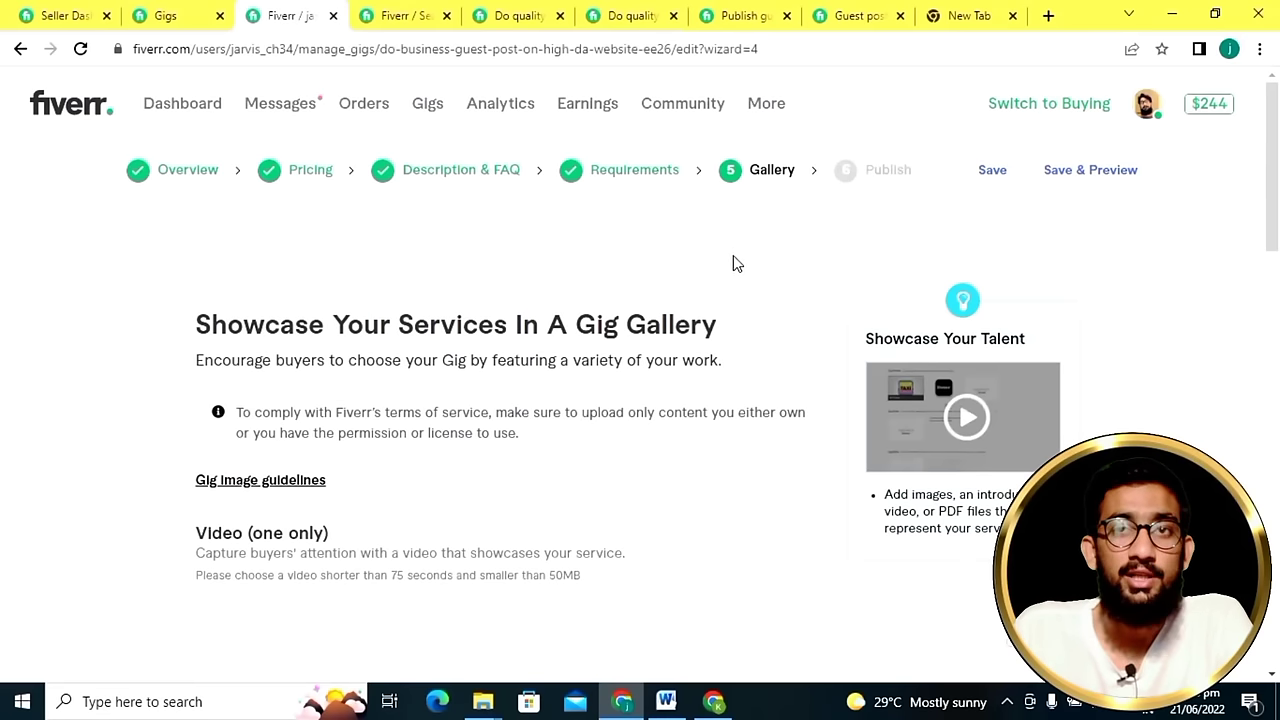
# Look at the cover images of competing business guest post gigs in the search results, and return to the gig's Gallery.
pyautogui.click(409, 14)
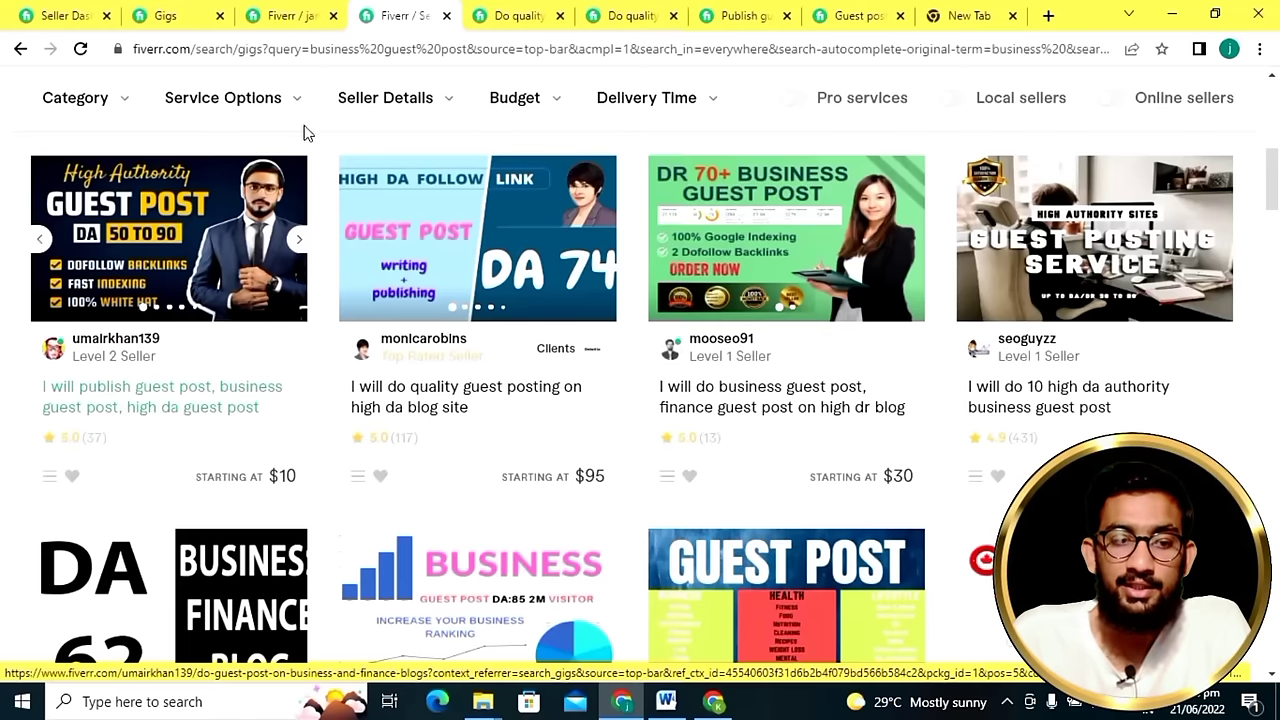
pyautogui.click(306, 13)
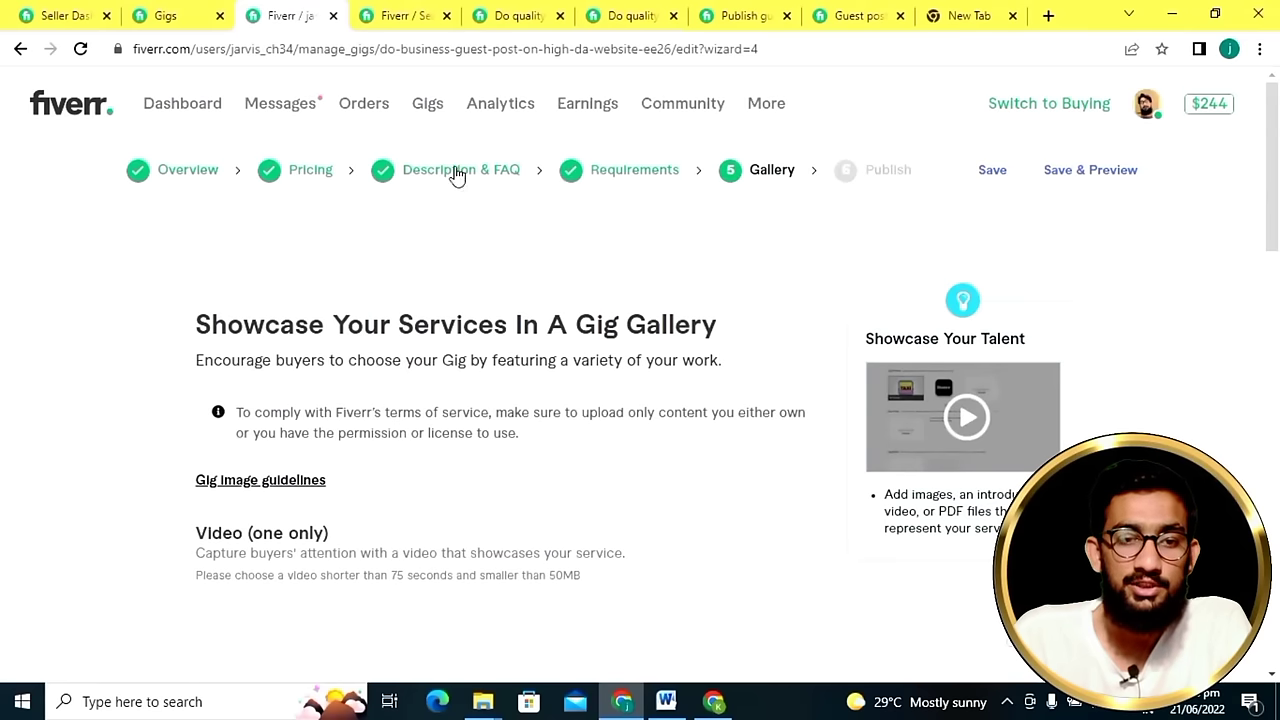